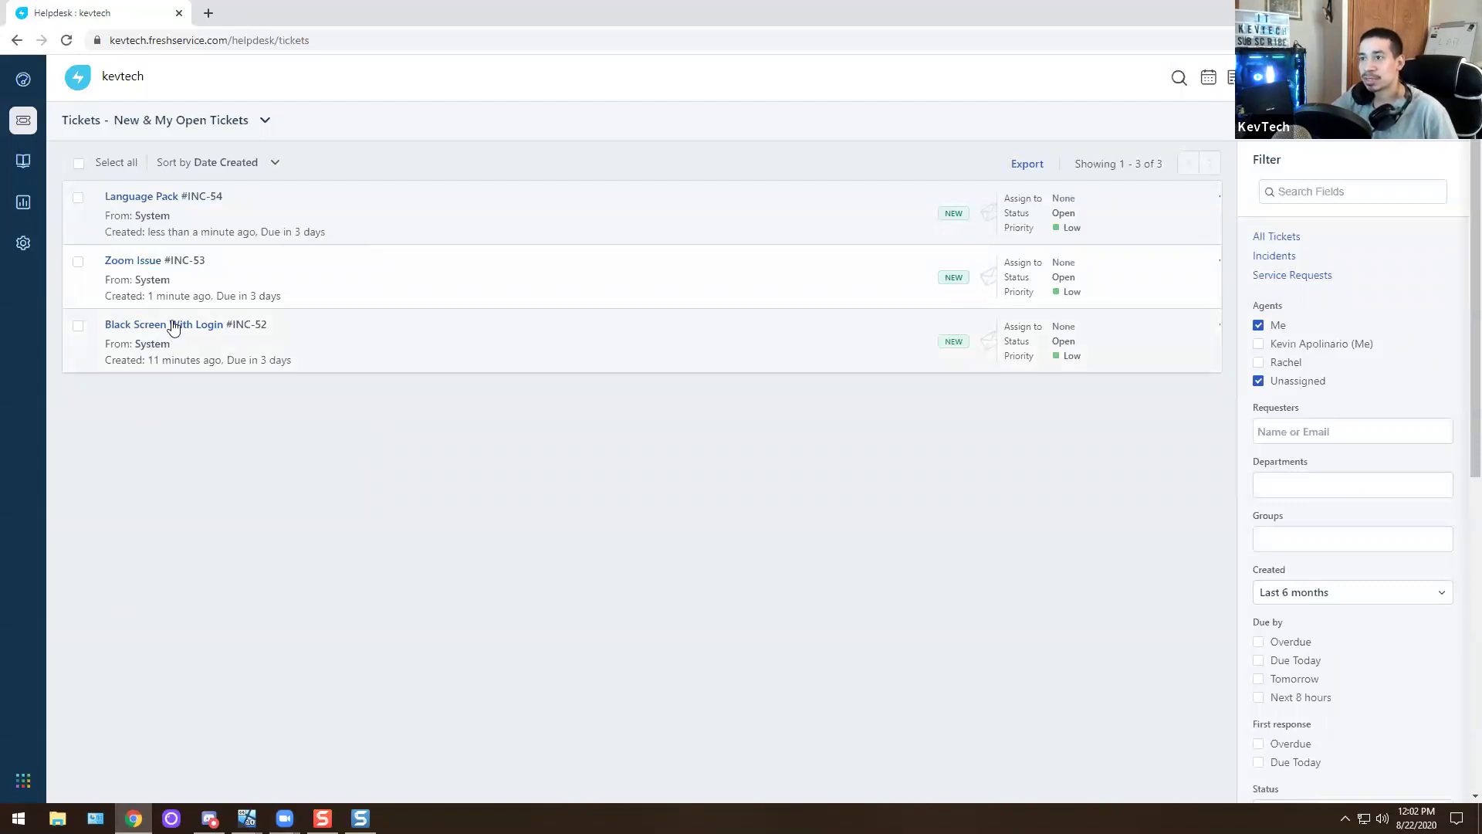
Open the Black Screen With Login ticket, read its description and view the attached PNG screenshot
{"action": "mouse_move", "coordinate": [172, 321]}
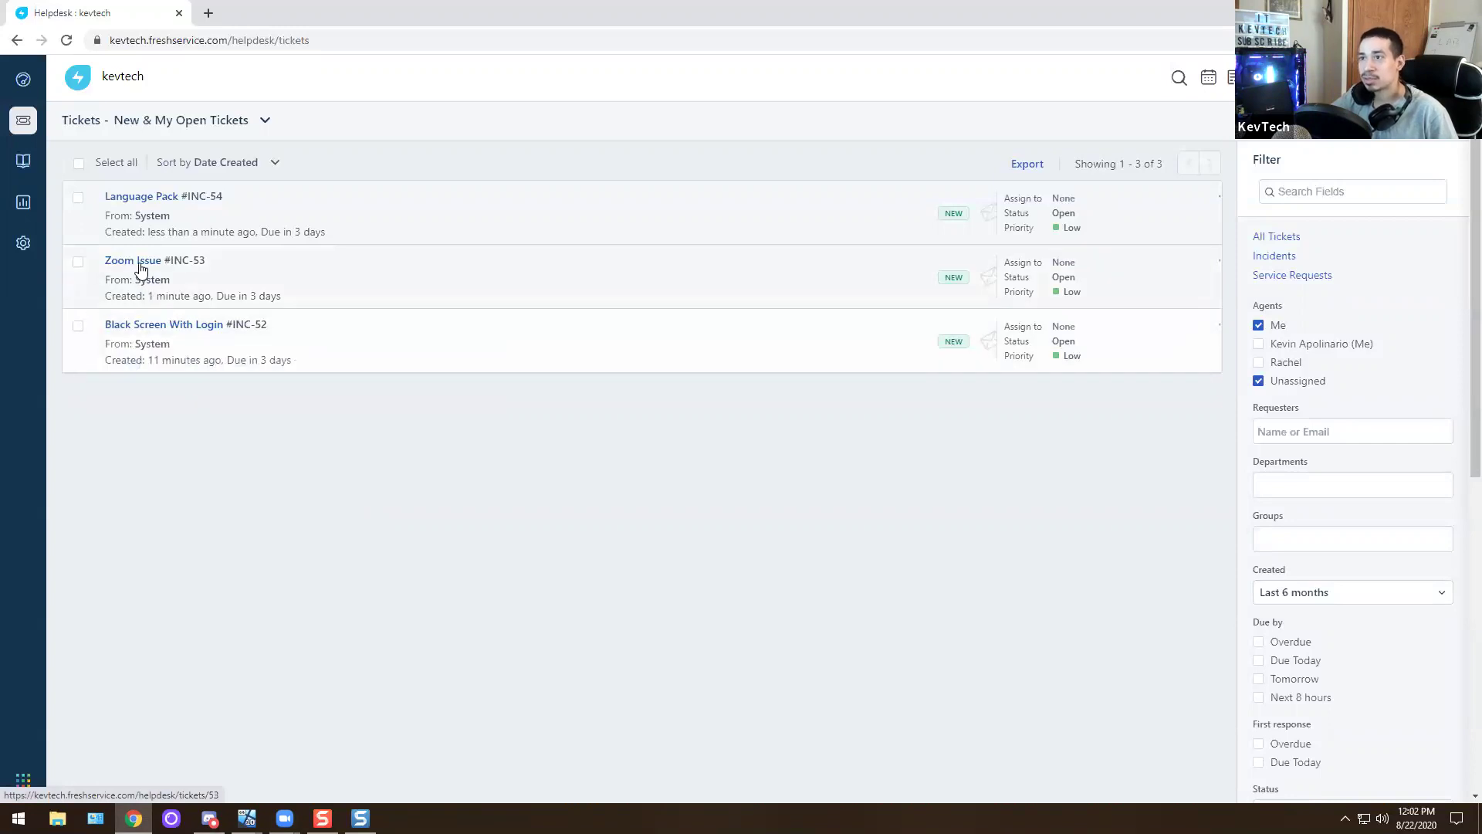
{"action": "mouse_move", "coordinate": [155, 205]}
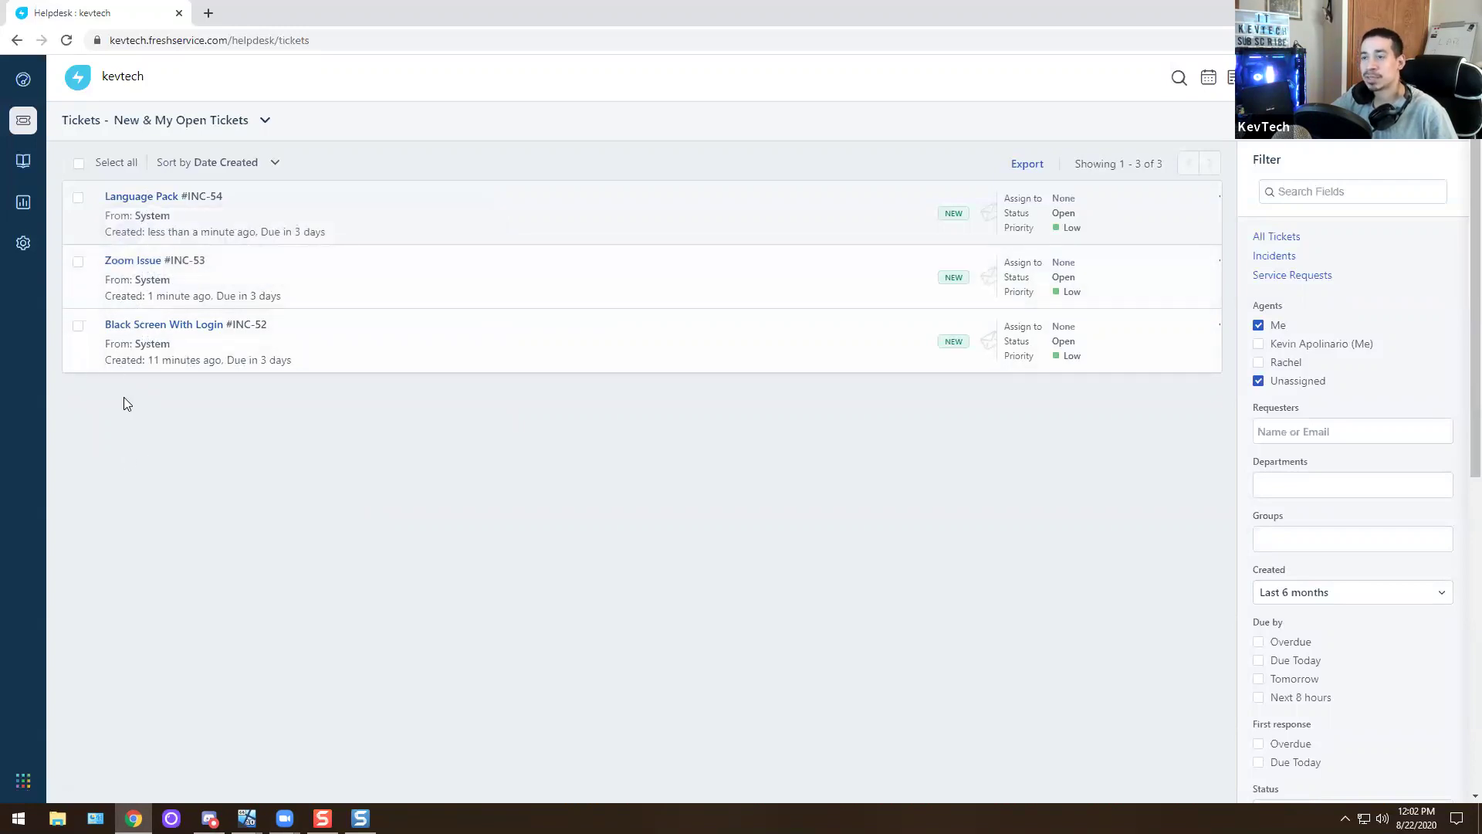
{"action": "left_click", "coordinate": [148, 328]}
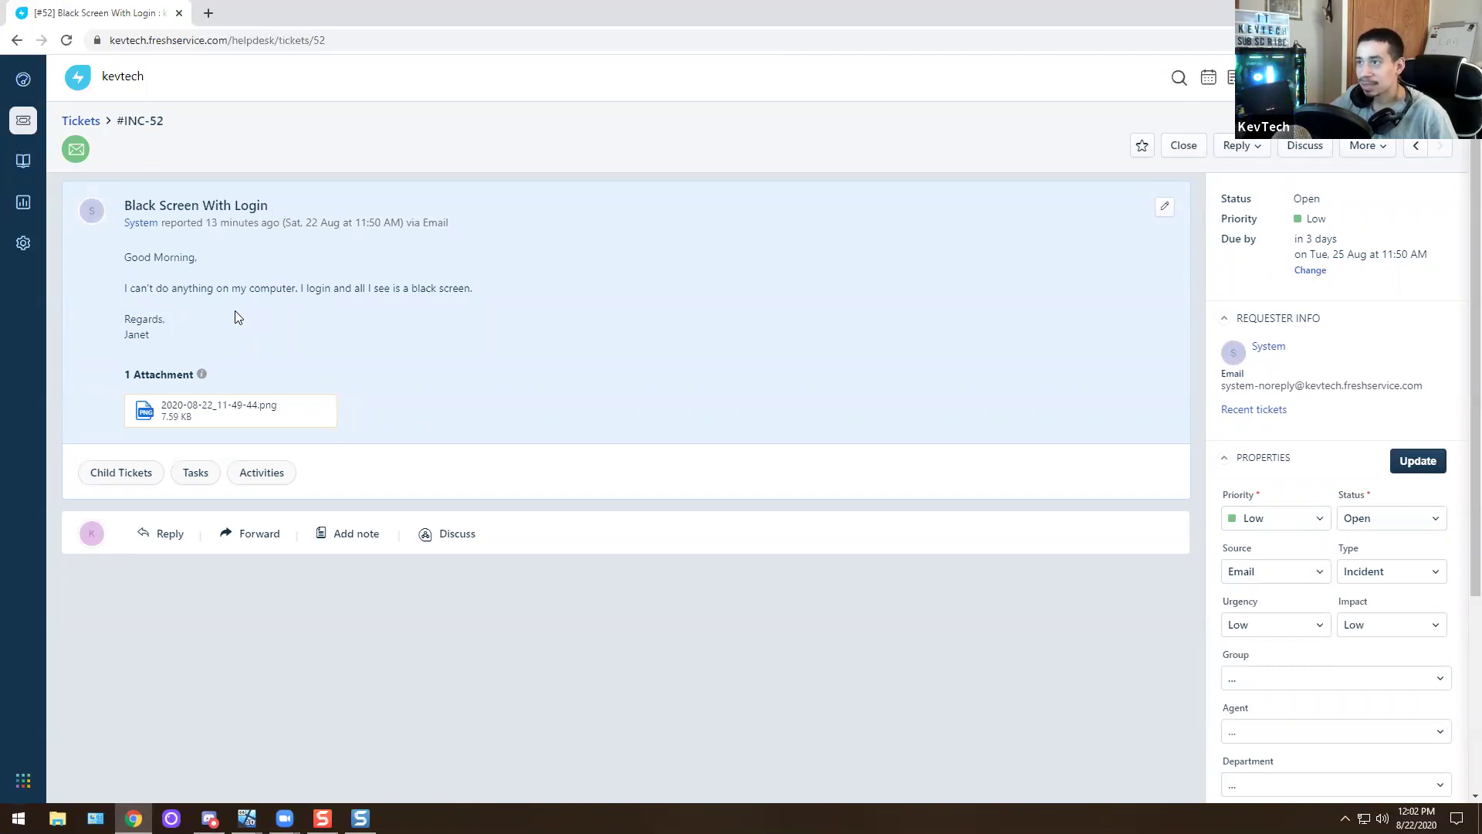
{"action": "left_click_drag", "start_coordinate": [154, 334], "coordinate": [128, 338]}
{"action": "left_click", "coordinate": [129, 338]}
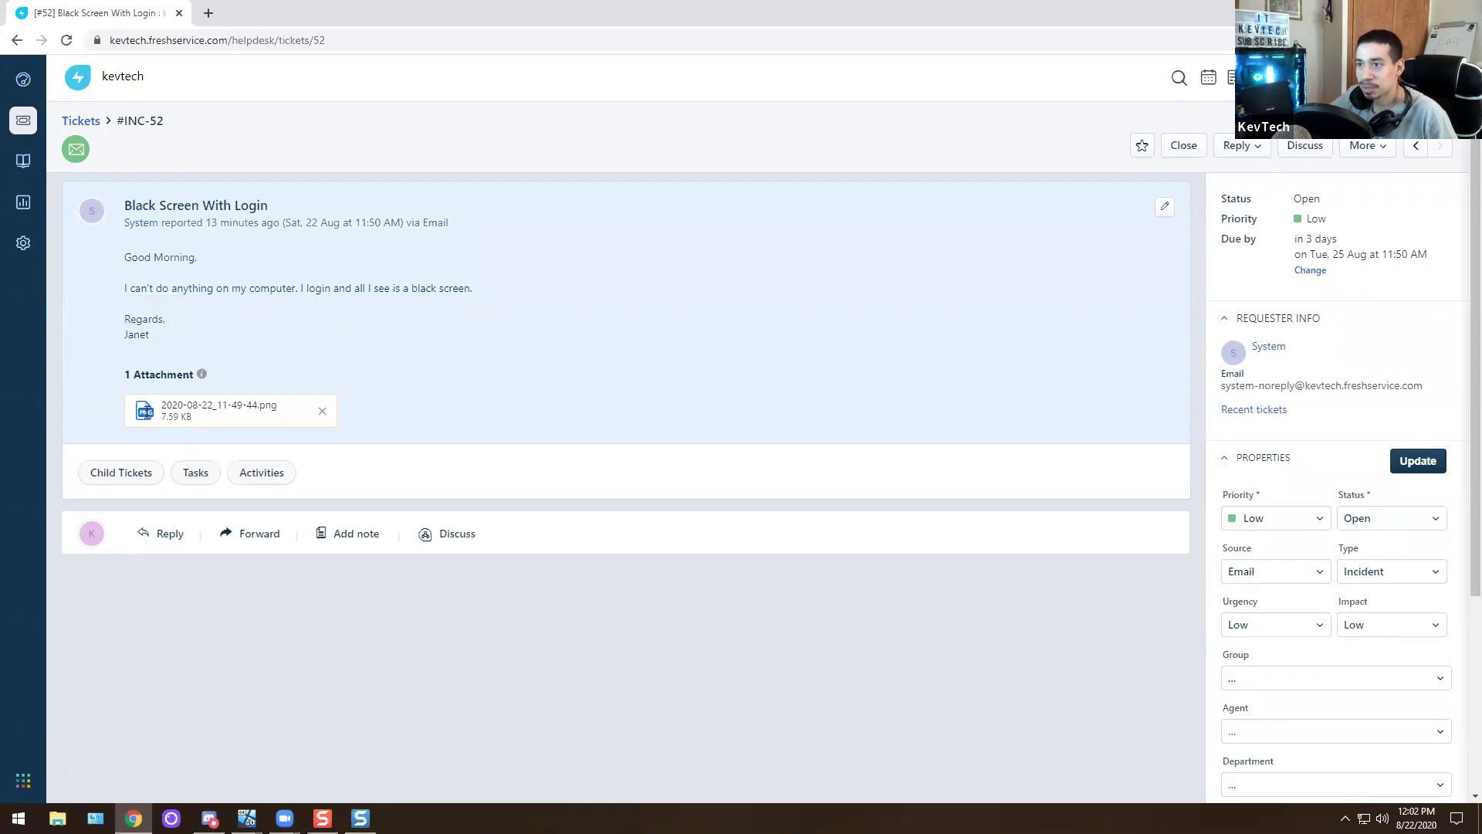
{"action": "left_click", "coordinate": [263, 405]}
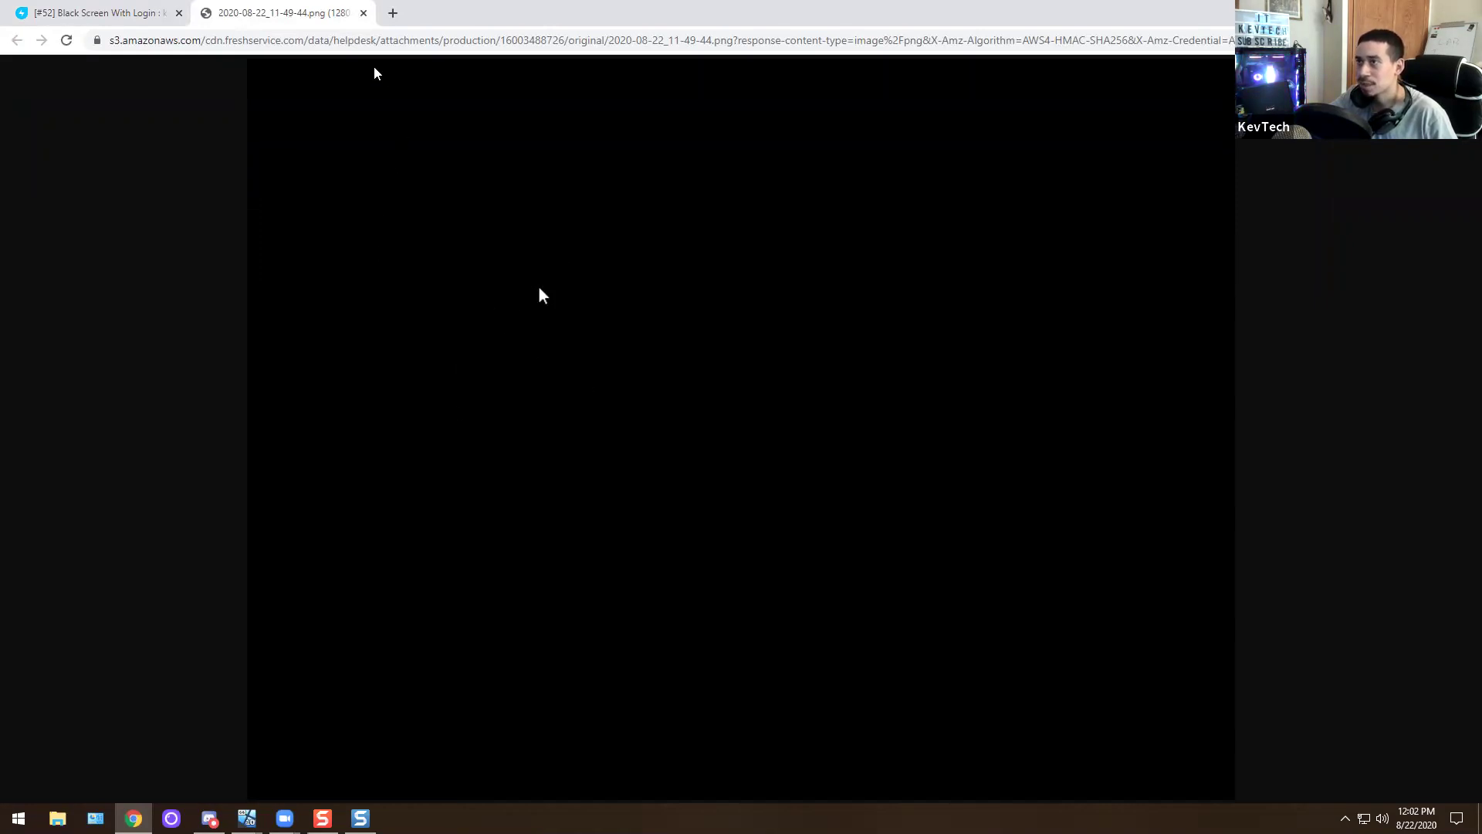
{"action": "left_click", "coordinate": [363, 13]}
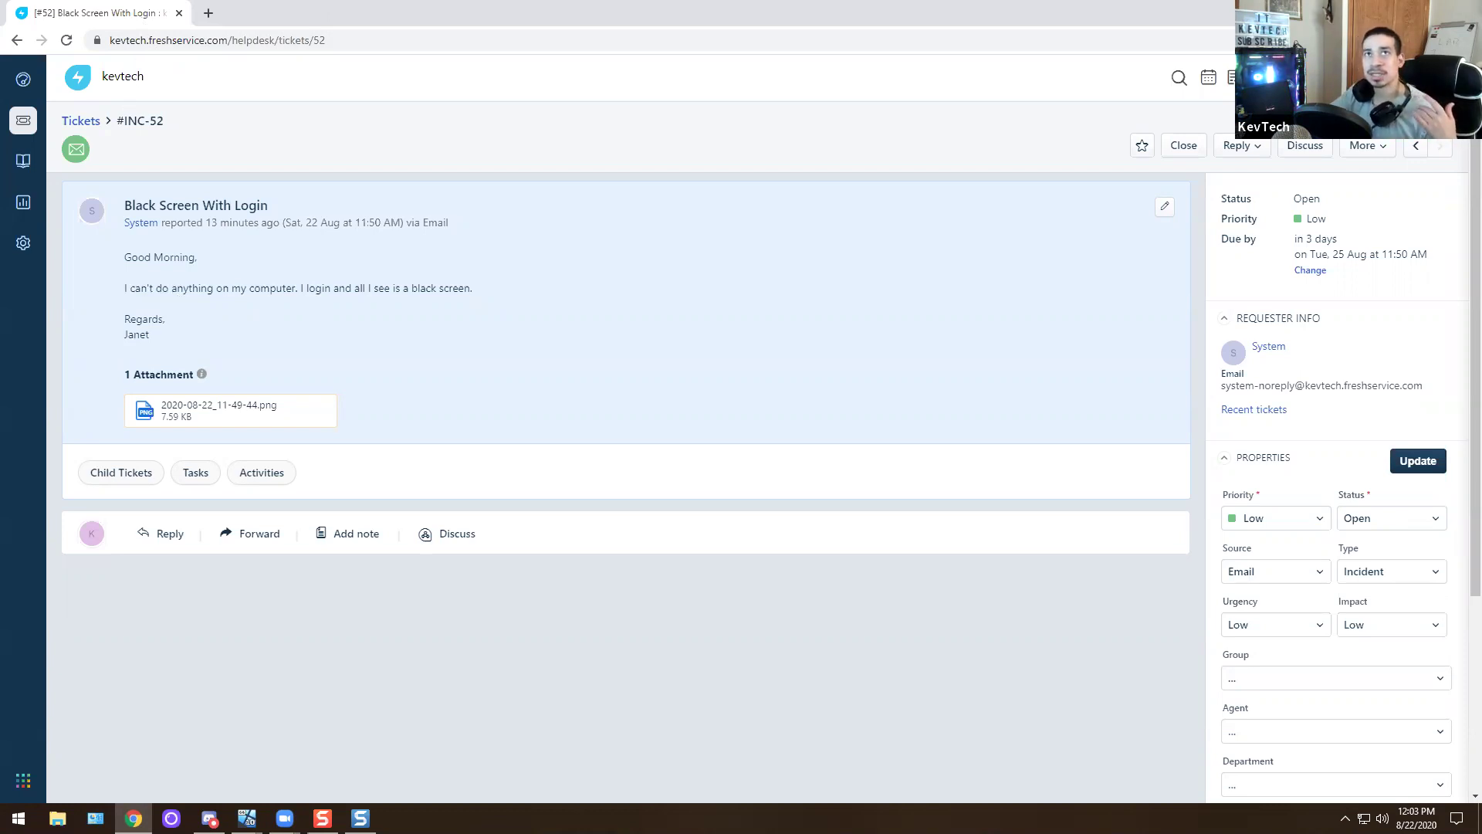
Switch to the Windows 10 Test virtual machine in VirtualBox and restore its window from maximized
{"action": "key", "text": "alt+Tab"}
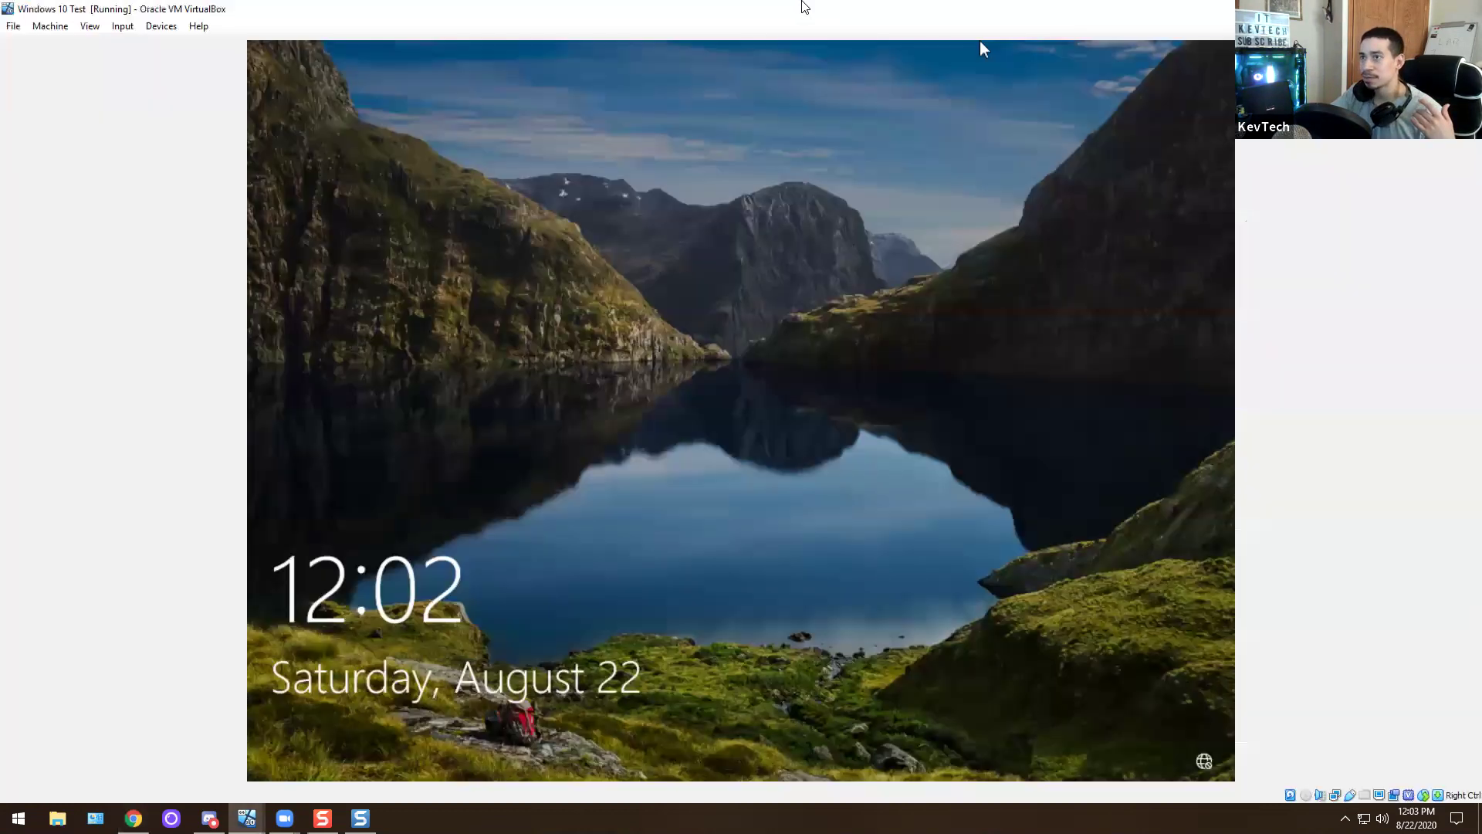
{"action": "double_click", "coordinate": [803, 5]}
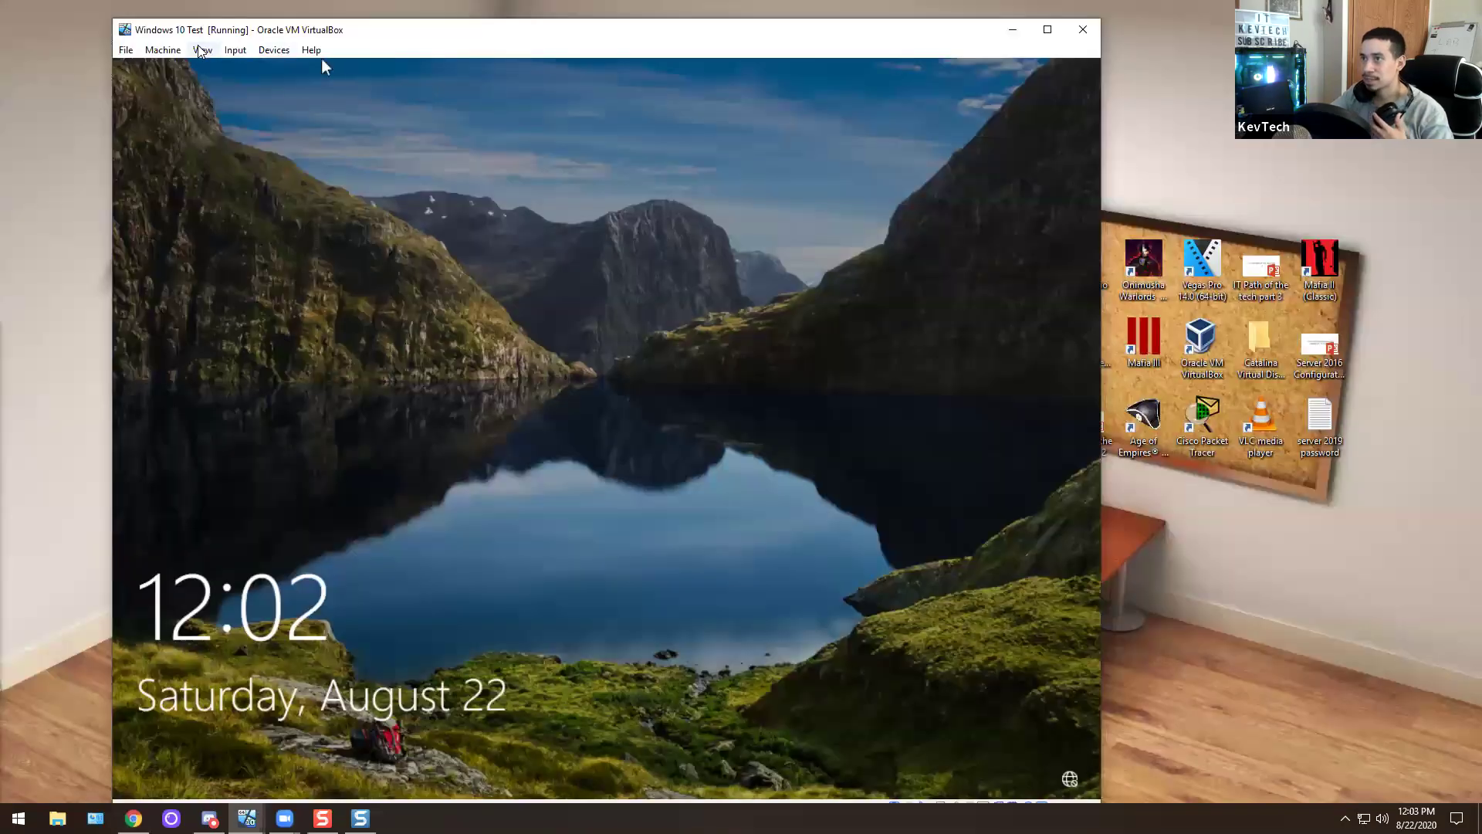
Try scaling the virtual screen to 150%, and return it to 125%
{"action": "left_click", "coordinate": [202, 49]}
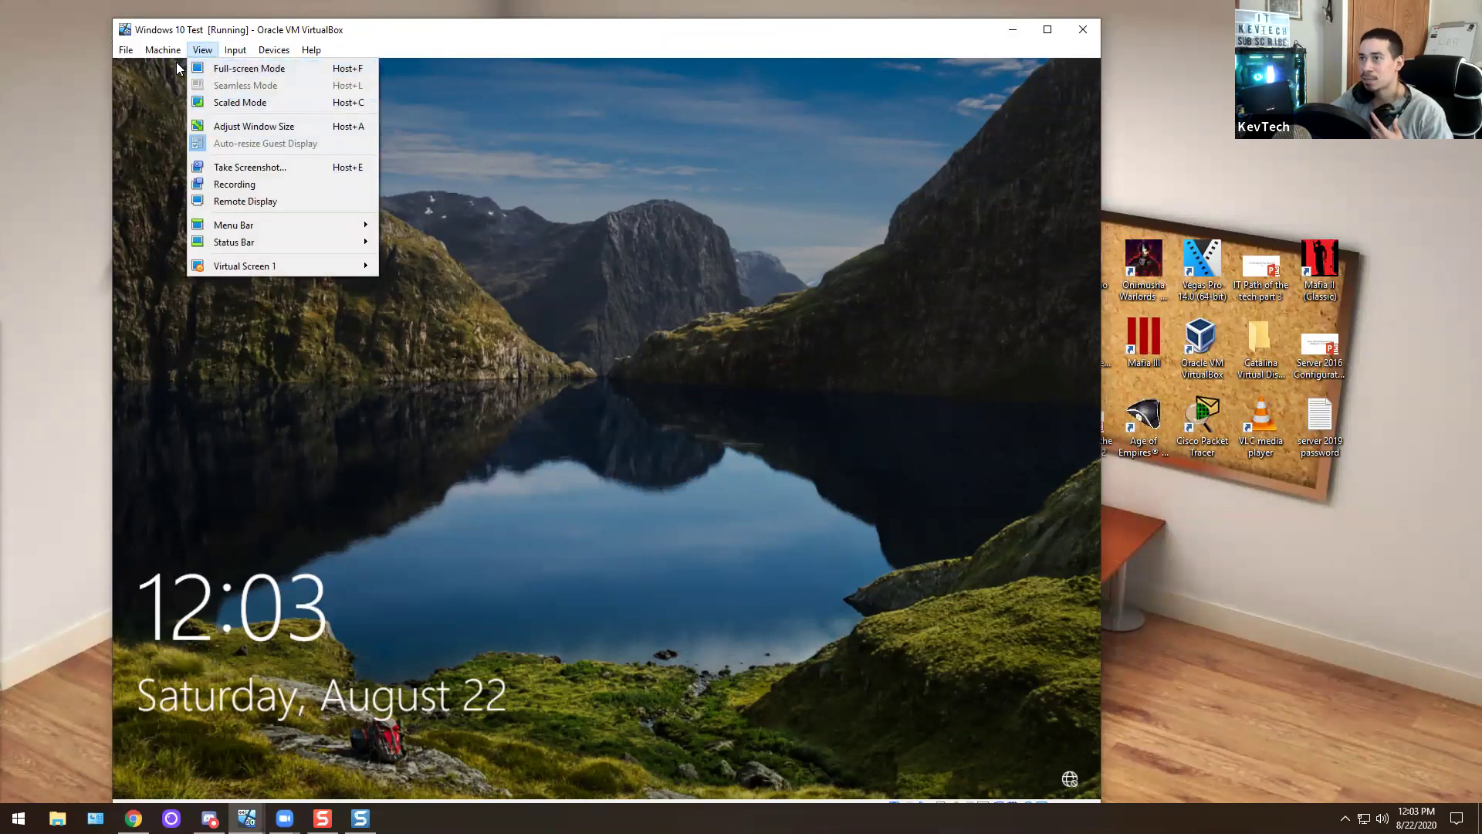
{"action": "mouse_move", "coordinate": [168, 58]}
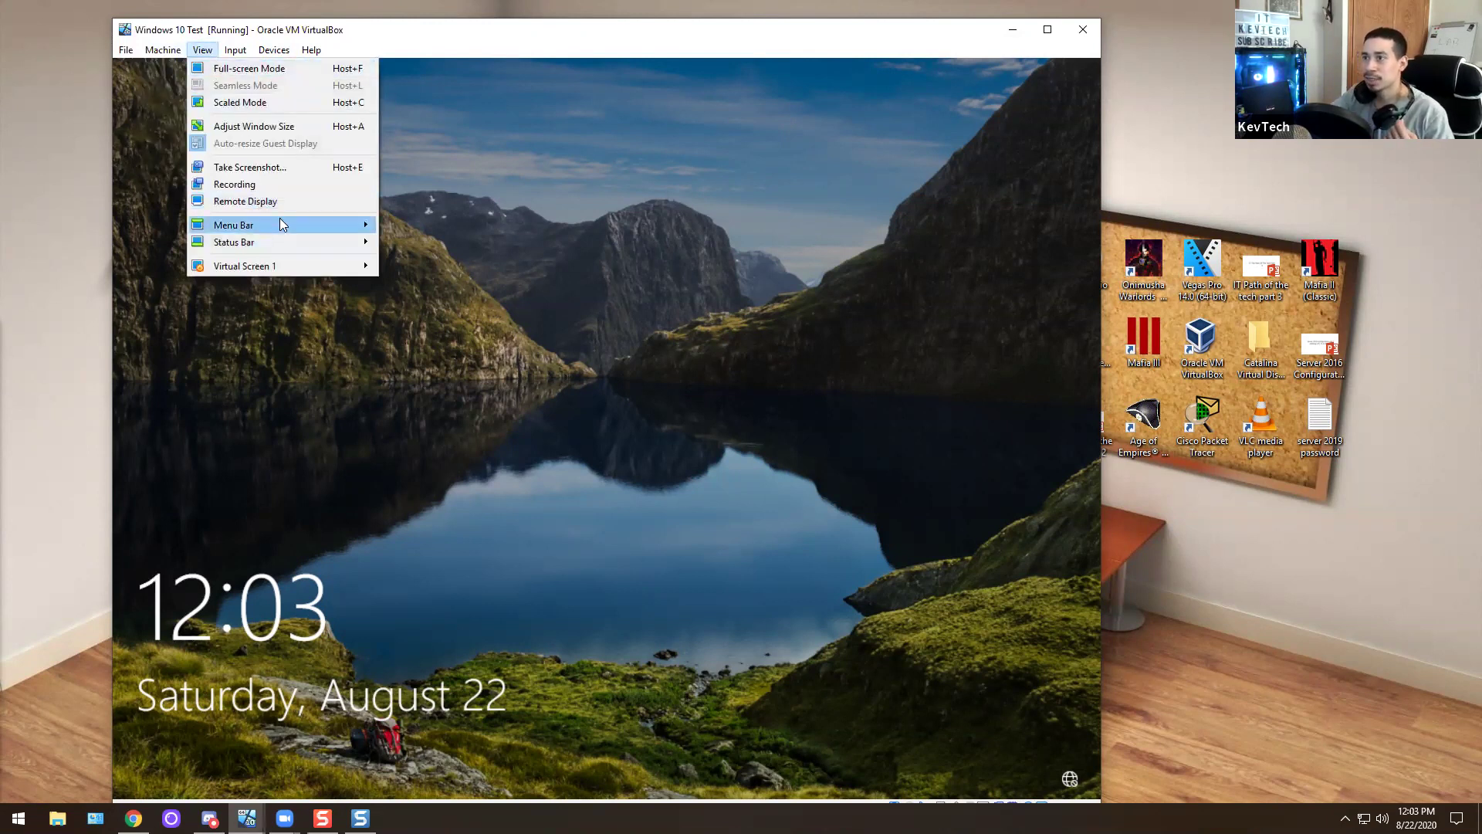
{"action": "mouse_move", "coordinate": [278, 273]}
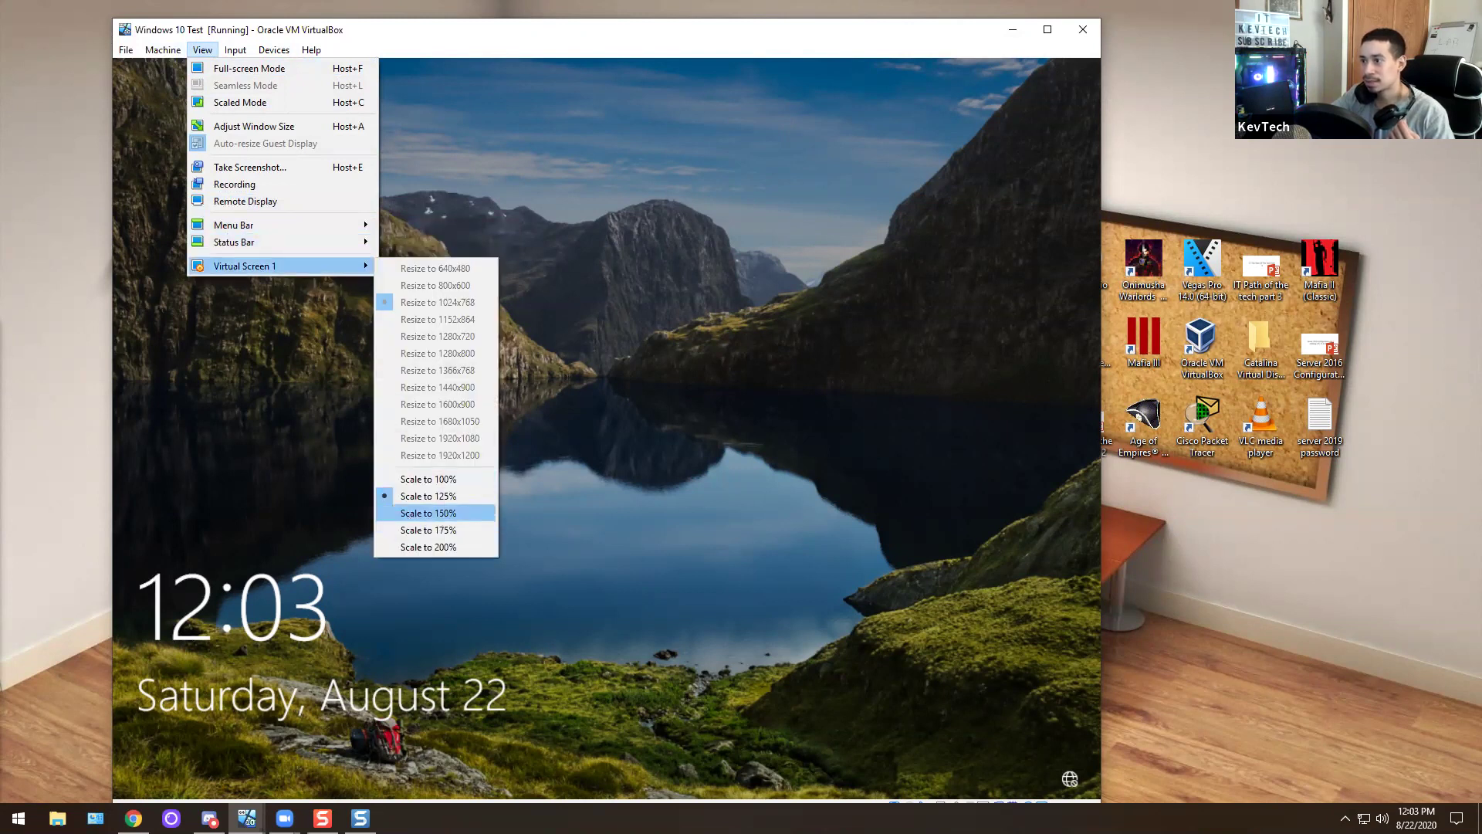
{"action": "left_click", "coordinate": [408, 515]}
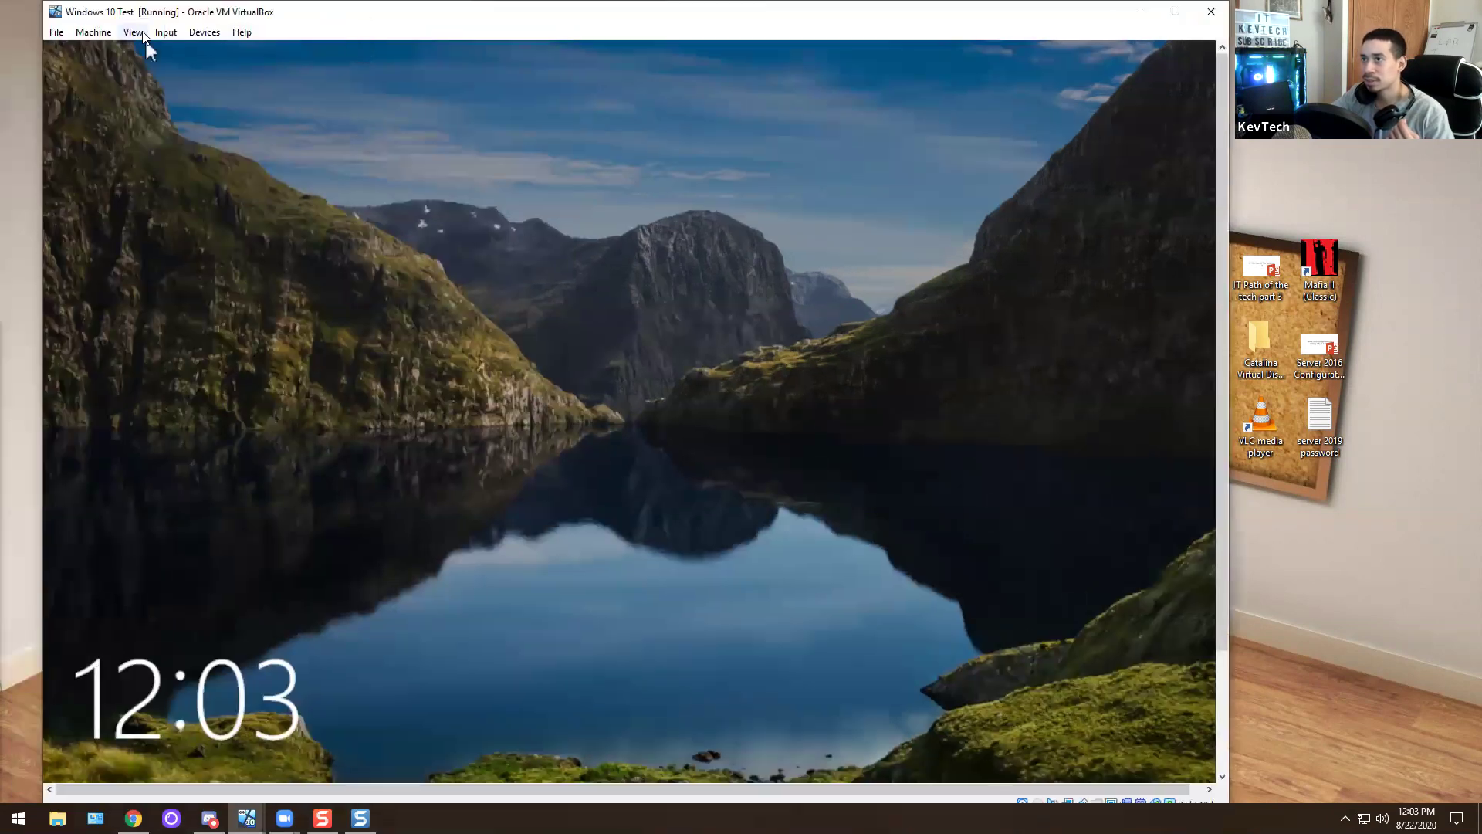
{"action": "left_click", "coordinate": [133, 32]}
{"action": "mouse_move", "coordinate": [184, 247]}
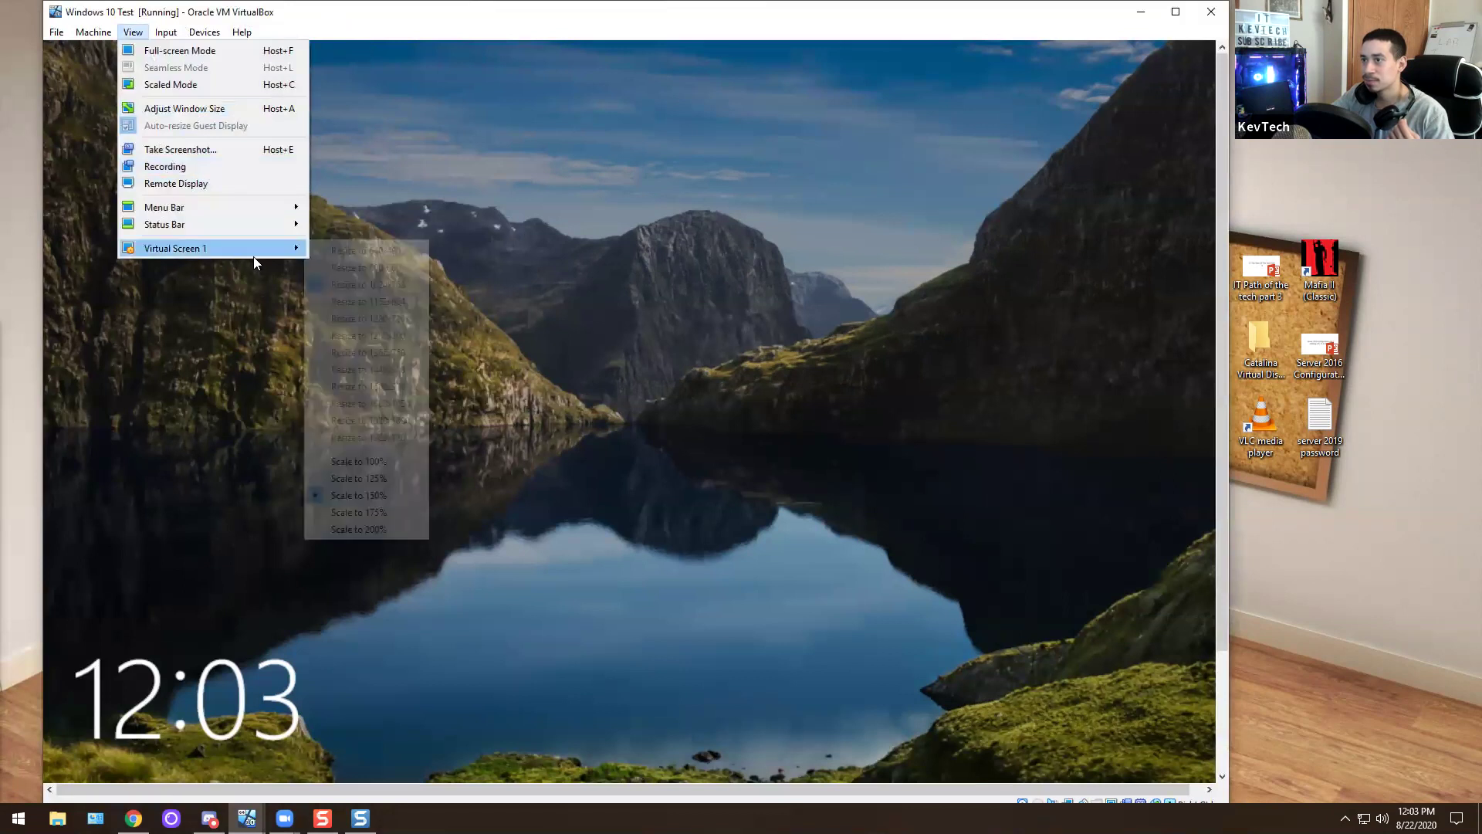
{"action": "left_click", "coordinate": [353, 474]}
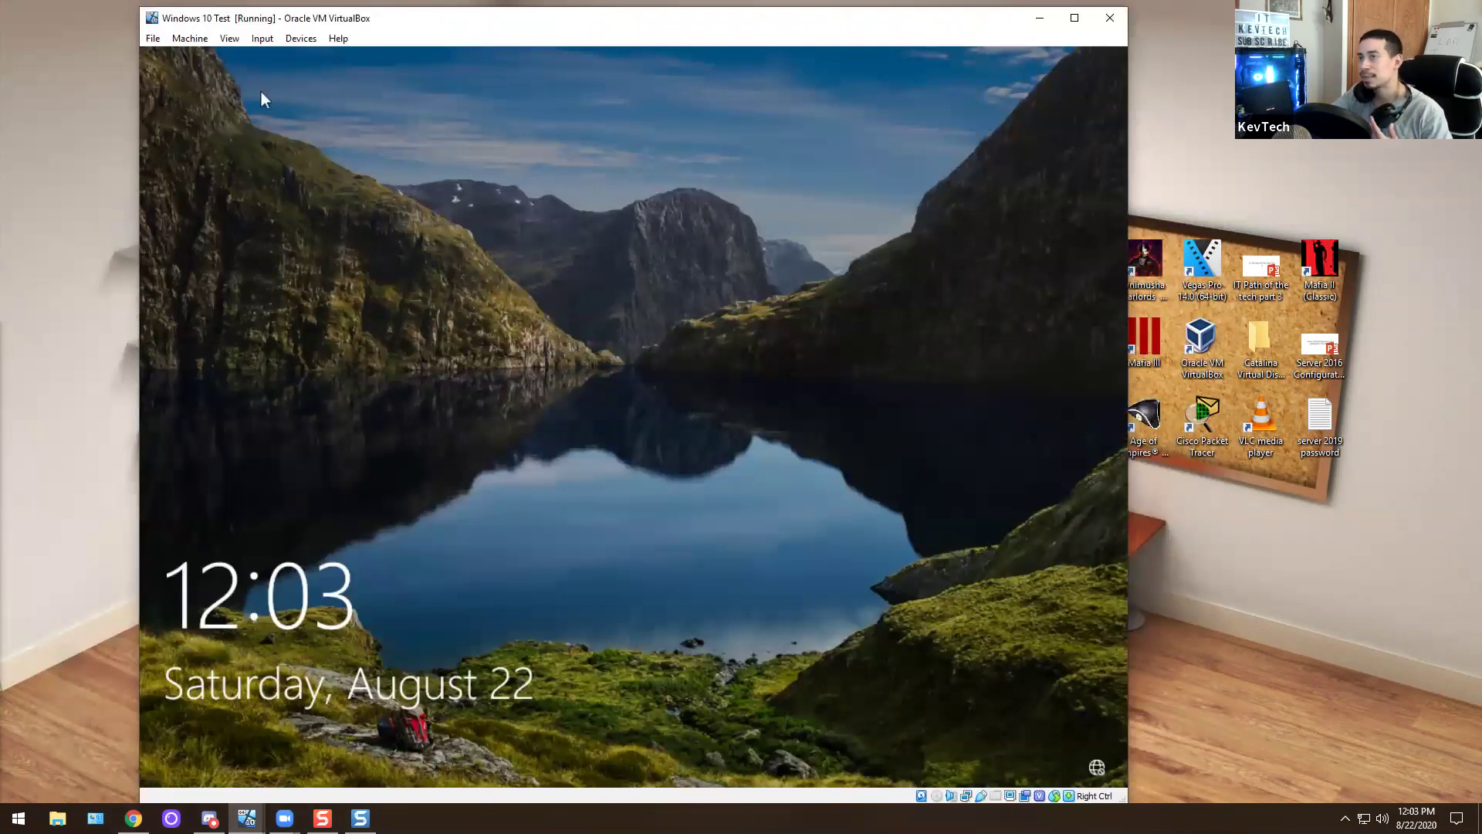
Send Ctrl-Alt-Del to the virtual machine and sign in to the preselected user account with the account password
{"action": "left_click", "coordinate": [263, 39]}
{"action": "mouse_move", "coordinate": [277, 59]}
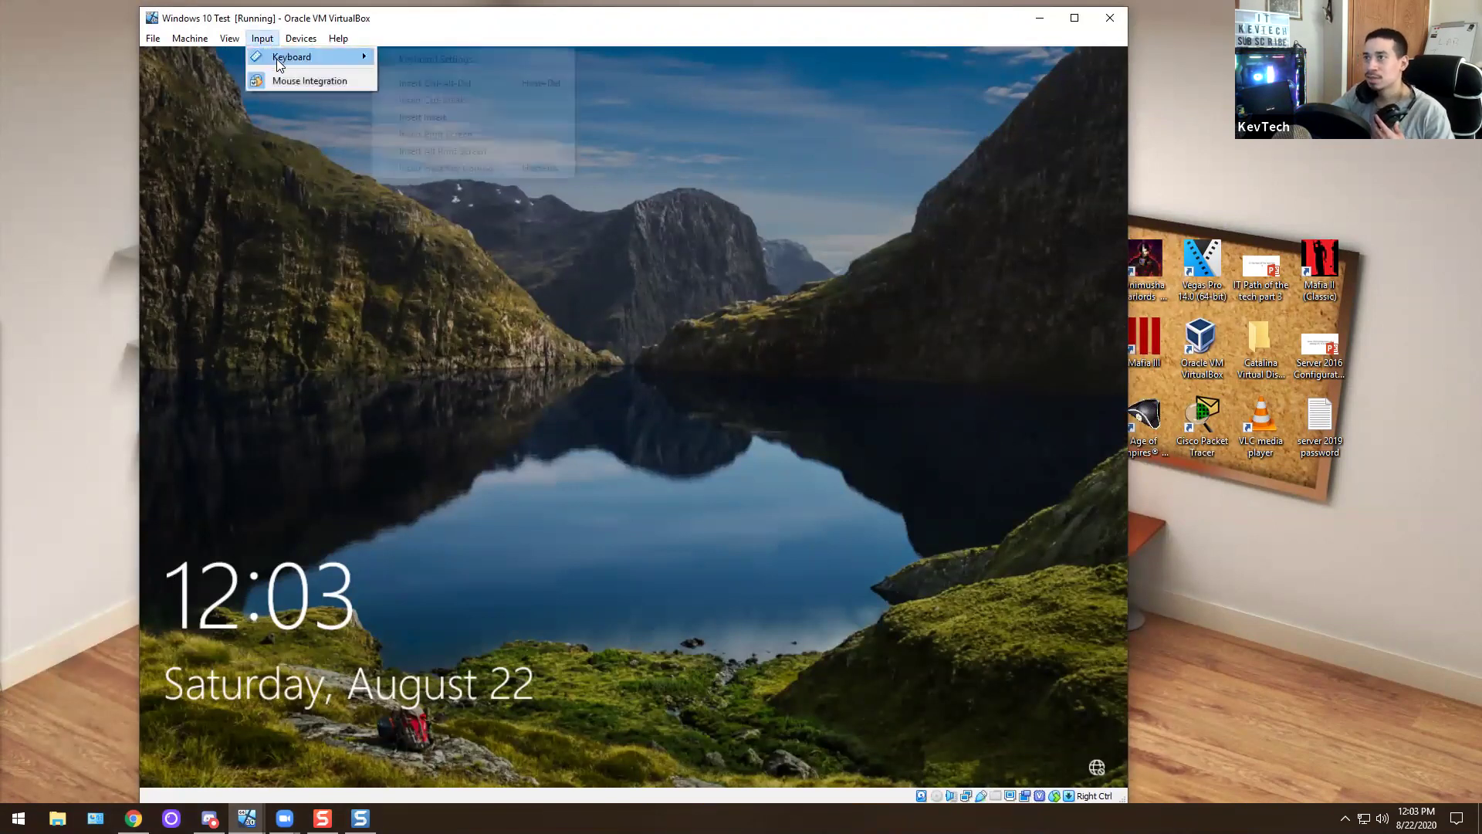
{"action": "left_click", "coordinate": [431, 83]}
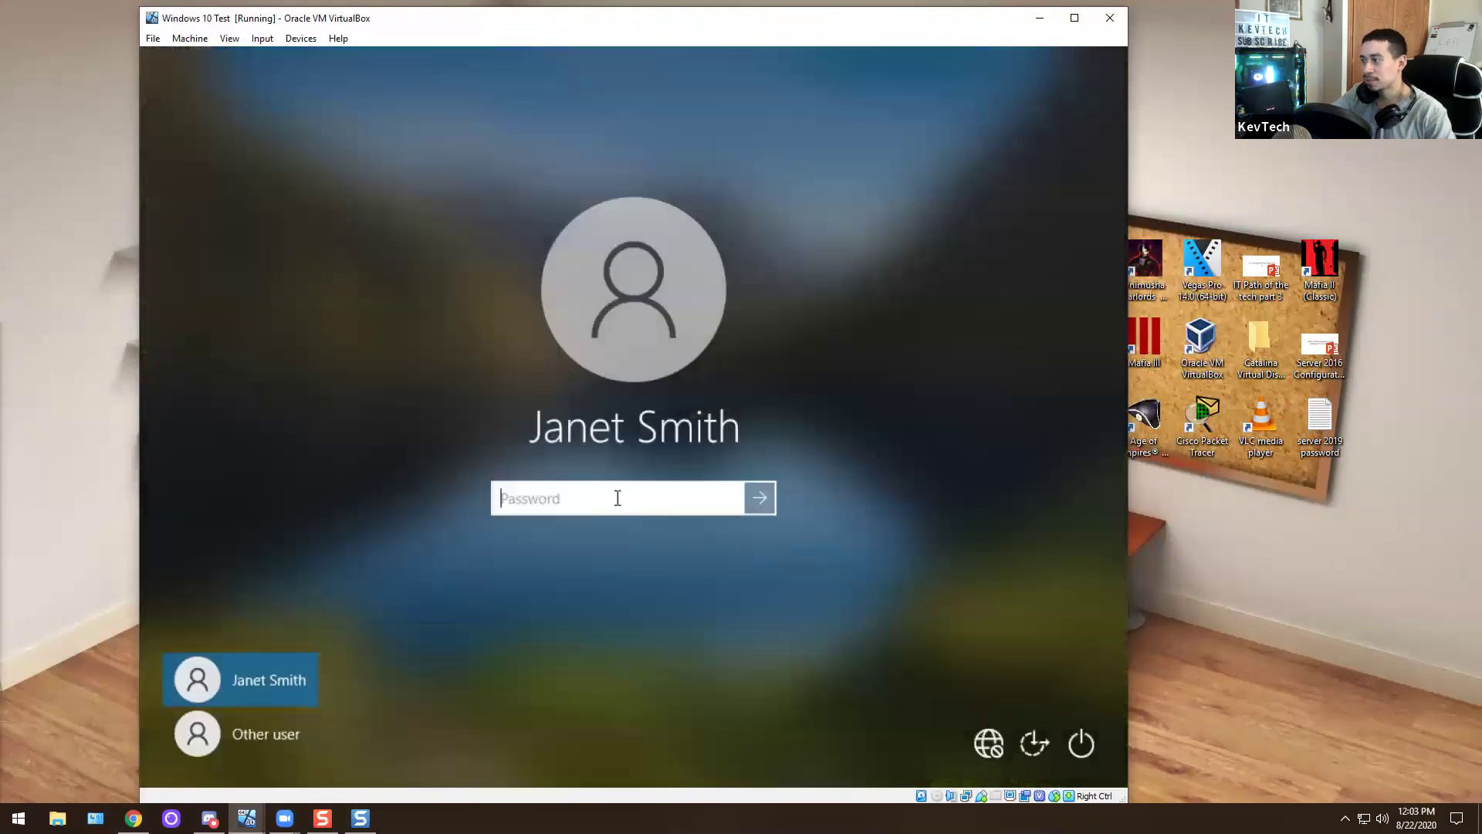
{"action": "type", "text": "••••••••••"}
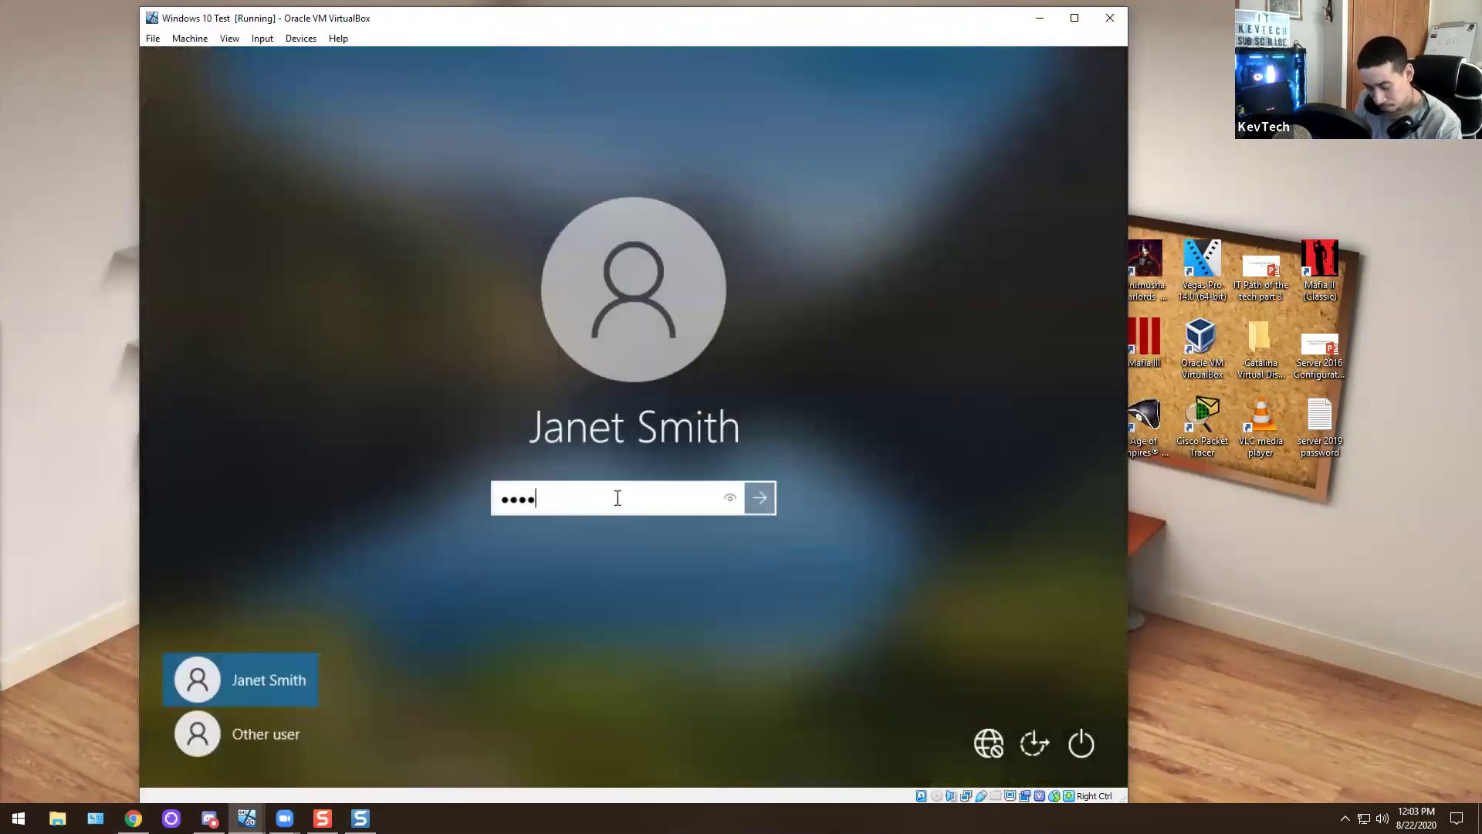
{"action": "key", "text": "Return"}
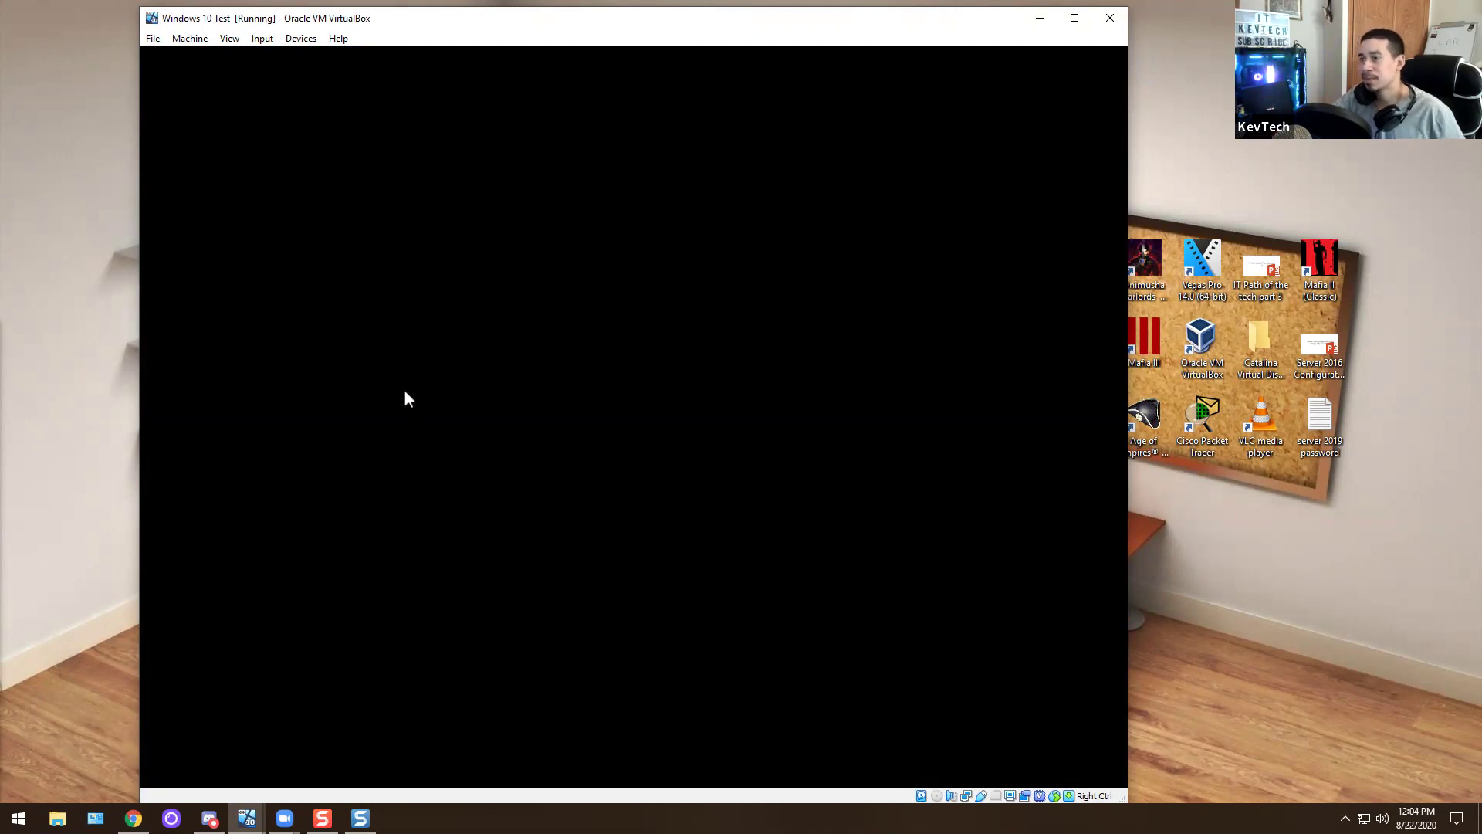
Send Ctrl-Alt-Del to the virtual machine and start Task Manager from the security options screen
{"action": "left_click", "coordinate": [258, 38]}
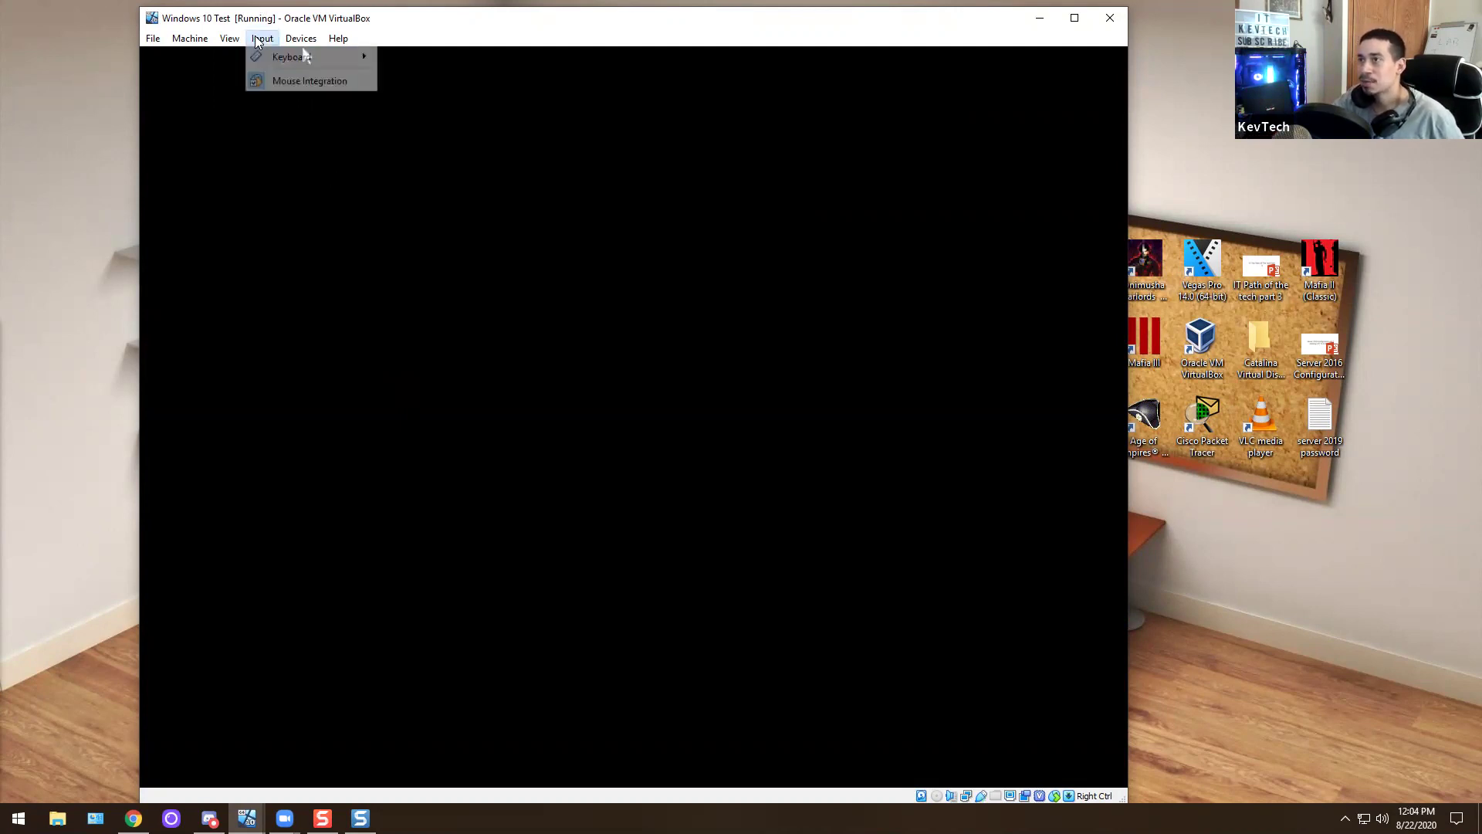
{"action": "mouse_move", "coordinate": [338, 58]}
{"action": "left_click", "coordinate": [429, 85]}
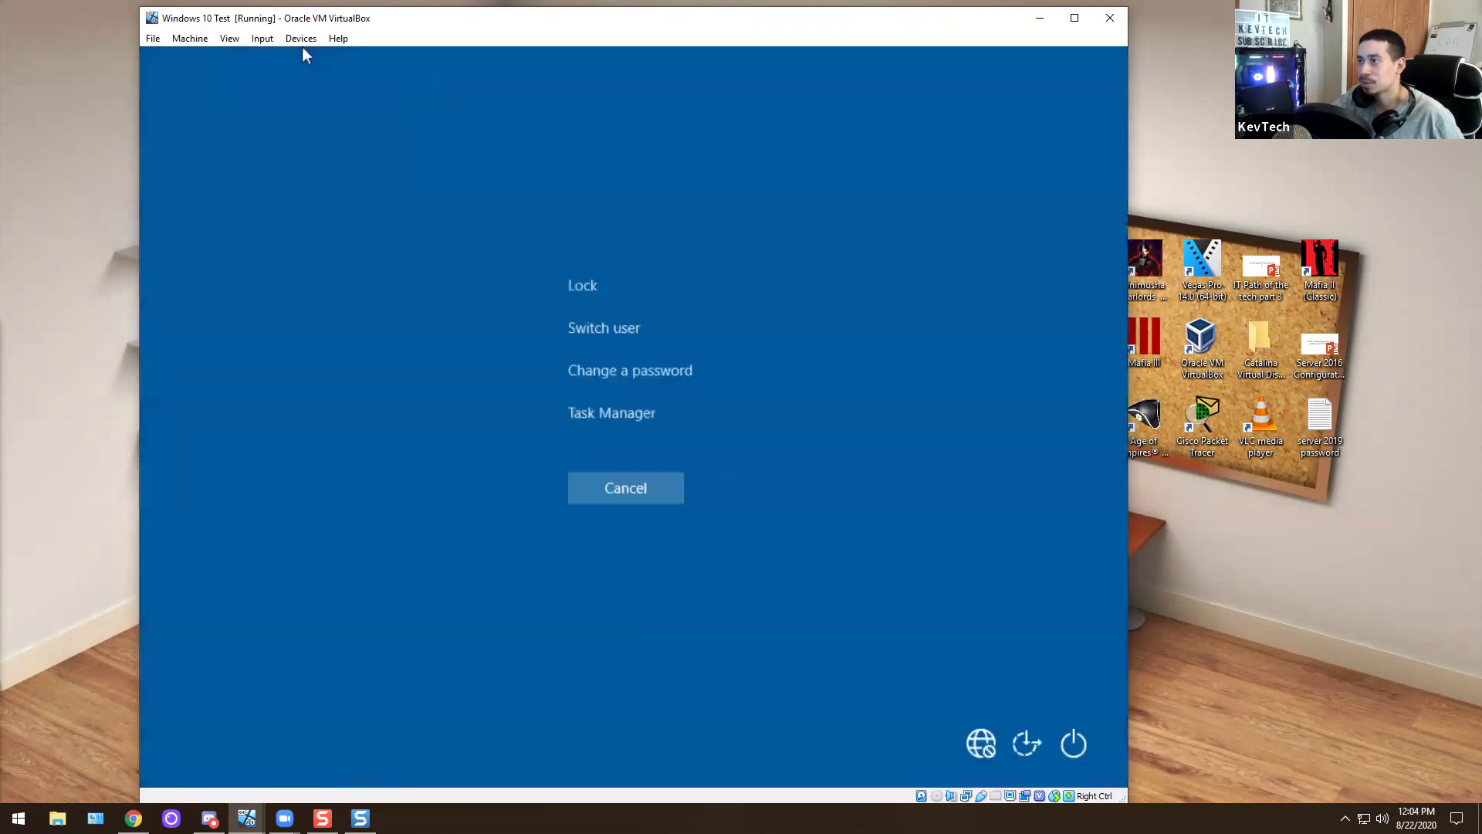
{"action": "left_click", "coordinate": [262, 39]}
{"action": "mouse_move", "coordinate": [309, 57]}
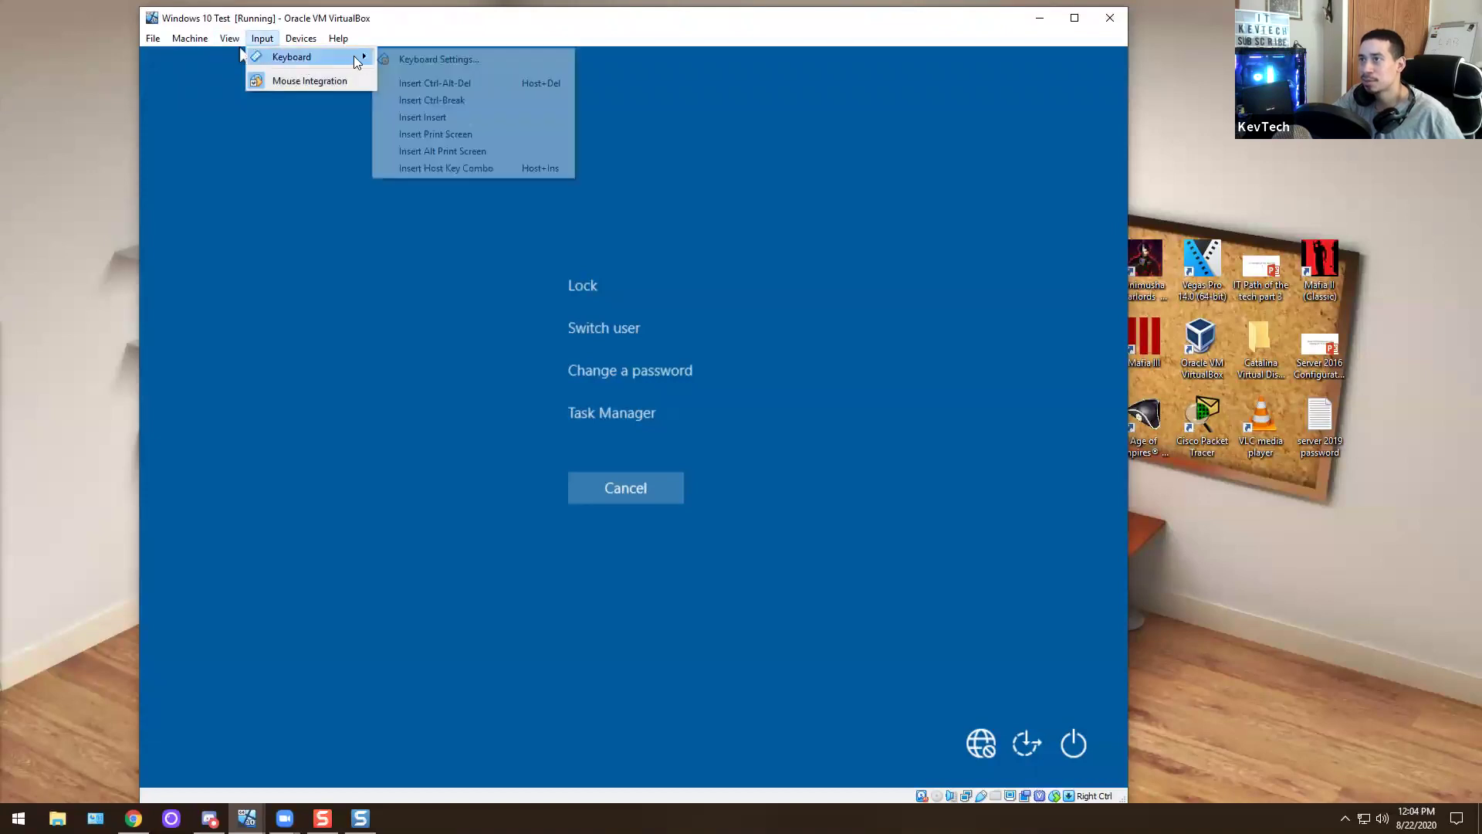
{"action": "left_click", "coordinate": [410, 85]}
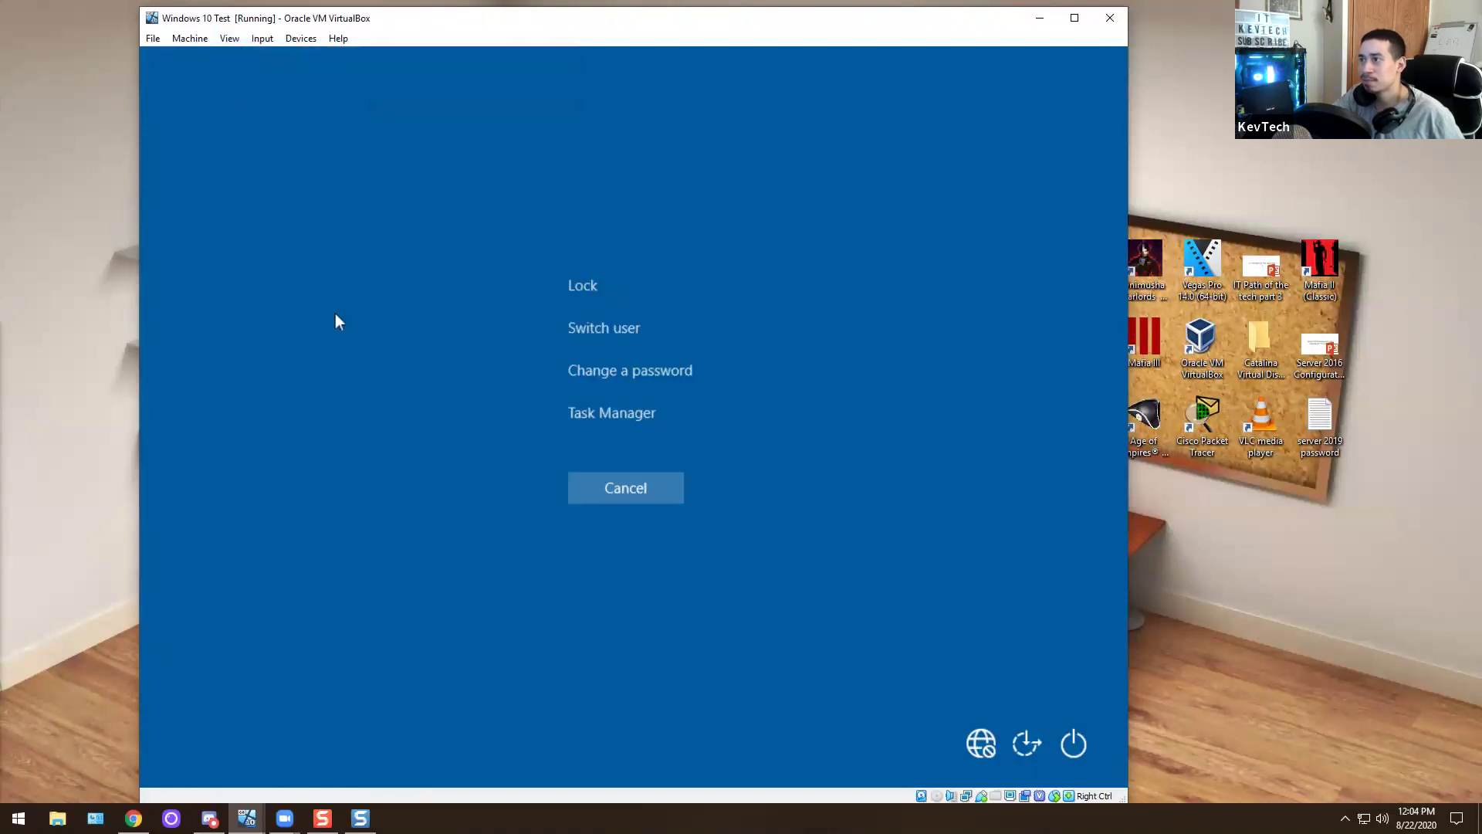
{"action": "left_click", "coordinate": [608, 415]}
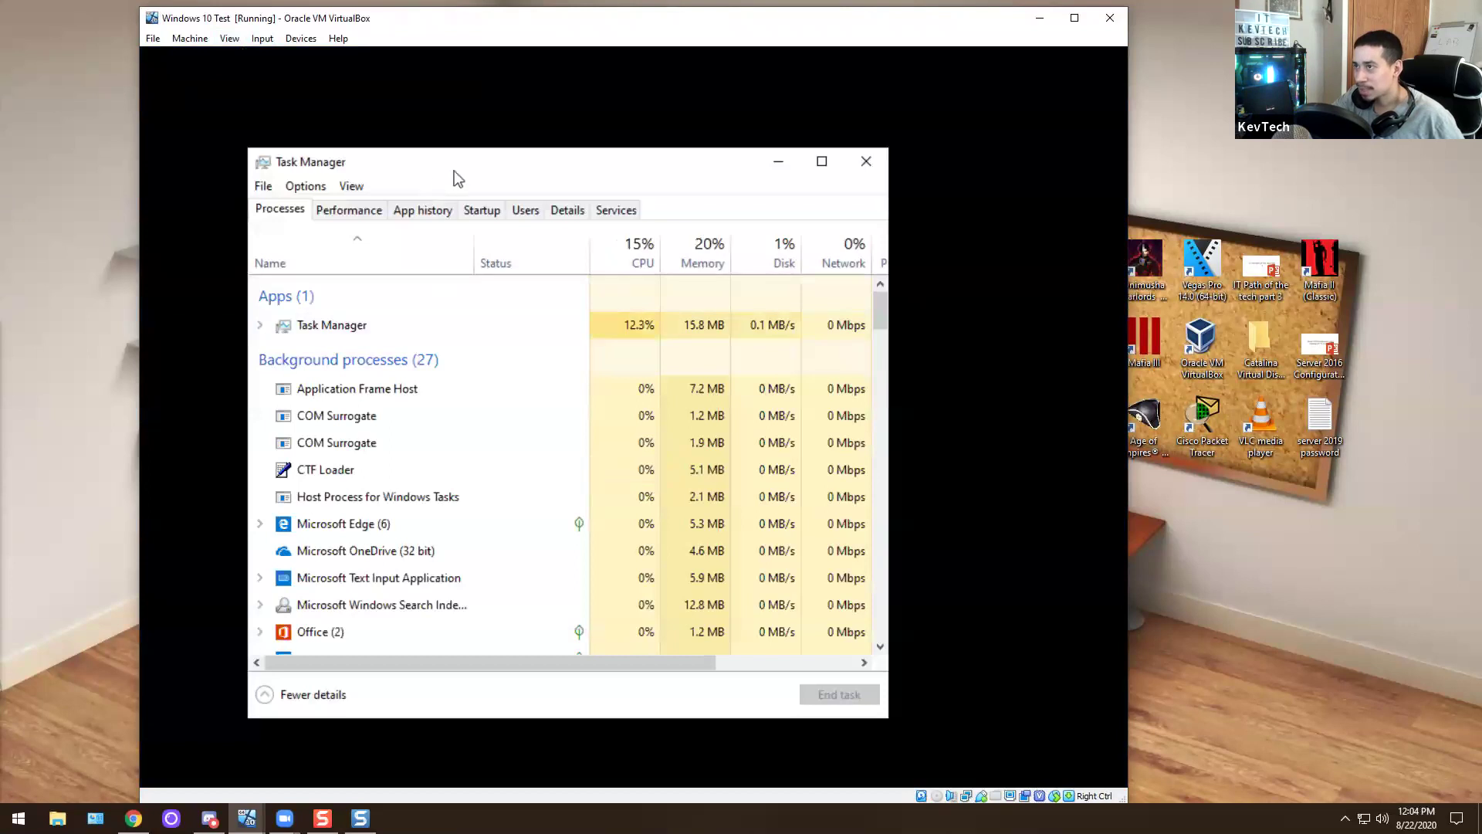
Move the Task Manager window up and examine the list of running background and Windows processes
{"action": "left_click_drag", "start_coordinate": [463, 168], "coordinate": [445, 99]}
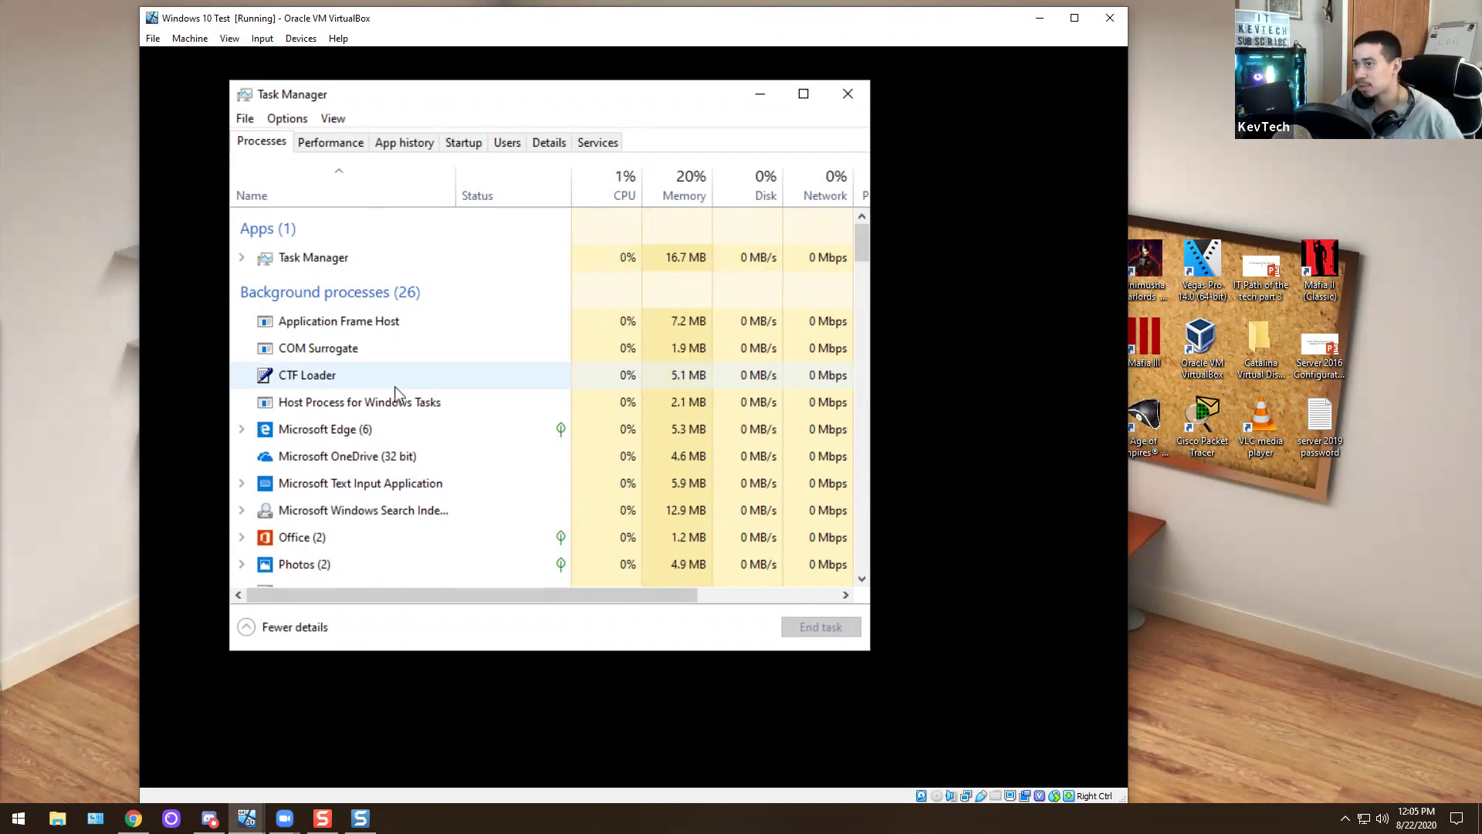
{"action": "scroll", "coordinate": [395, 392], "scroll_direction": "down", "scroll_amount": 2}
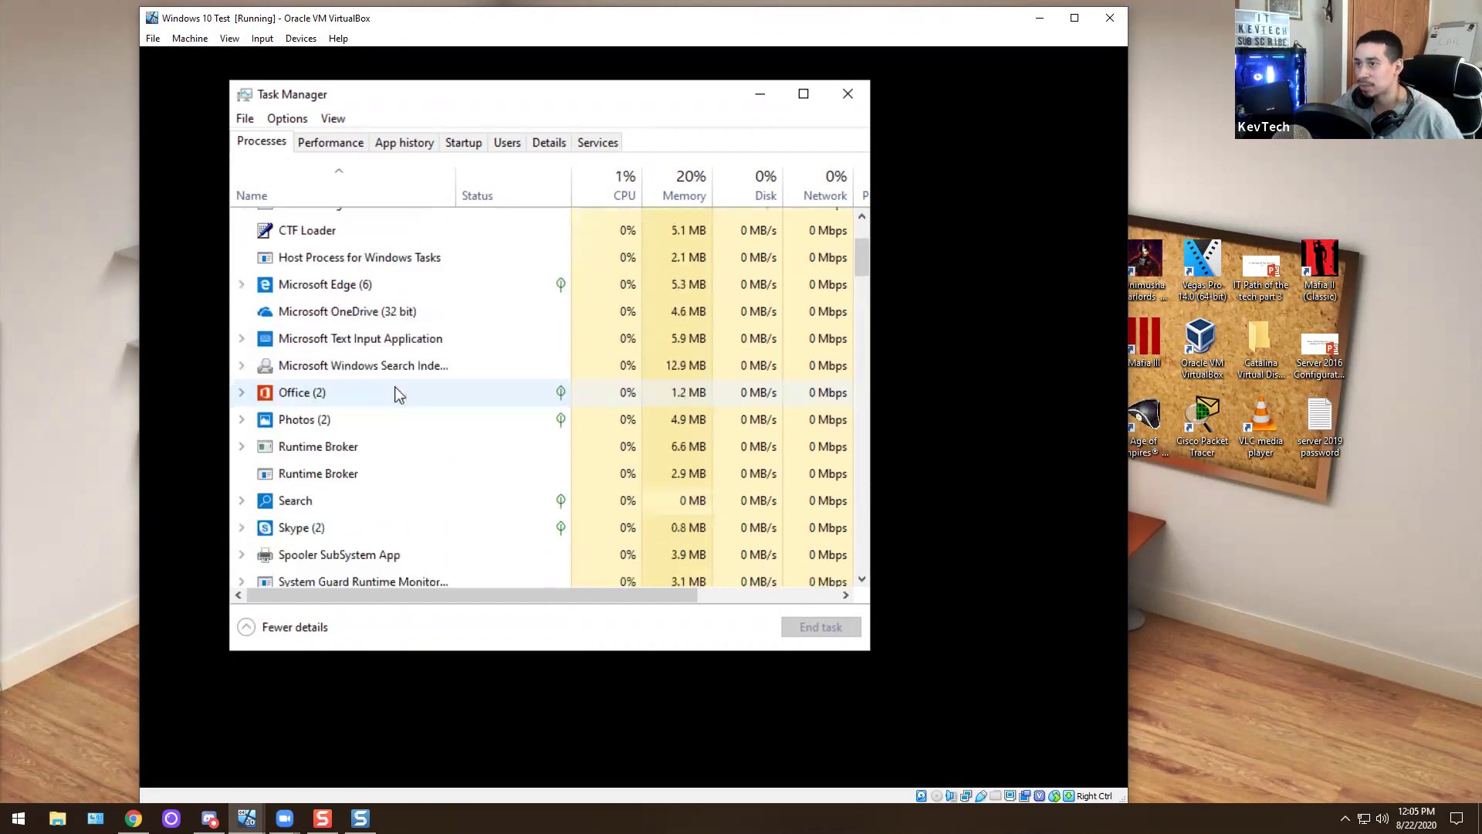
{"action": "scroll", "coordinate": [399, 394], "scroll_direction": "down", "scroll_amount": 8}
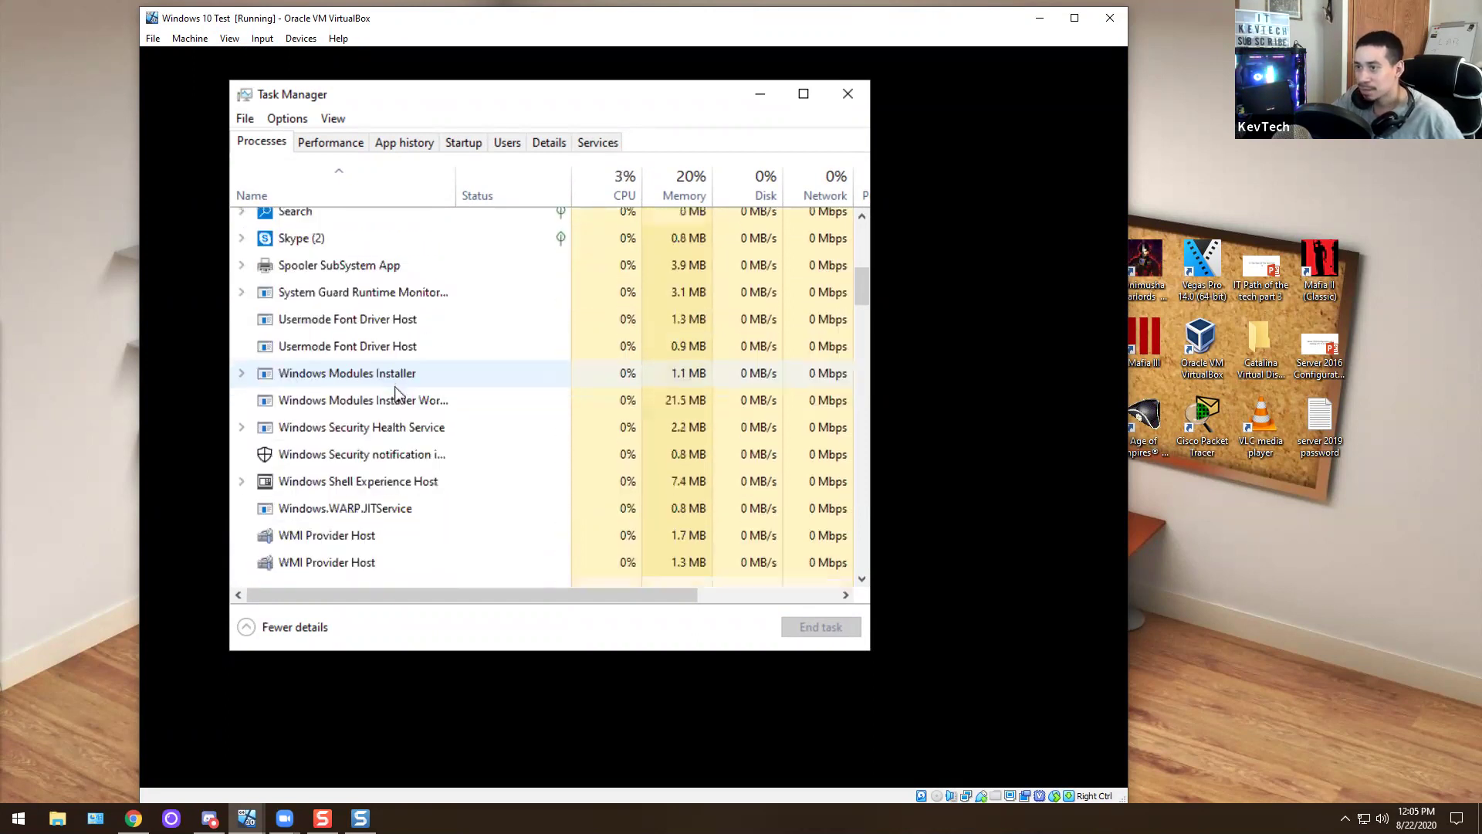
{"action": "scroll", "coordinate": [399, 394], "scroll_direction": "down", "scroll_amount": 9}
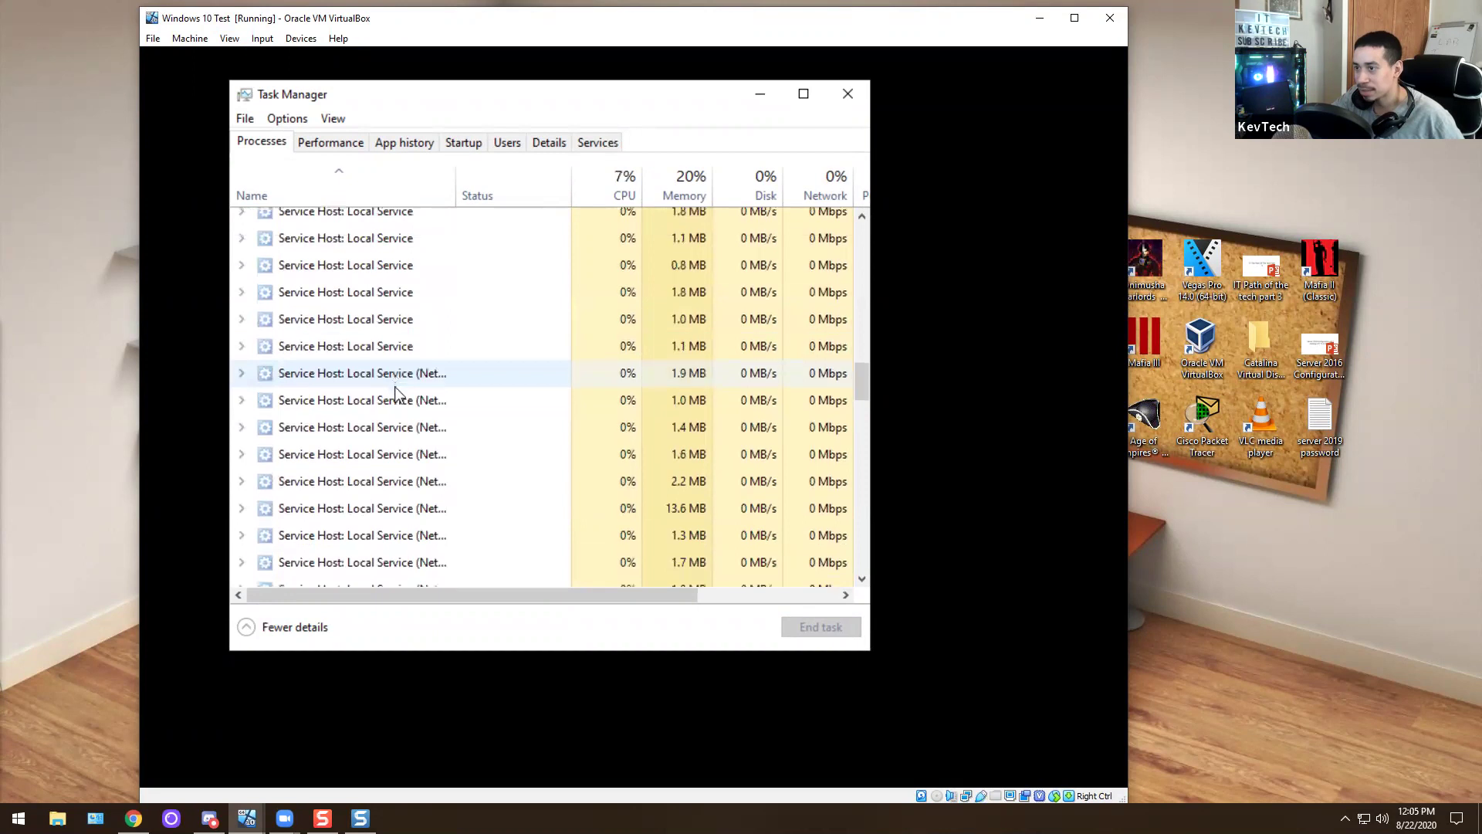
{"action": "scroll", "coordinate": [395, 392], "scroll_direction": "down", "scroll_amount": 10}
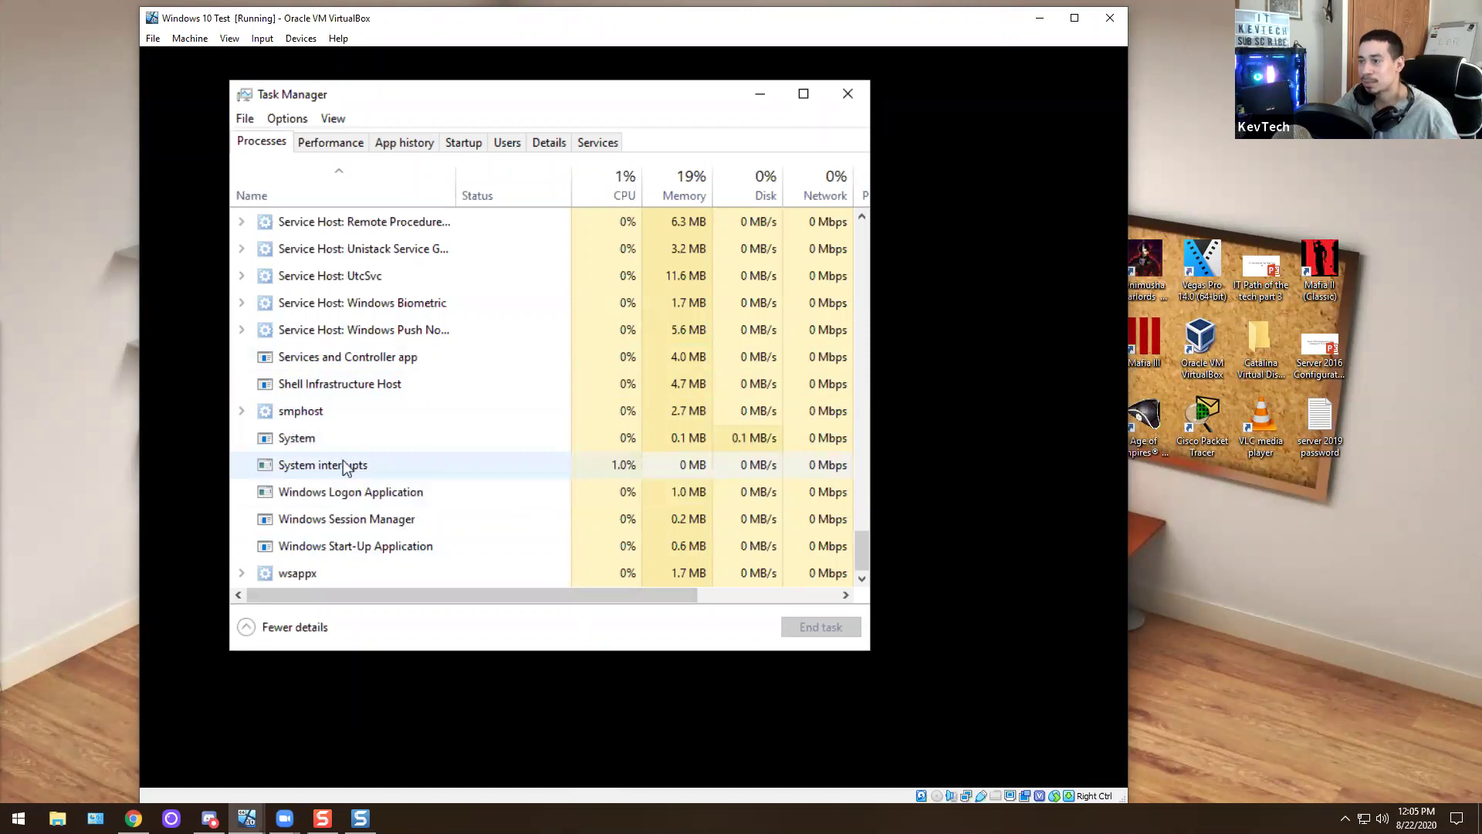
{"action": "scroll", "coordinate": [405, 417], "scroll_direction": "up", "scroll_amount": 5}
{"action": "scroll", "coordinate": [406, 418], "scroll_direction": "up", "scroll_amount": 8}
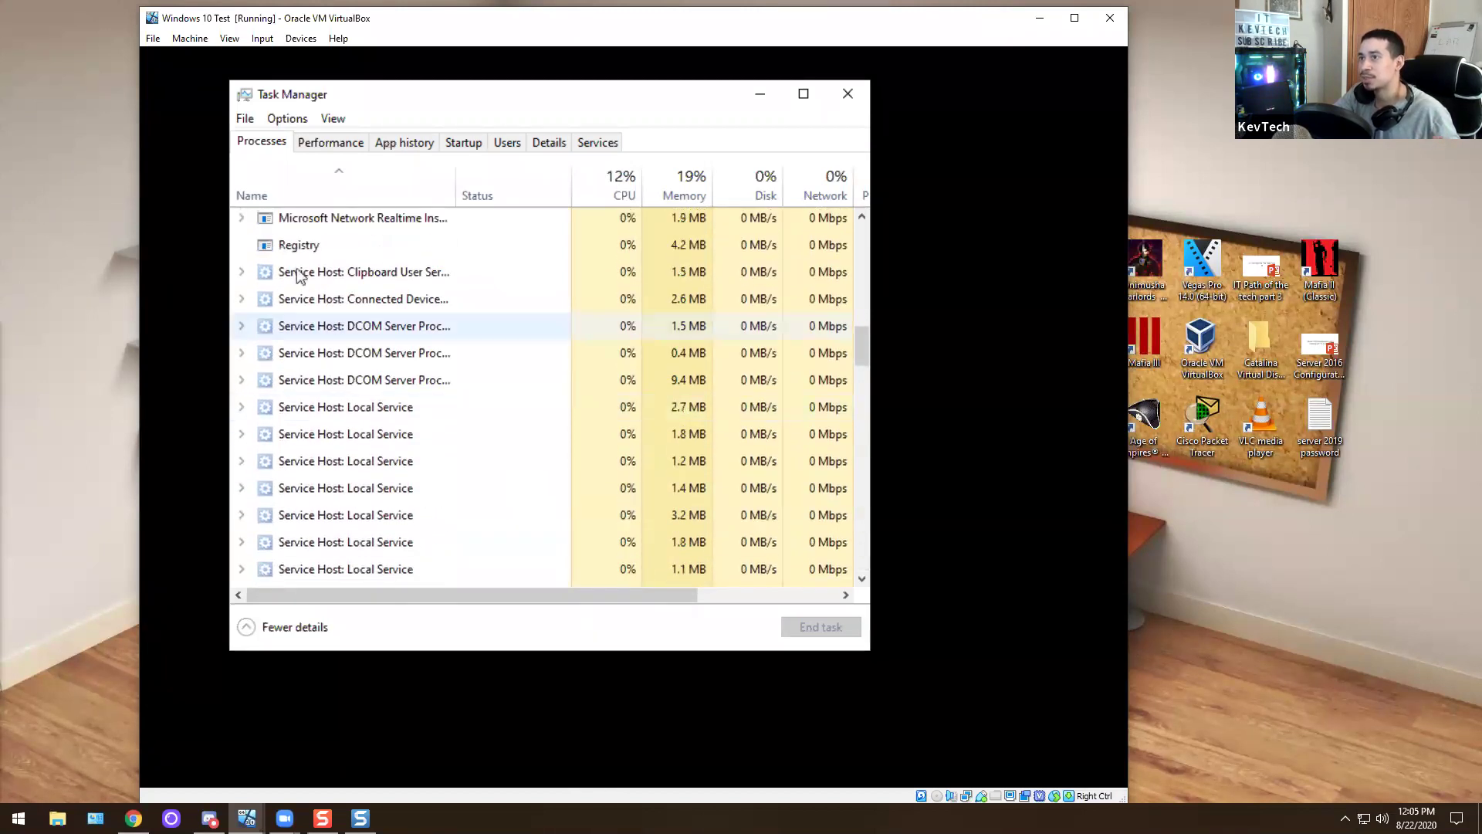
Run explorer.exe as a new task from Task Manager
{"action": "left_click", "coordinate": [245, 119]}
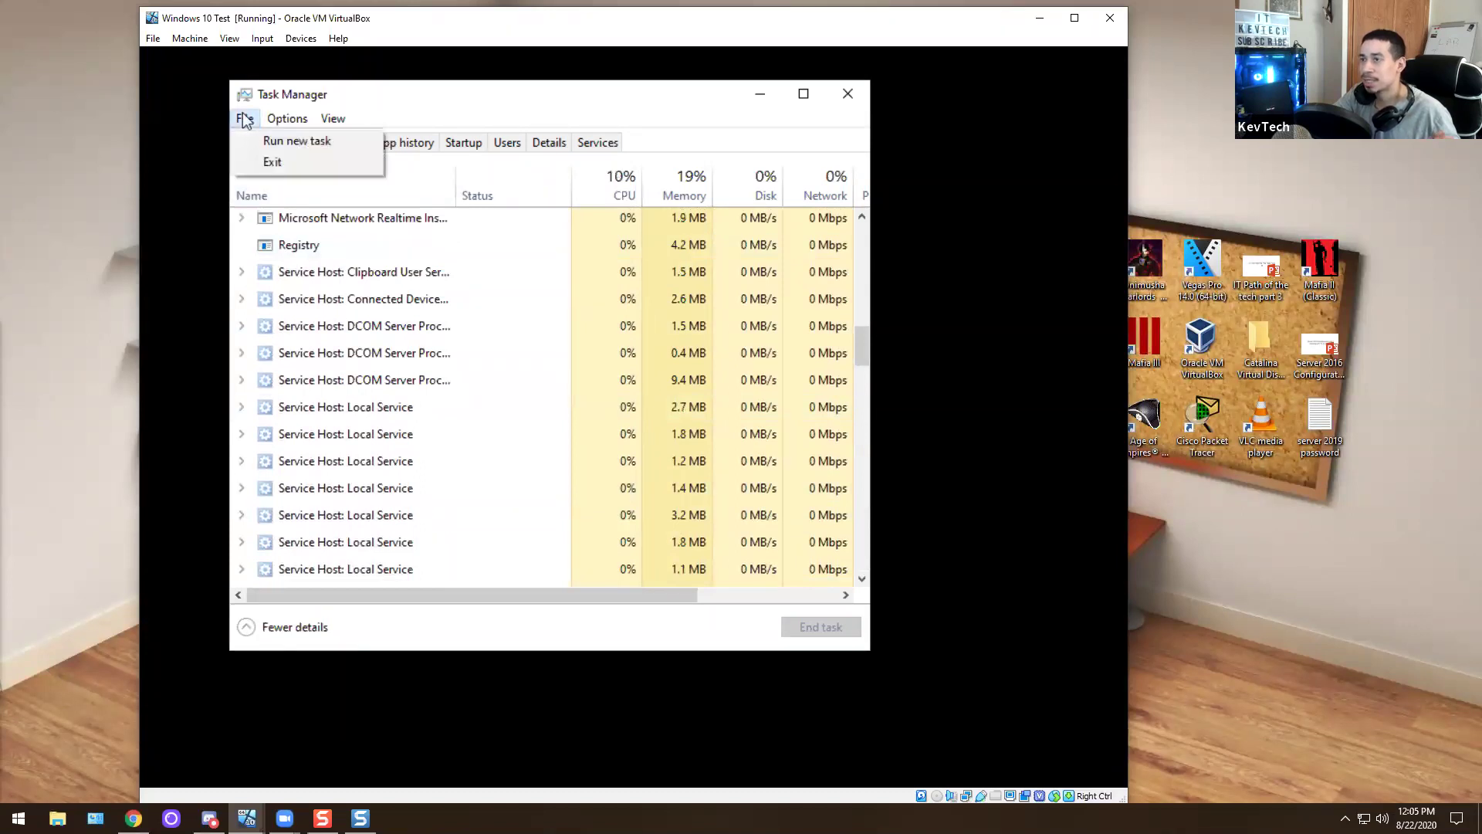
{"action": "mouse_move", "coordinate": [287, 120]}
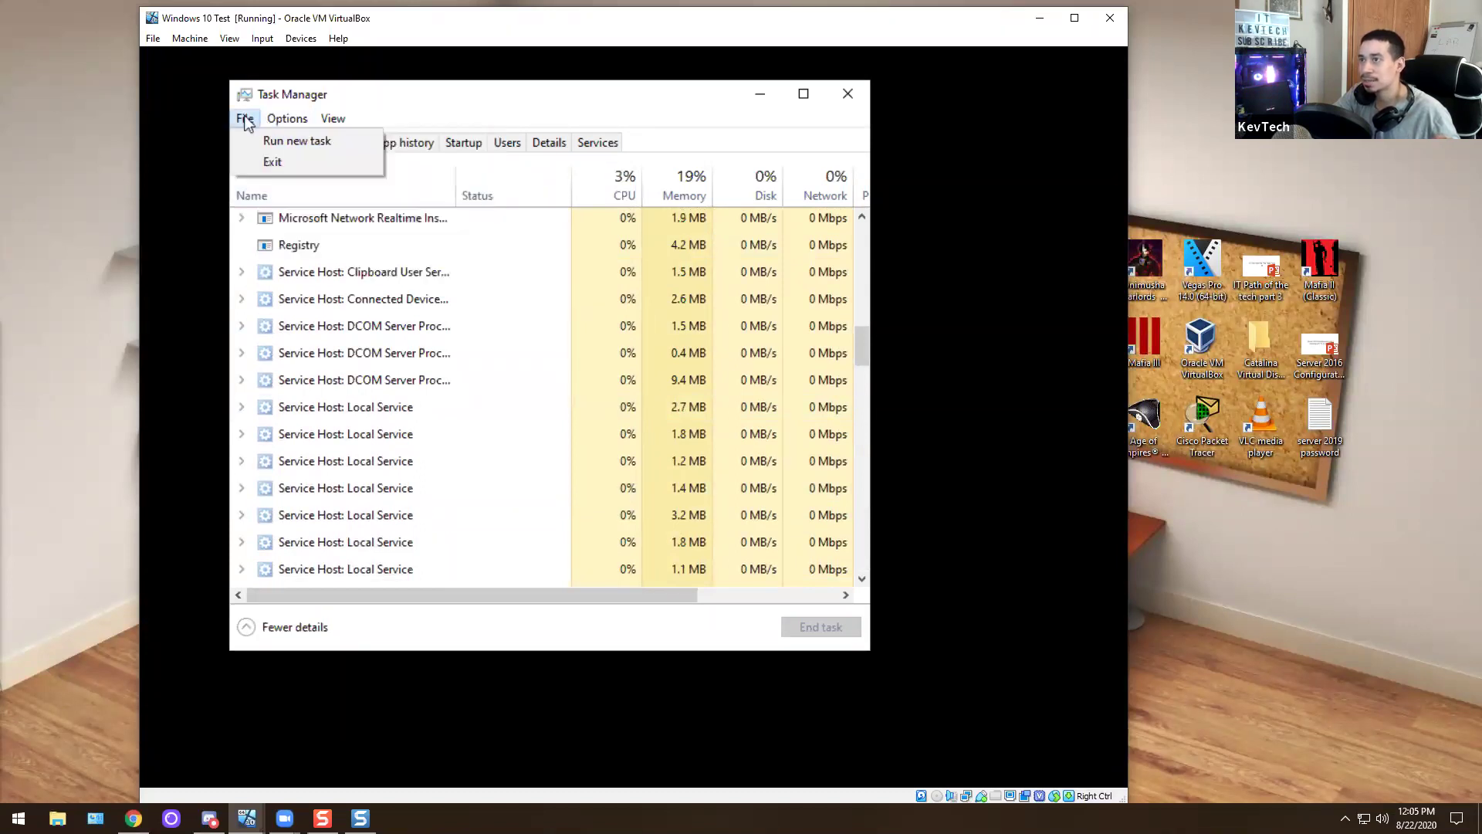
{"action": "left_click", "coordinate": [258, 133]}
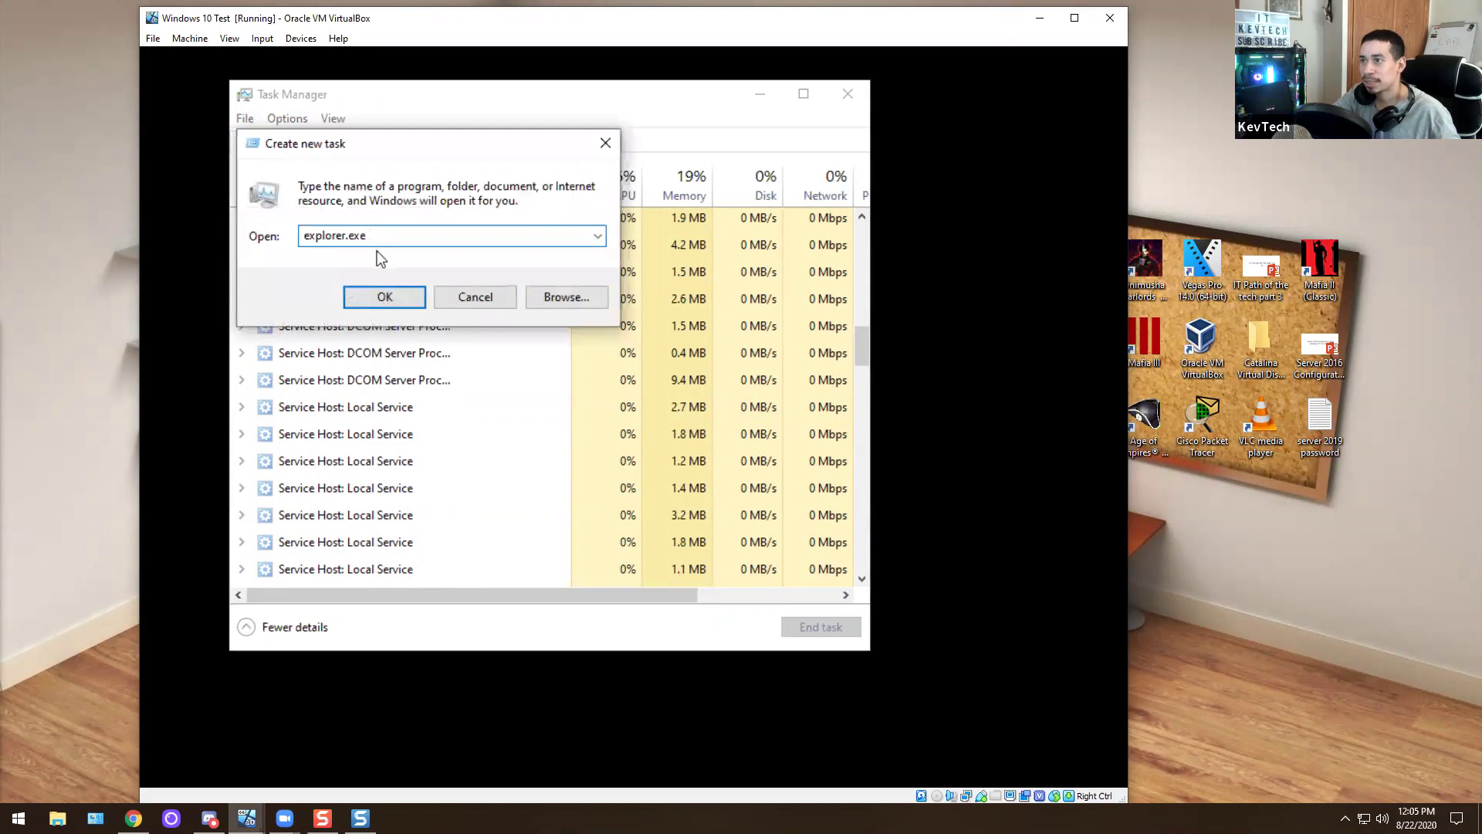
{"action": "left_click", "coordinate": [384, 298]}
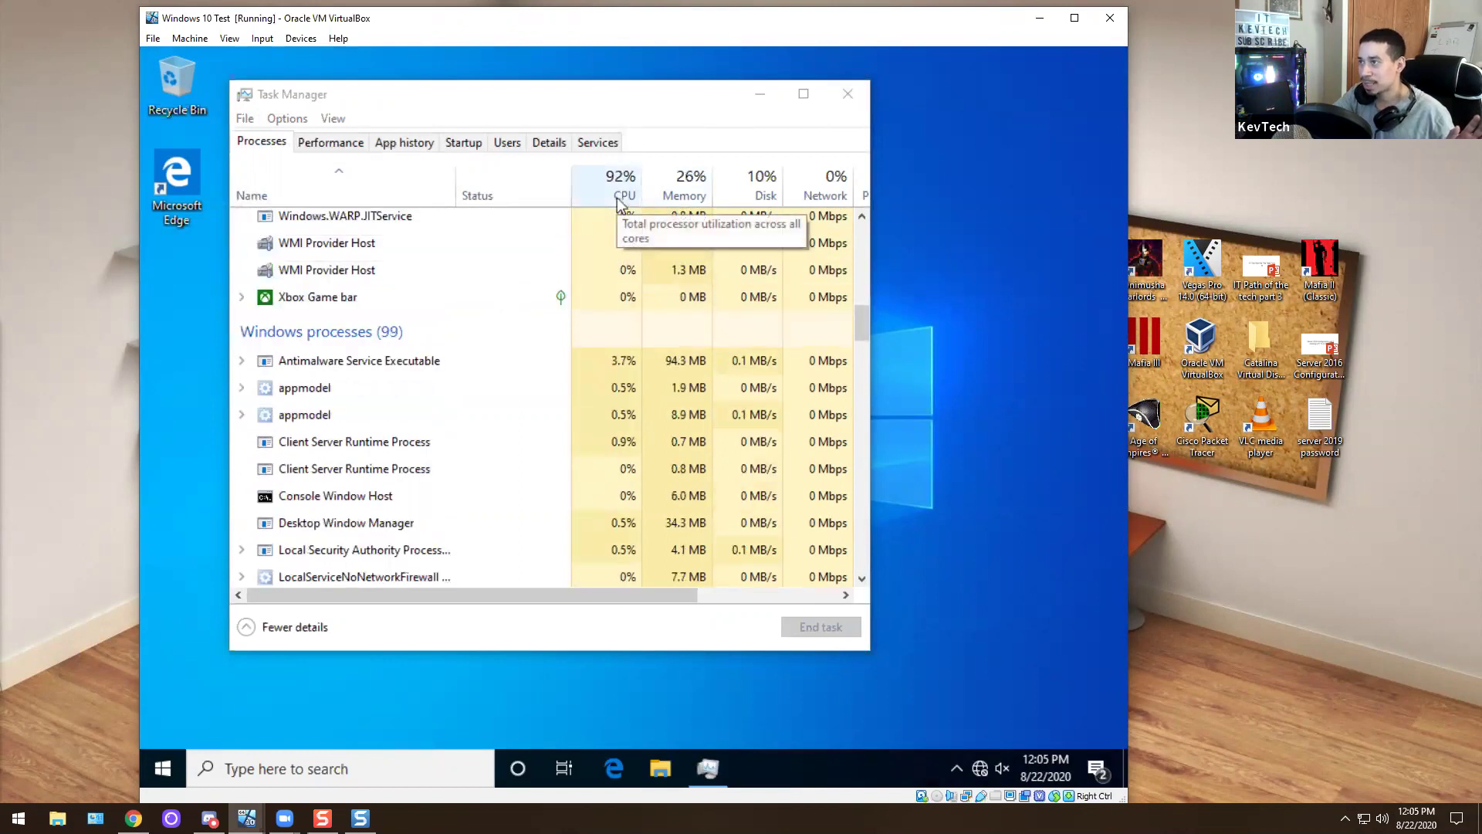
Check the background processes in Task Manager again, selecting the Skype process
{"action": "scroll", "coordinate": [617, 202], "scroll_direction": "up", "scroll_amount": 10}
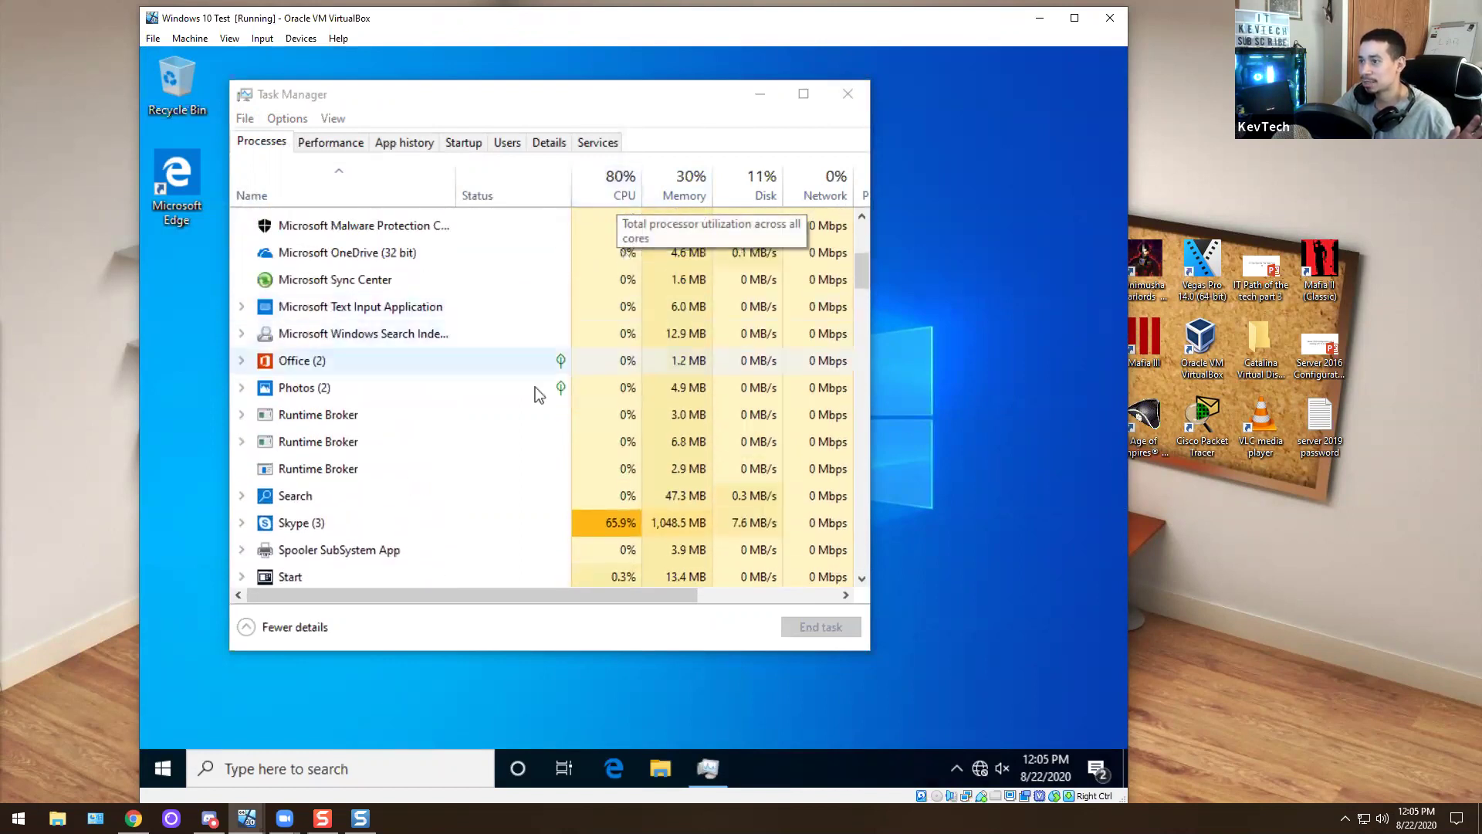
{"action": "left_click", "coordinate": [323, 522]}
{"action": "scroll", "coordinate": [626, 203], "scroll_direction": "up", "scroll_amount": 4}
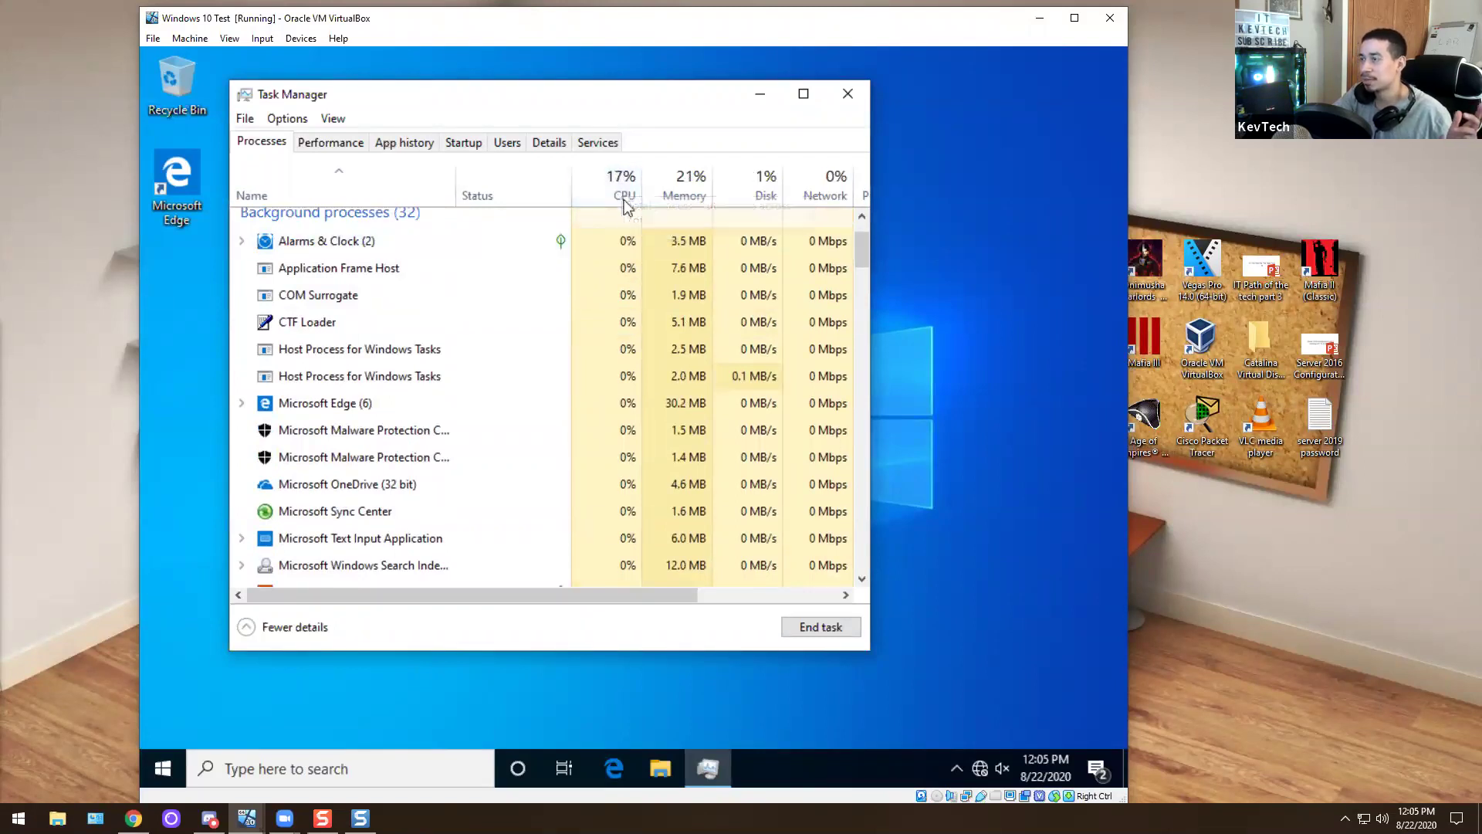
Close Task Manager and reopen it from the security options screen by sending Ctrl-Alt-Del to the virtual machine
{"action": "left_click", "coordinate": [852, 98]}
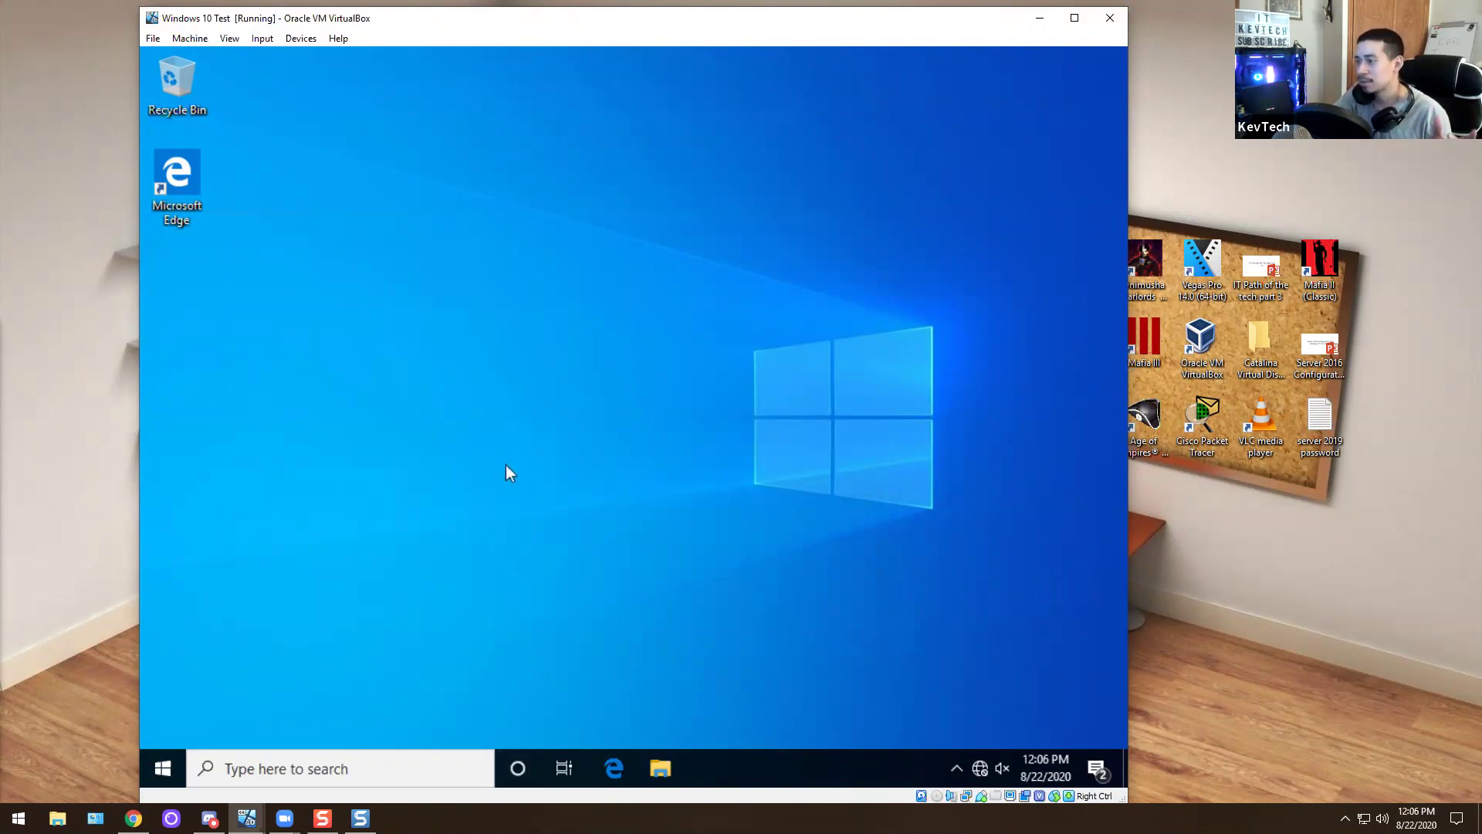
{"action": "left_click", "coordinate": [231, 39]}
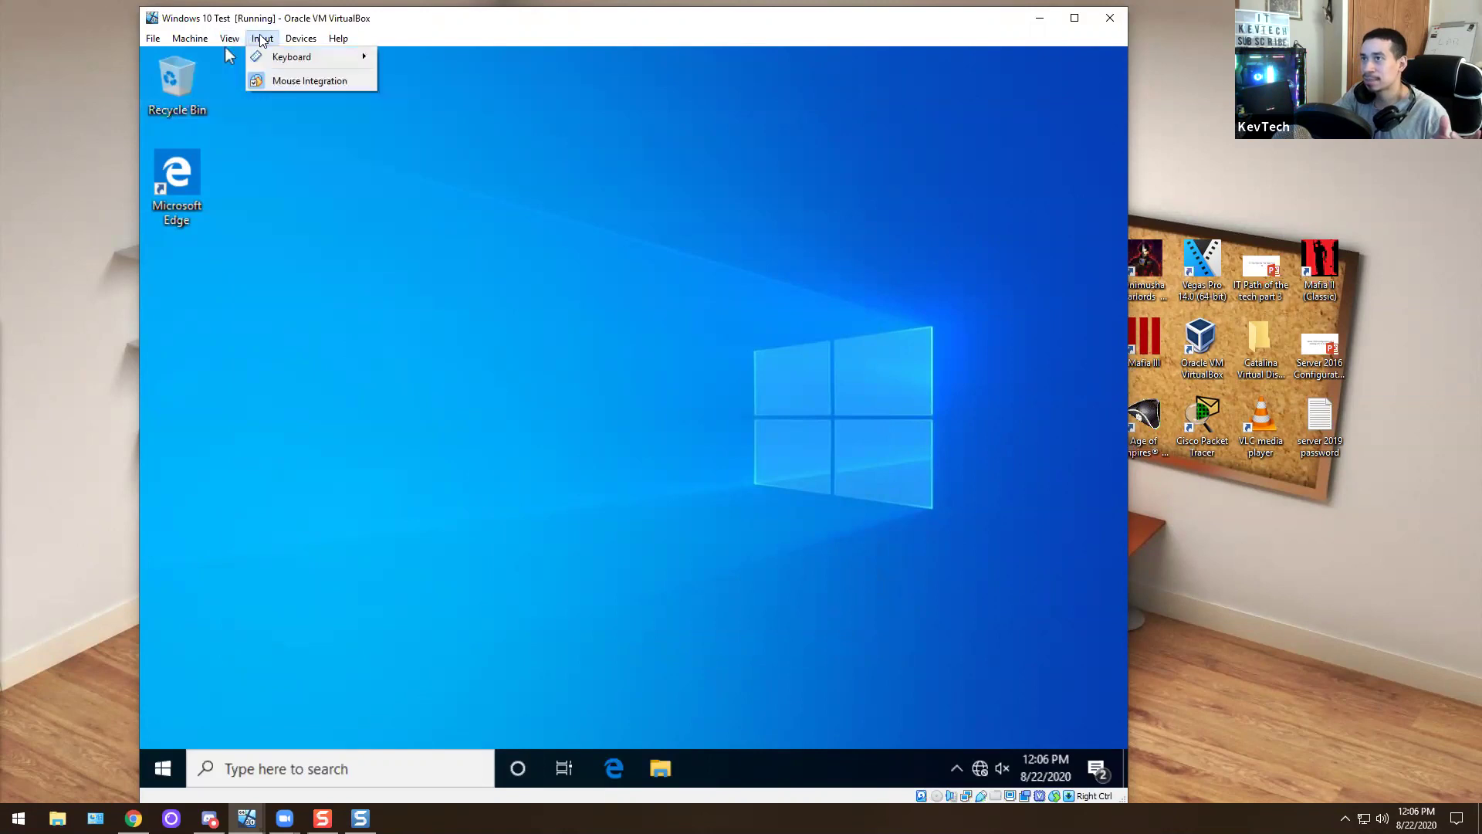
{"action": "mouse_move", "coordinate": [293, 56]}
{"action": "left_click", "coordinate": [413, 80]}
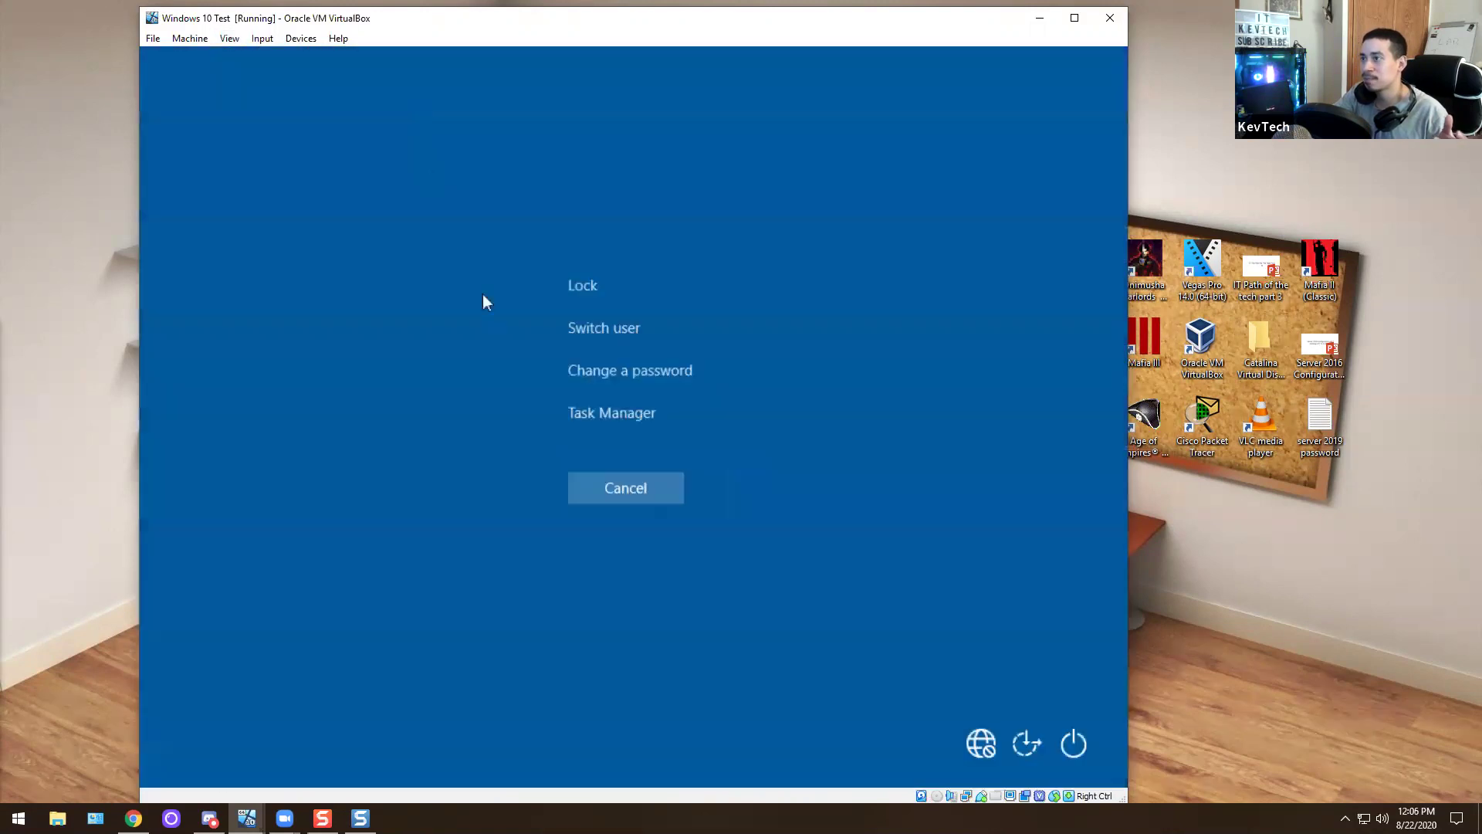
{"action": "left_click", "coordinate": [594, 412]}
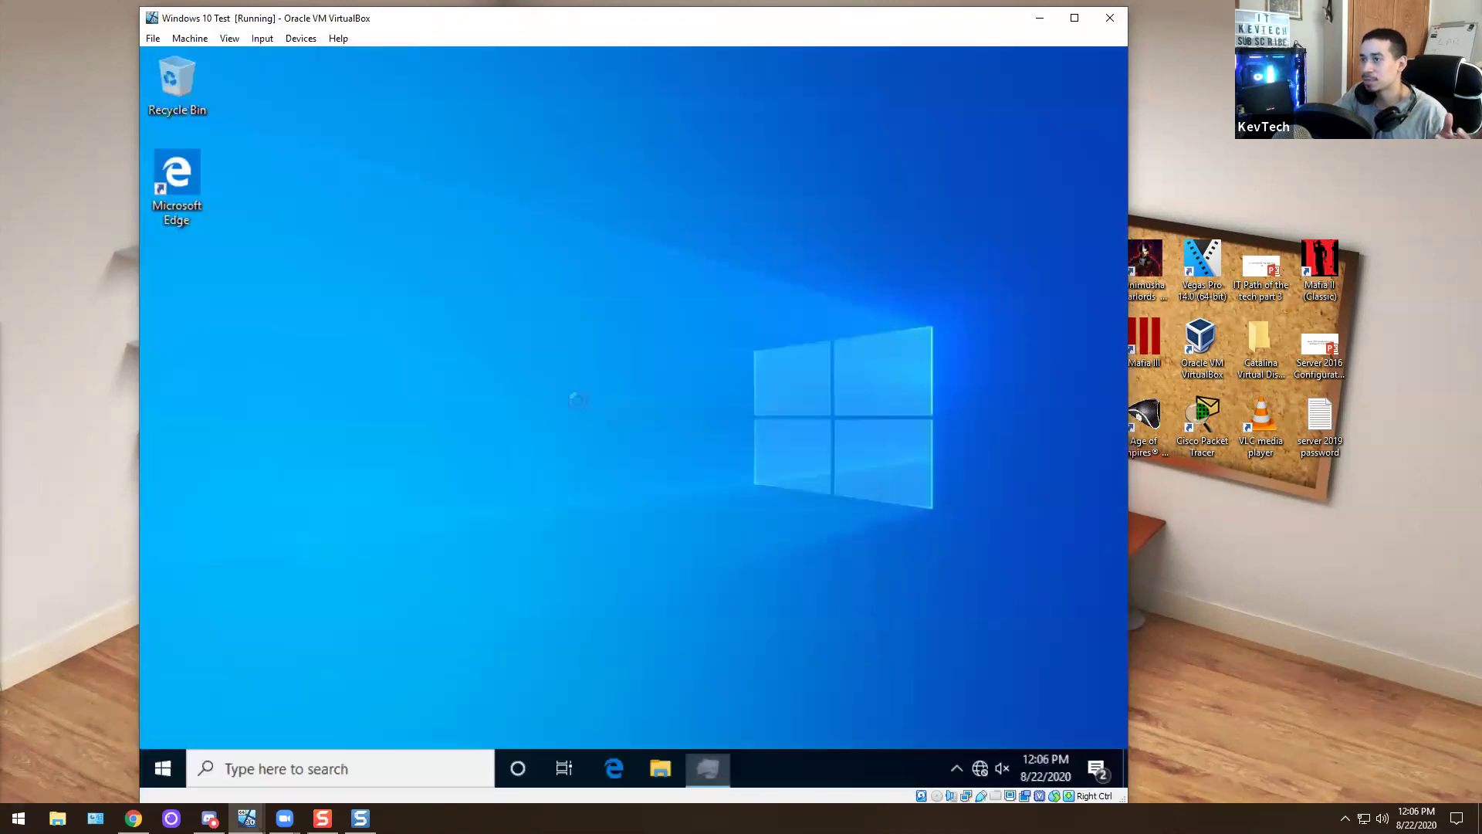
Find the Windows Explorer process in Task Manager, restart it, and close the This PC window
{"action": "scroll", "coordinate": [382, 317], "scroll_direction": "down", "scroll_amount": 5}
{"action": "scroll", "coordinate": [382, 316], "scroll_direction": "down", "scroll_amount": 7}
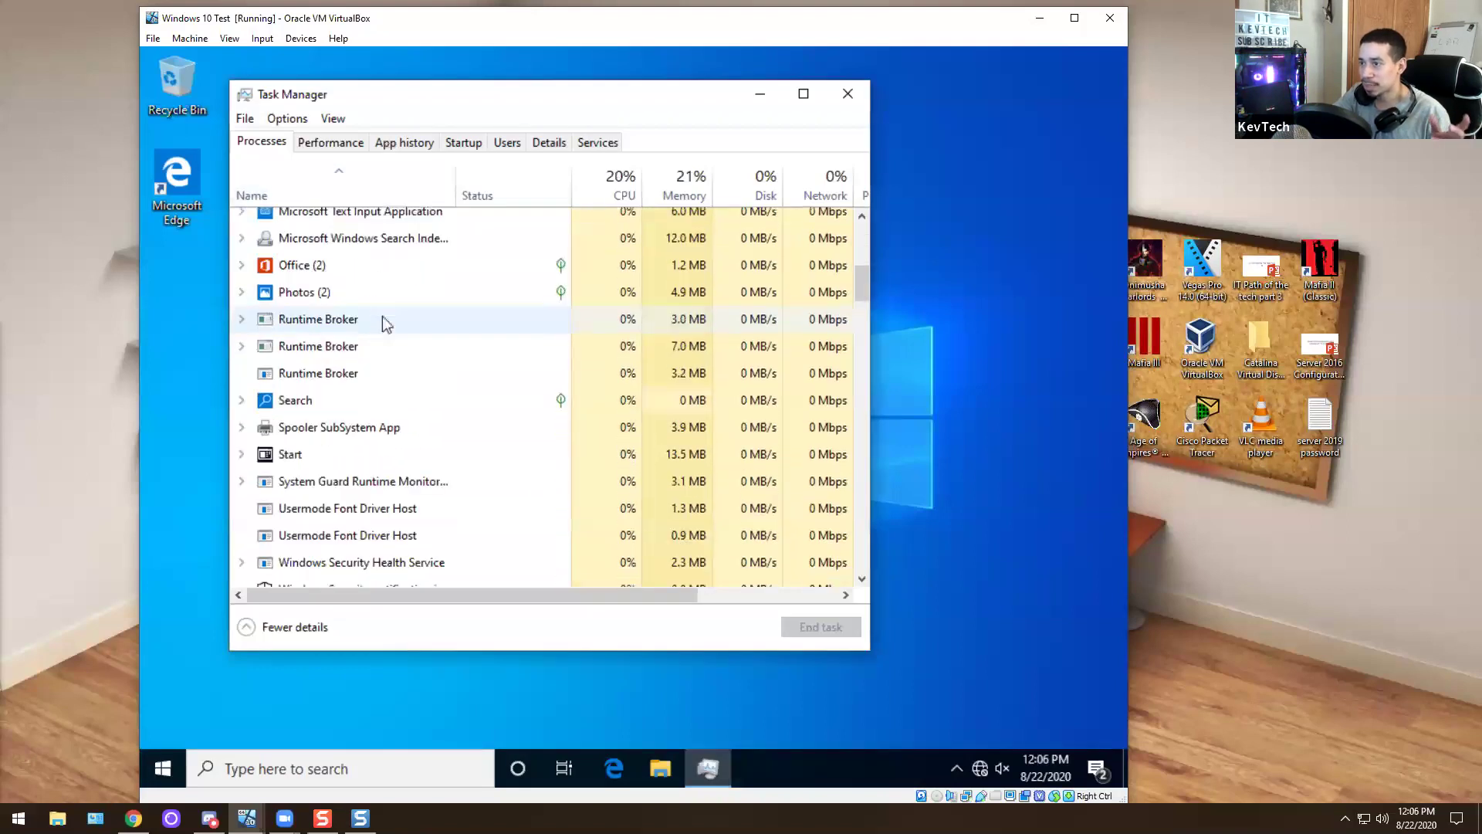
{"action": "scroll", "coordinate": [384, 321], "scroll_direction": "down", "scroll_amount": 8}
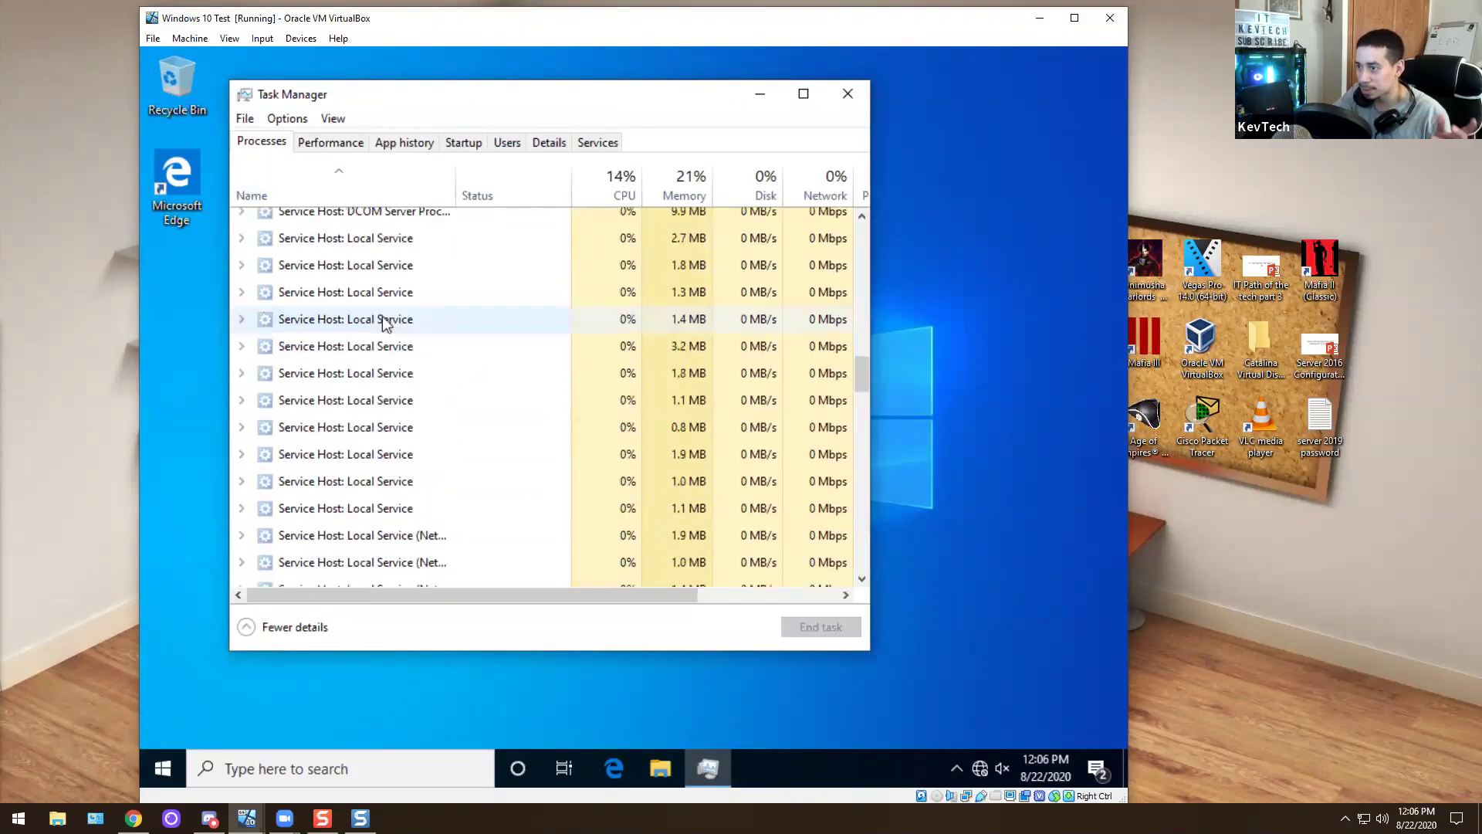
{"action": "scroll", "coordinate": [384, 322], "scroll_direction": "down", "scroll_amount": 10}
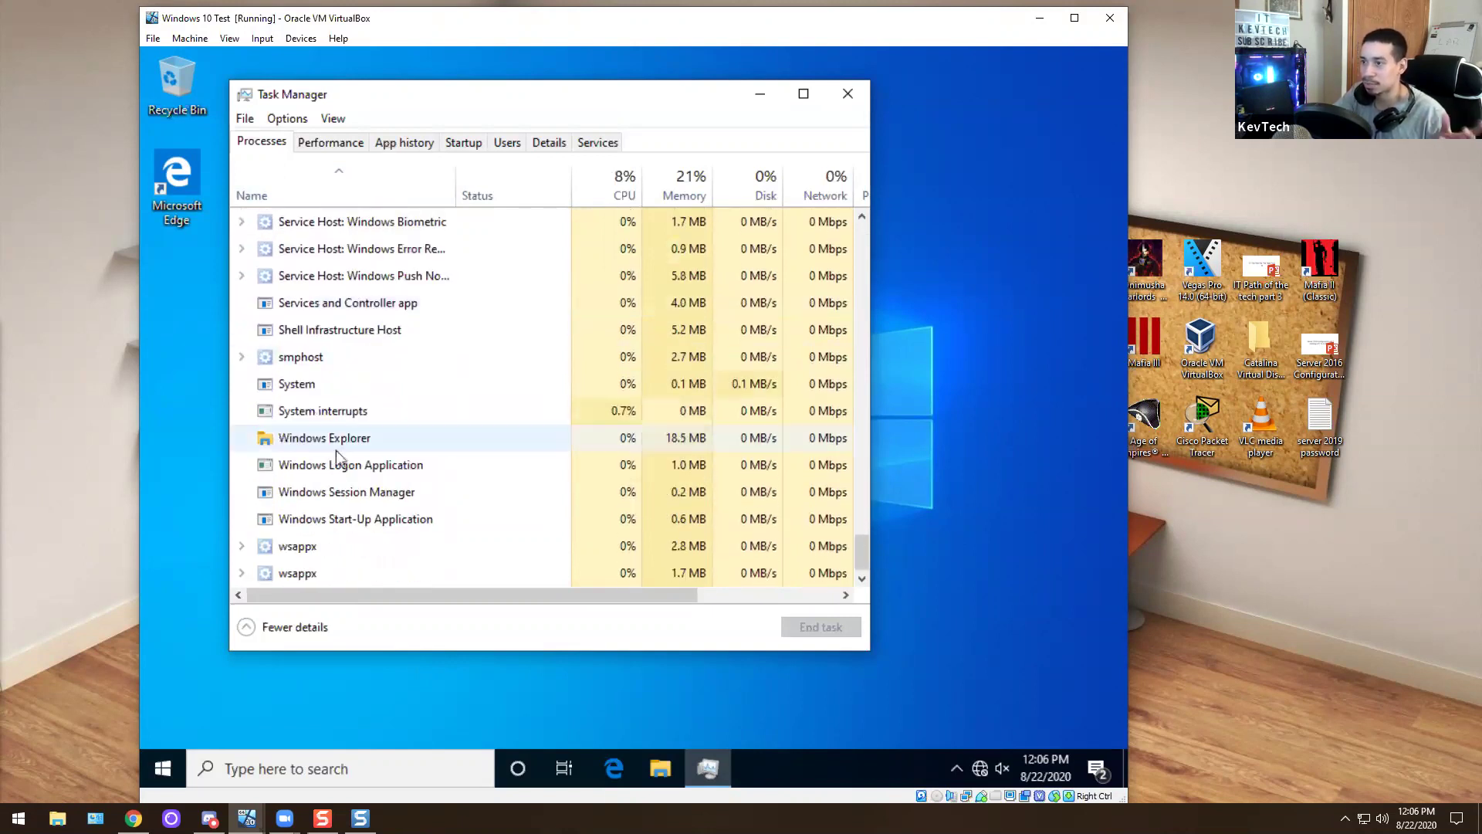
{"action": "left_click", "coordinate": [332, 439]}
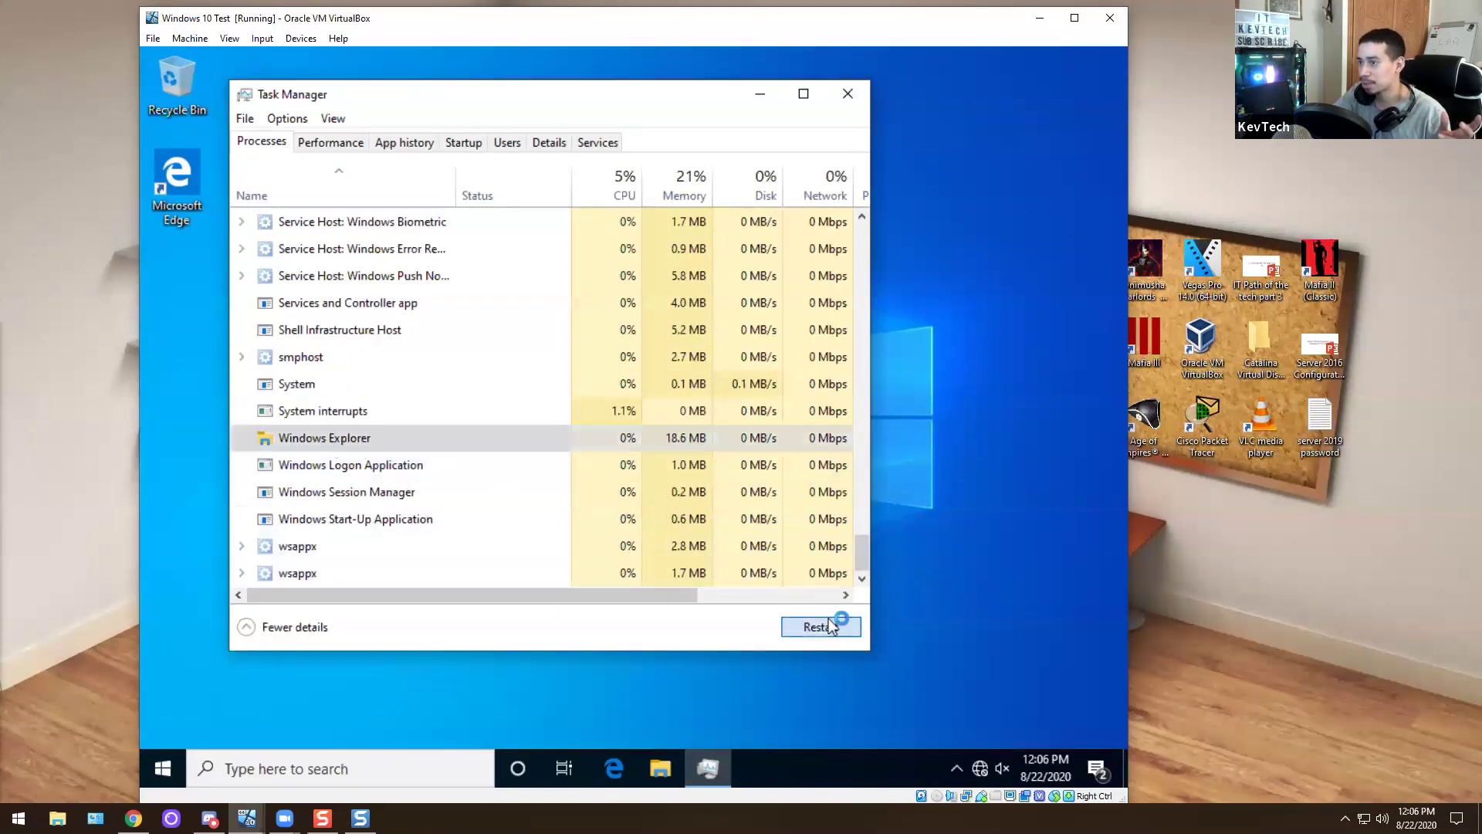
{"action": "left_click", "coordinate": [821, 625]}
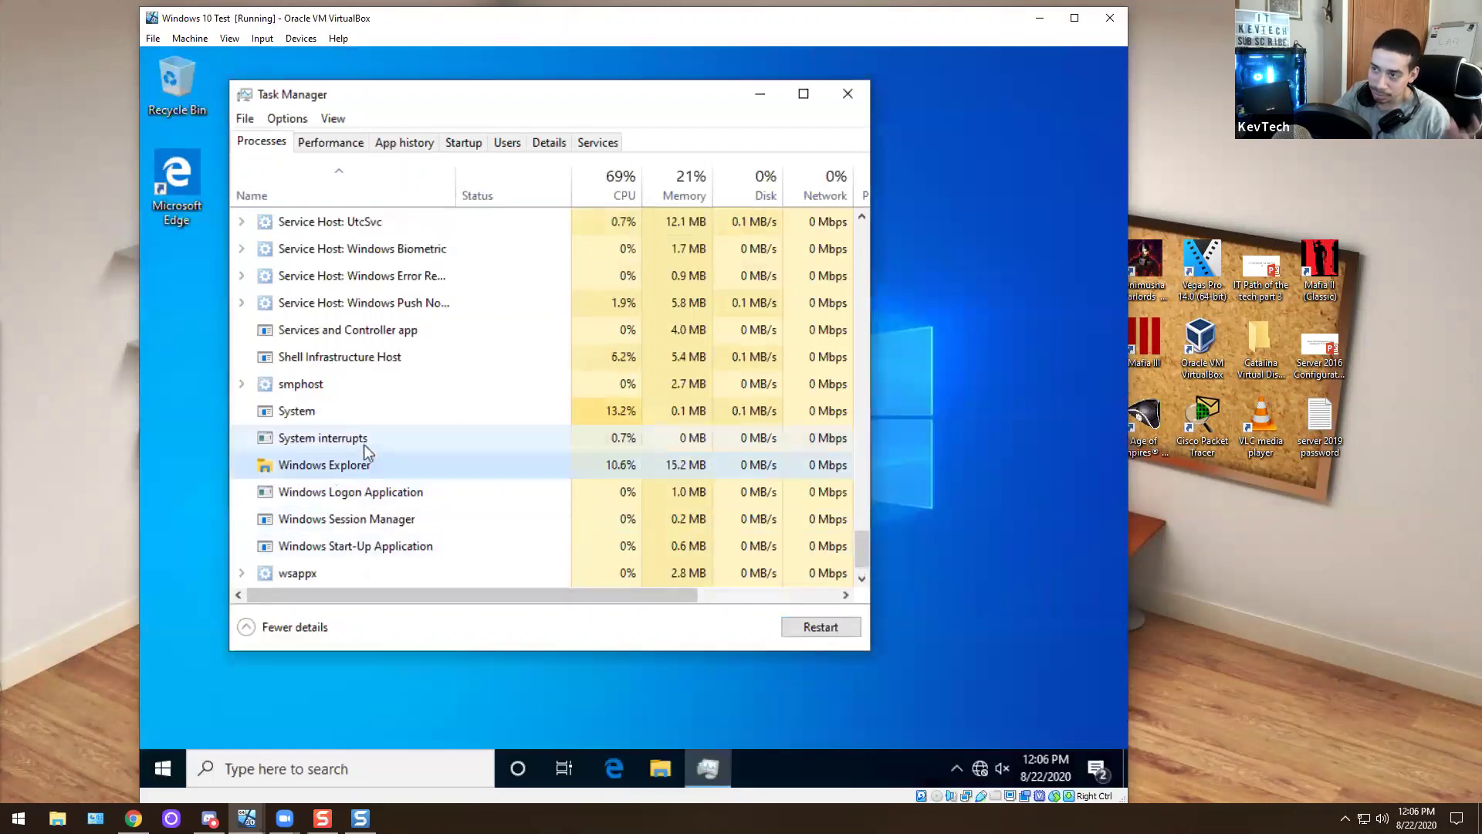
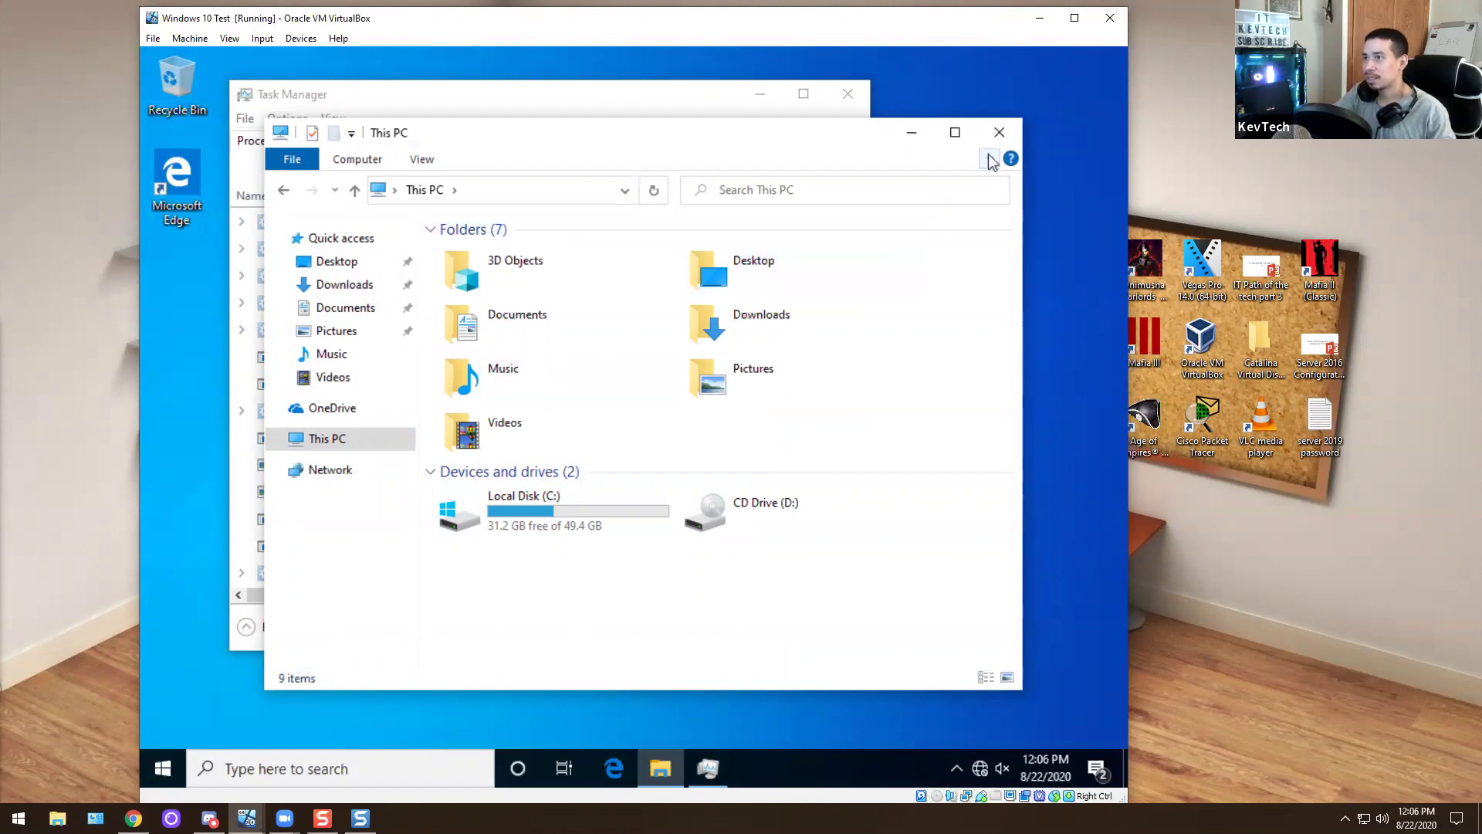
{"action": "left_click", "coordinate": [1000, 132]}
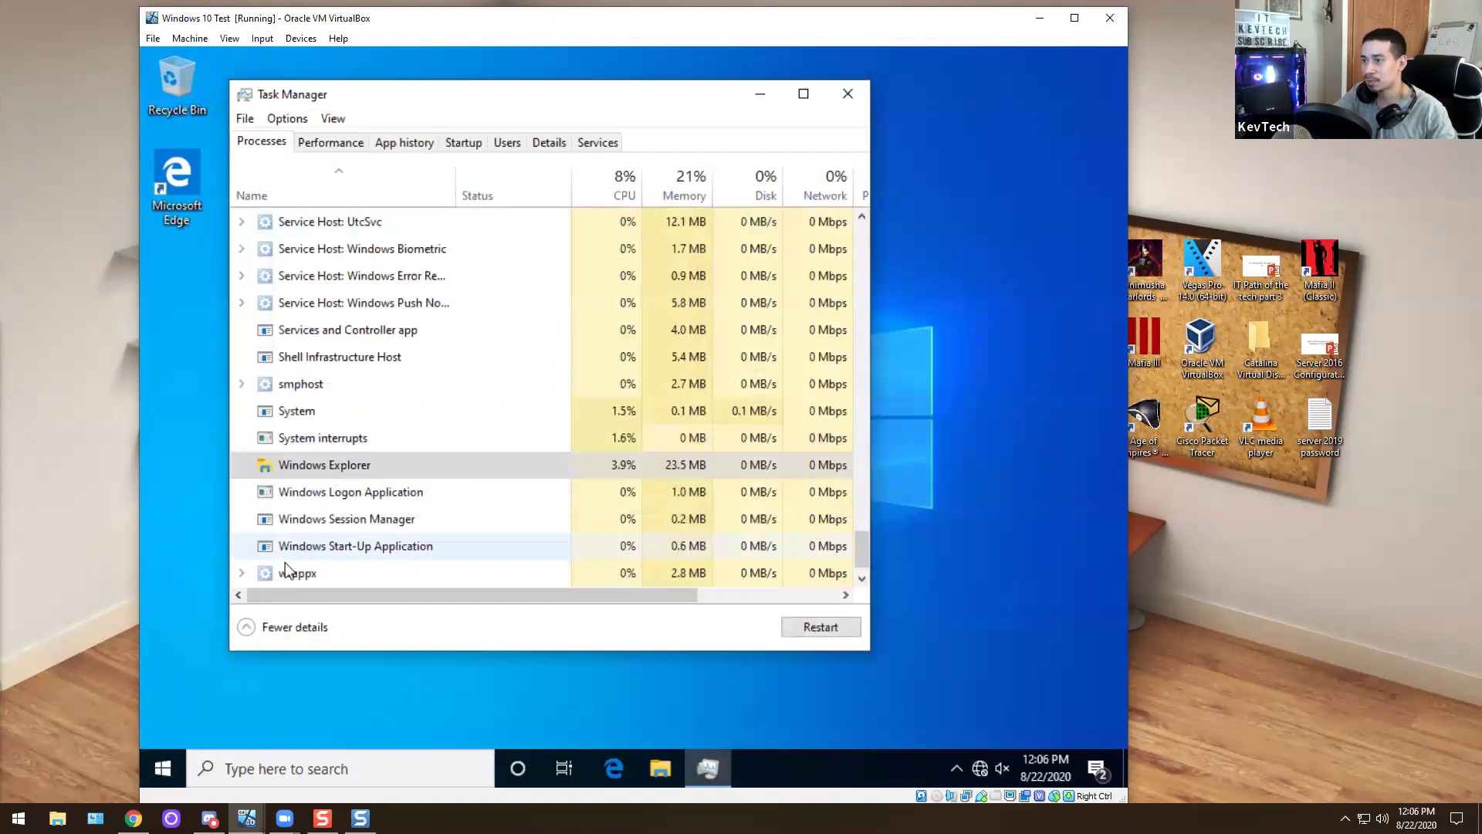
Search Windows for "hidden", try to open the Show hidden files settings, decline the administrator prompt, and close Settings
{"action": "left_click", "coordinate": [162, 770]}
{"action": "type", "text": "hid"}
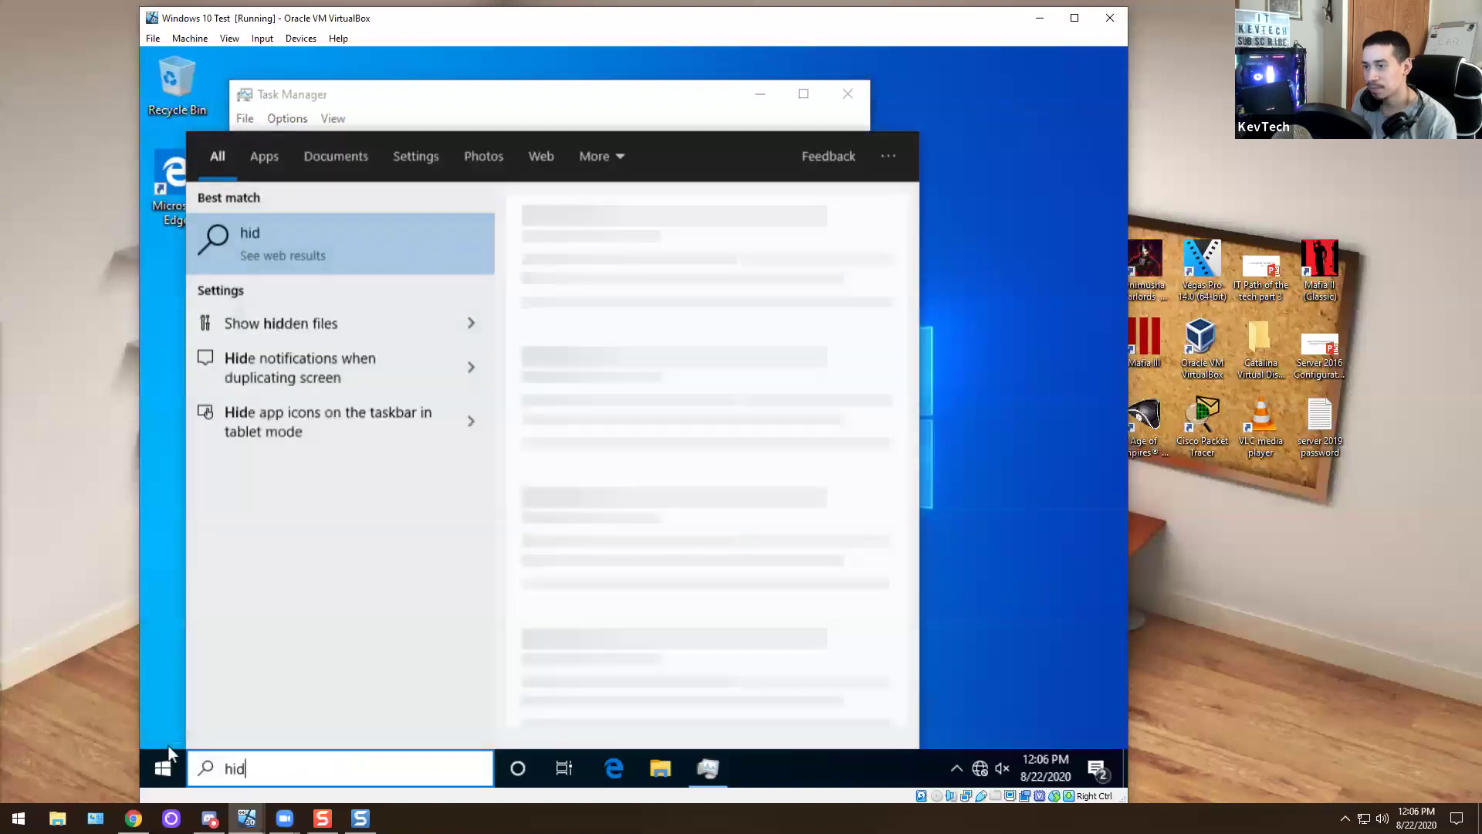
{"action": "type", "text": "den"}
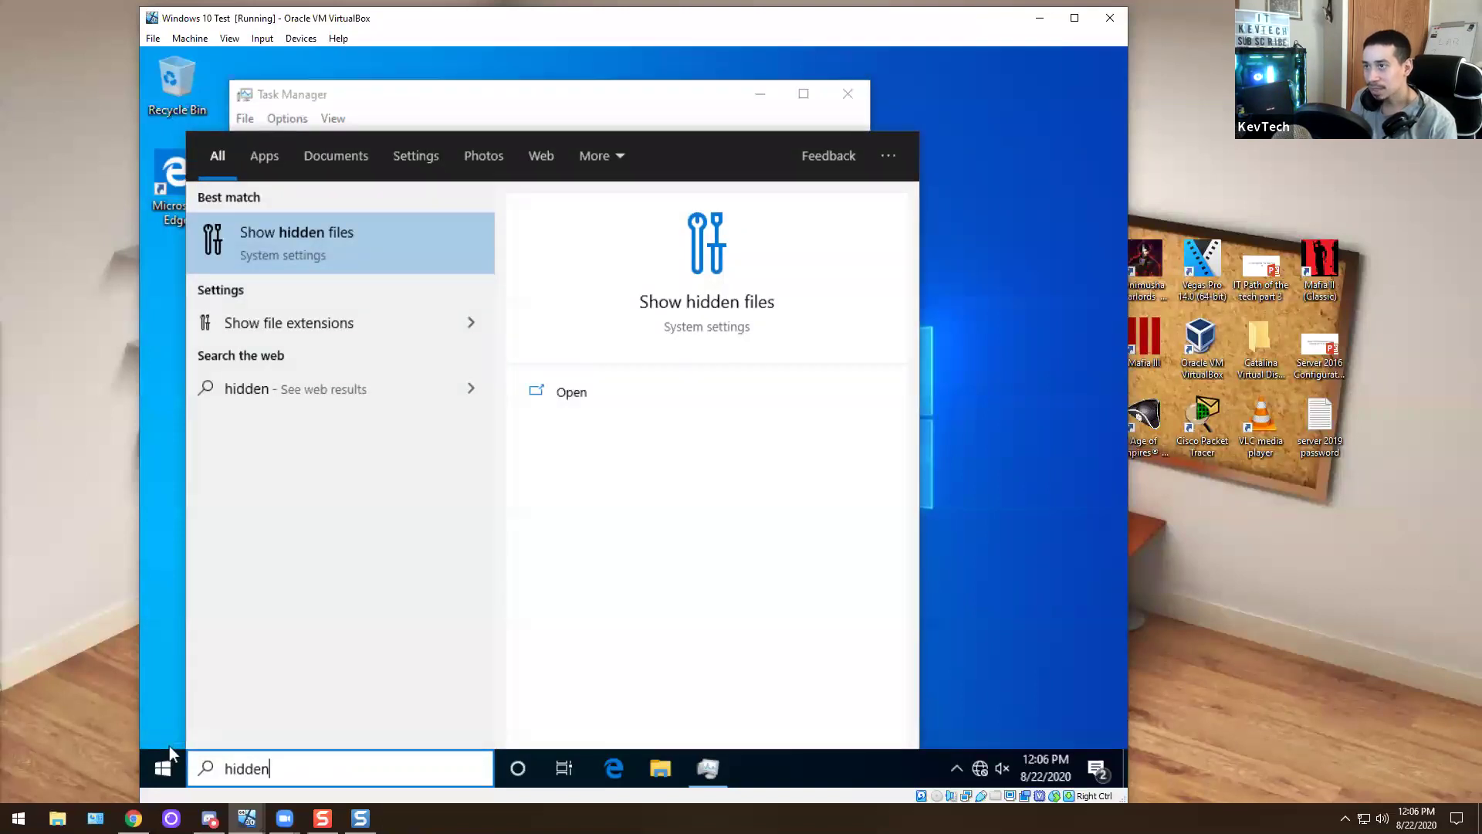
{"action": "key", "text": "Return"}
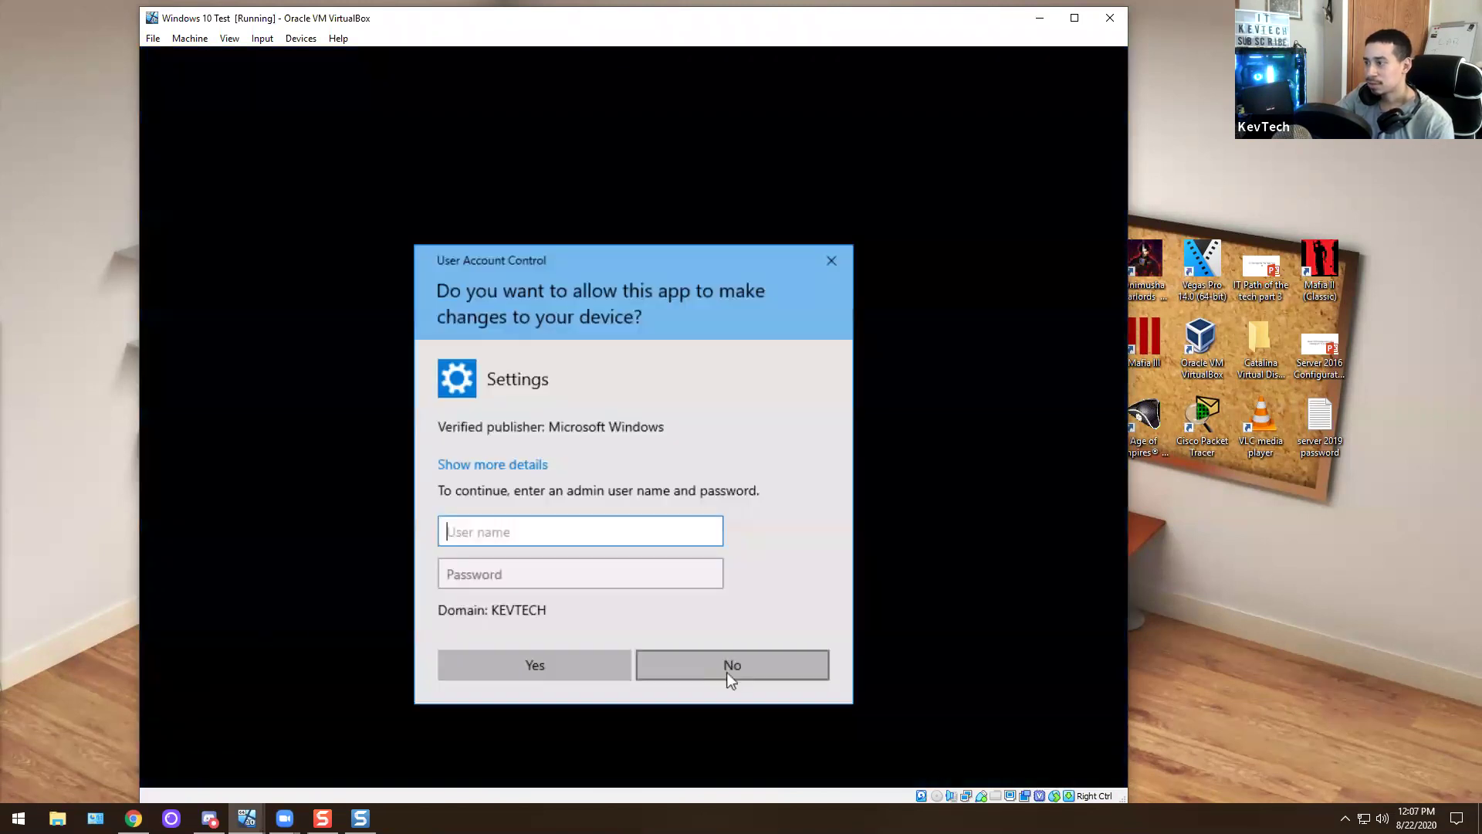
{"action": "left_click", "coordinate": [729, 673]}
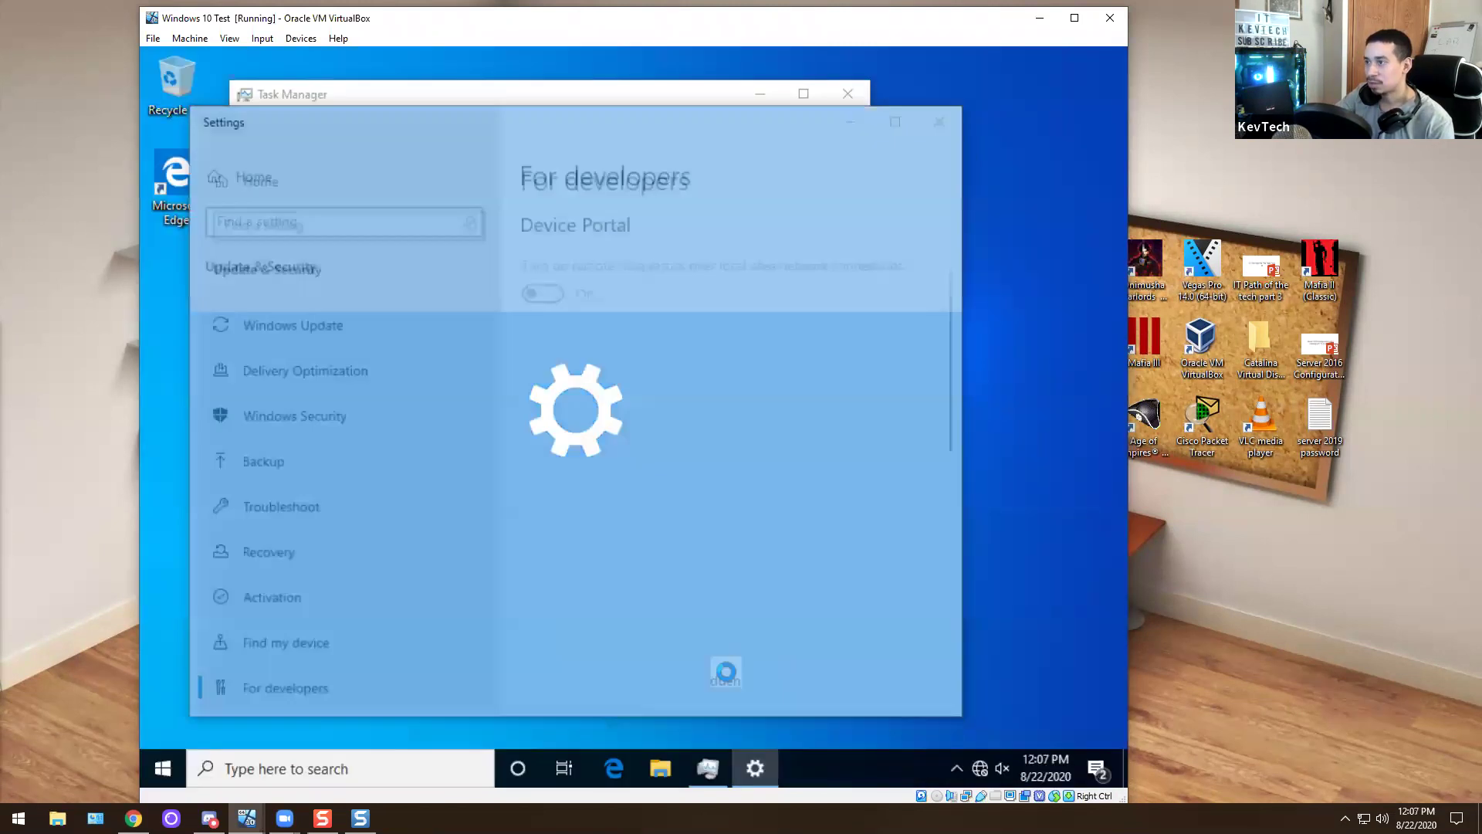
{"action": "left_click", "coordinate": [957, 124]}
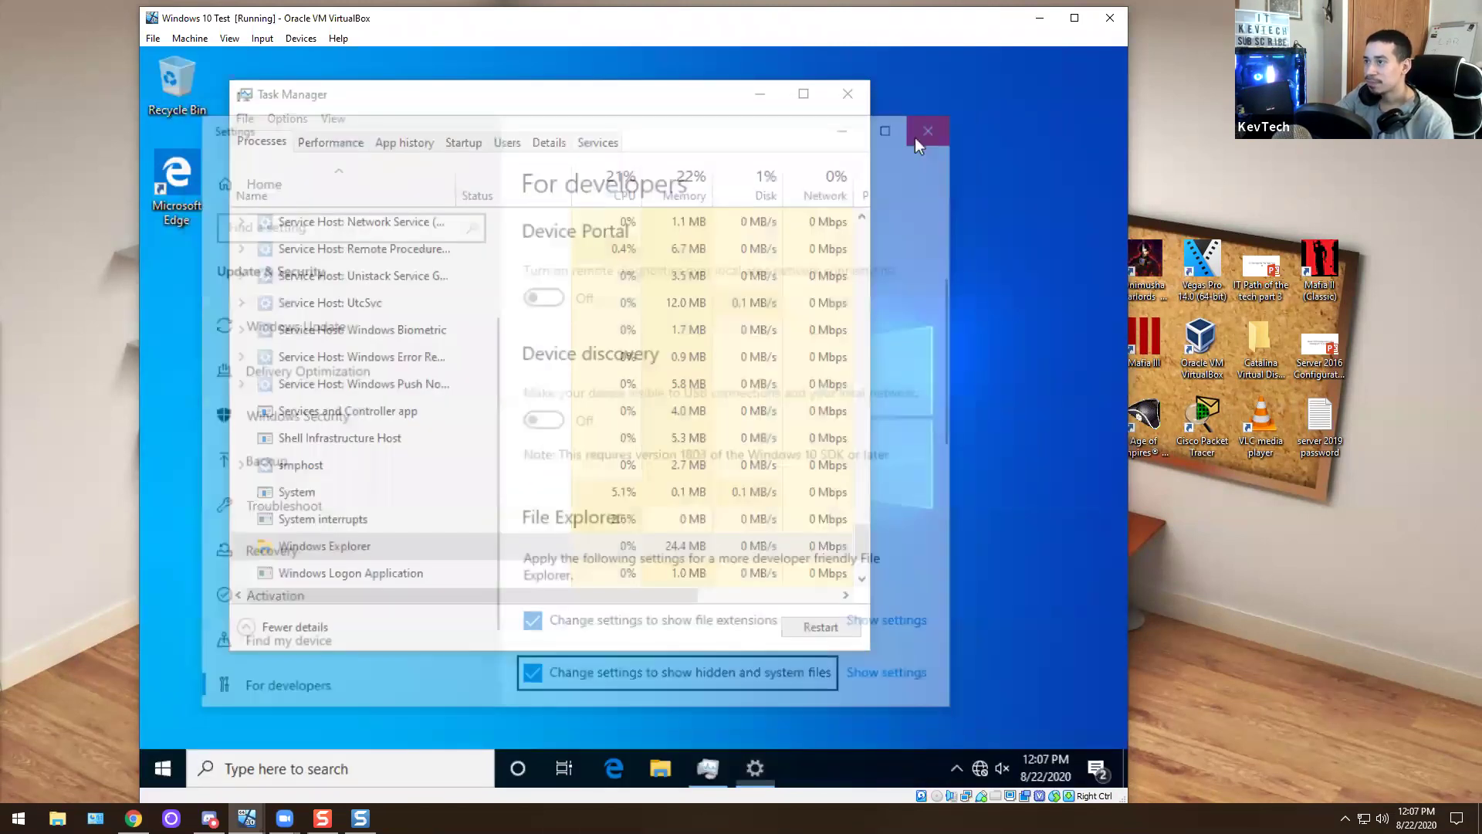
Close Task Manager and open File Explorer to look through its file-management, display and navigation pane options
{"action": "left_click", "coordinate": [848, 94]}
{"action": "left_click", "coordinate": [653, 766]}
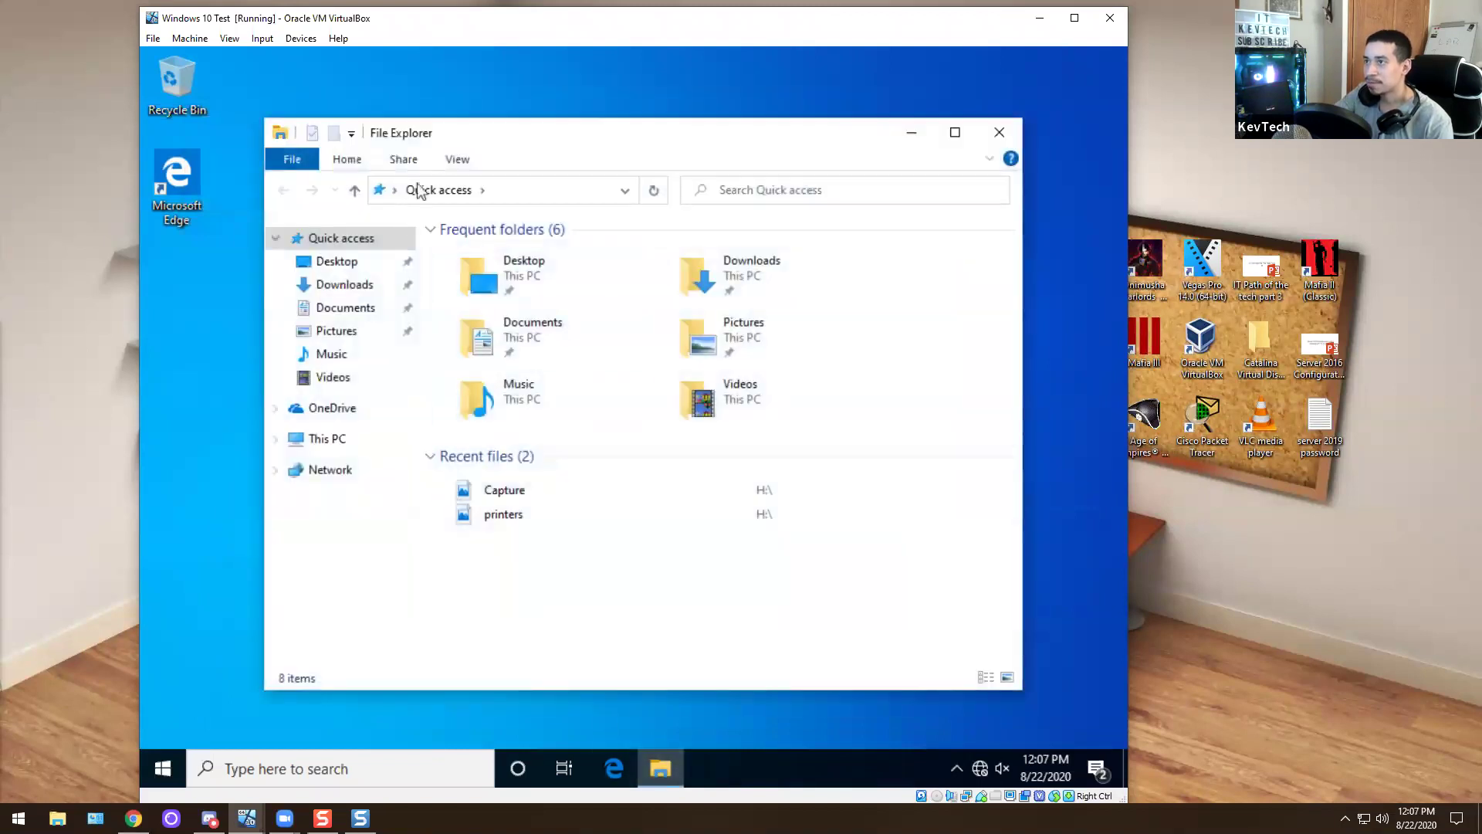
{"action": "left_click", "coordinate": [460, 159]}
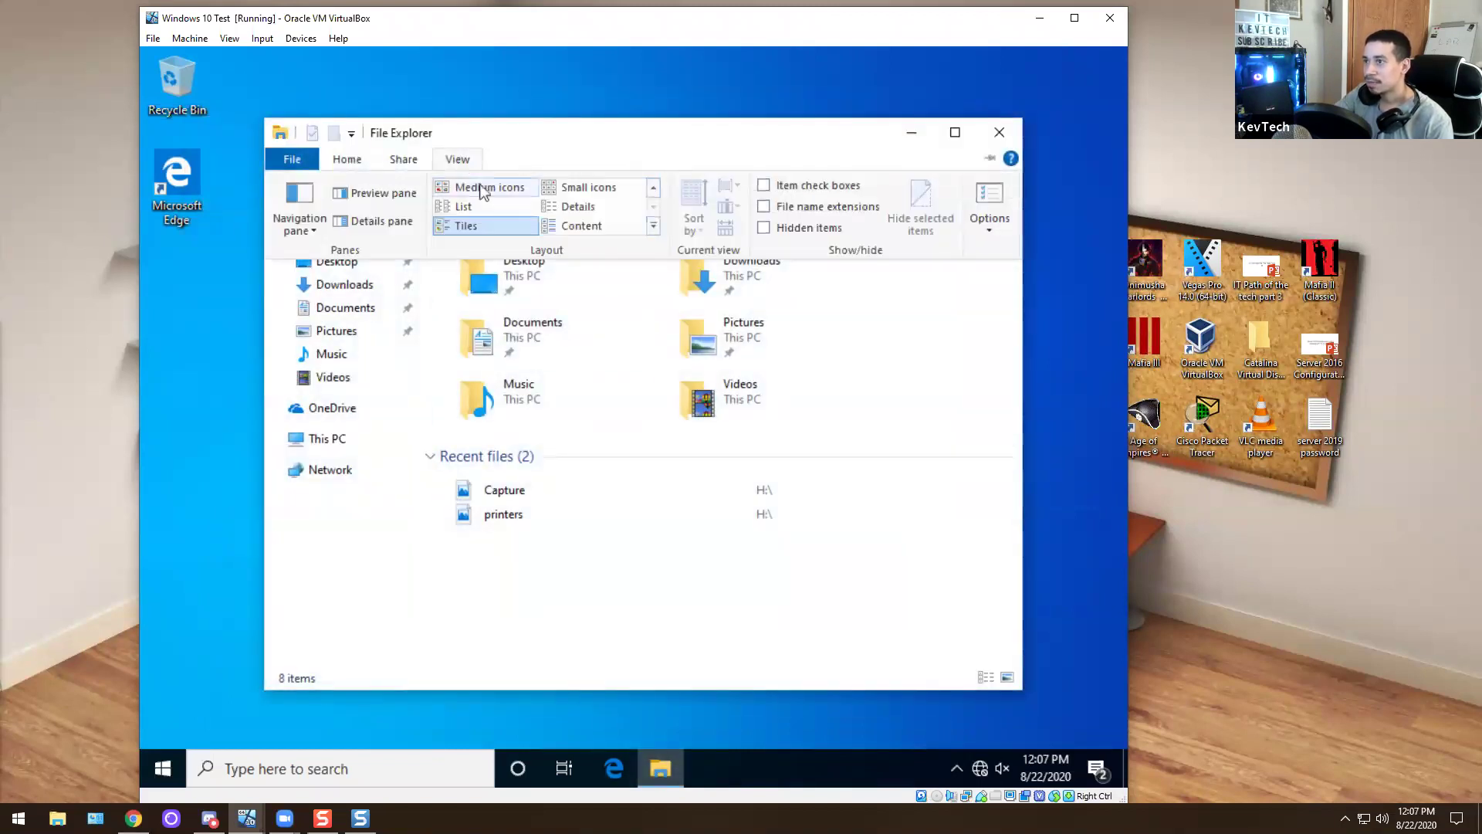
{"action": "left_click", "coordinate": [346, 161]}
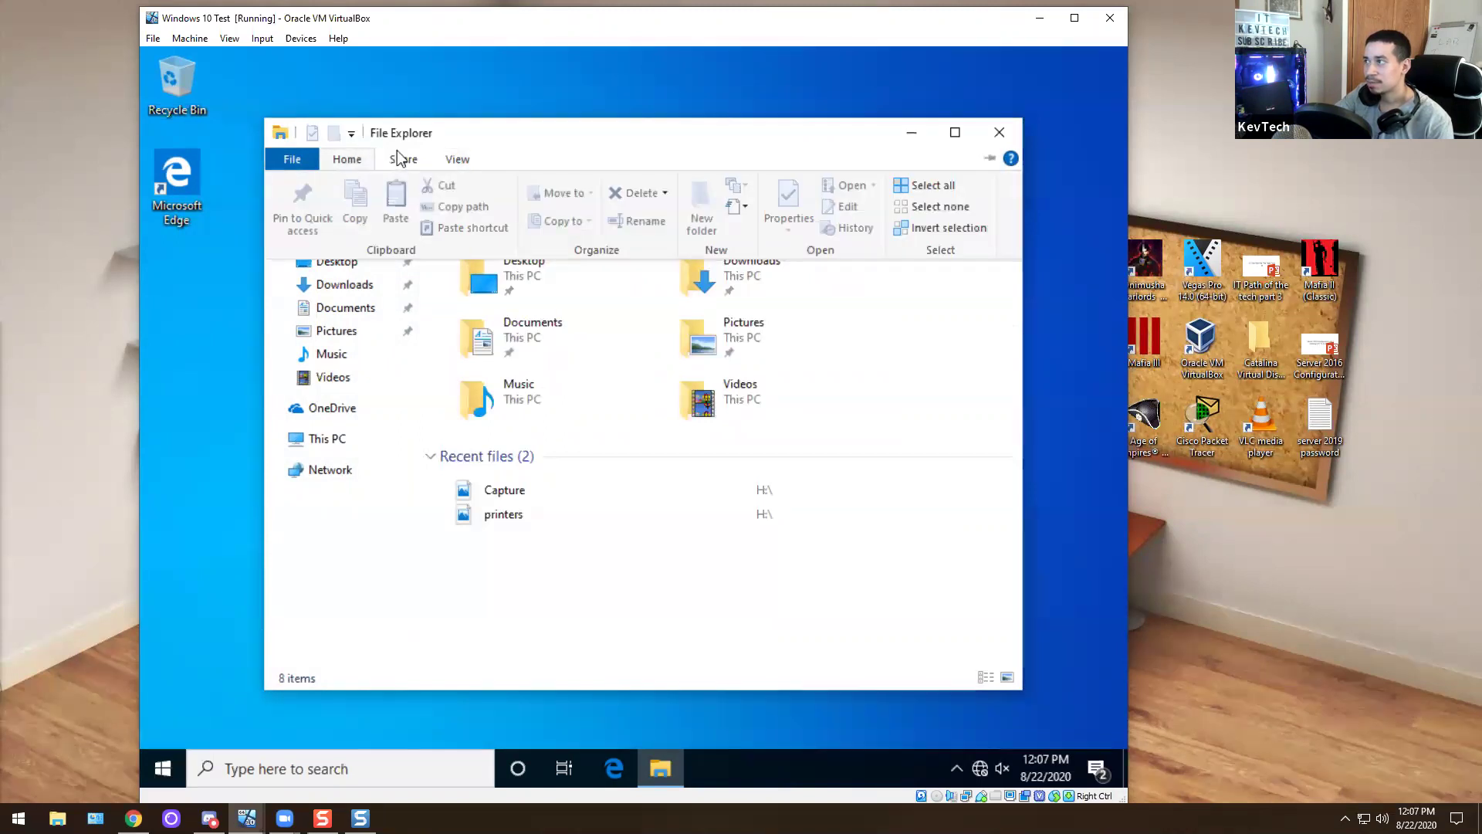
{"action": "left_click", "coordinate": [400, 156]}
{"action": "left_click", "coordinate": [366, 164]}
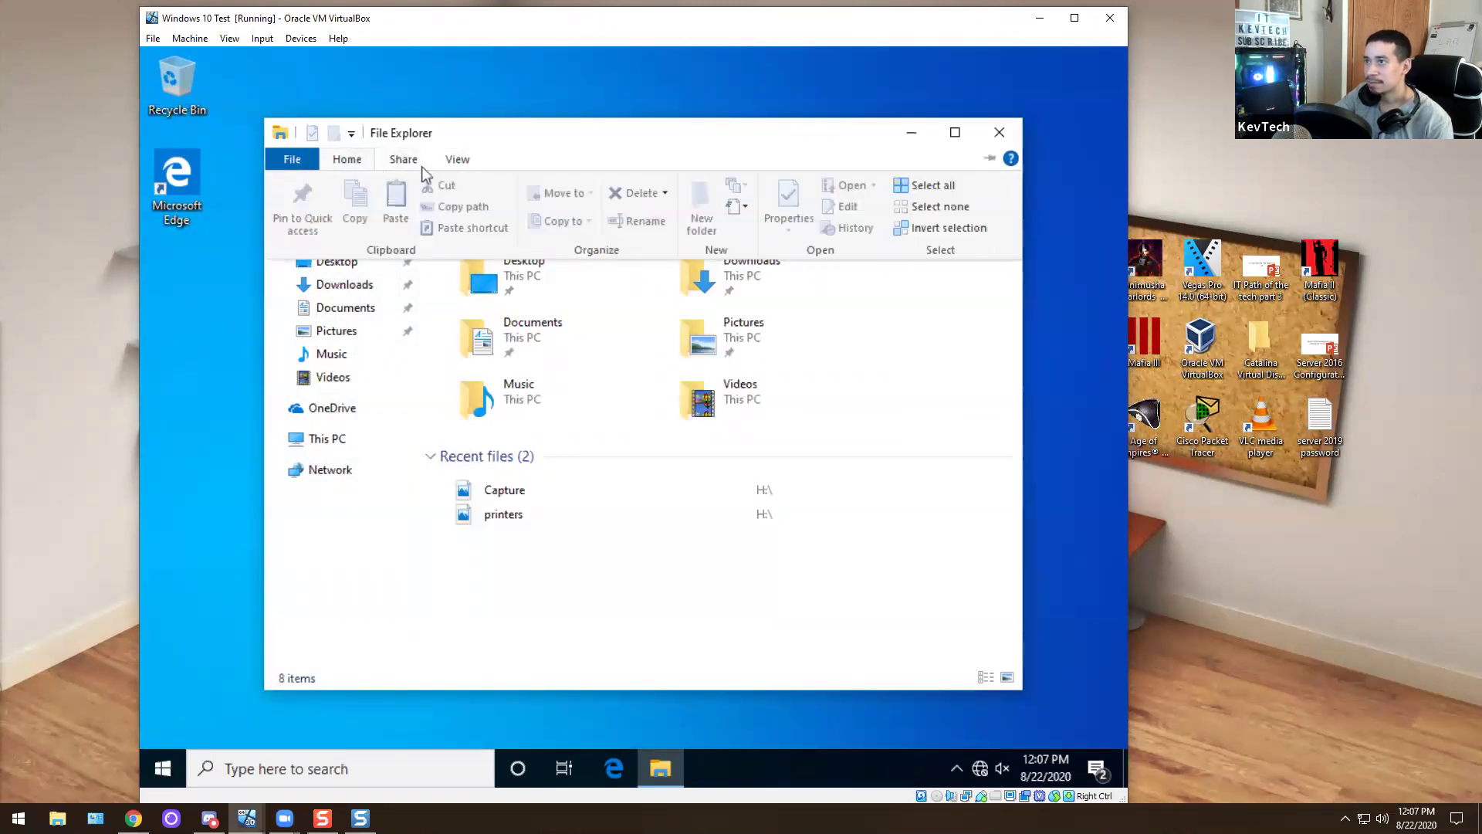
{"action": "left_click", "coordinate": [459, 162]}
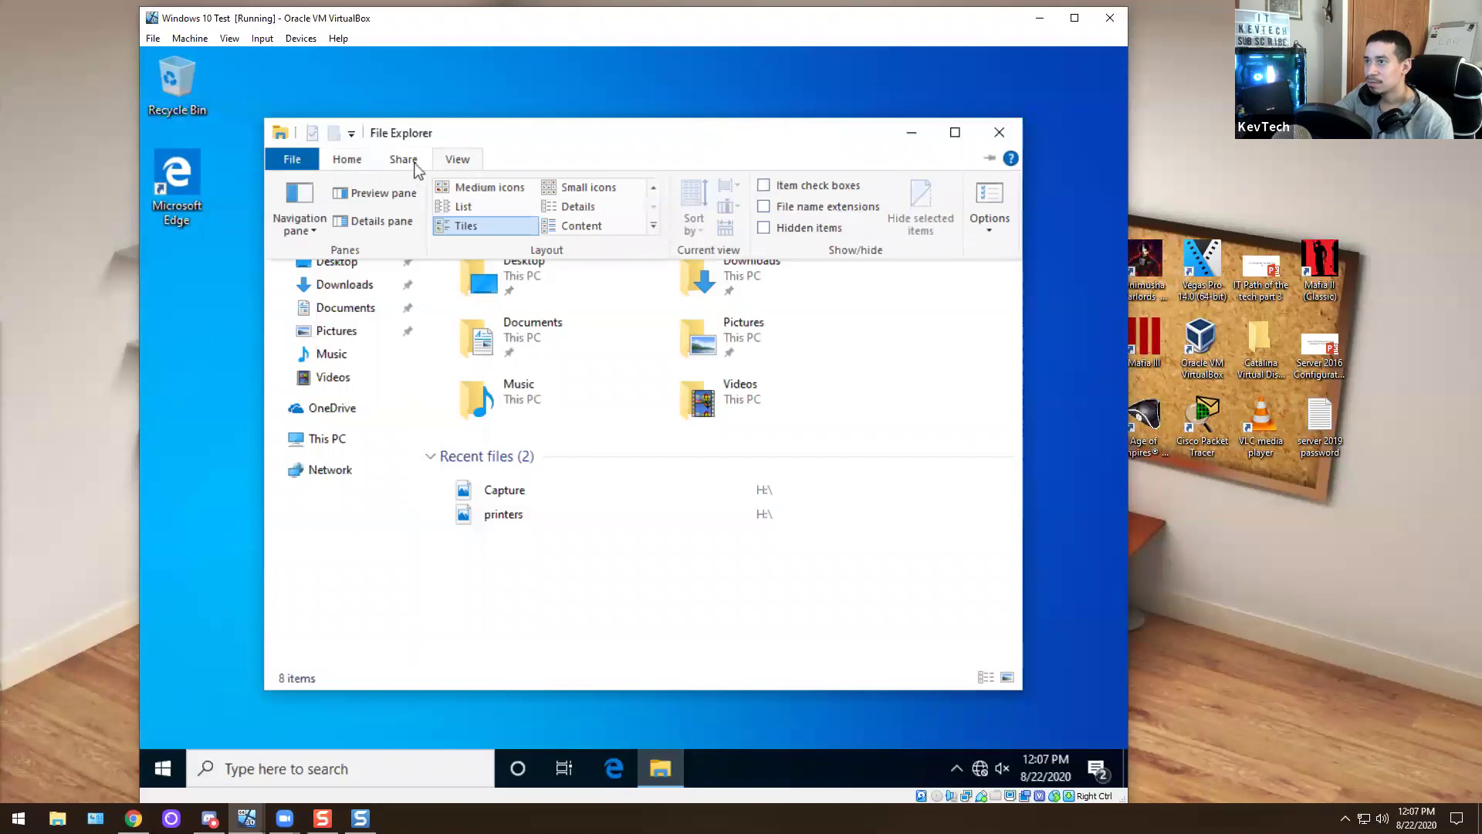
{"action": "left_click", "coordinate": [302, 231]}
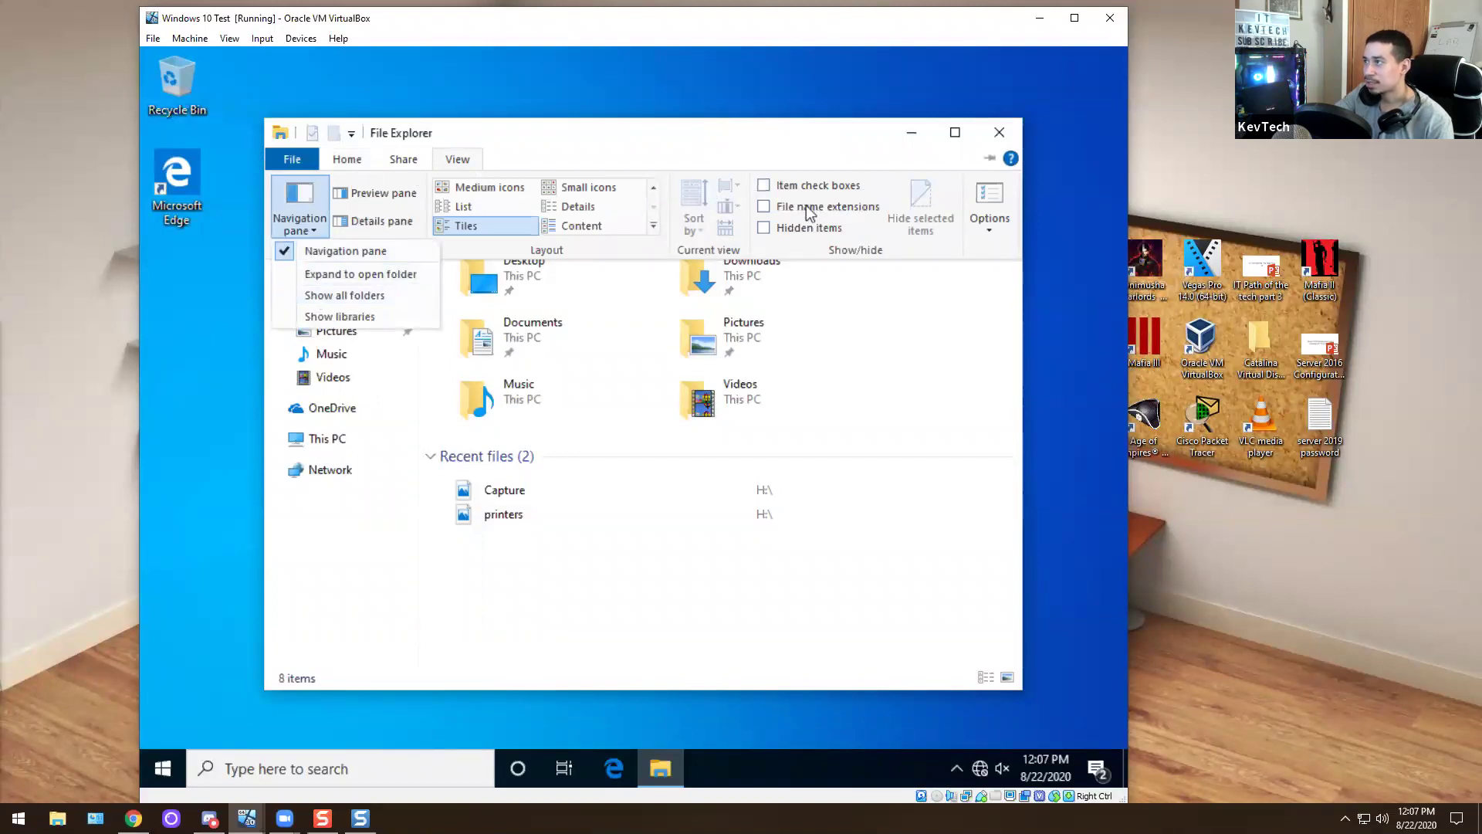
Review the General, View and Search settings in Folder Options, cancel the dialog, and close File Explorer
{"action": "left_click", "coordinate": [991, 207]}
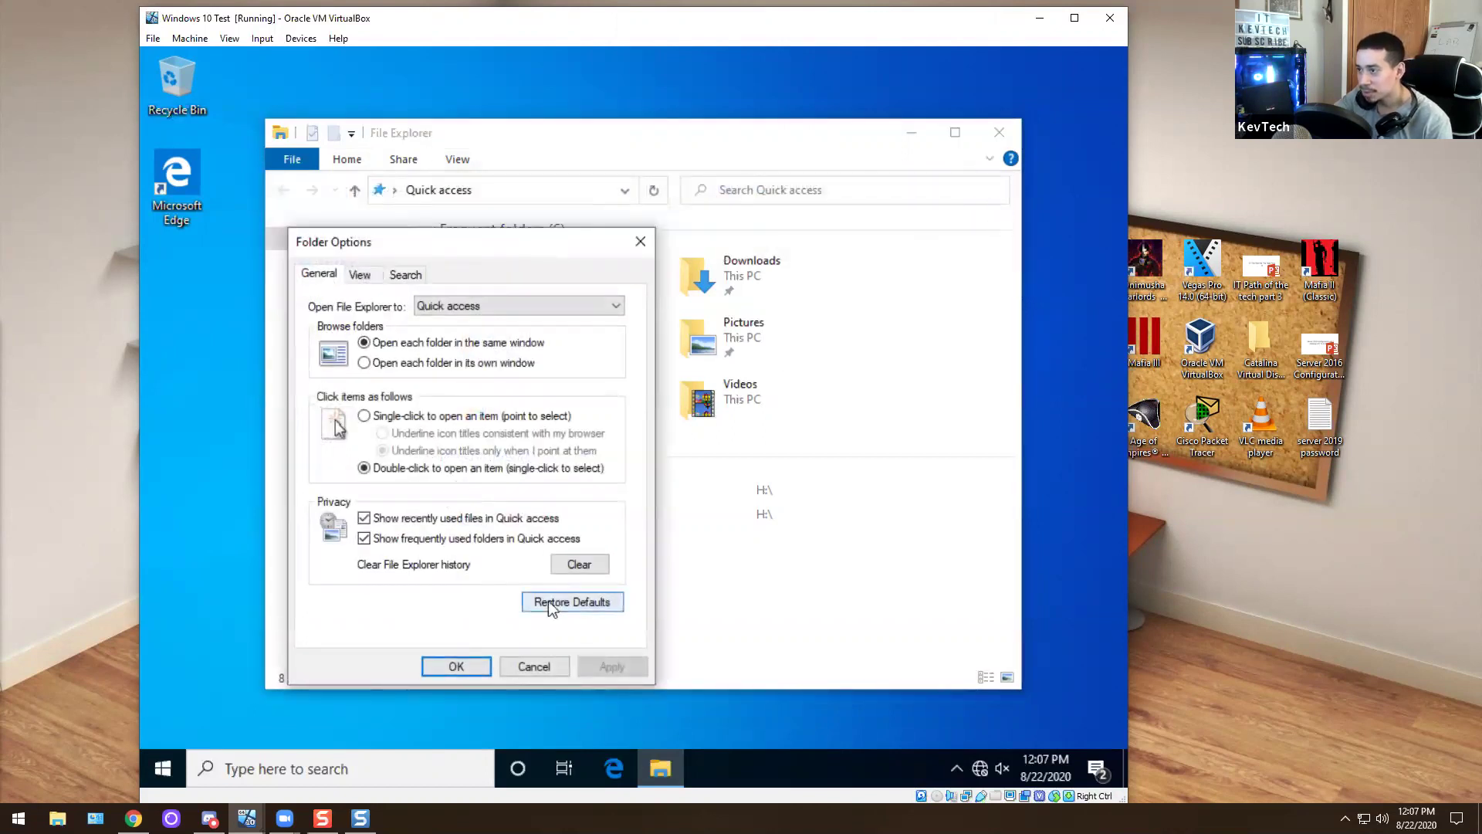
{"action": "left_click", "coordinate": [354, 276]}
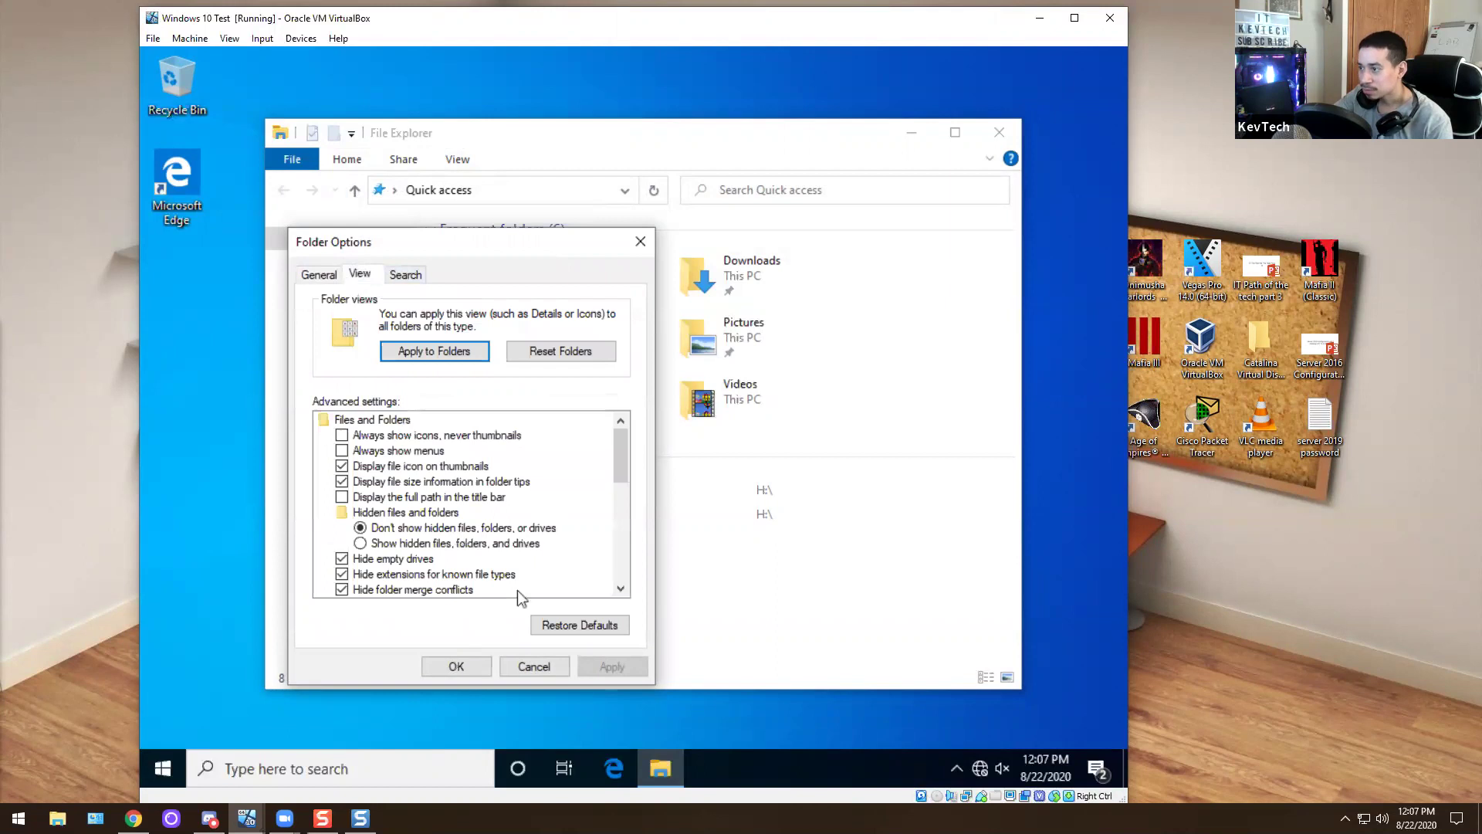
{"action": "left_click", "coordinate": [406, 276]}
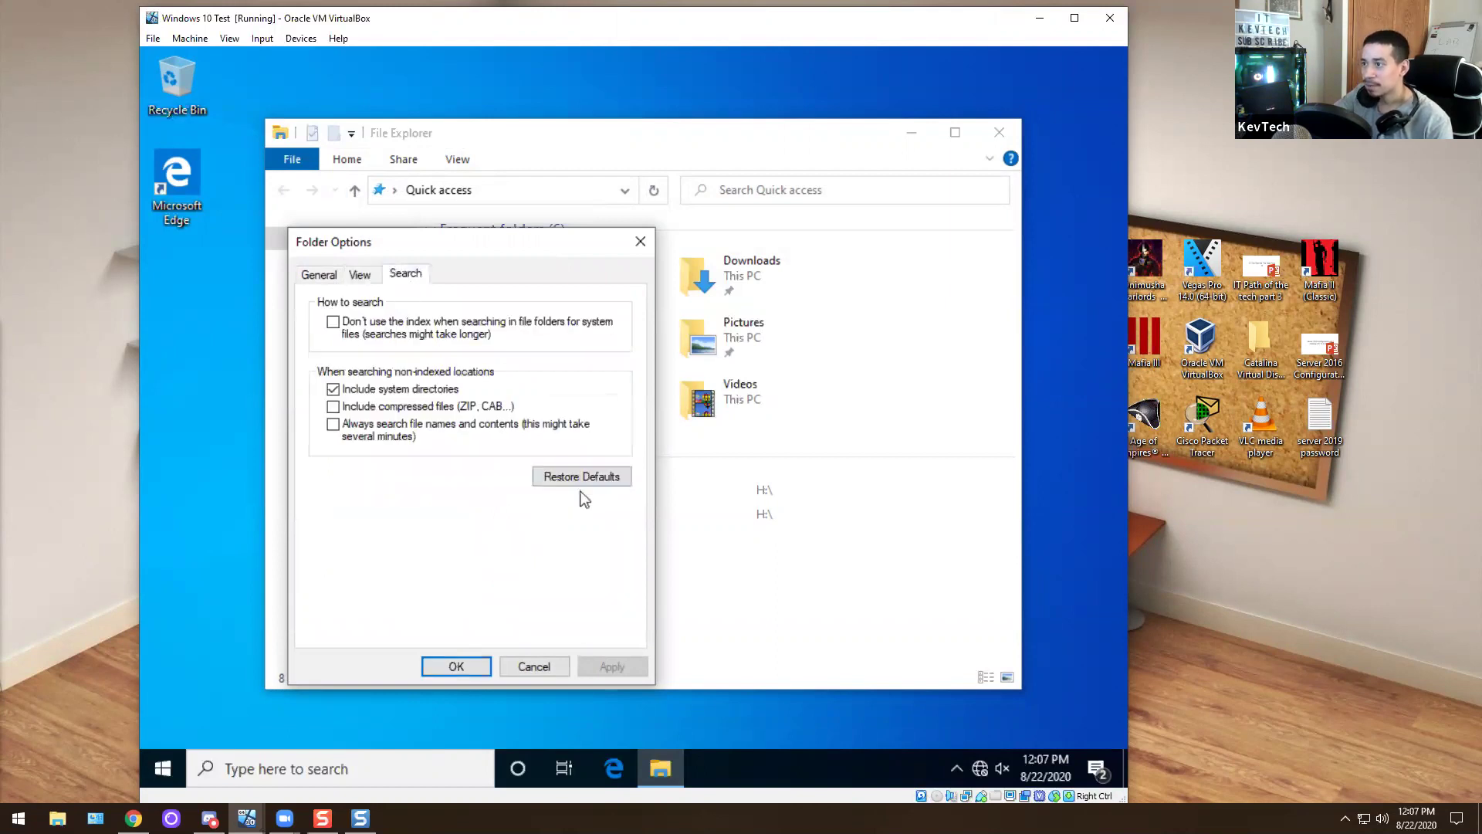
{"action": "left_click", "coordinate": [525, 668]}
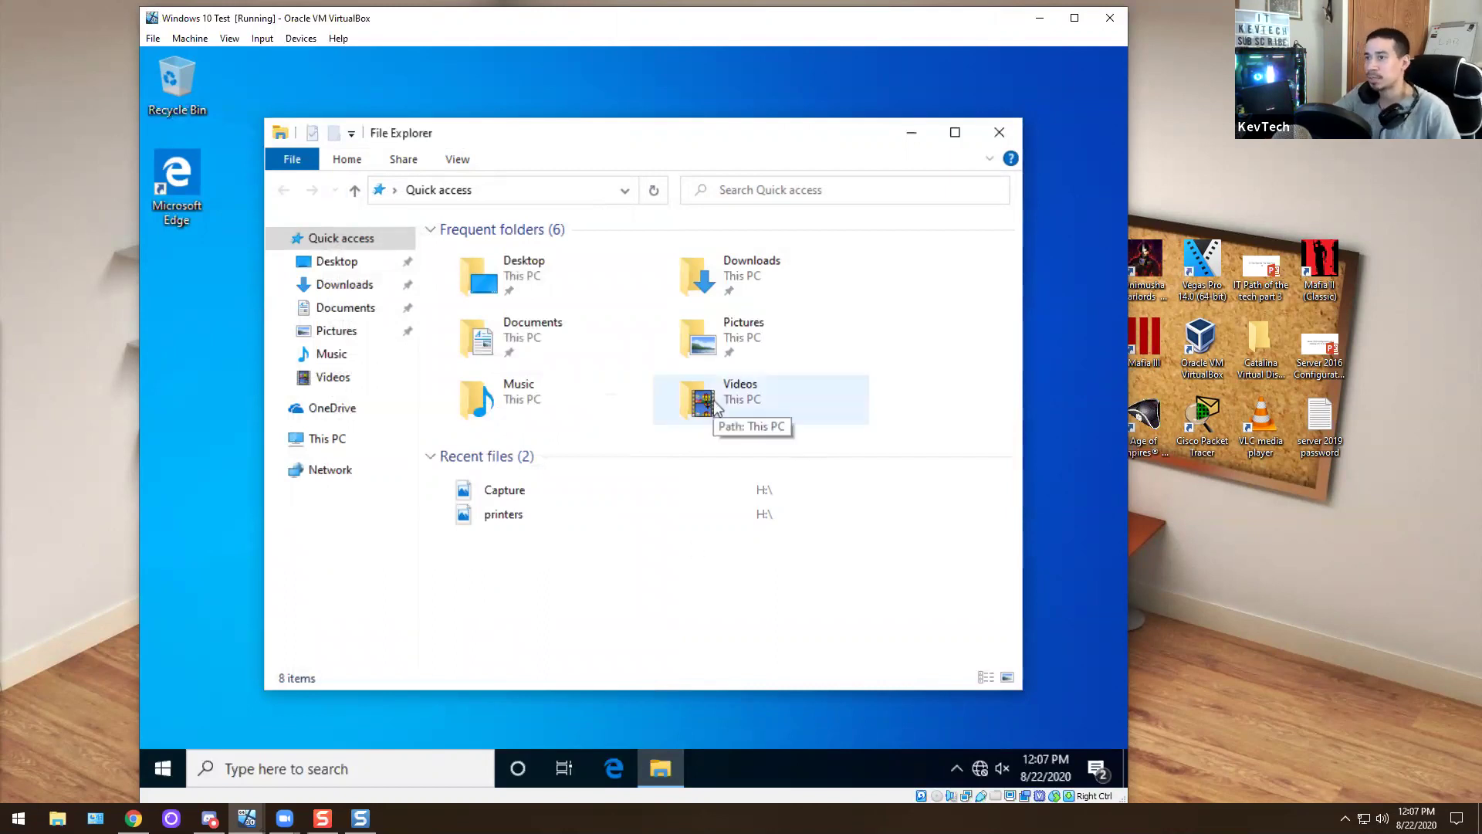
{"action": "left_click", "coordinate": [999, 132]}
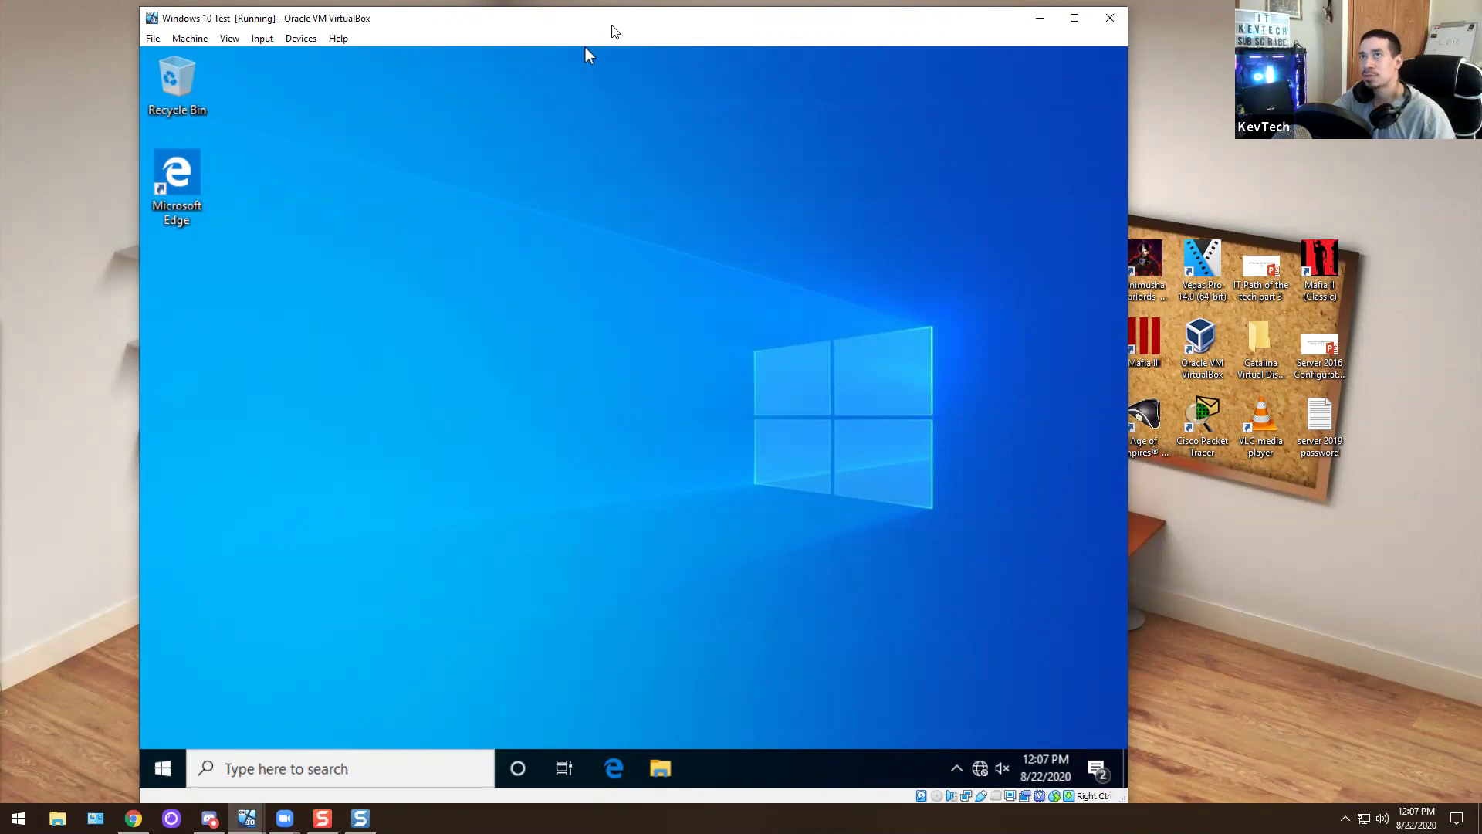
Switch to the browser and add a private note to the ticket: "I went to task manager and enable explorer.exe. This resolved the black screen of death."
{"action": "key", "text": "super+d"}
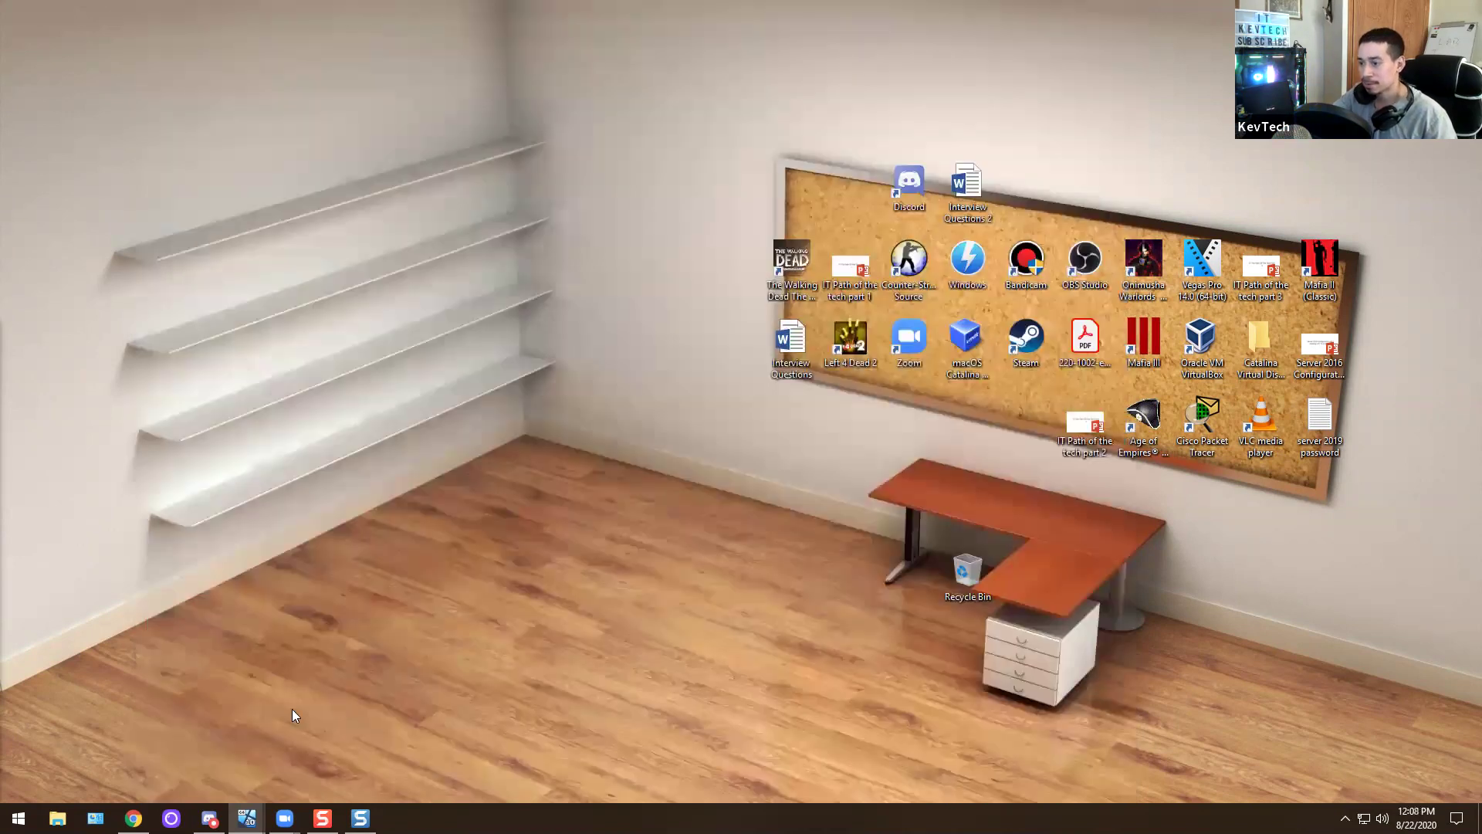
{"action": "left_click", "coordinate": [132, 817]}
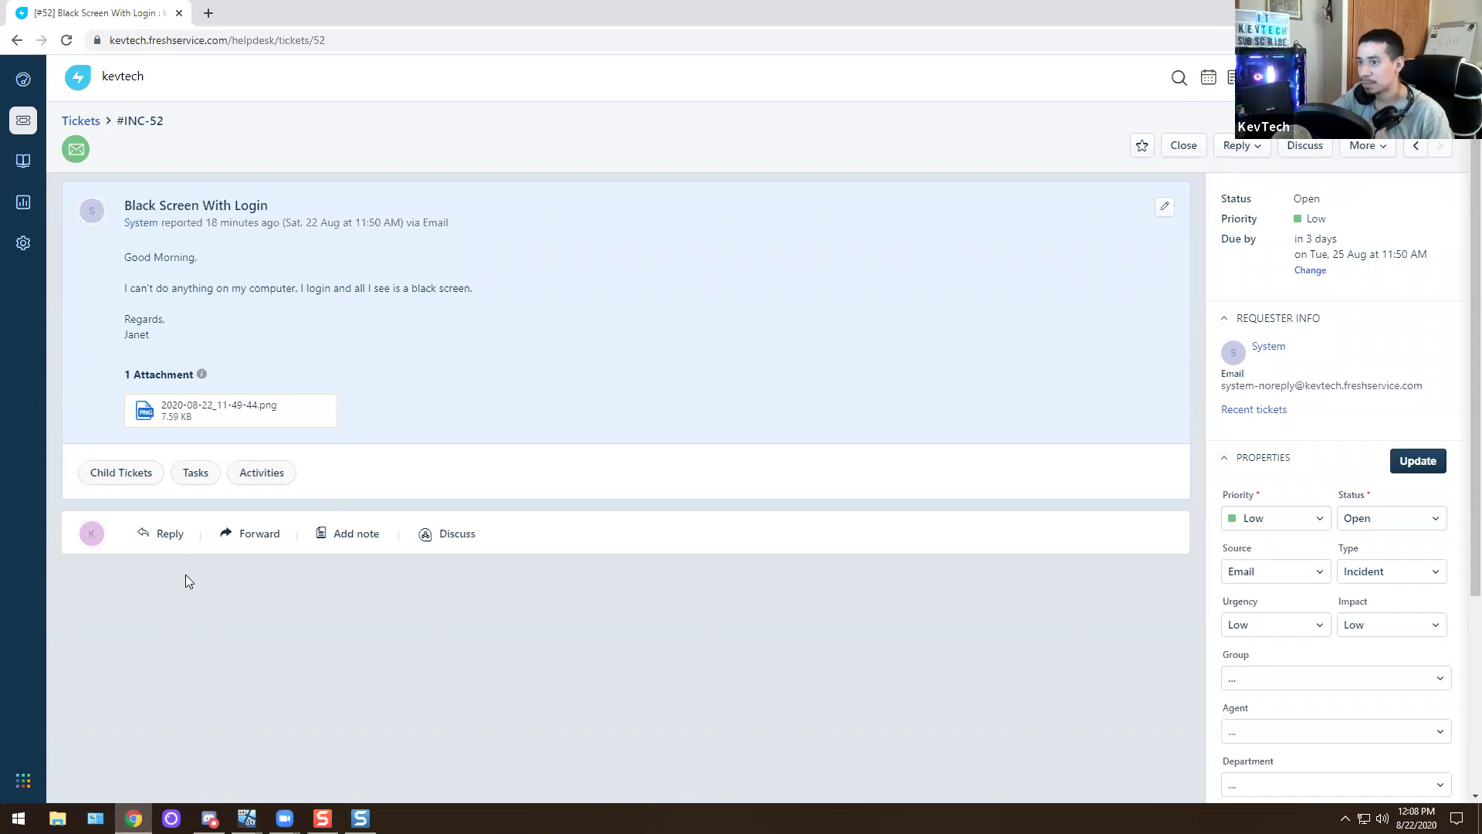
{"action": "left_click", "coordinate": [354, 533]}
{"action": "type", "text": "I went to "}
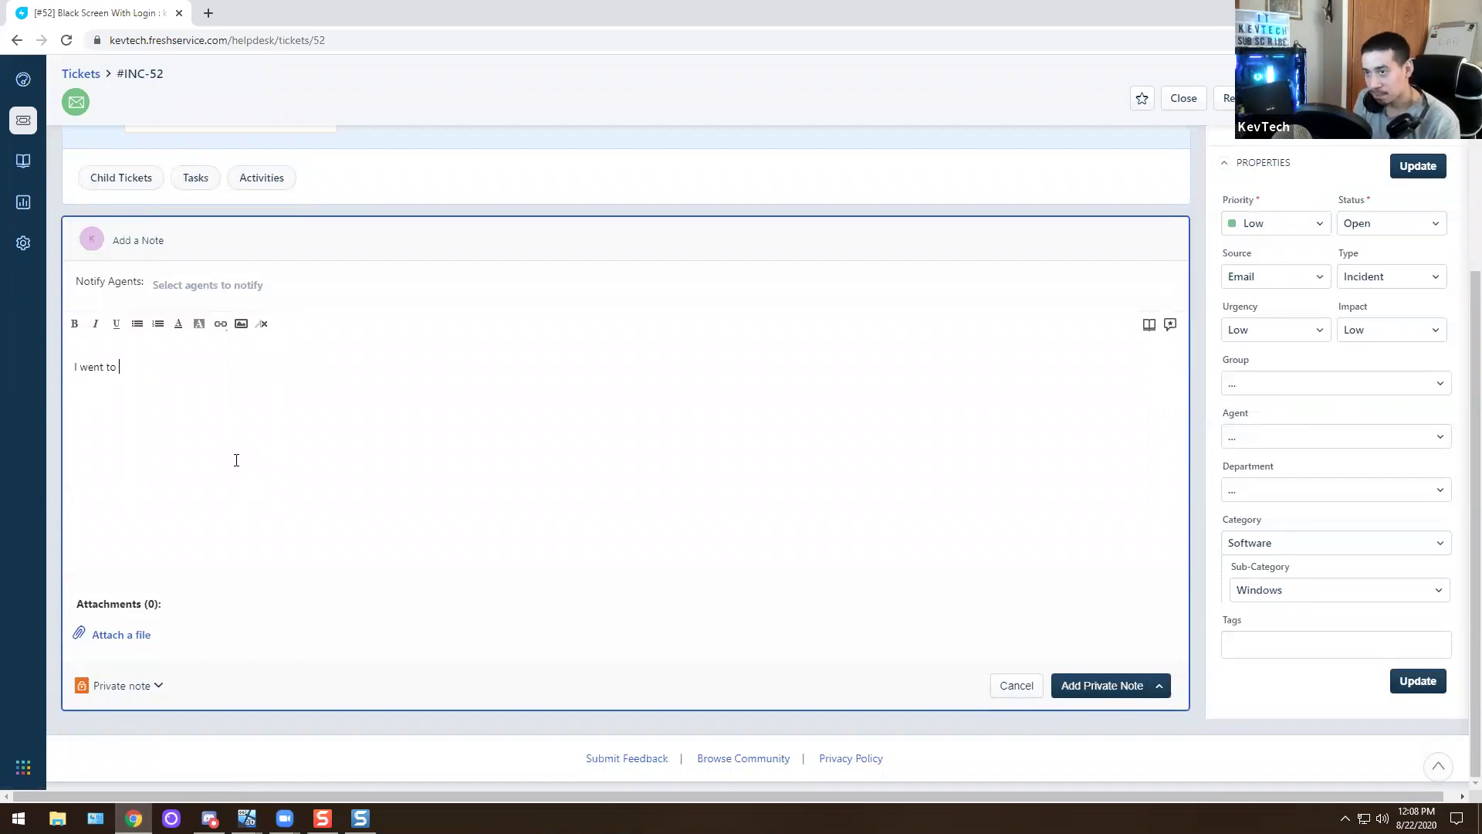
{"action": "type", "text": "task m"}
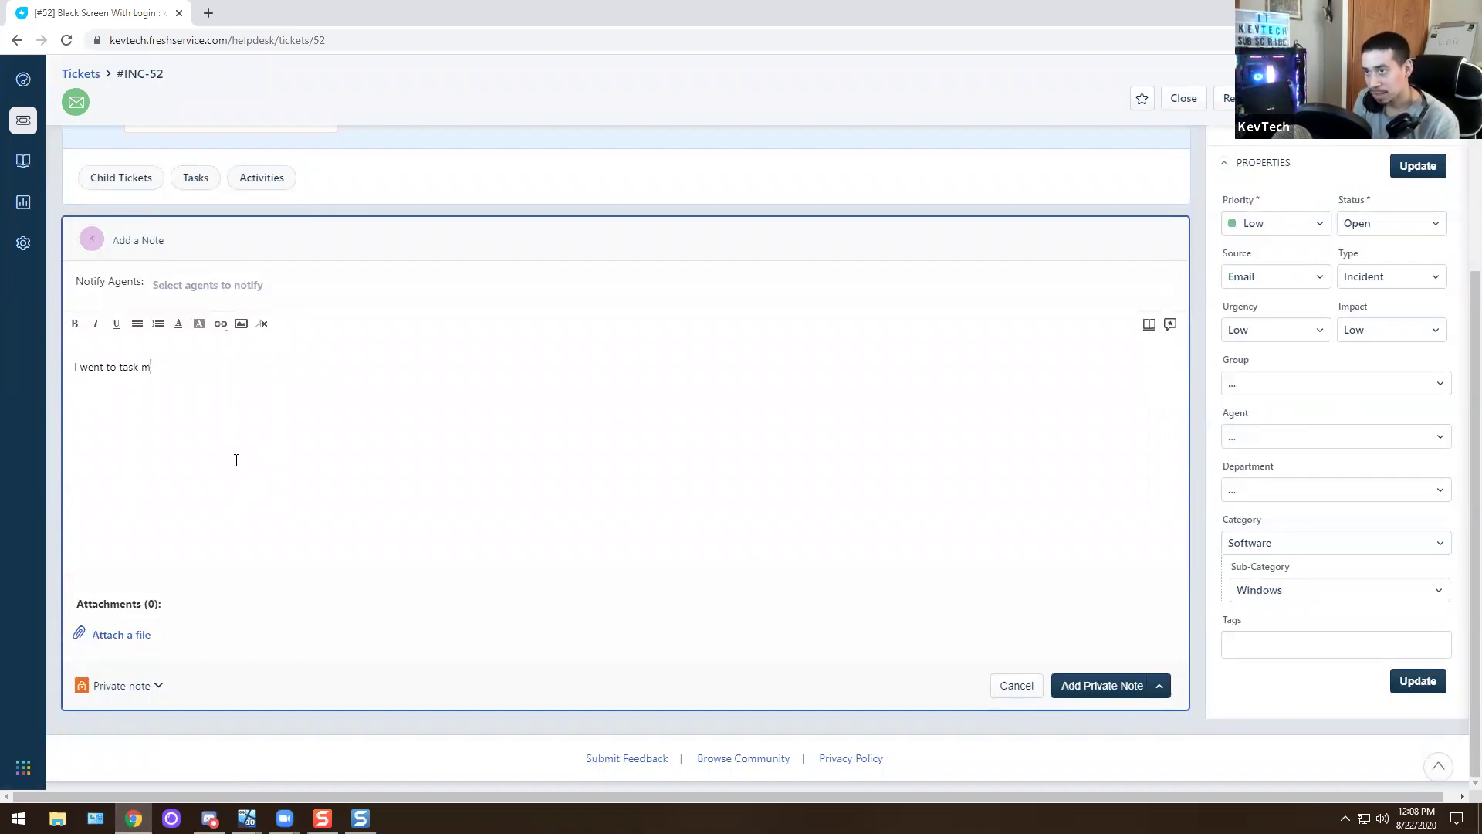
{"action": "type", "text": "anager and e"}
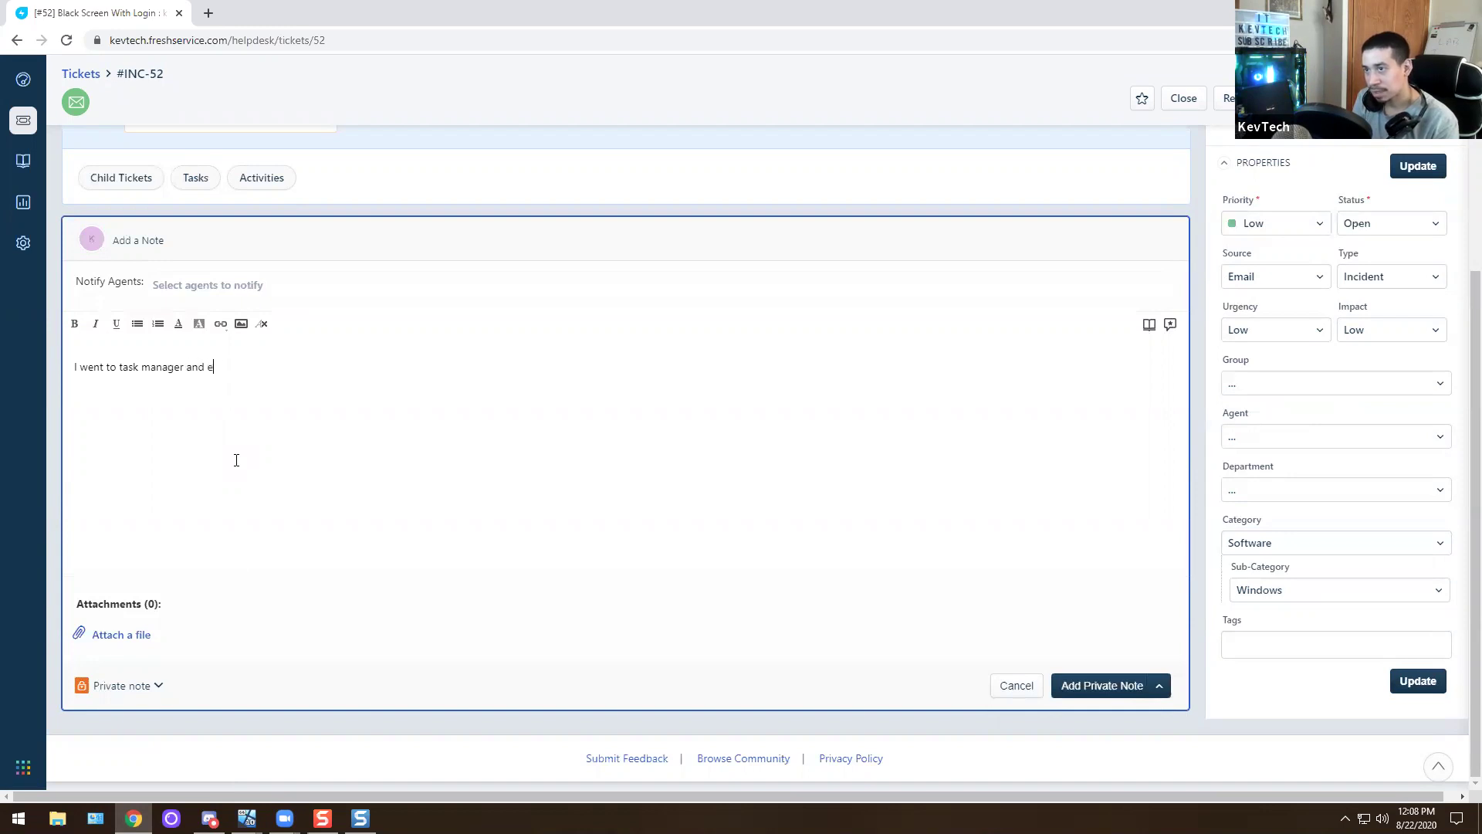
{"action": "type", "text": "nable expl"}
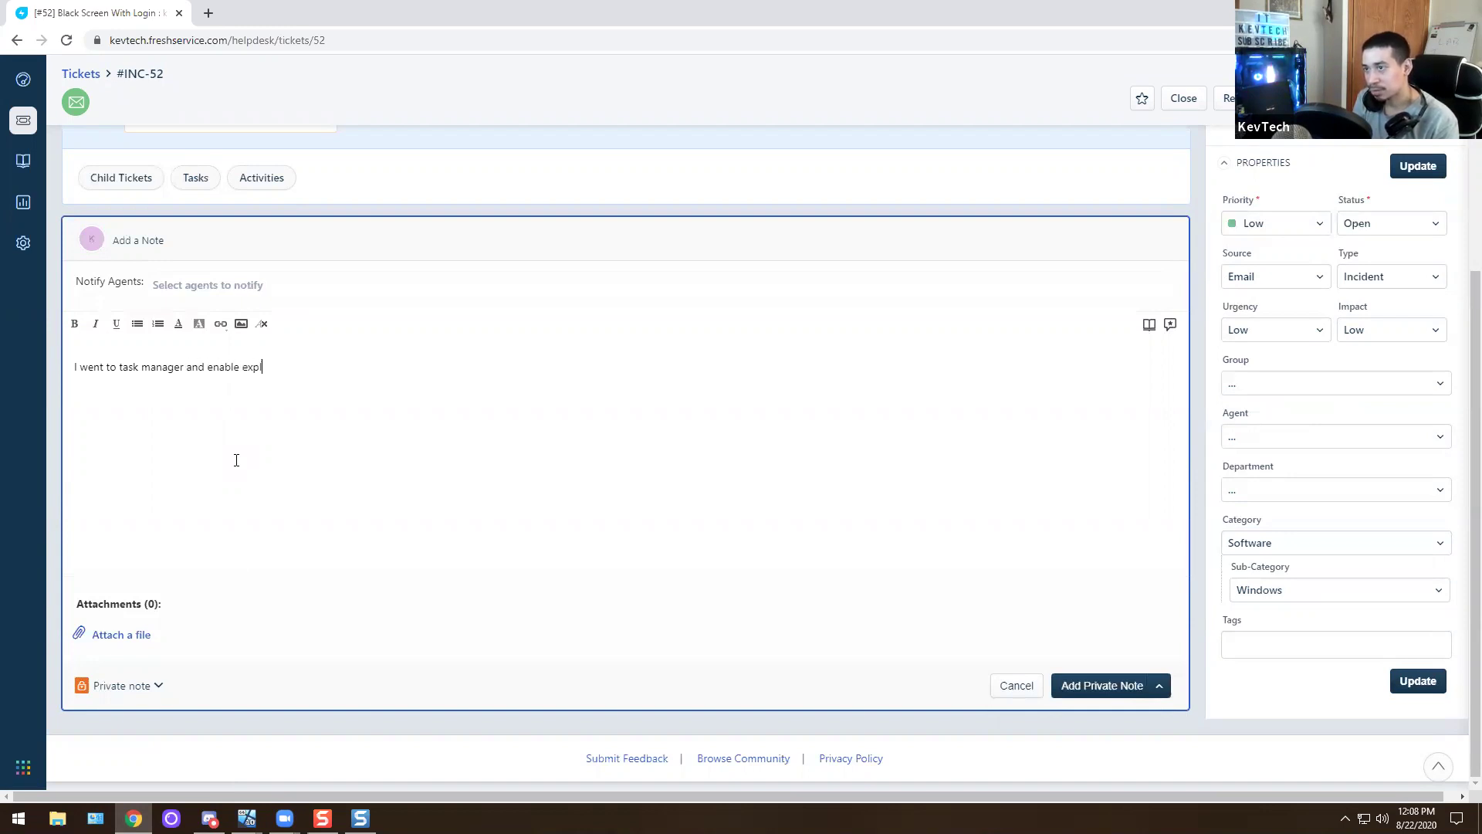
{"action": "type", "text": "orer.exe."}
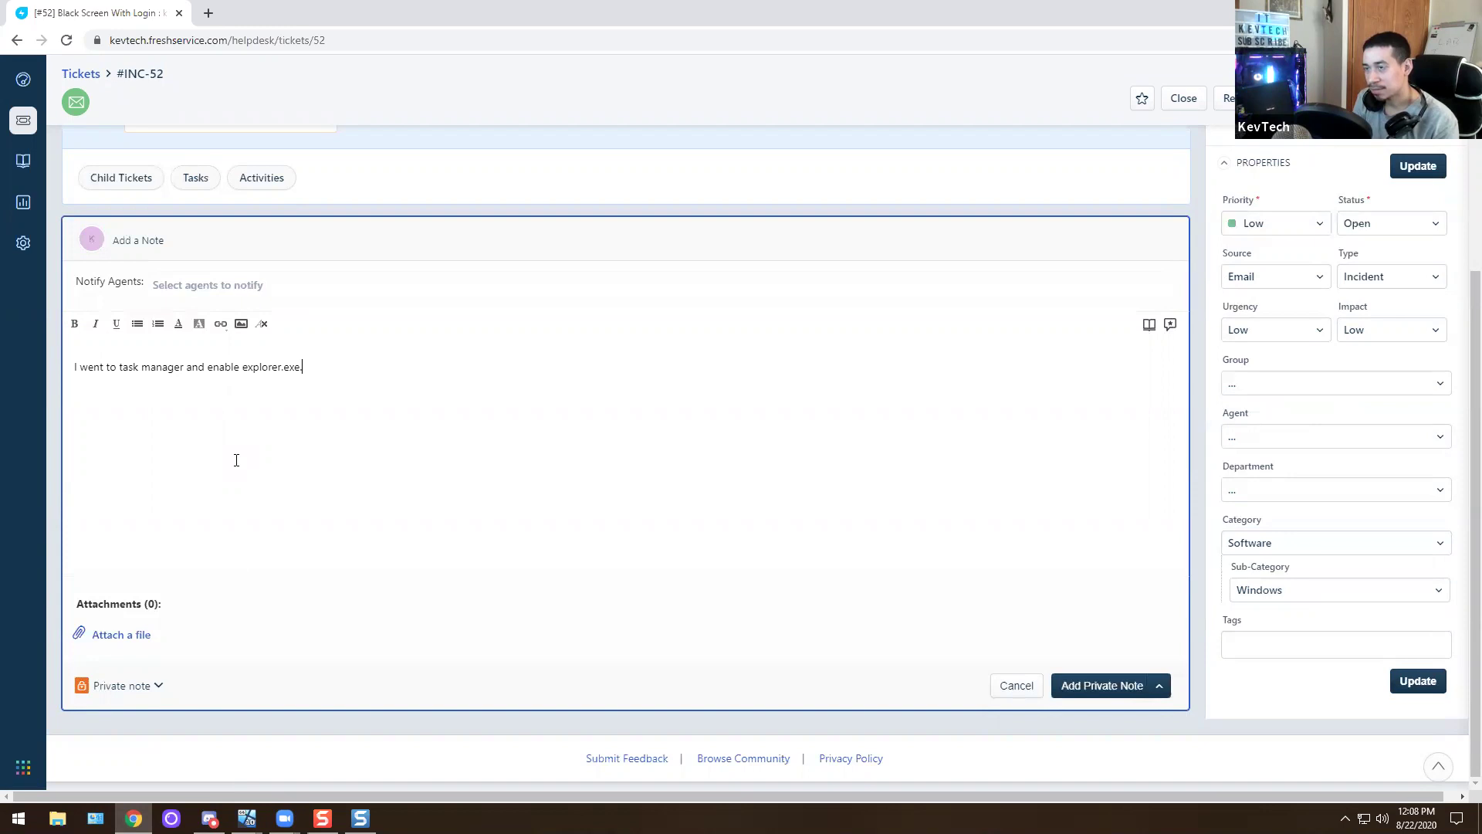
{"action": "type", "text": " This resolve"}
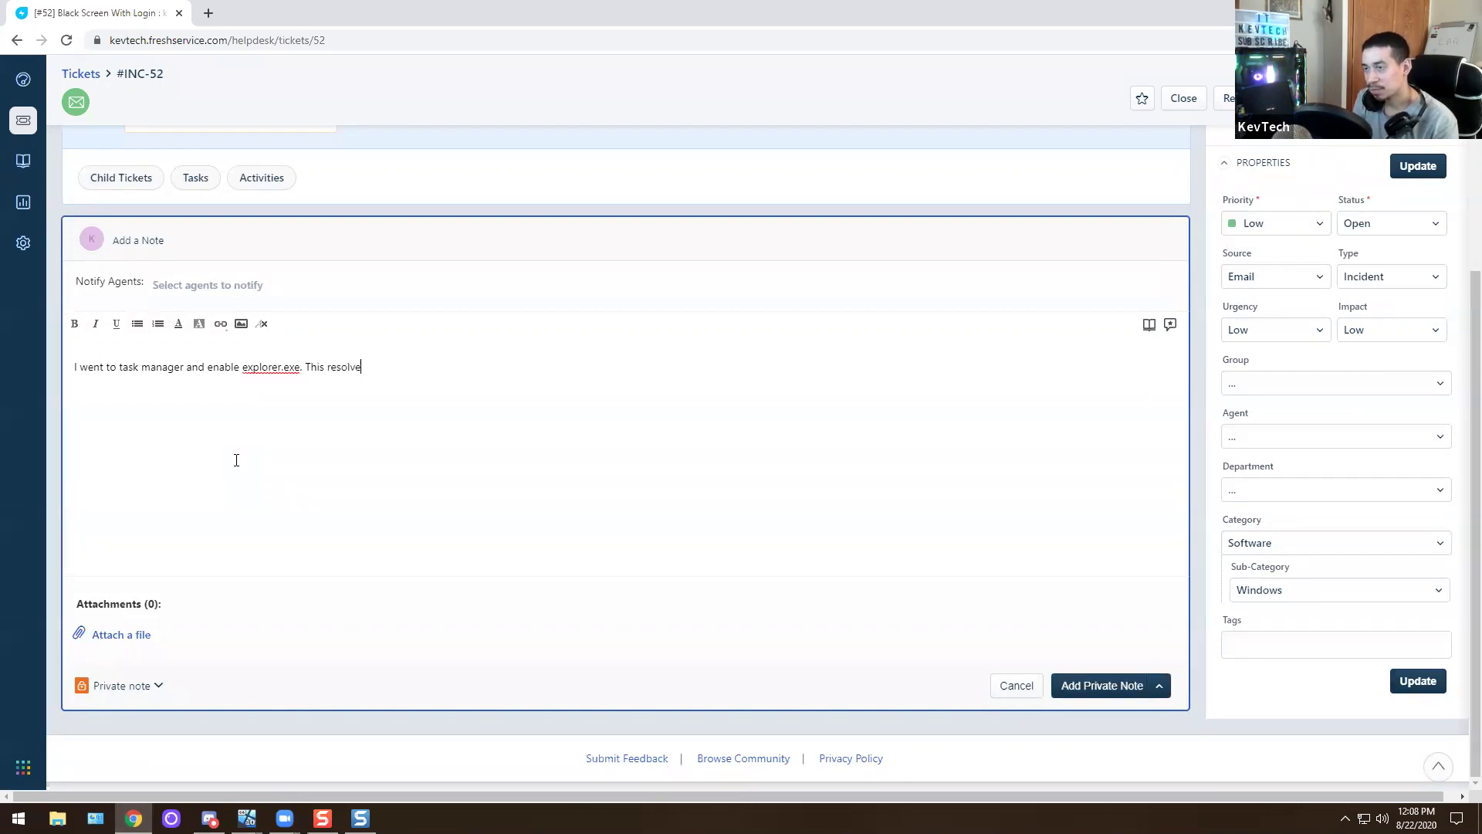
{"action": "type", "text": "d the black sc"}
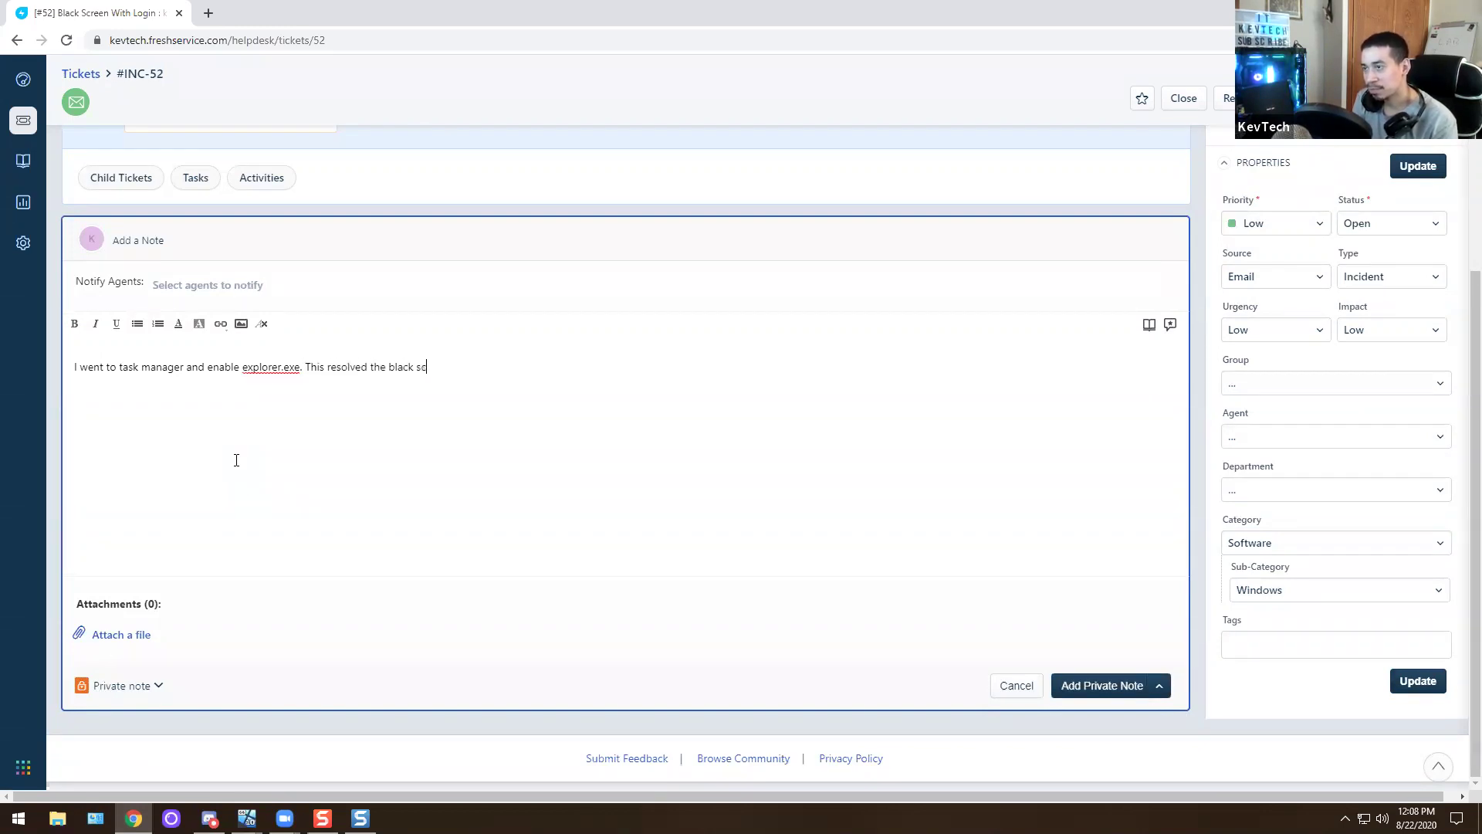
{"action": "type", "text": "reen of death."}
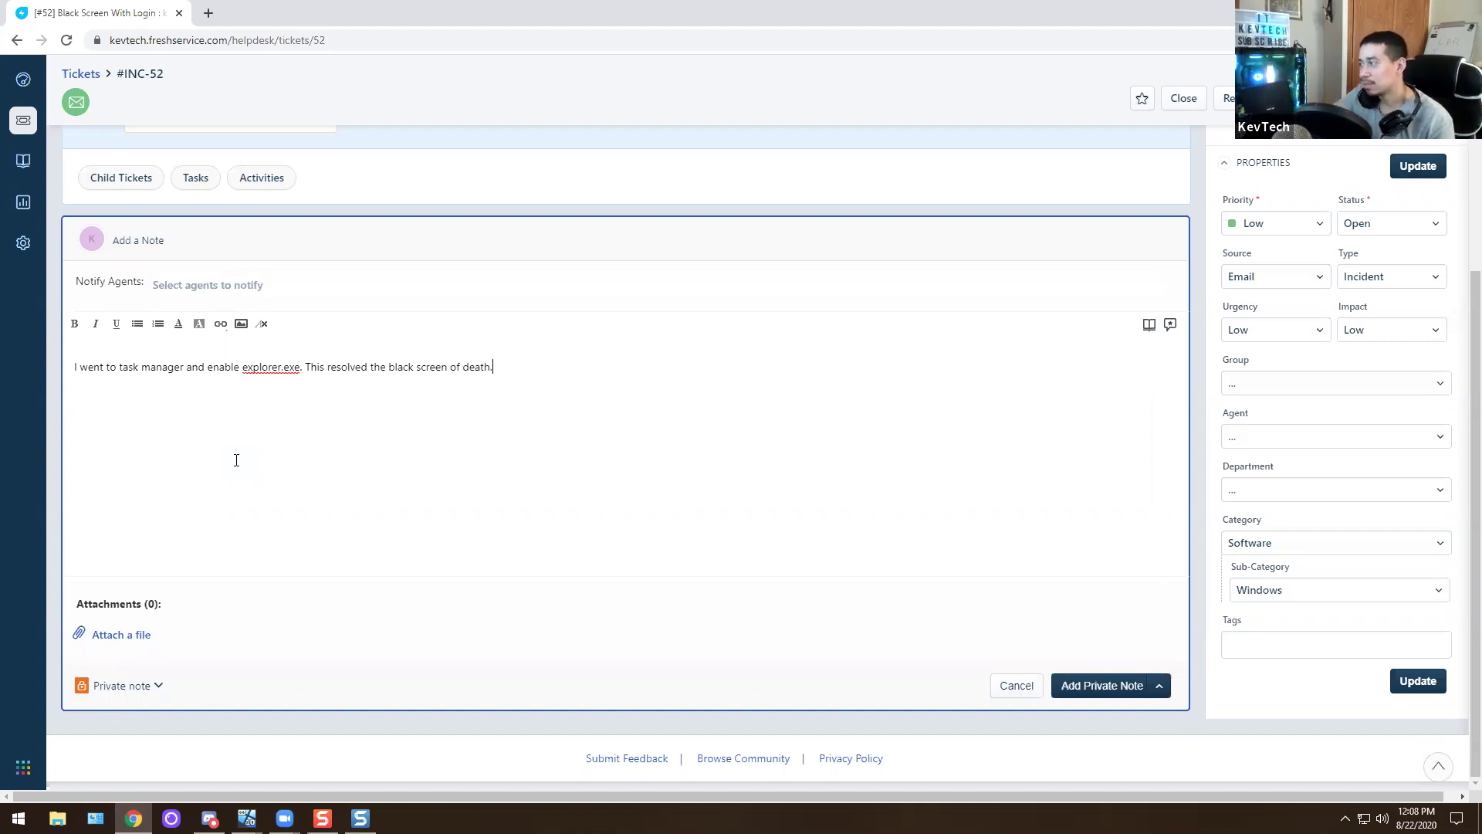
{"action": "left_click", "coordinate": [1094, 687]}
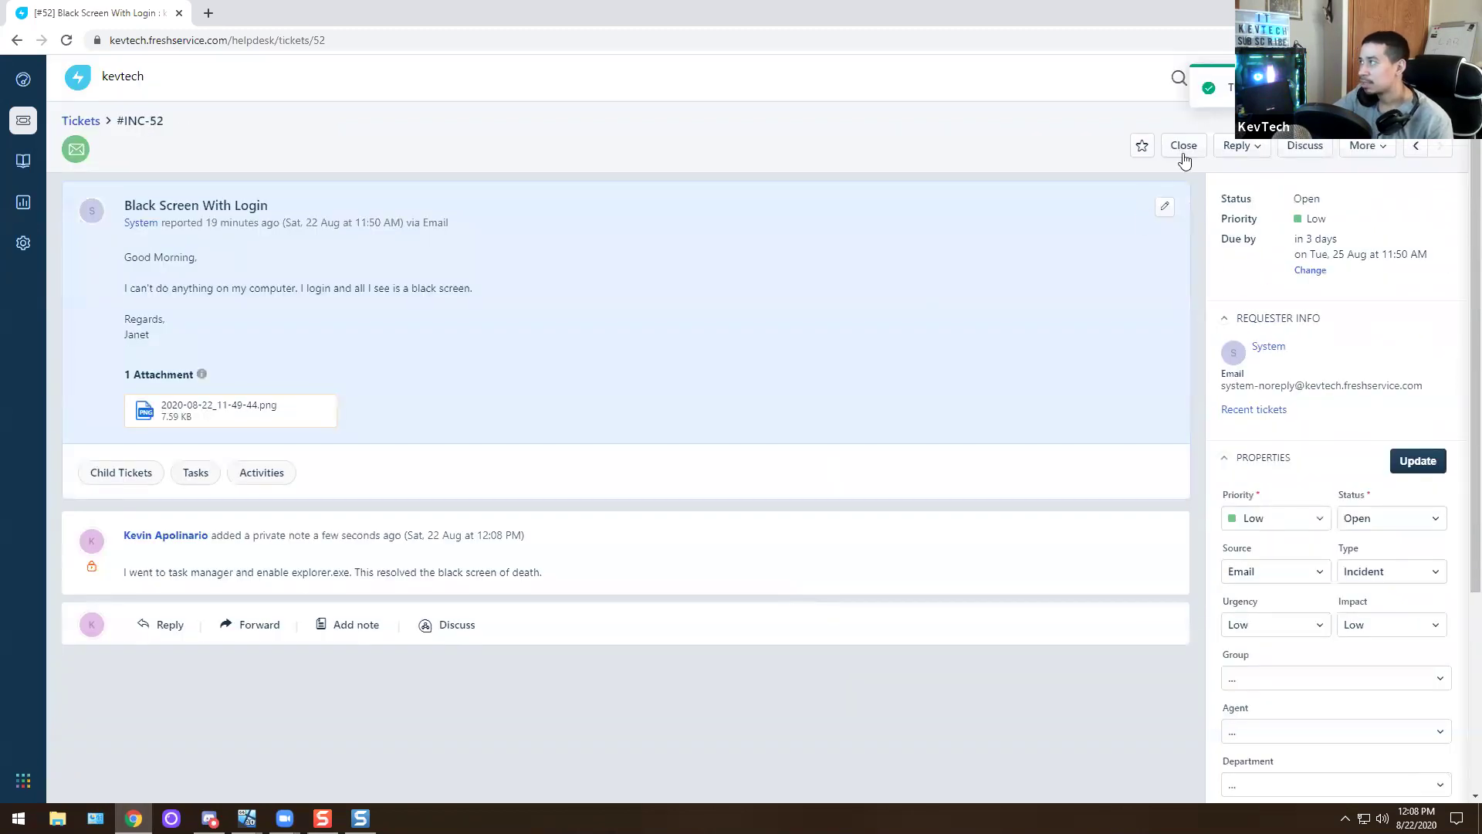
Close the Black Screen With Login ticket and open the Zoom Issue ticket to read it
{"action": "left_click", "coordinate": [1183, 150]}
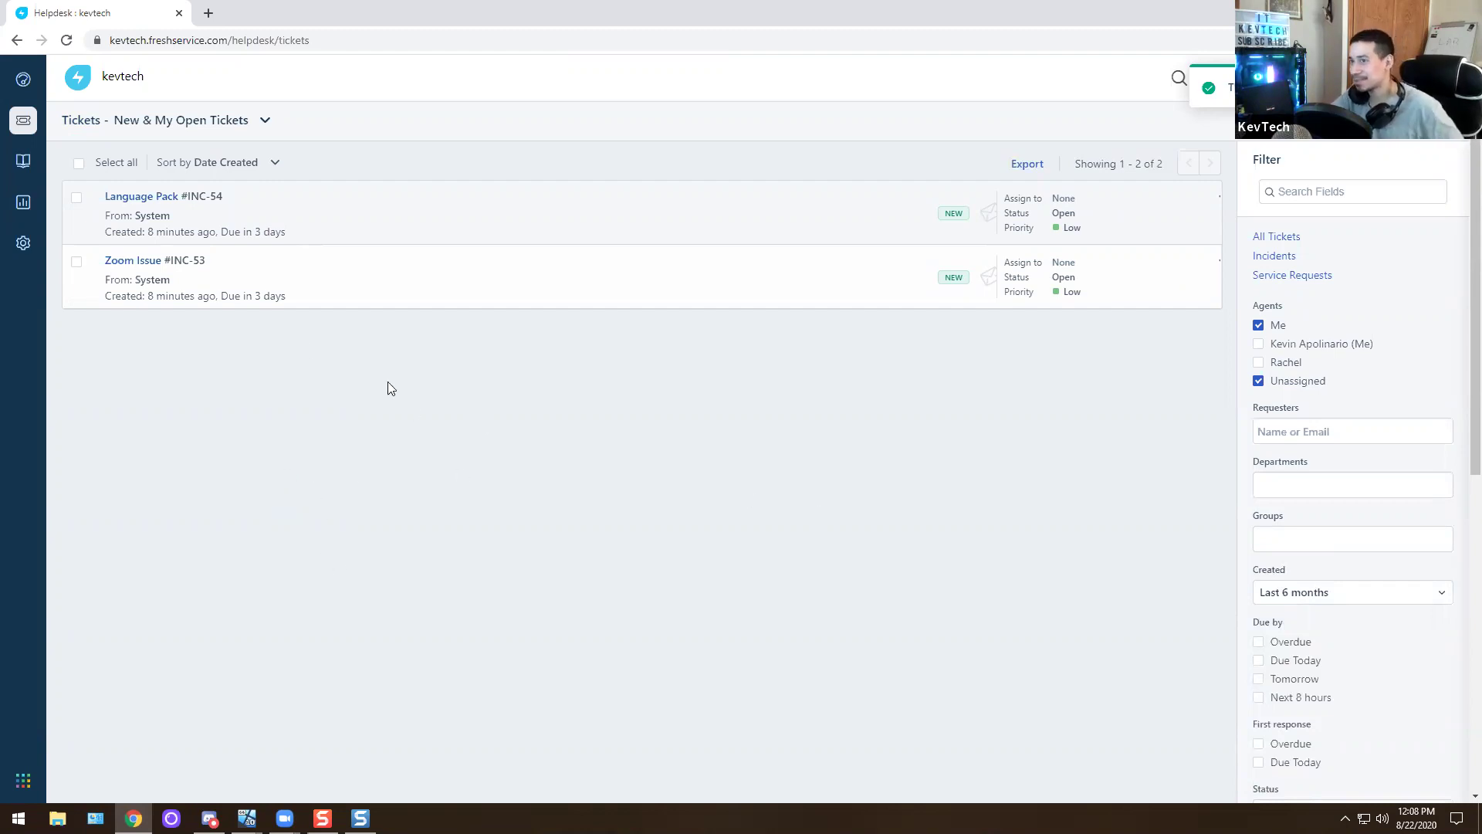
{"action": "left_click", "coordinate": [136, 264]}
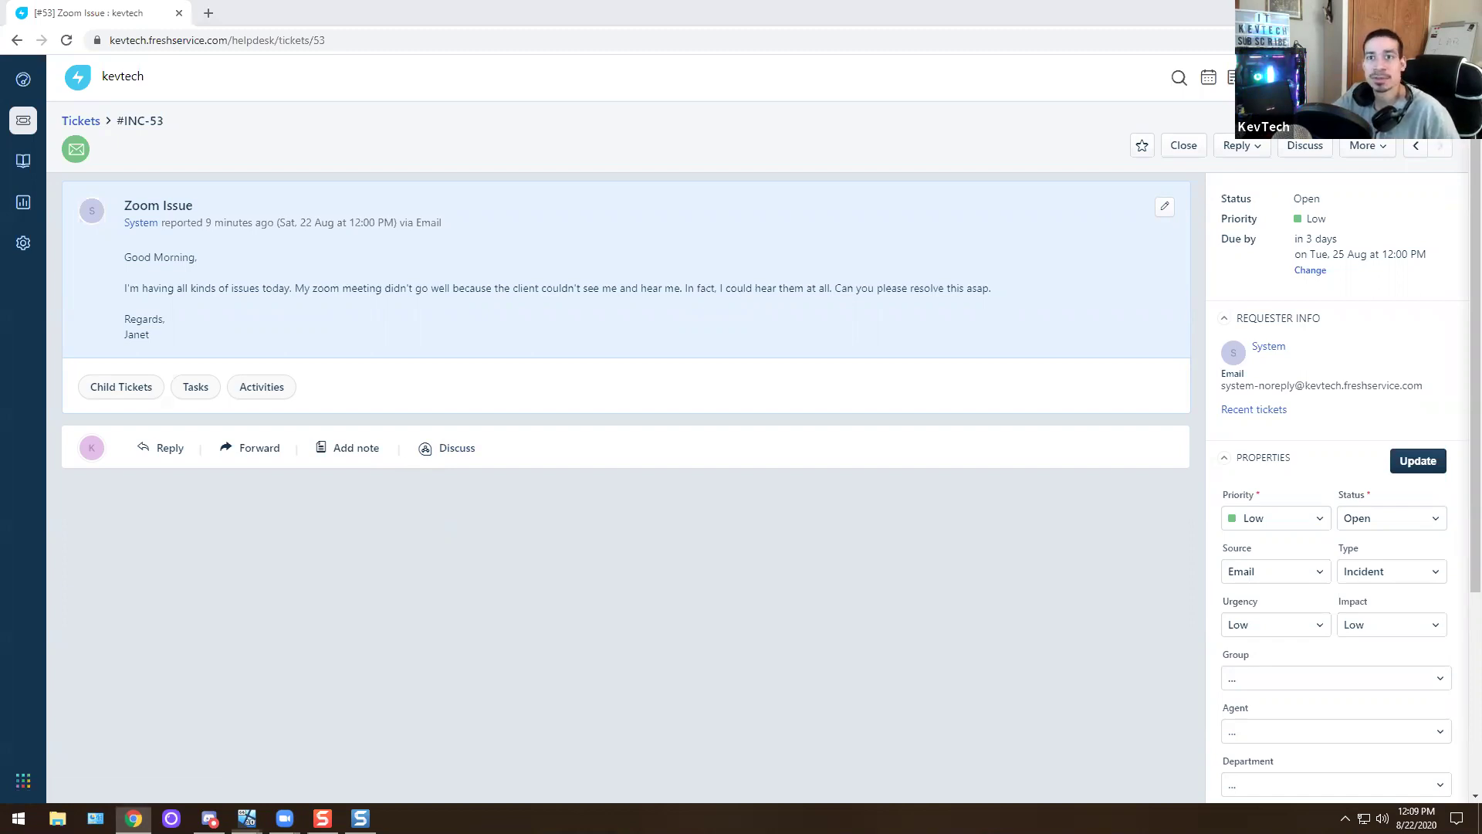
Switch to the Windows 10 virtual machine, unmute its speakers and raise the volume to 100
{"action": "key", "text": "alt+Tab"}
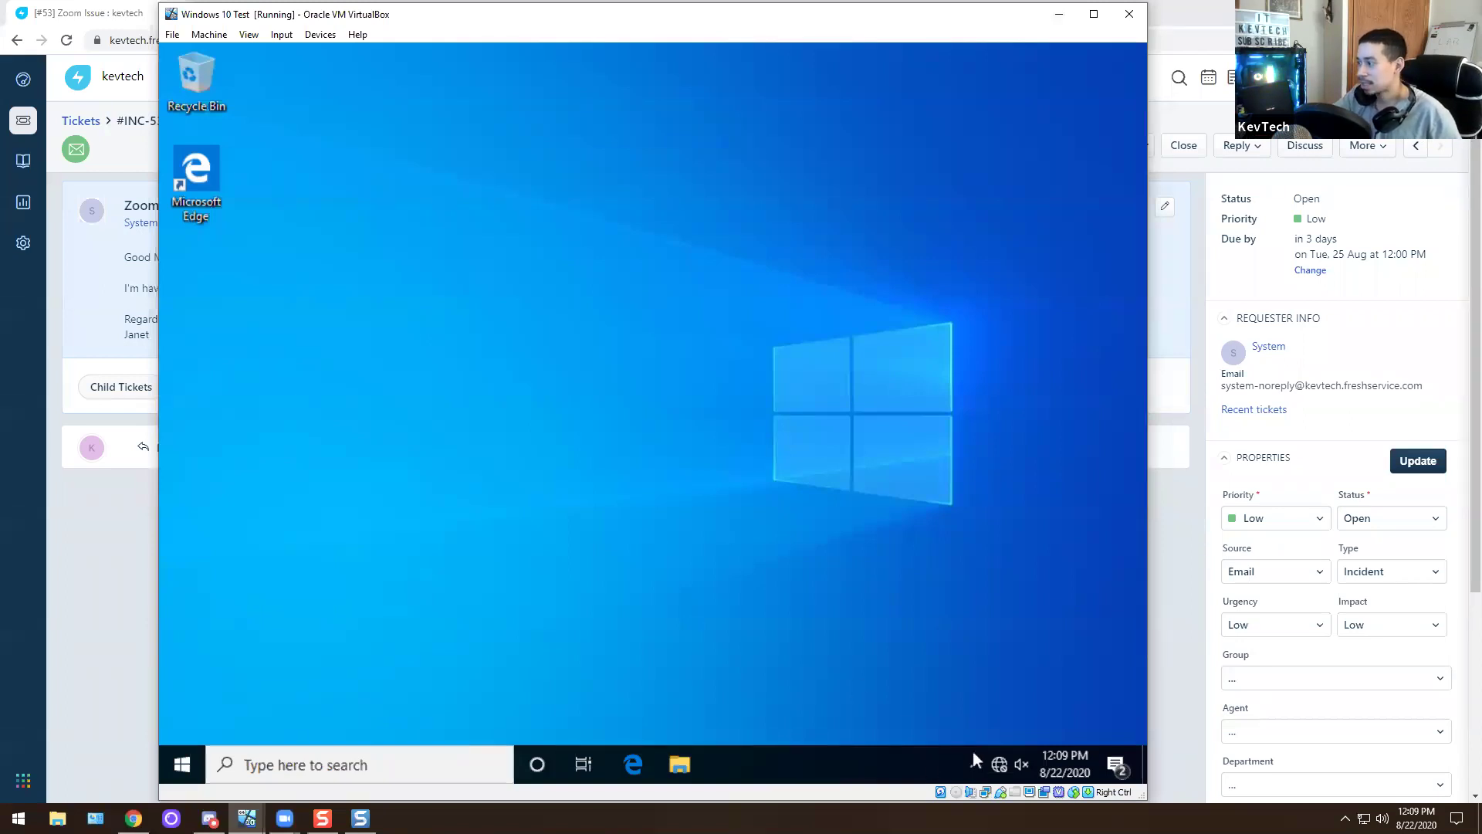
{"action": "left_click", "coordinate": [1023, 765]}
{"action": "left_click", "coordinate": [824, 721]}
{"action": "left_click", "coordinate": [650, 544]}
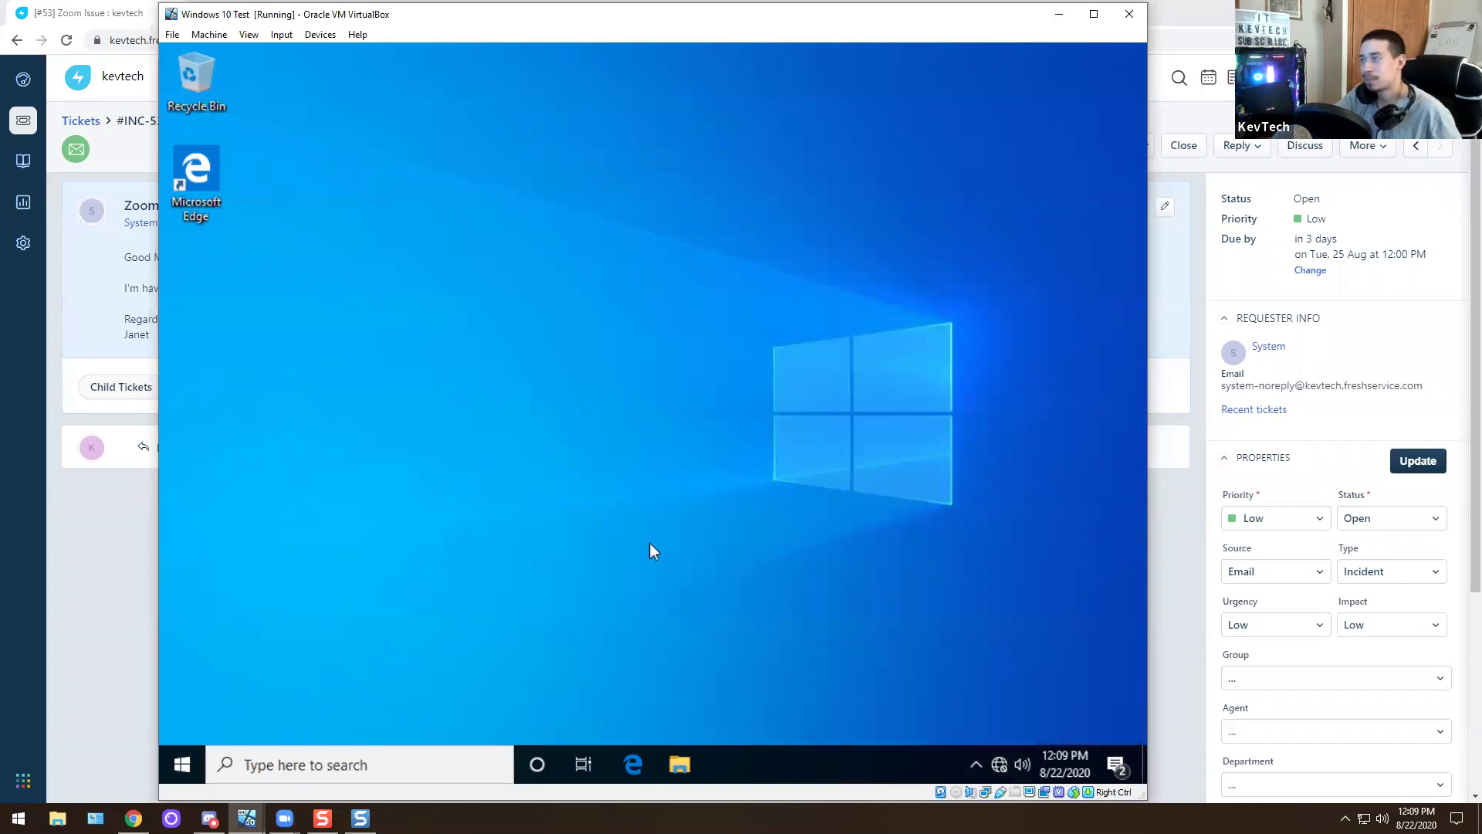
{"action": "left_click", "coordinate": [1023, 764]}
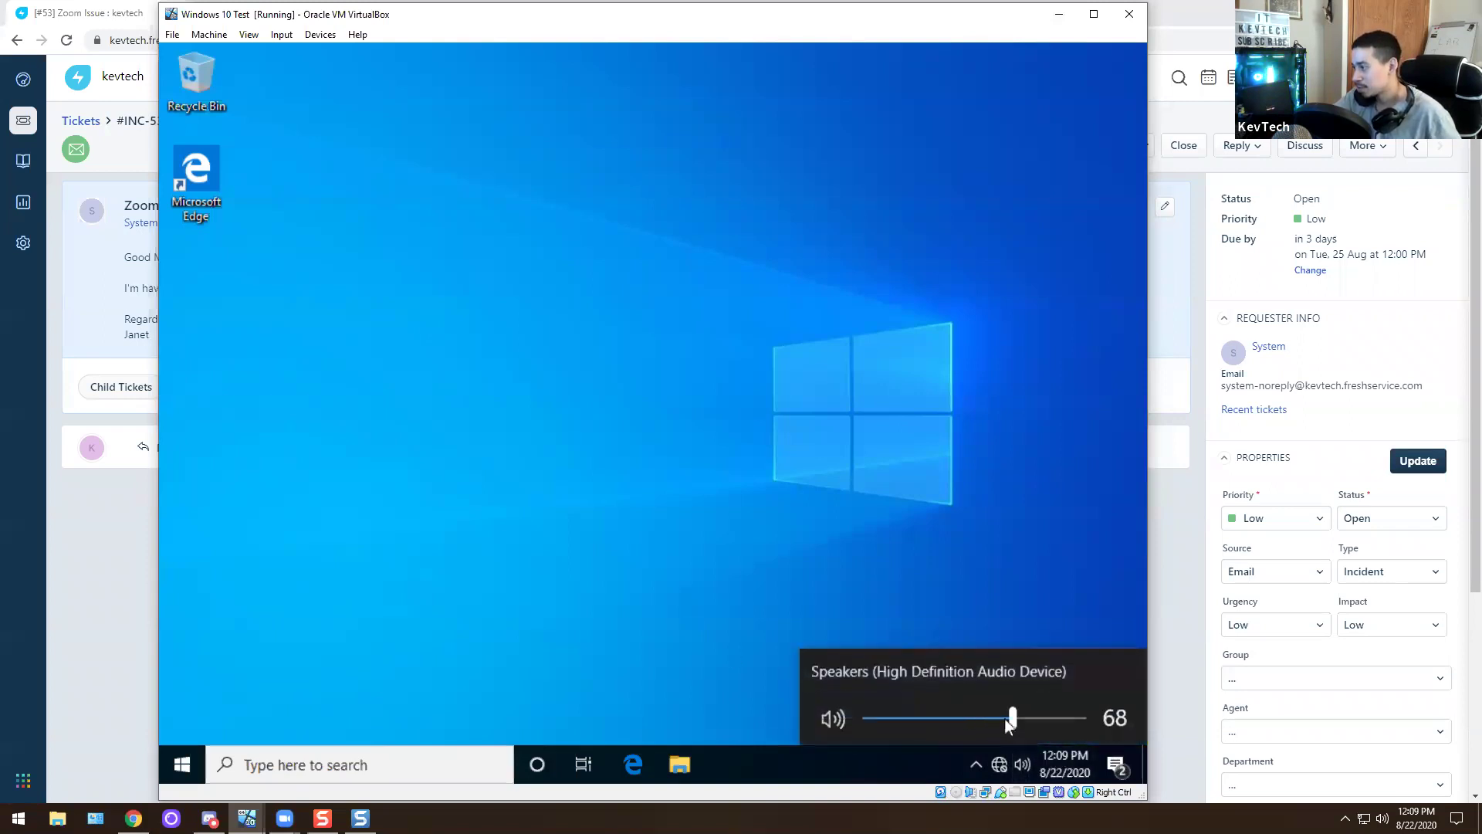
{"action": "left_click_drag", "start_coordinate": [1008, 720], "coordinate": [1082, 719]}
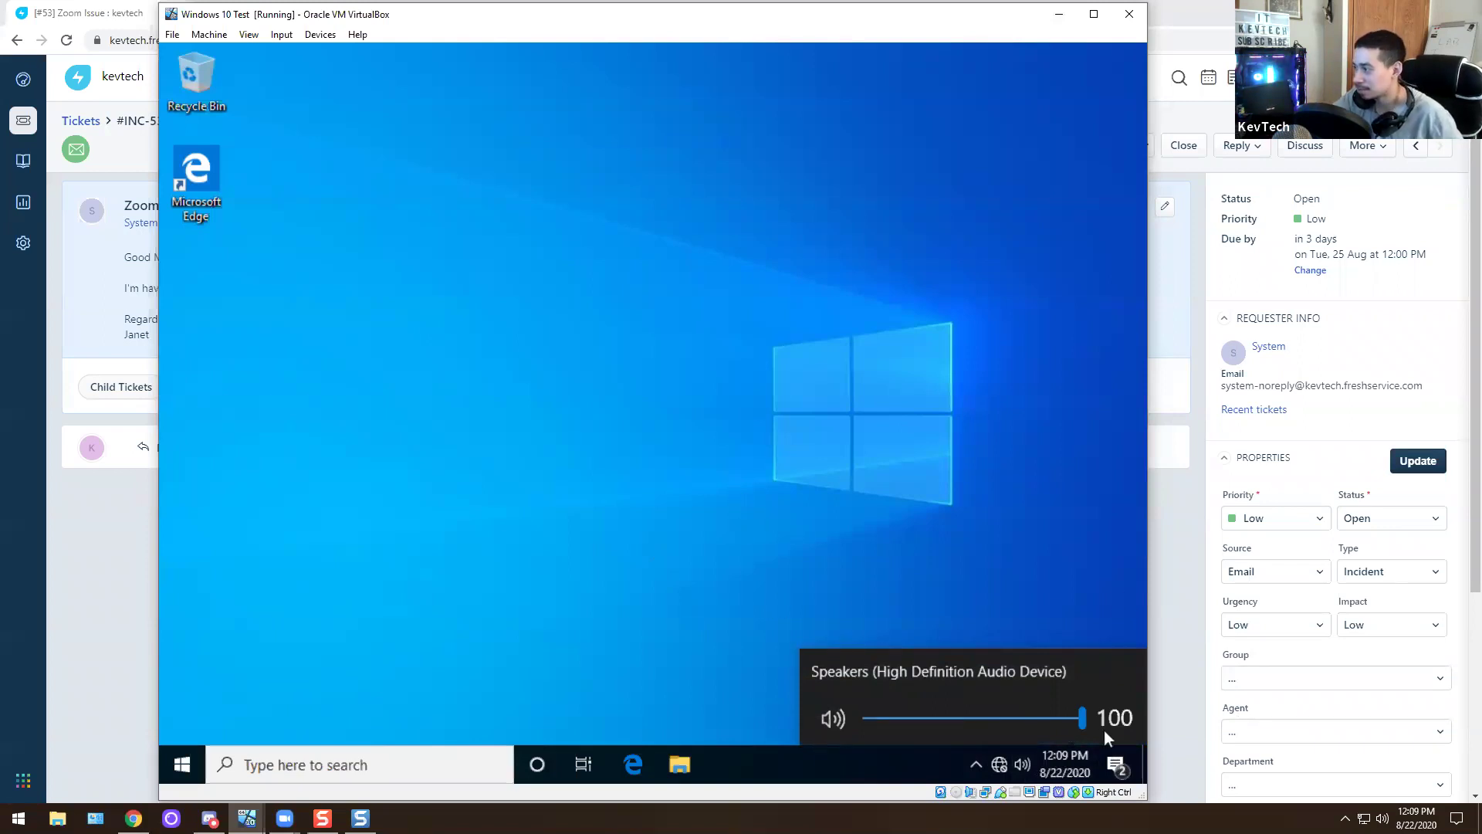
{"action": "left_click", "coordinate": [773, 404]}
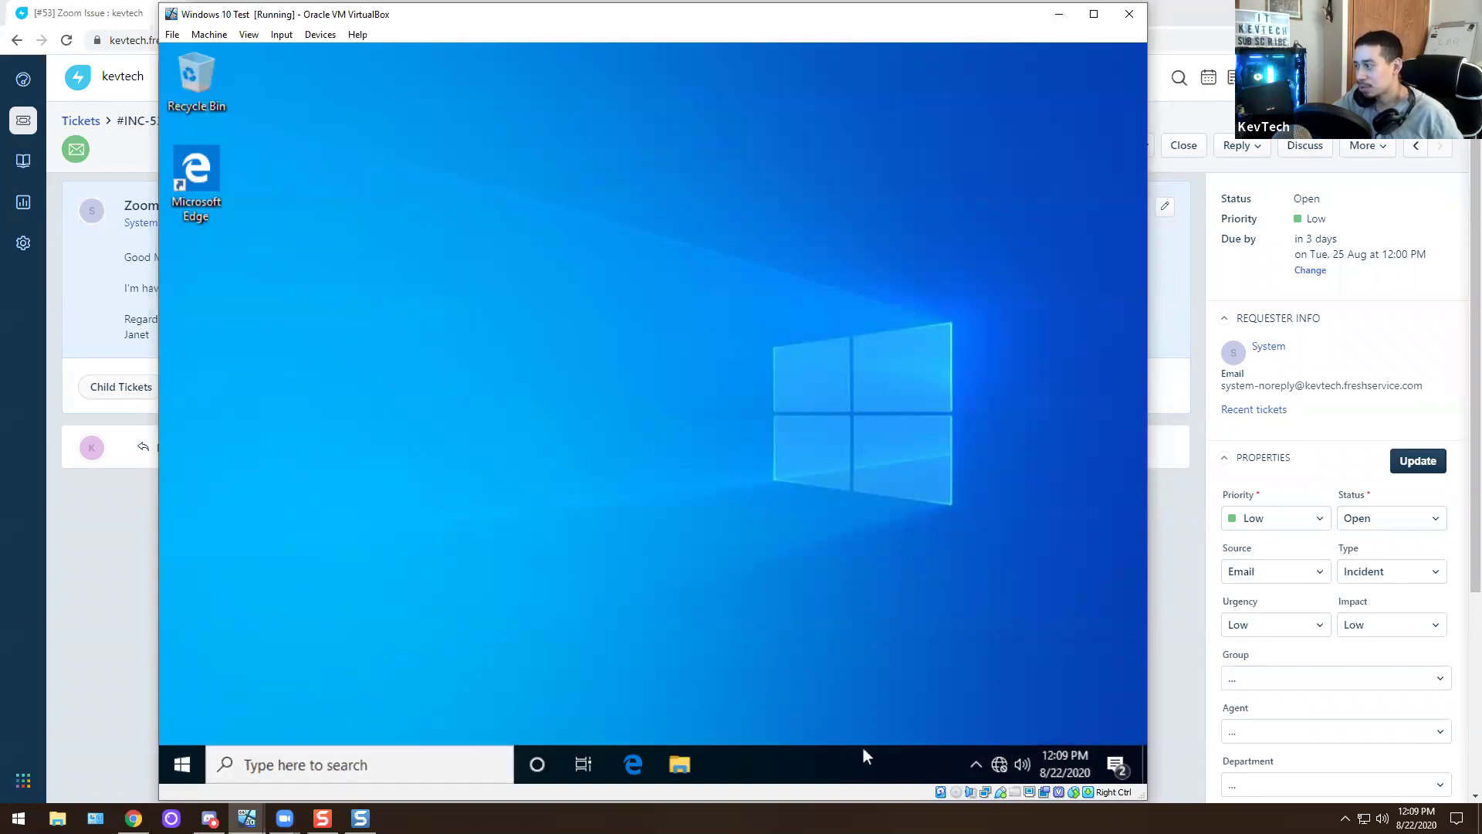
Open the Microphone recording device's properties from the Sound settings and review its Listen, Levels, Advanced and General settings
{"action": "right_click", "coordinate": [1024, 763]}
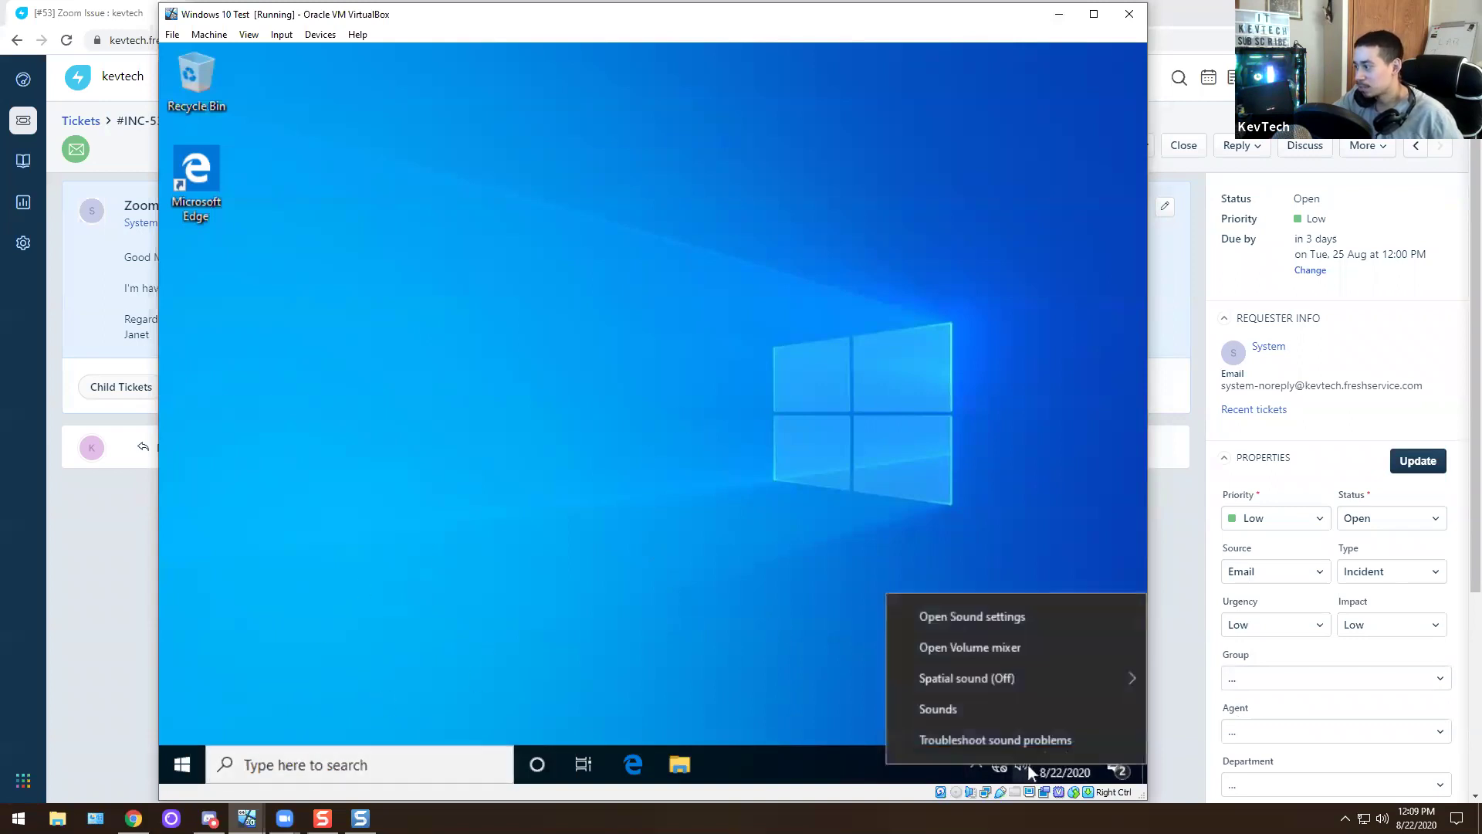
{"action": "left_click", "coordinate": [965, 711]}
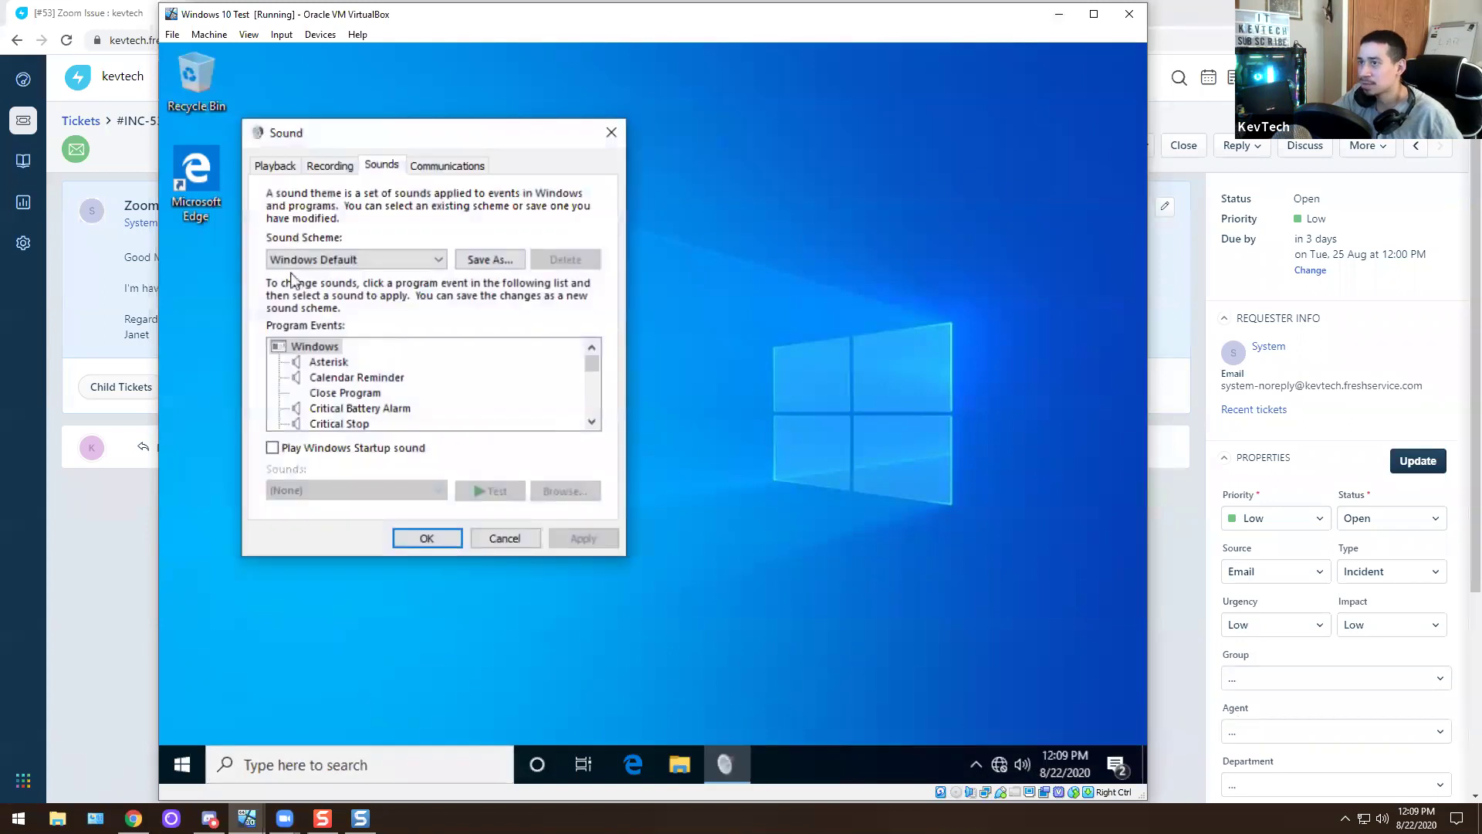
{"action": "left_click", "coordinate": [327, 159]}
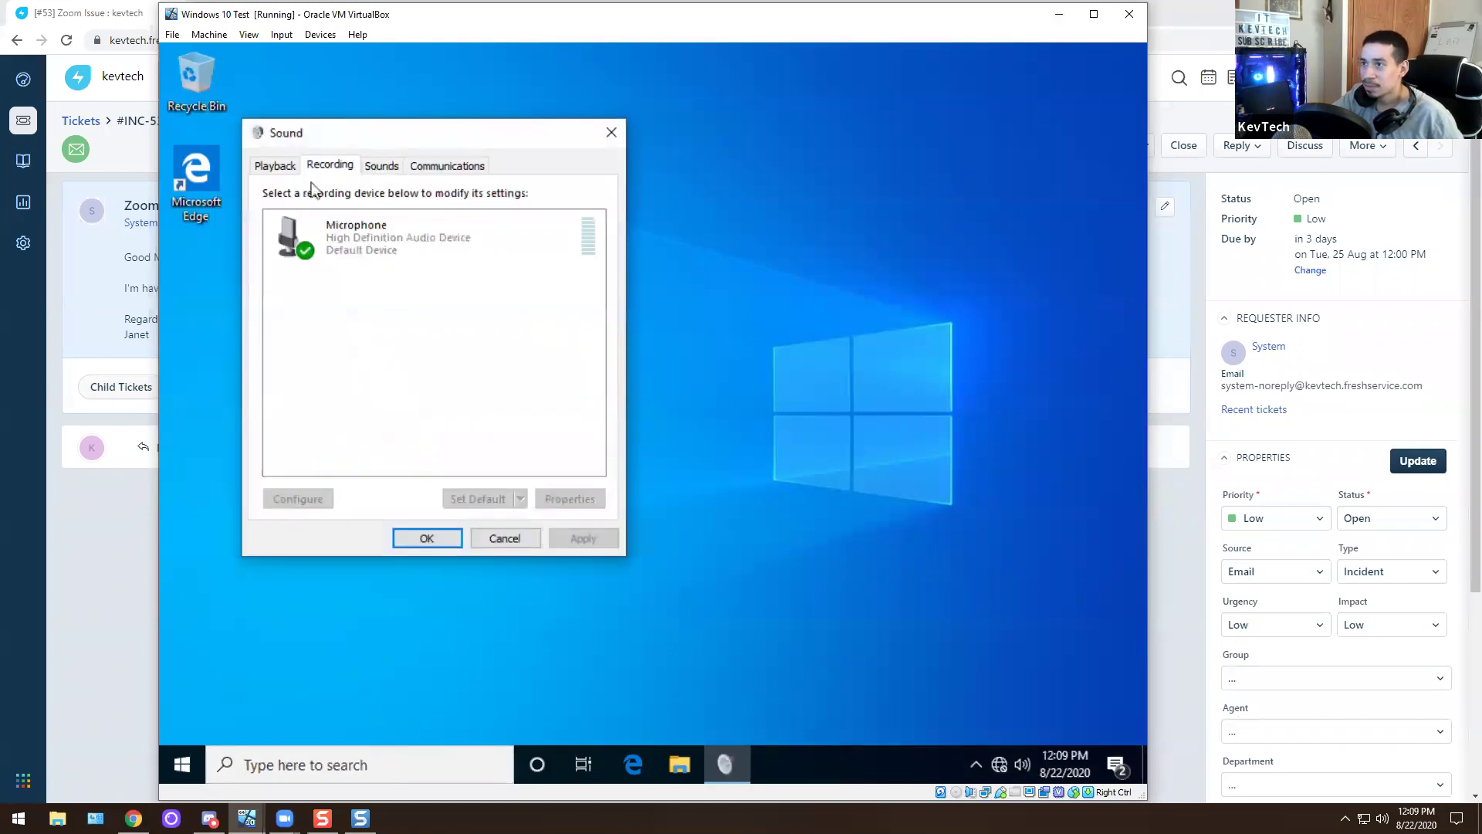
{"action": "left_click", "coordinate": [378, 255]}
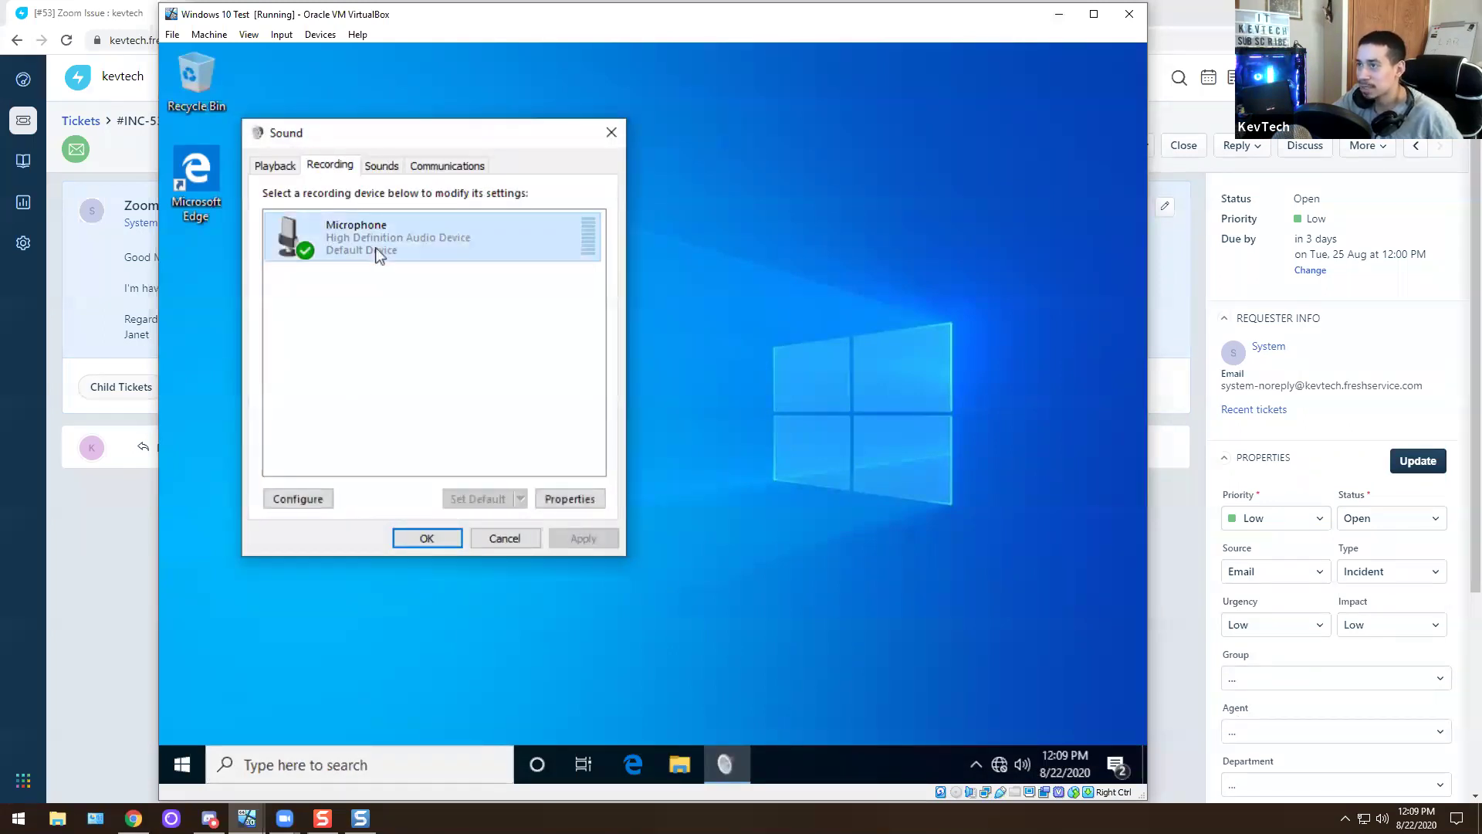
{"action": "double_click", "coordinate": [378, 255]}
{"action": "left_click", "coordinate": [348, 240]}
{"action": "left_click", "coordinate": [389, 239]}
{"action": "left_click", "coordinate": [437, 239]}
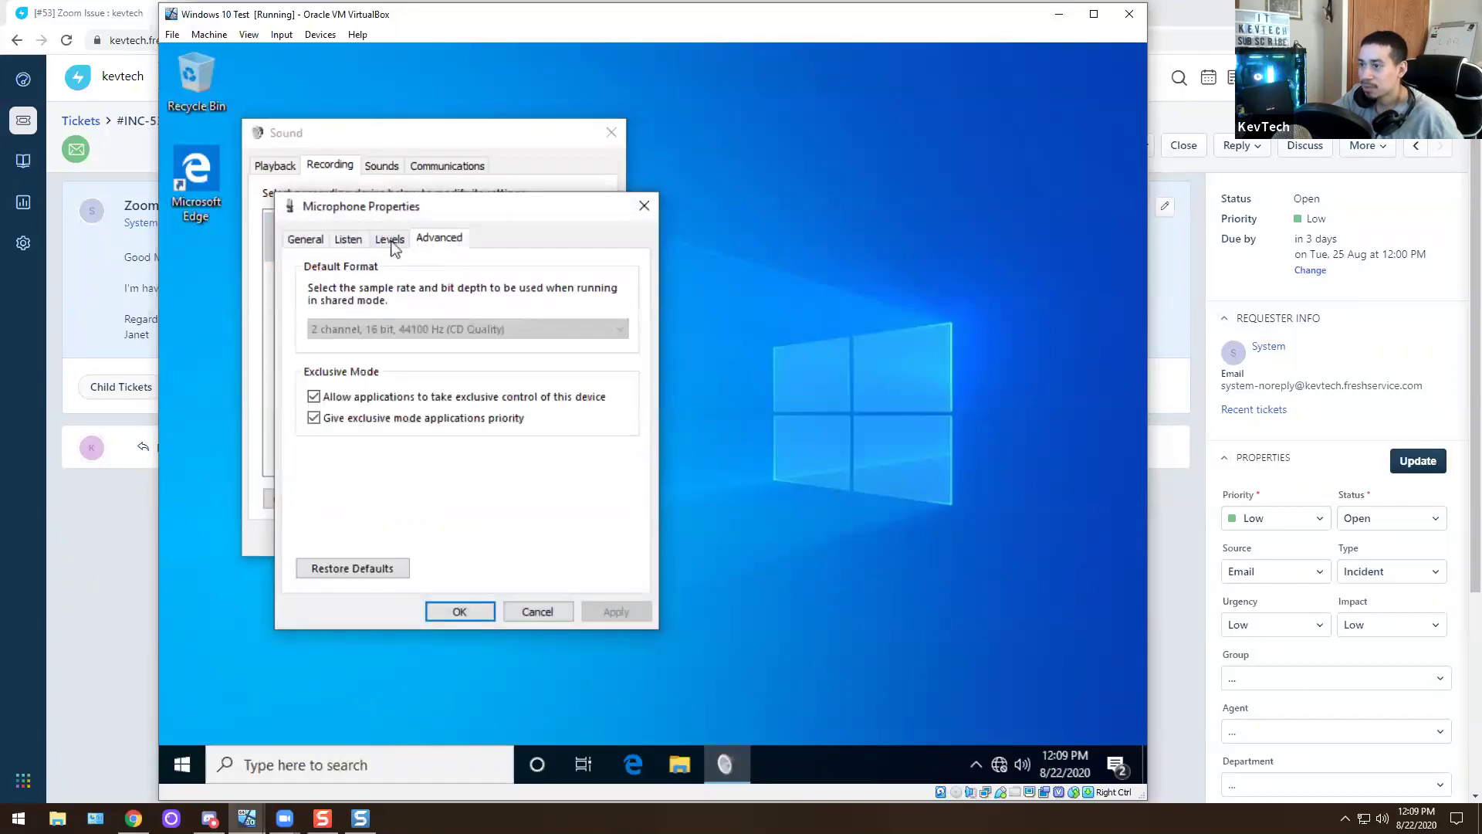
{"action": "left_click", "coordinate": [302, 244]}
Check the driver and device status of the microphone's High Definition Audio controller, and close all the sound dialogs
{"action": "left_click", "coordinate": [564, 354]}
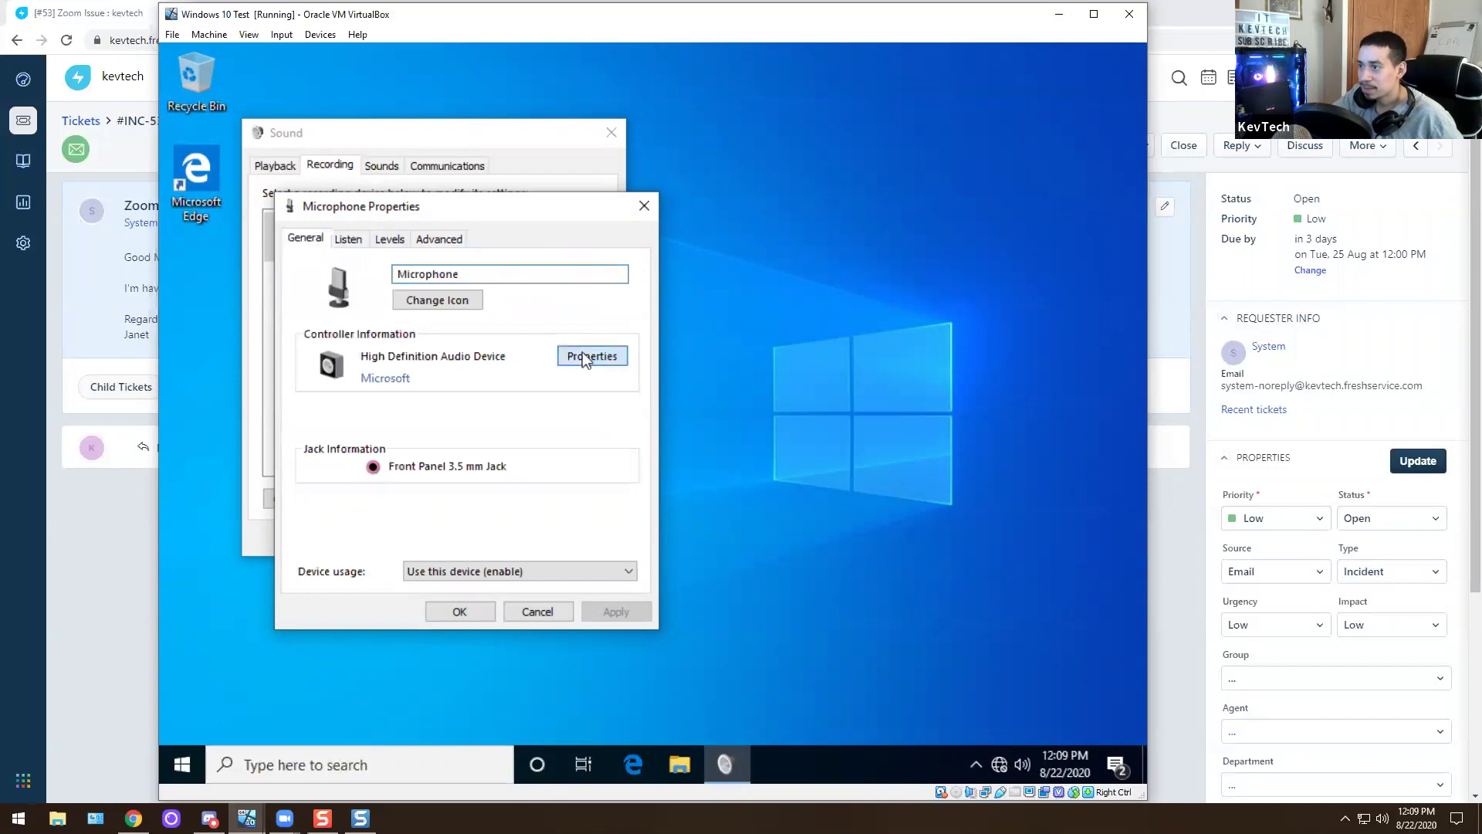
{"action": "left_click", "coordinate": [344, 193]}
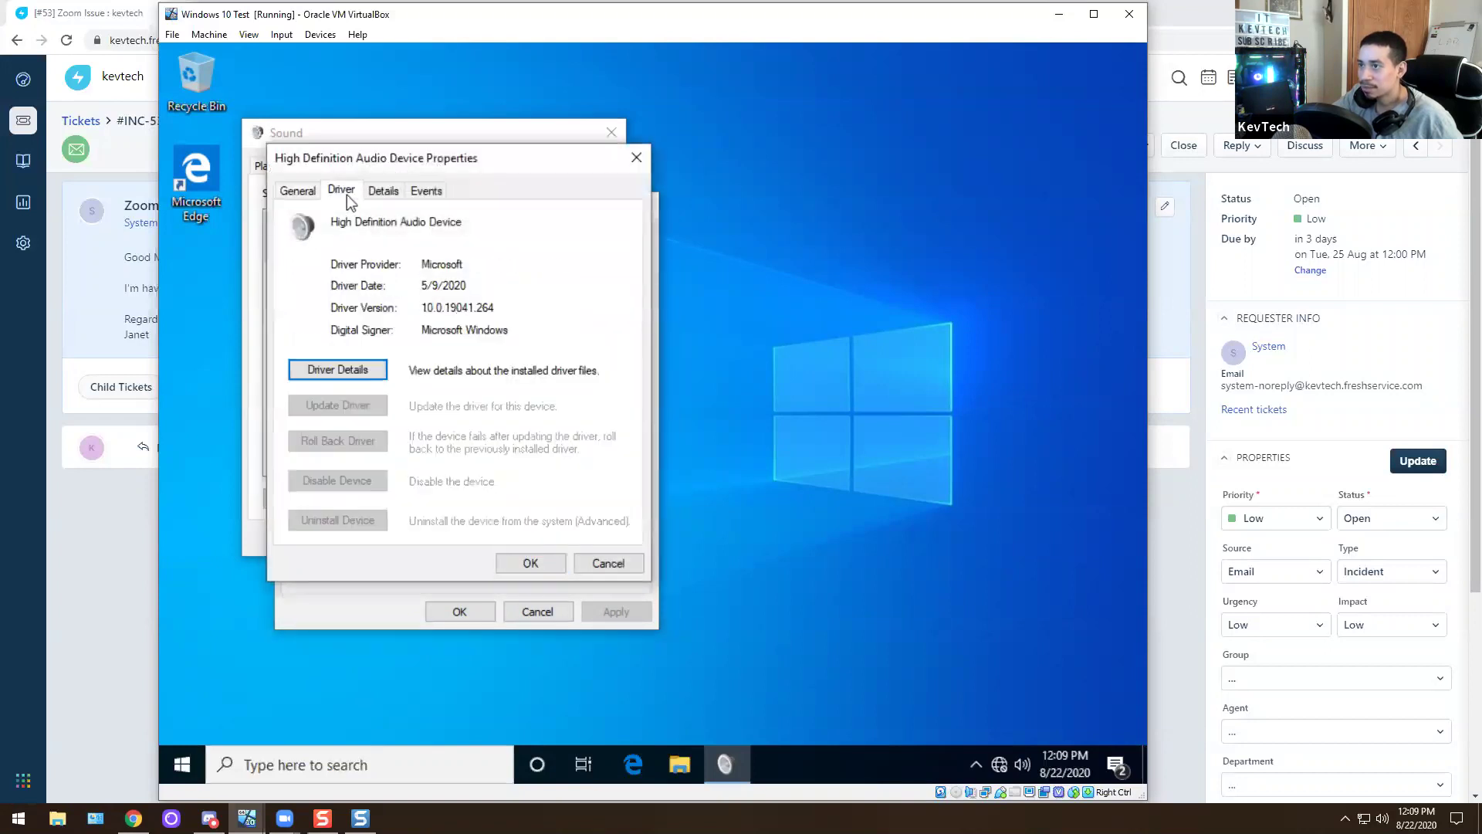
{"action": "left_click", "coordinate": [298, 192]}
{"action": "left_click", "coordinate": [636, 158]}
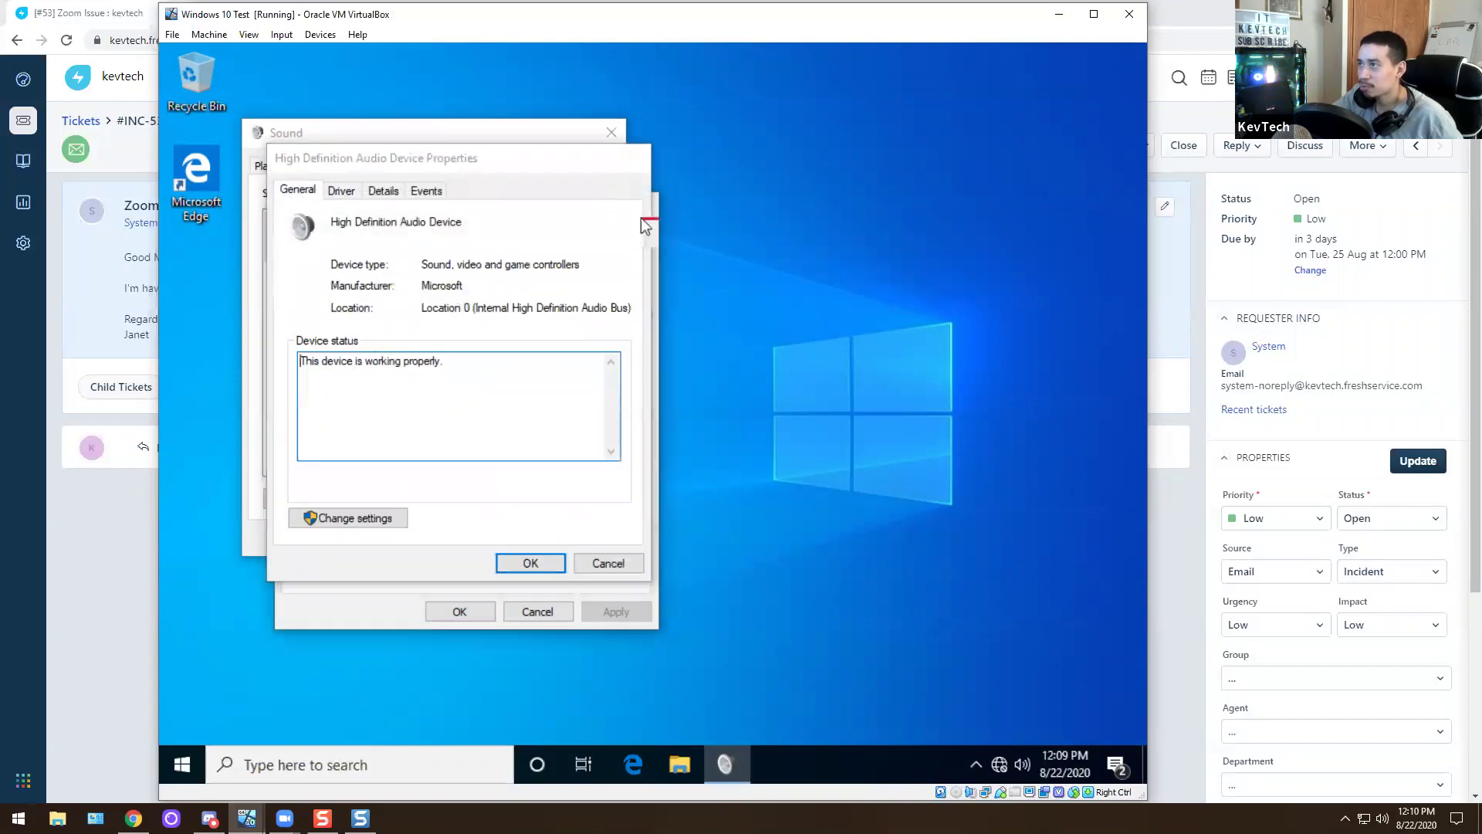
{"action": "left_click", "coordinate": [641, 224]}
{"action": "left_click", "coordinate": [613, 133]}
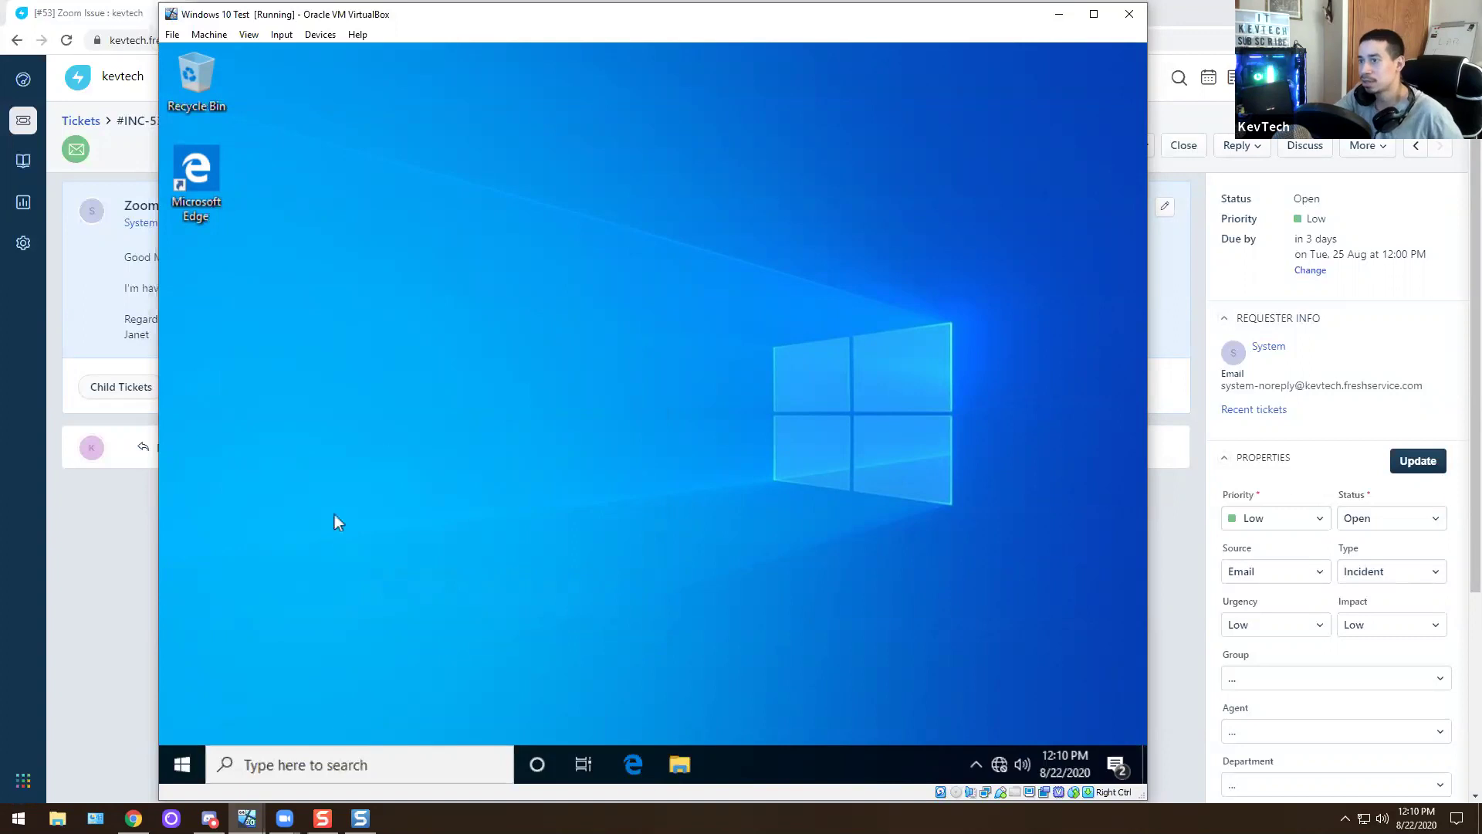
Search Windows for "privac" and open the Microphone privacy settings
{"action": "left_click", "coordinate": [172, 762]}
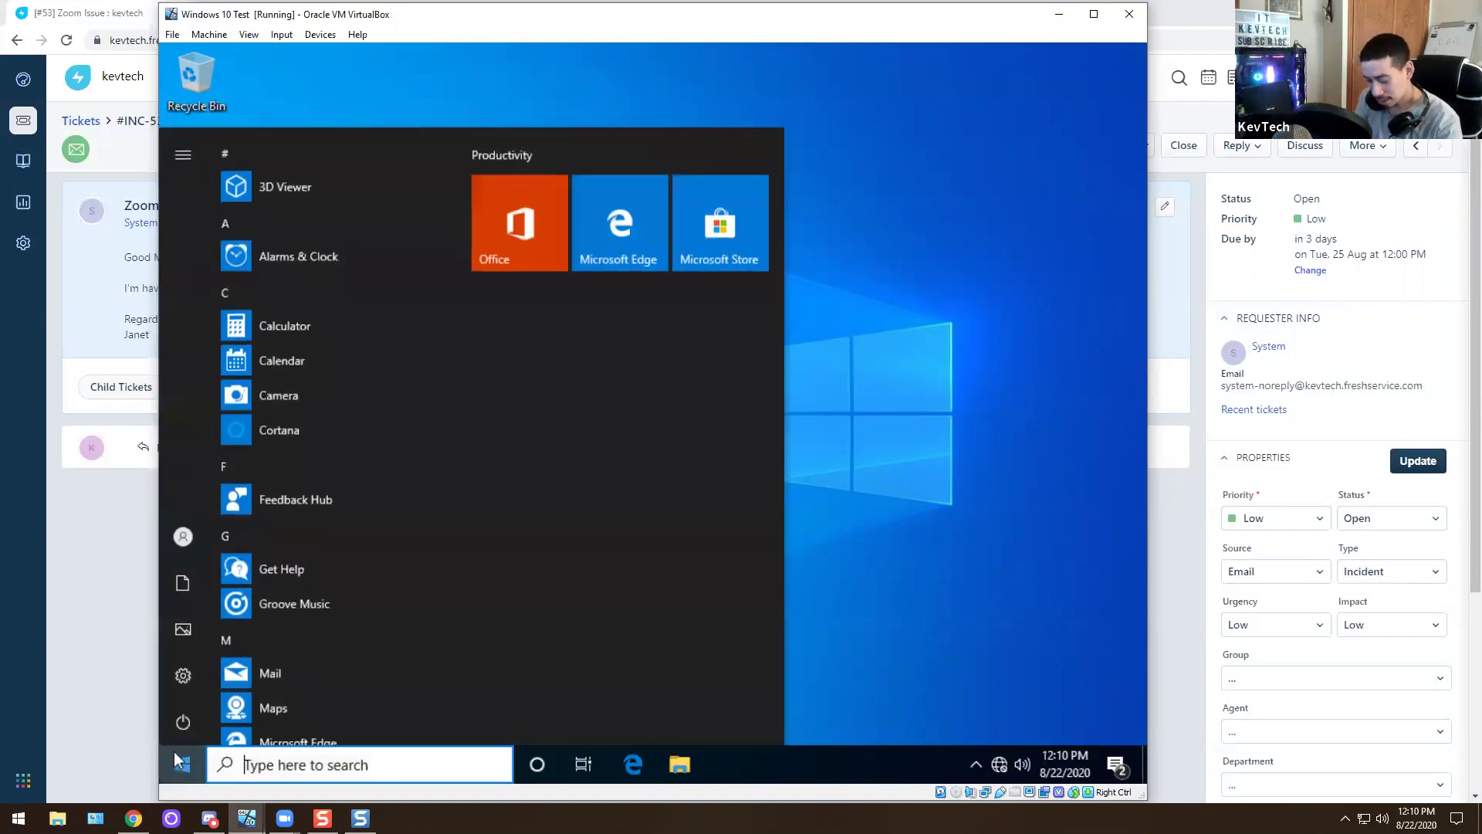
{"action": "type", "text": "privac"}
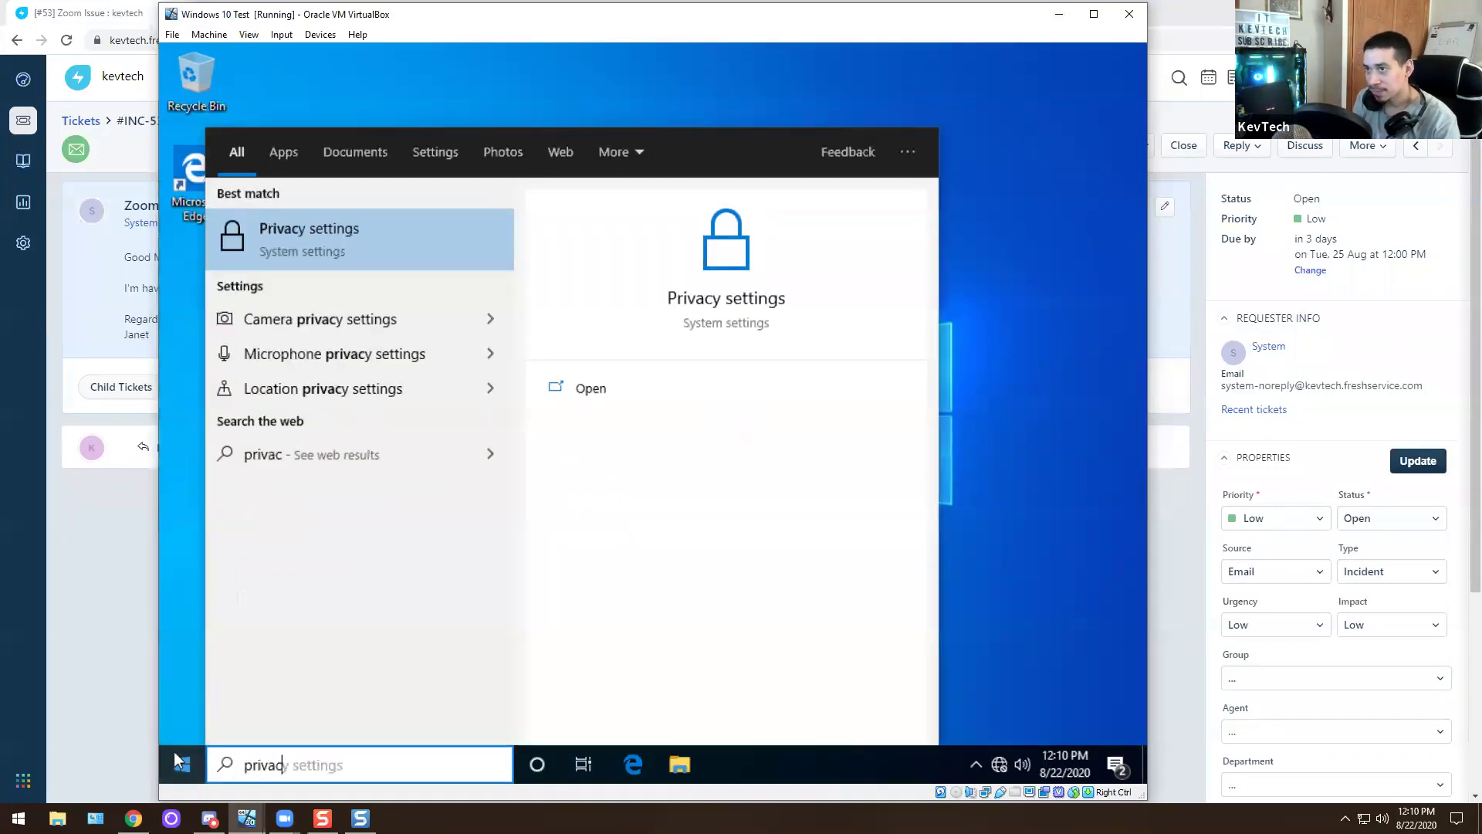
{"action": "key", "text": "Down"}
{"action": "key", "text": "Down"}
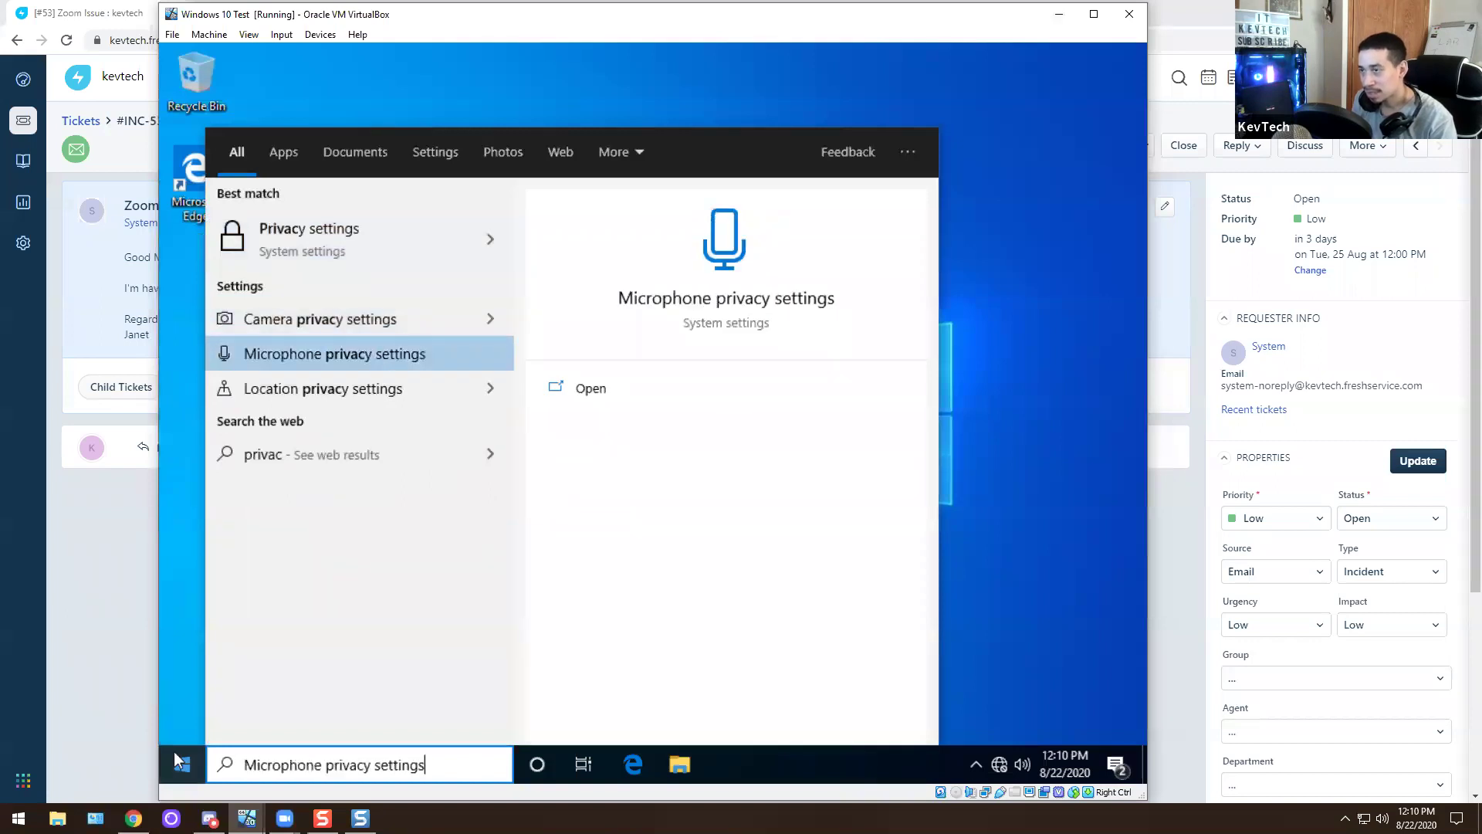
{"action": "key", "text": "Return"}
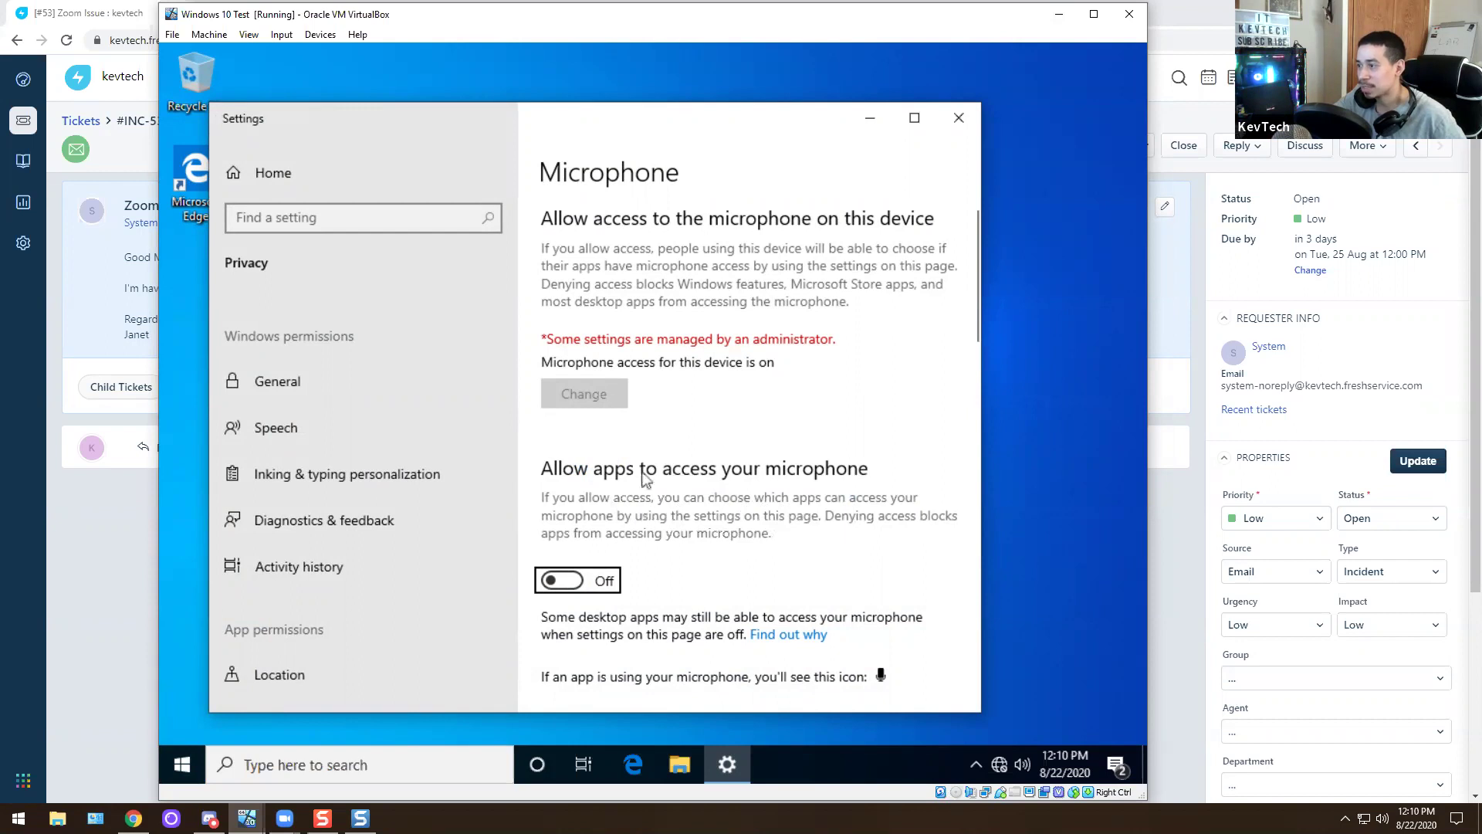
Allow apps to access the microphone, look through the per-app permissions, and close Settings
{"action": "scroll", "coordinate": [610, 488], "scroll_direction": "down", "scroll_amount": 10}
{"action": "scroll", "coordinate": [675, 448], "scroll_direction": "down", "scroll_amount": 3}
{"action": "scroll", "coordinate": [633, 510], "scroll_direction": "up", "scroll_amount": 13}
{"action": "left_click", "coordinate": [579, 579]}
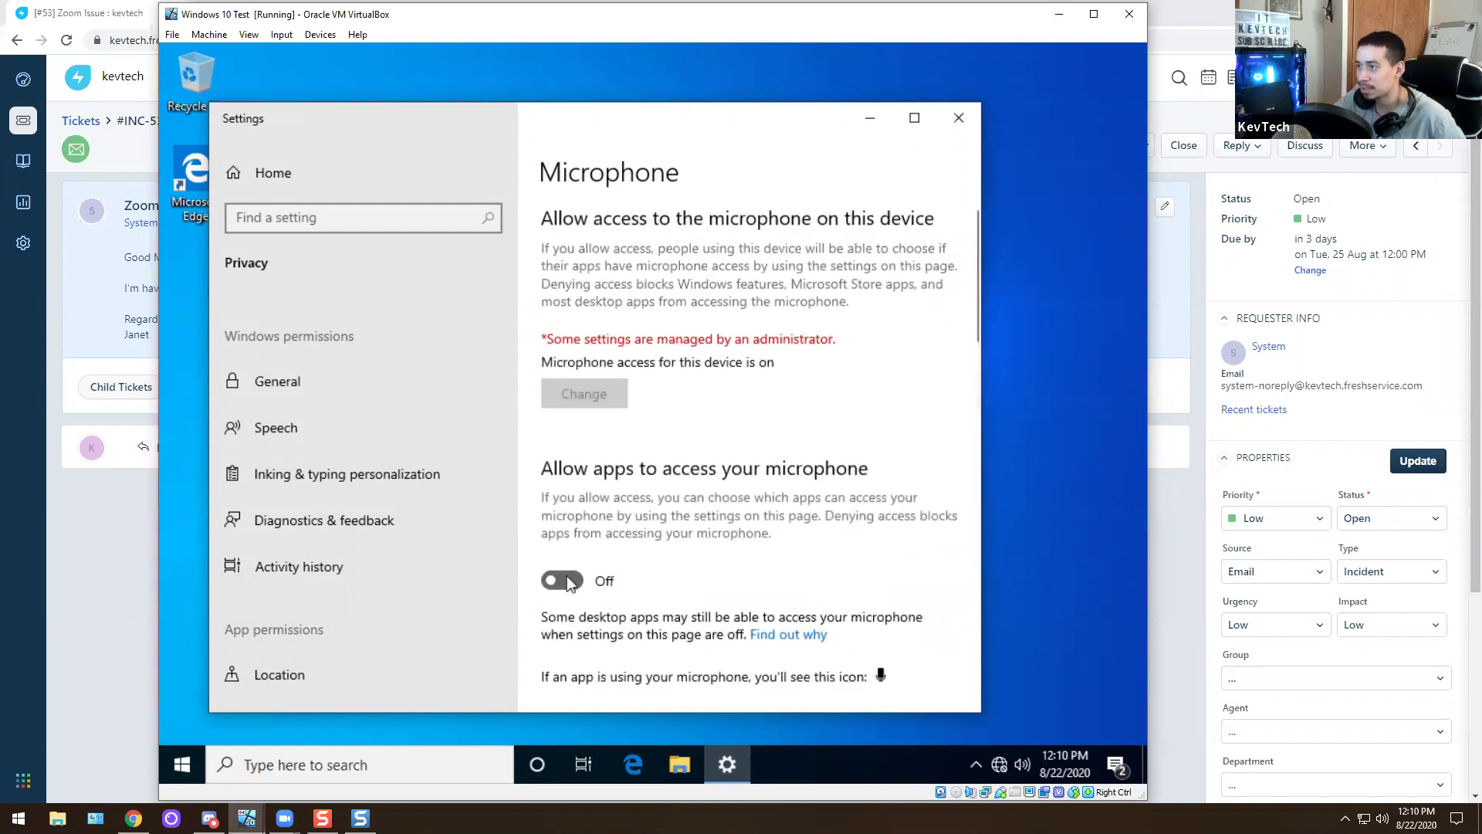
{"action": "scroll", "coordinate": [724, 363], "scroll_direction": "down", "scroll_amount": 3}
{"action": "scroll", "coordinate": [721, 355], "scroll_direction": "down", "scroll_amount": 2}
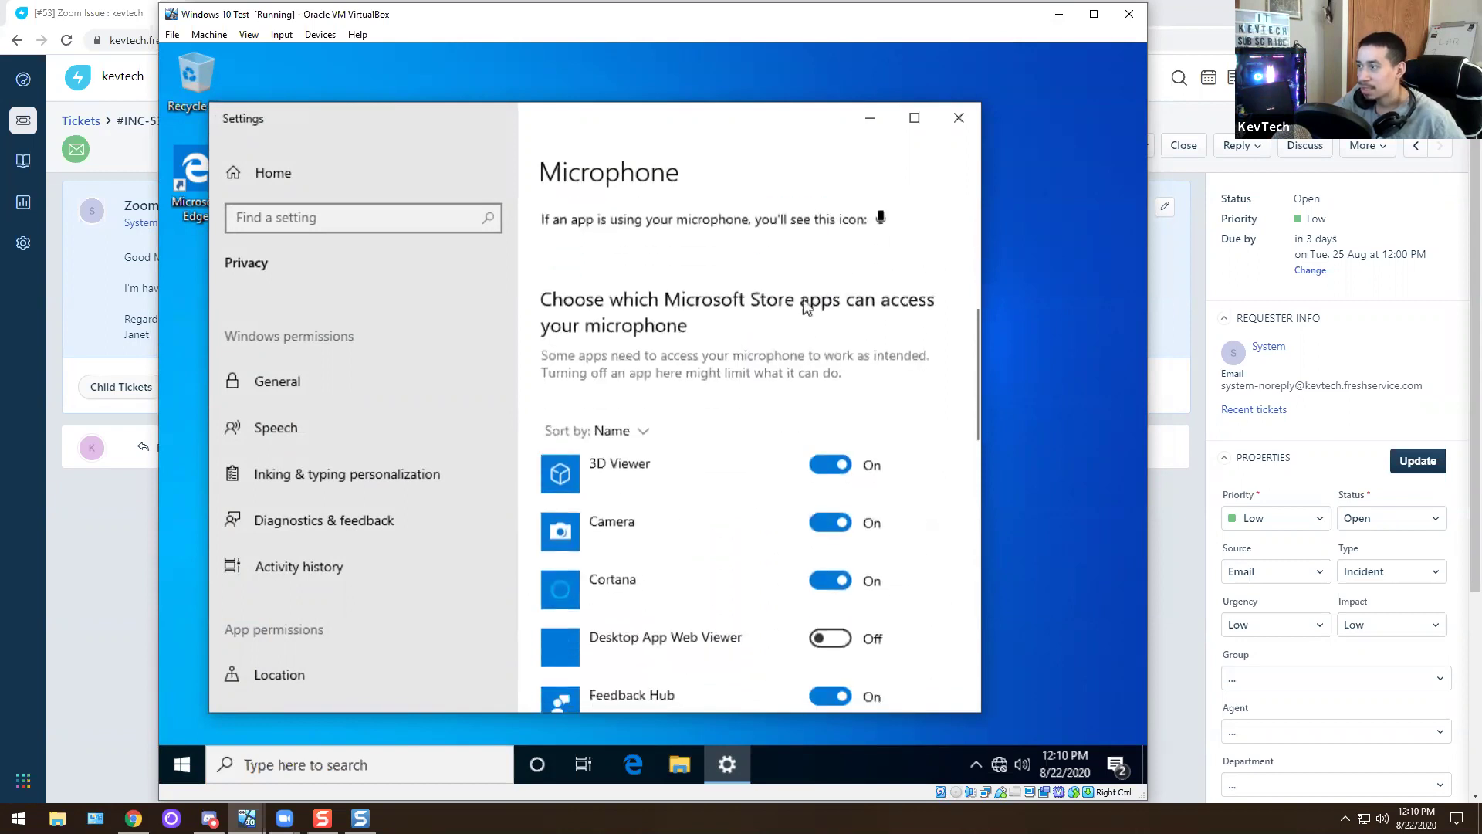
{"action": "left_click", "coordinate": [961, 117]}
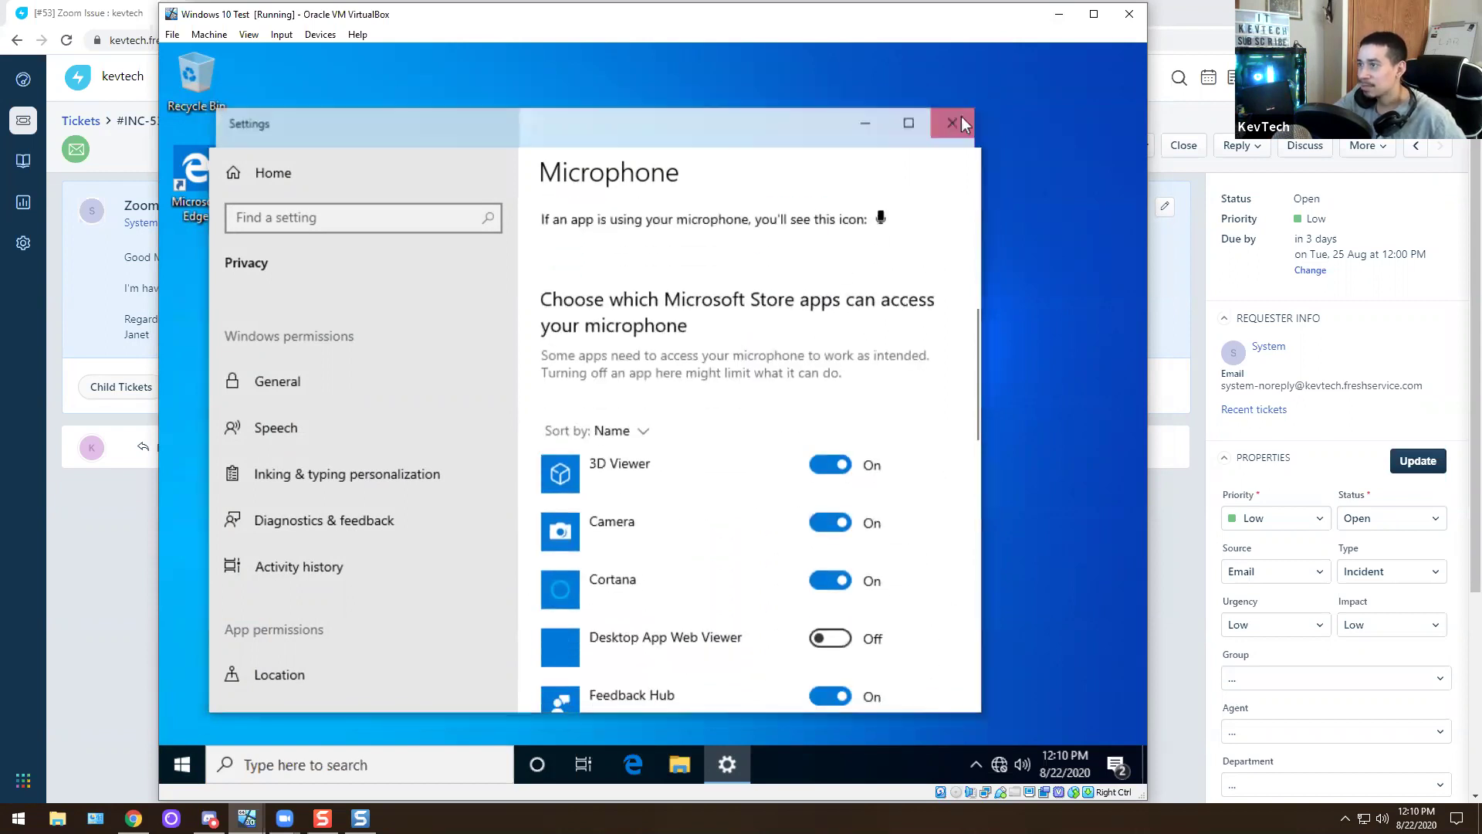
Search Windows for "priv" and open the Camera privacy settings
{"action": "left_click", "coordinate": [181, 749]}
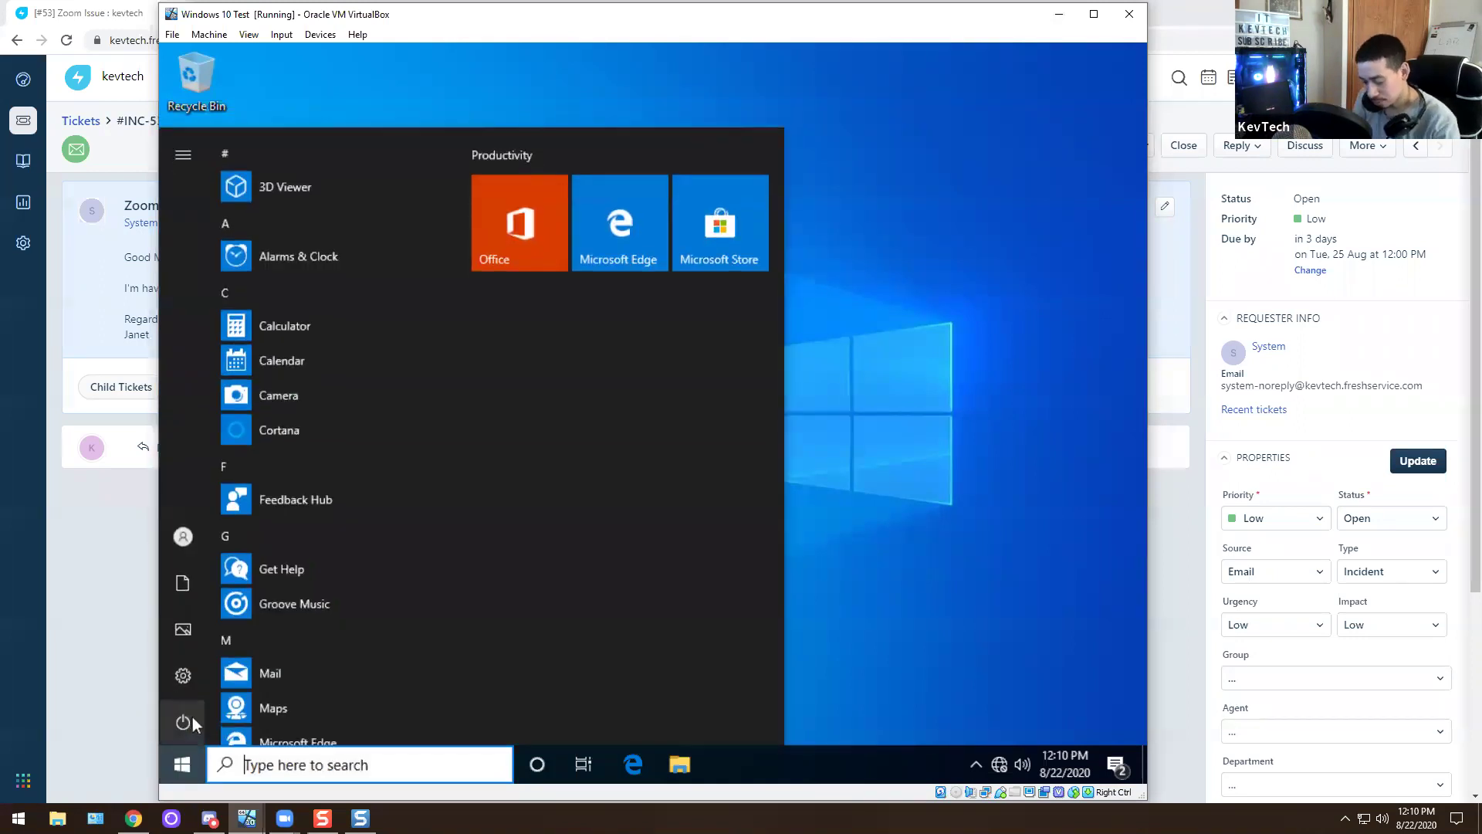
{"action": "type", "text": "priv"}
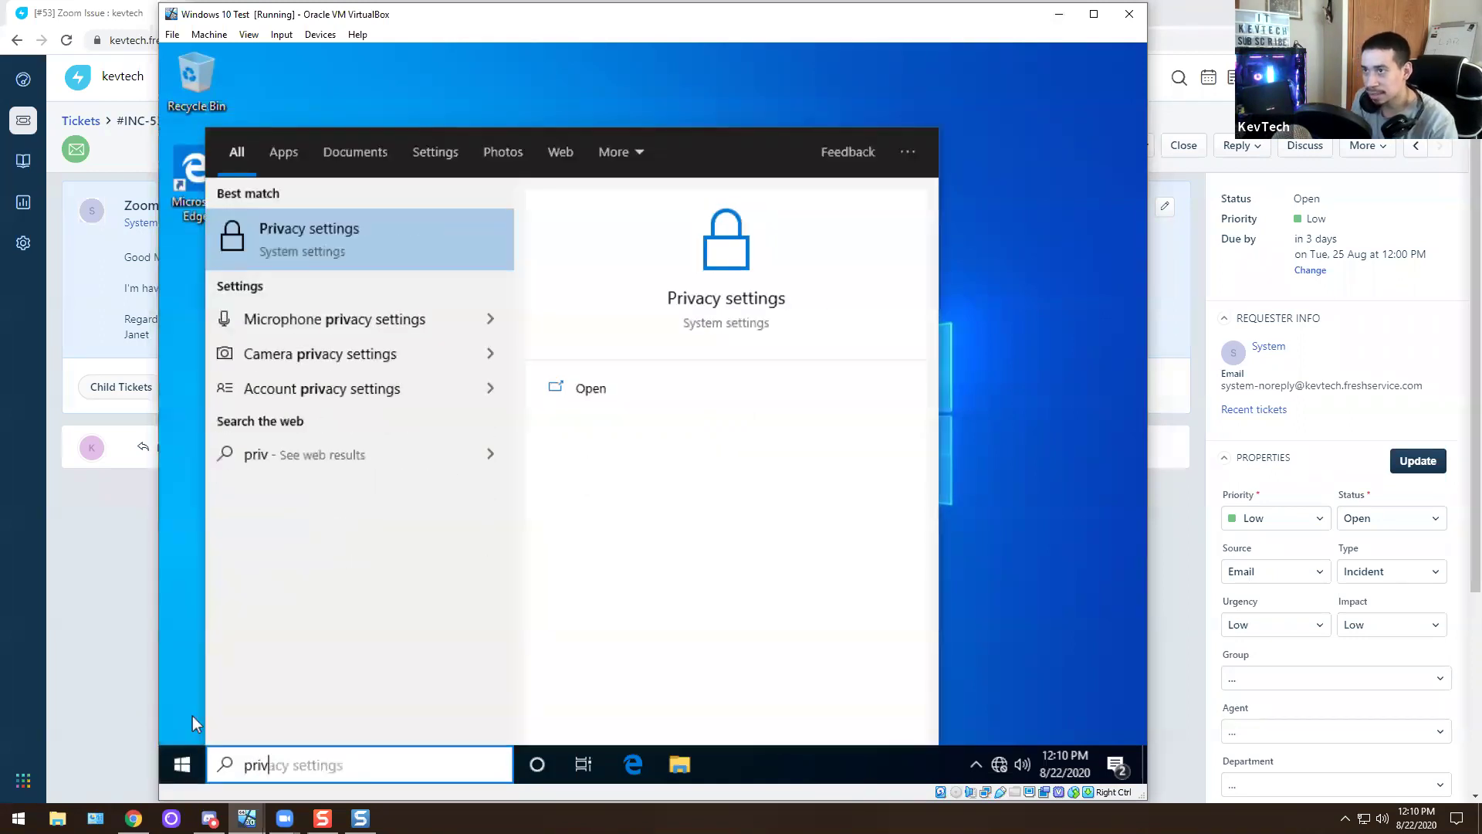
{"action": "key", "text": "Down"}
{"action": "key", "text": "Down"}
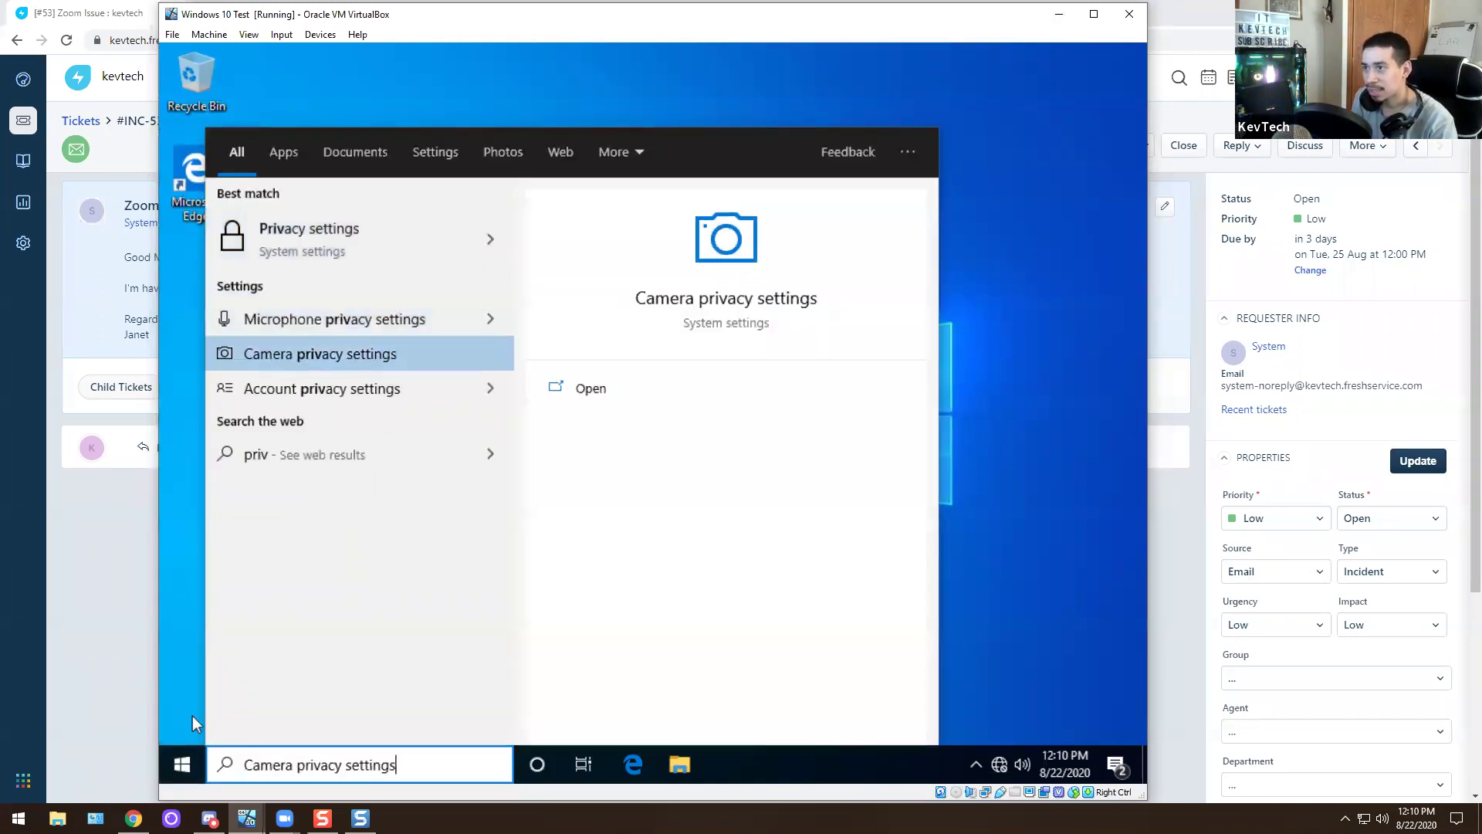
{"action": "key", "text": "Return"}
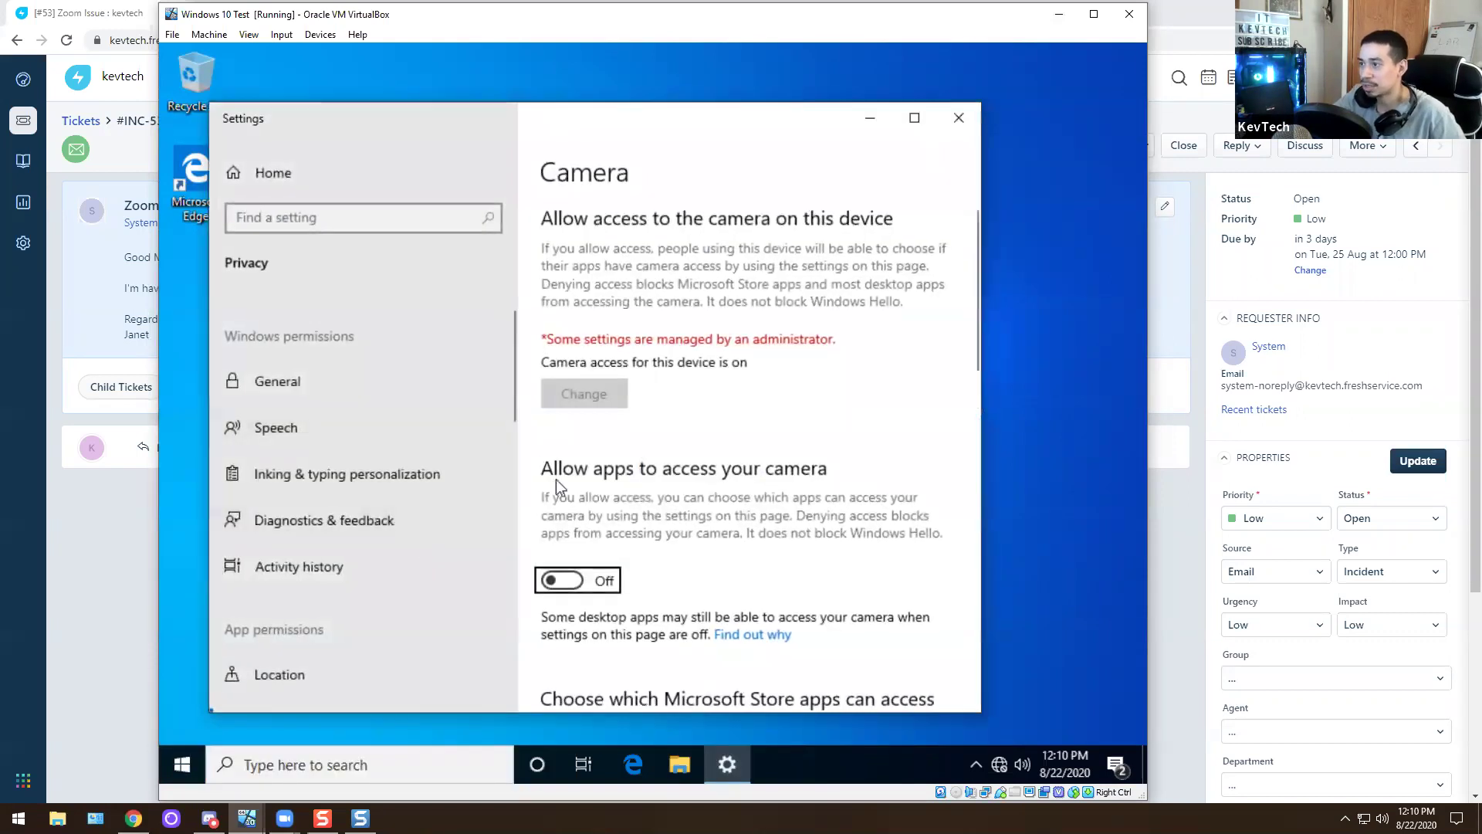
Allow apps to access the camera, look through the per-app permissions, and close Settings
{"action": "scroll", "coordinate": [683, 503], "scroll_direction": "down", "scroll_amount": 1}
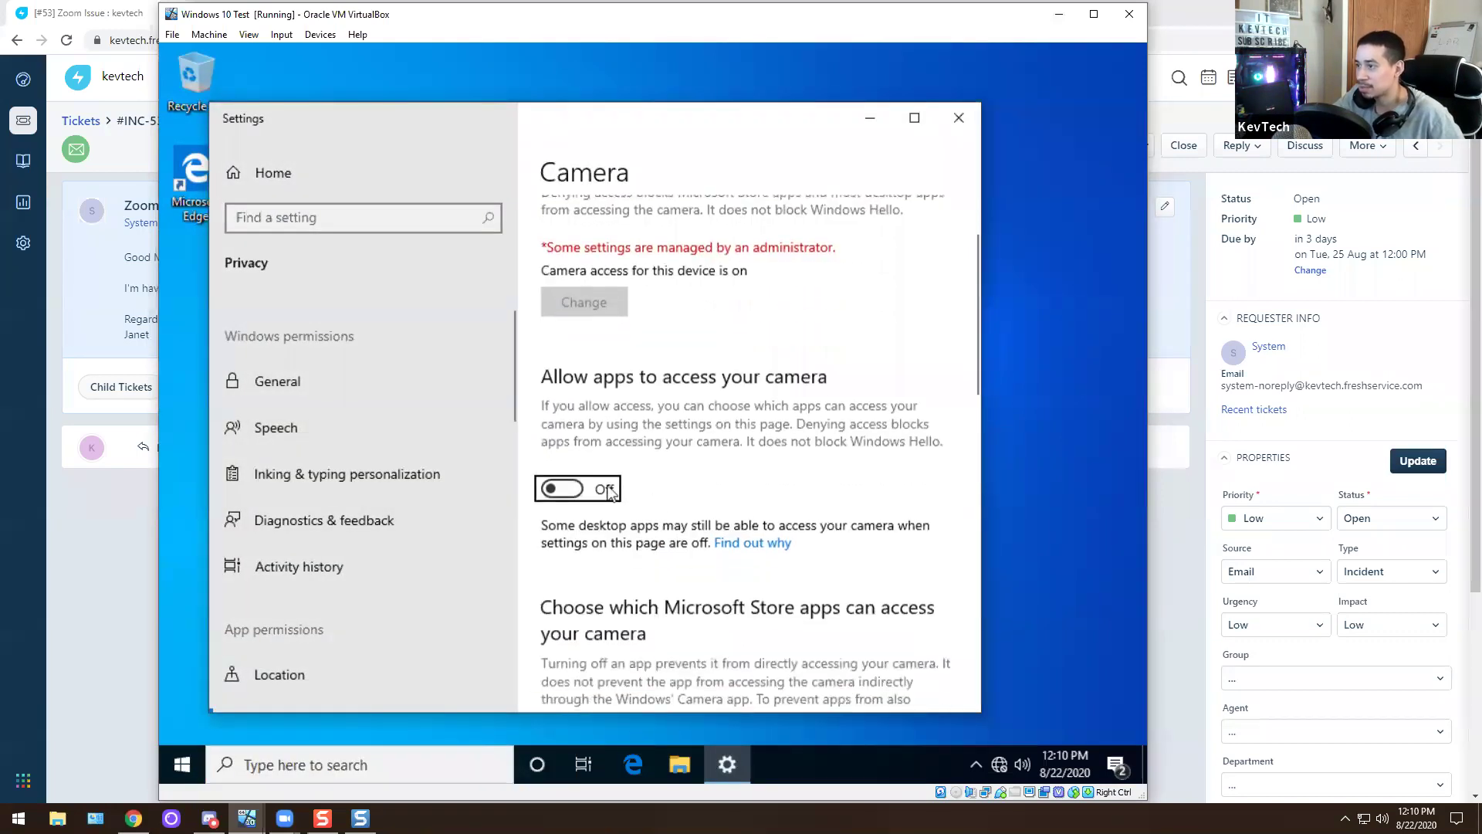
{"action": "left_click", "coordinate": [562, 489]}
{"action": "scroll", "coordinate": [661, 354], "scroll_direction": "down", "scroll_amount": 8}
{"action": "scroll", "coordinate": [664, 386], "scroll_direction": "up", "scroll_amount": 3}
{"action": "left_click", "coordinate": [958, 117]}
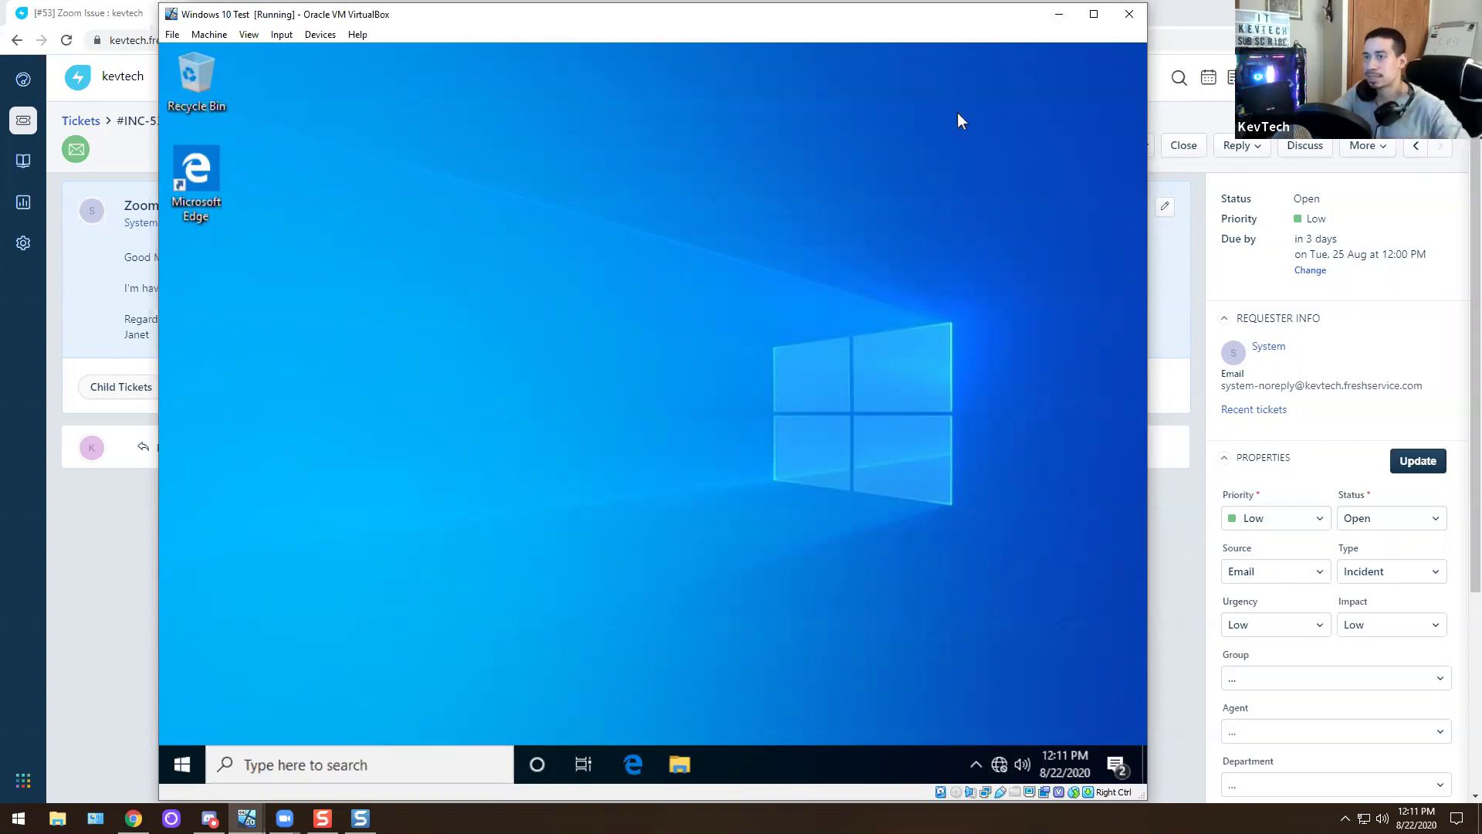
Switch to the browser and start a private note on the Zoom Issue ticket with the correctly spelled words "microphone was"
{"action": "left_click", "coordinate": [150, 484]}
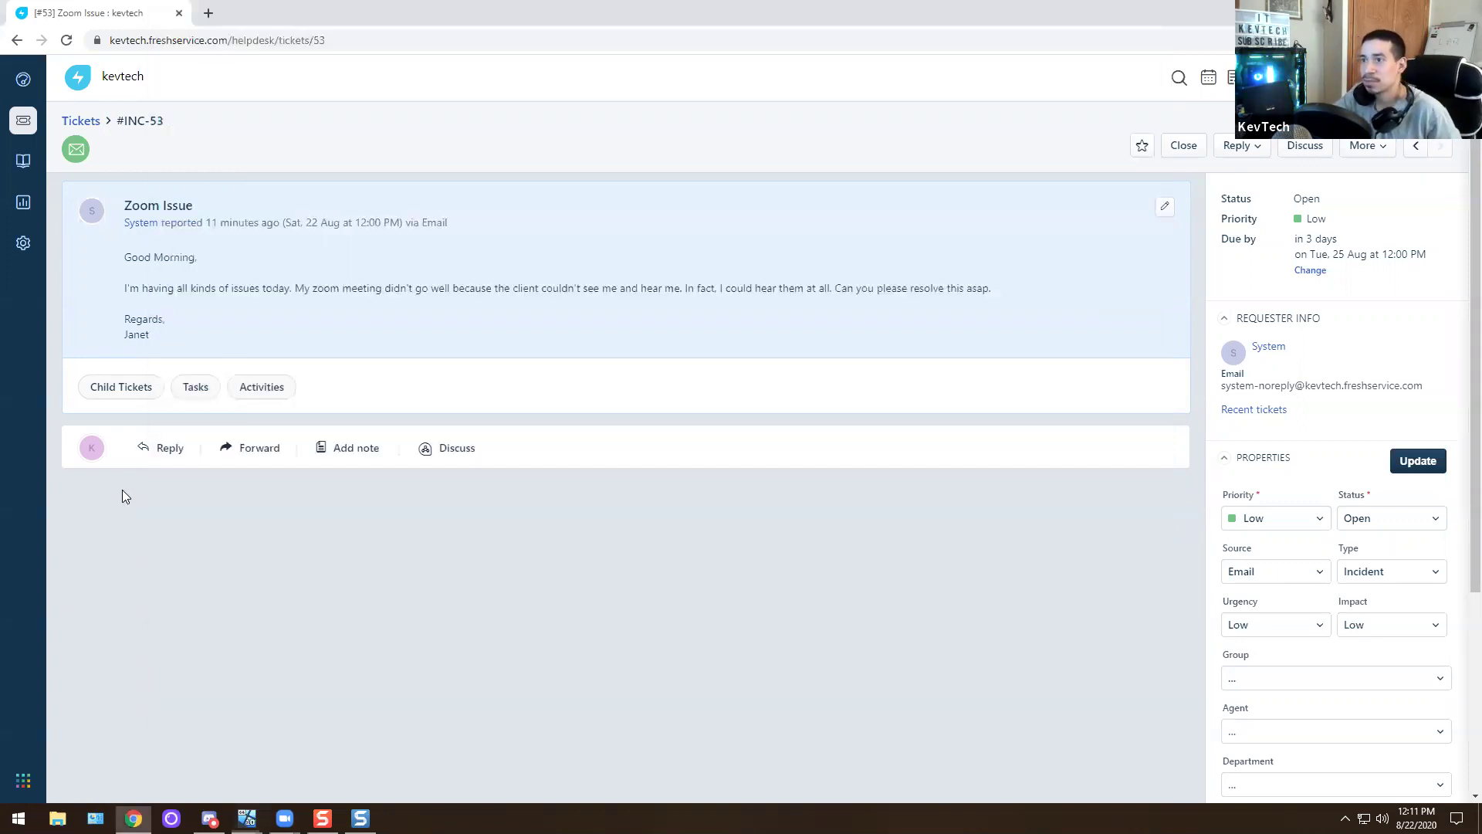
{"action": "left_click", "coordinate": [347, 451]}
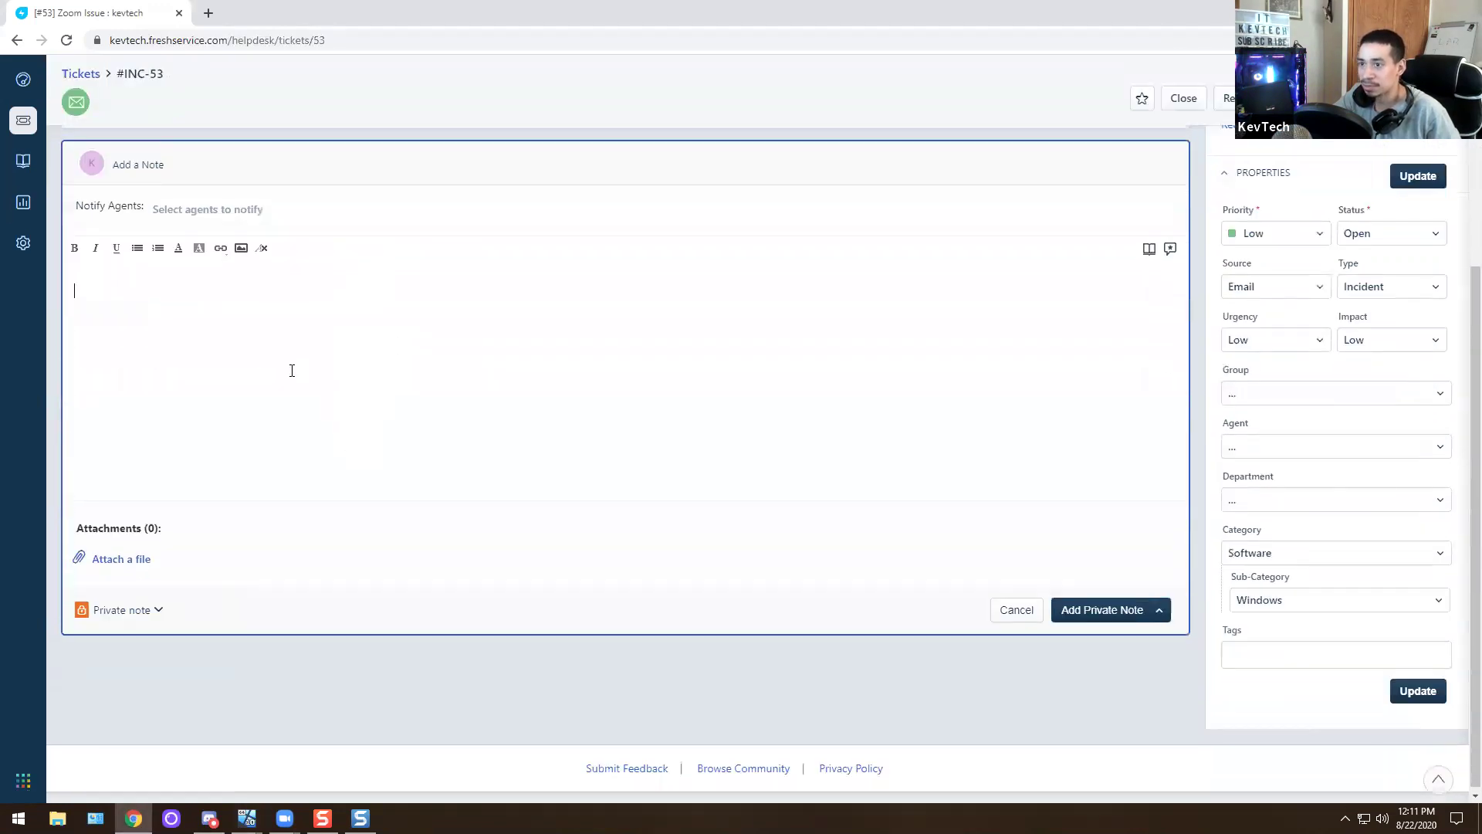
{"action": "scroll", "coordinate": [291, 369], "scroll_direction": "up", "scroll_amount": 2}
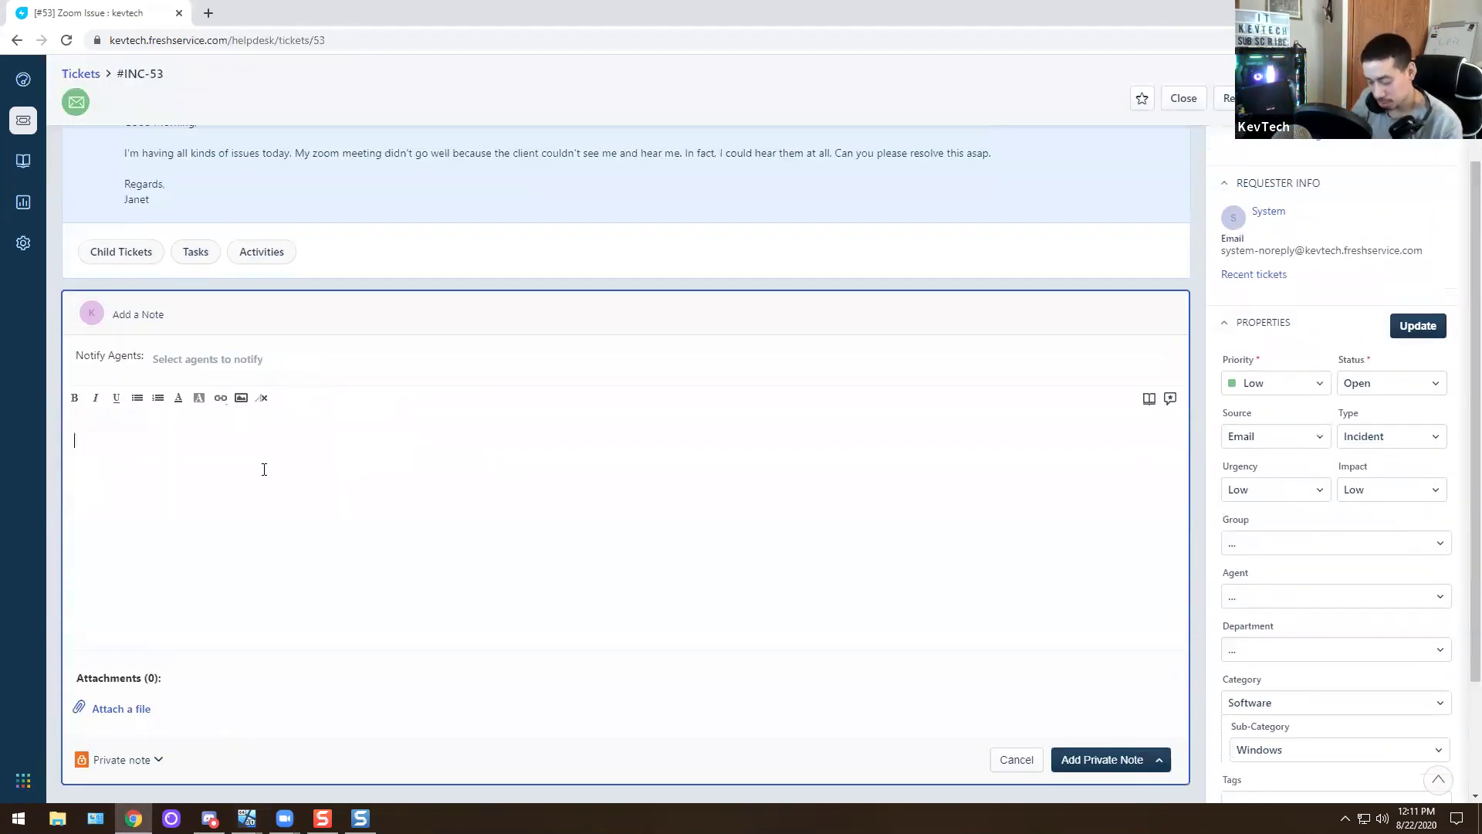
{"action": "type", "text": "mic"}
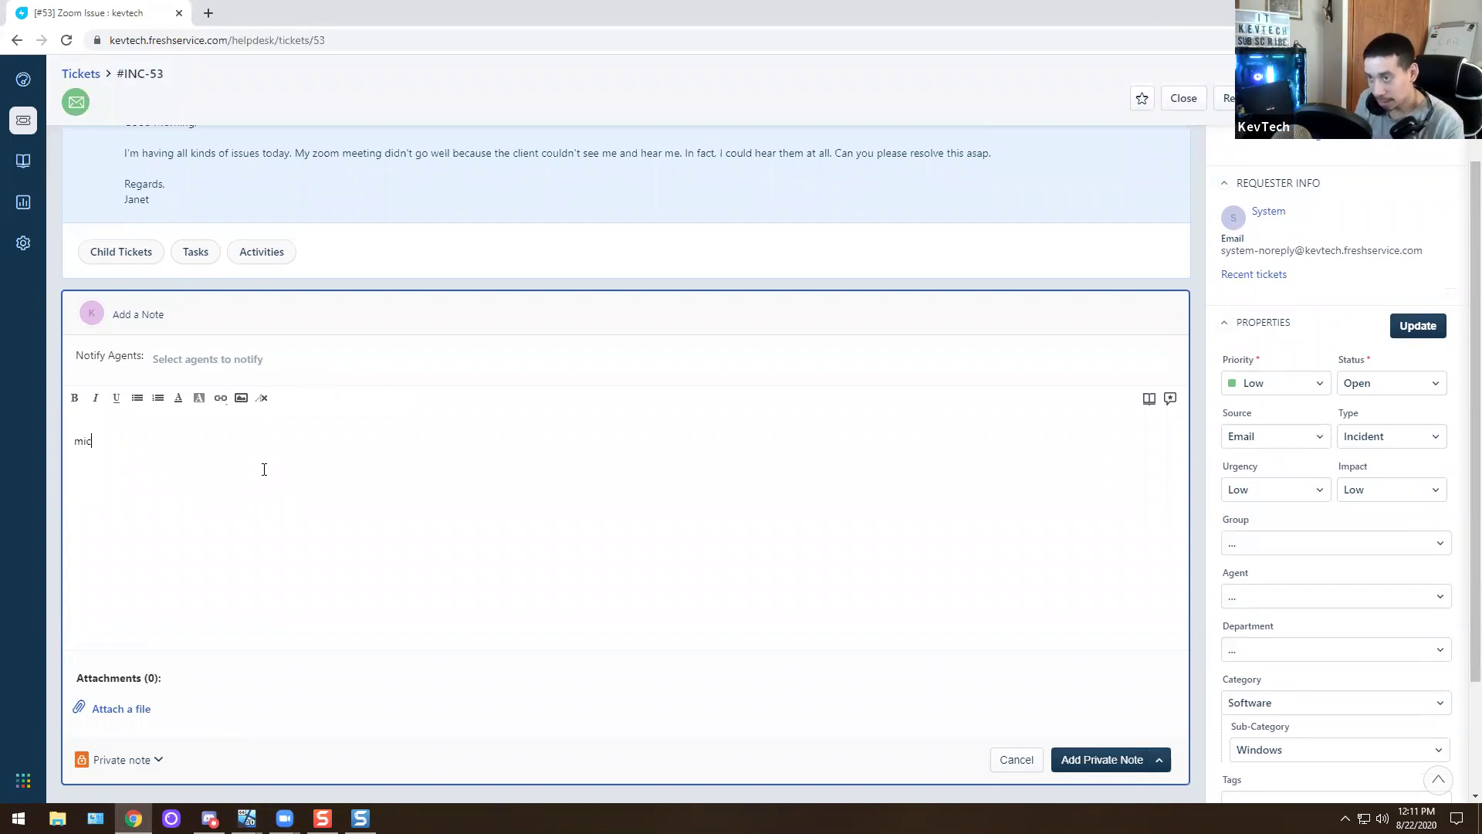
{"action": "type", "text": "rp"}
{"action": "type", "text": "hpone was"}
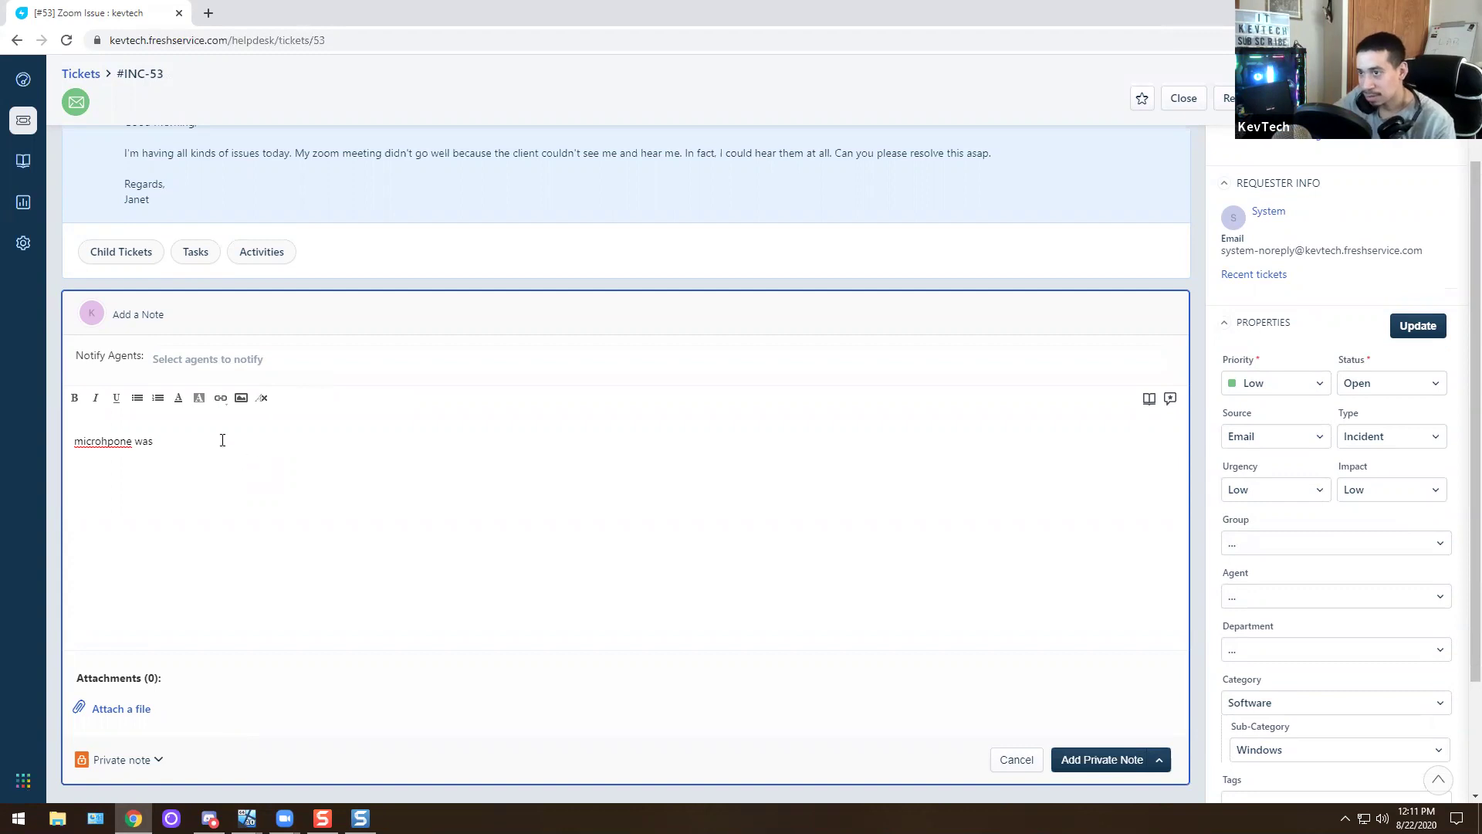
{"action": "right_click", "coordinate": [97, 439]}
{"action": "left_click", "coordinate": [196, 447]}
Continue the note with "muted. privacy settings for camera and mic was disabled. I allowed the"
{"action": "type", "text": "muted. pir"}
{"action": "type", "text": "vacy"}
{"action": "key", "text": "BackSpace"}
{"action": "key", "text": "BackSpace"}
{"action": "key", "text": "BackSpace"}
{"action": "type", "text": "ivacy "}
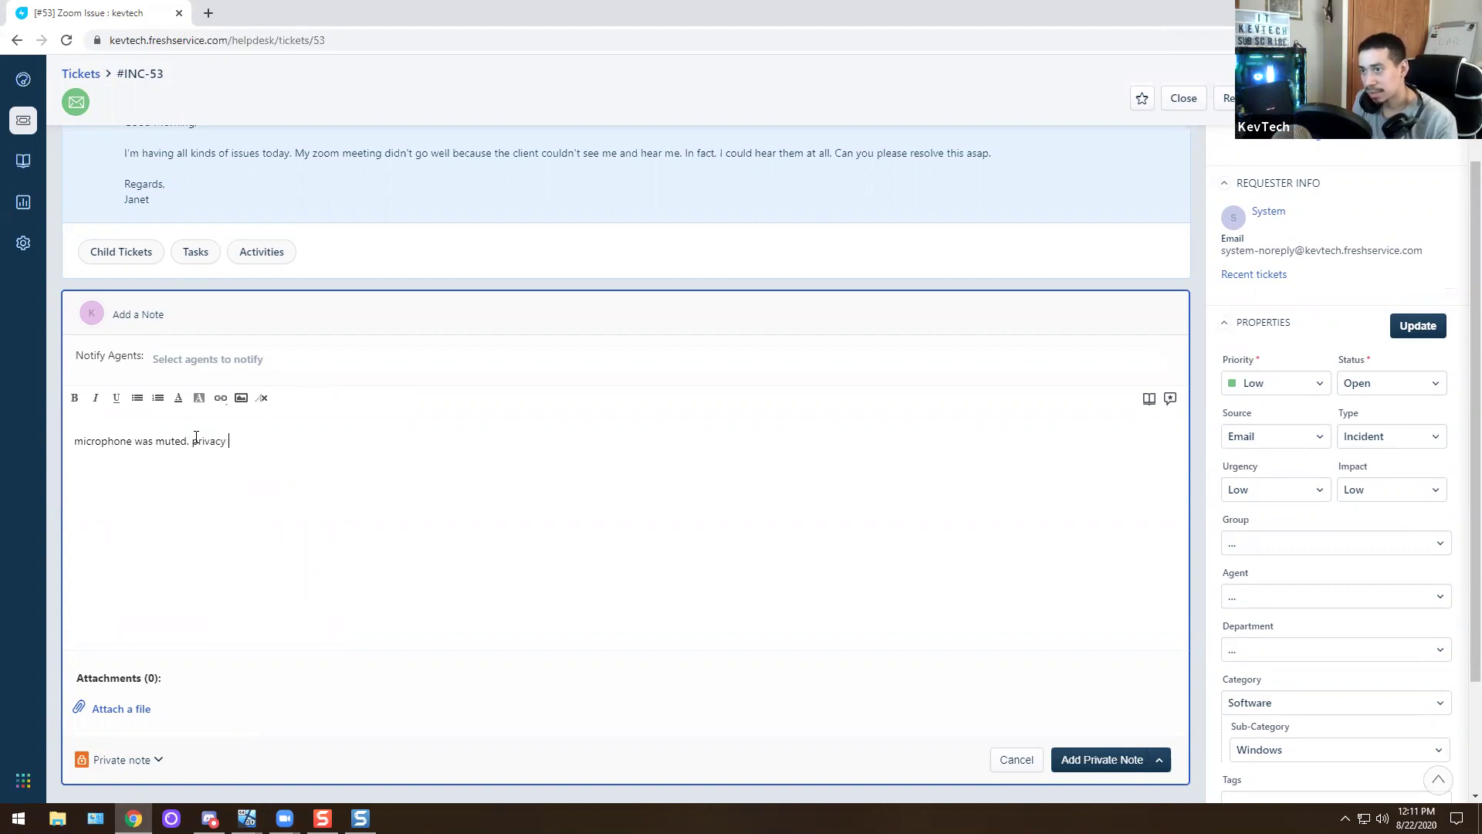
{"action": "type", "text": "settings for camera and mic was disabled. I allowed the cma"}
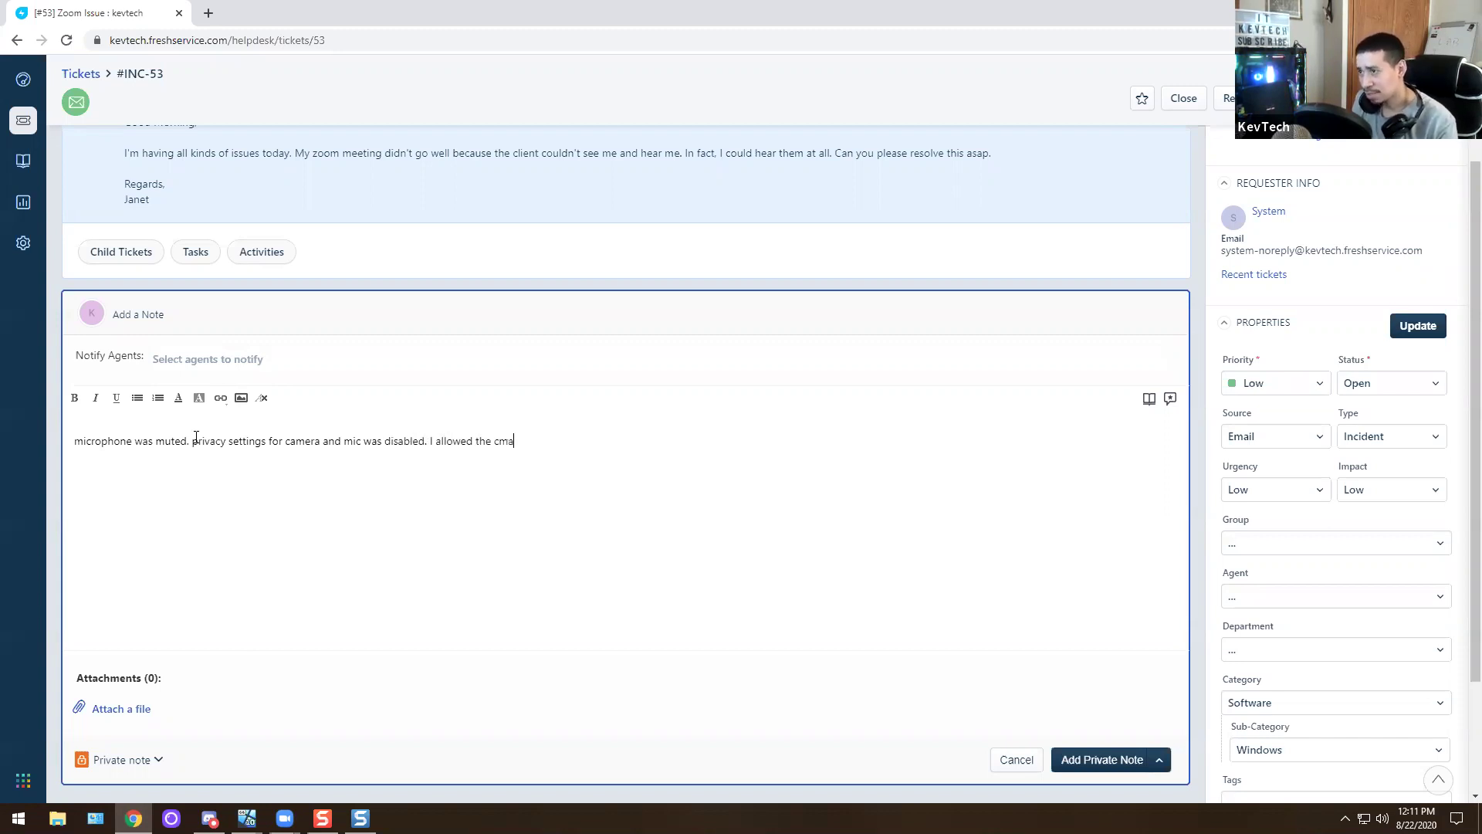
{"action": "key", "text": "BackSpace"}
{"action": "key", "text": "BackSpace"}
Append "camera just now. I also did a zoom meeting test with her to make sure that her sound and video is working." and save the note
{"action": "type", "text": "amera just now. I also did a zoom meeting test with her to make sure that her sound and video is wokring"}
{"action": "key", "text": "BackSpace"}
{"action": "key", "text": "BackSpace"}
{"action": "key", "text": "BackSpace"}
{"action": "key", "text": "BackSpace"}
{"action": "key", "text": "BackSpace"}
{"action": "type", "text": "rking."}
{"action": "left_click", "coordinate": [1093, 761]}
{"action": "scroll", "coordinate": [809, 473], "scroll_direction": "up", "scroll_amount": 3}
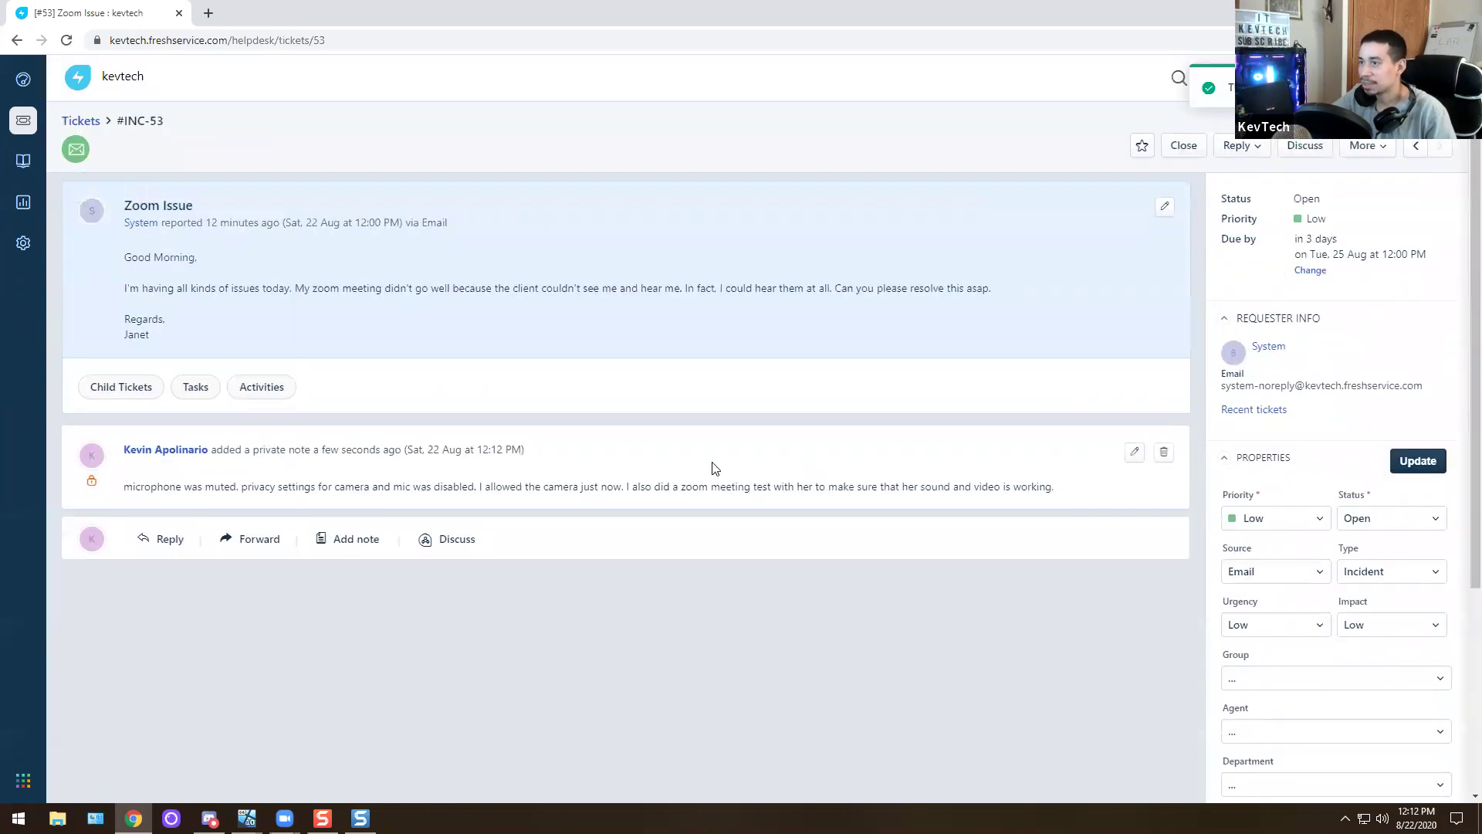
Close the Zoom Issue ticket and open the Language Pack ticket
{"action": "left_click", "coordinate": [1189, 159]}
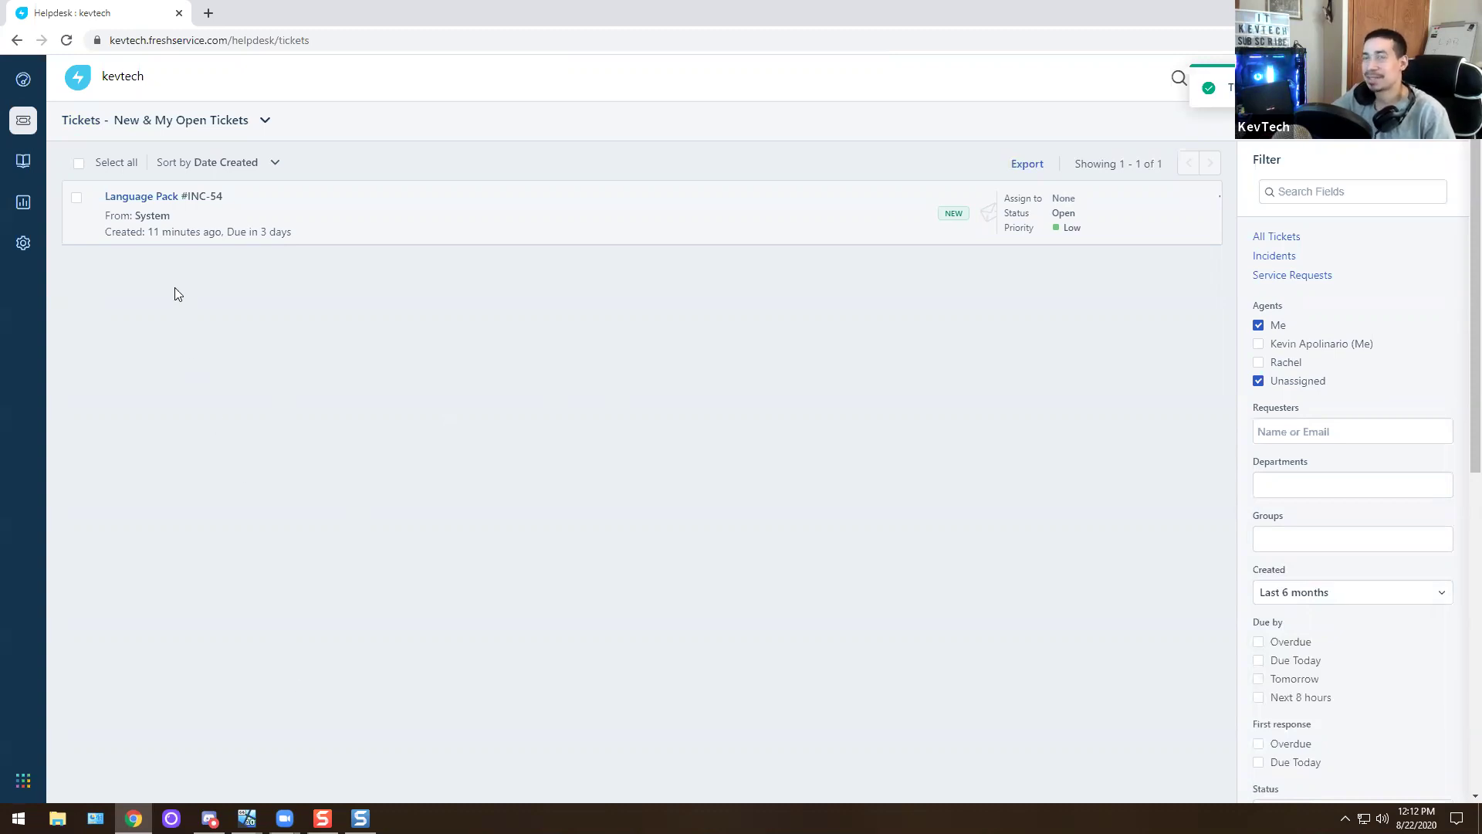
{"action": "left_click", "coordinate": [124, 199]}
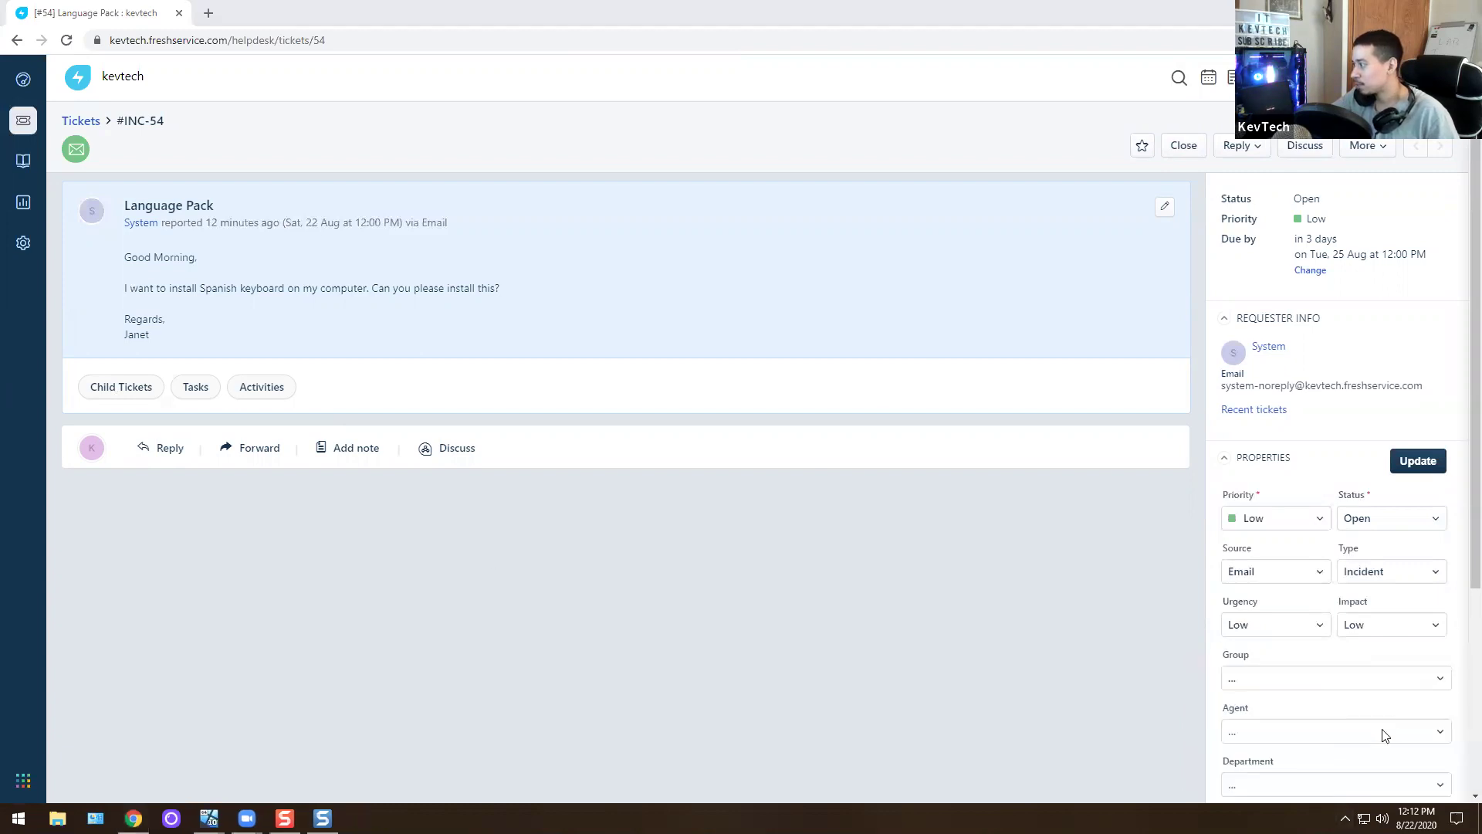
{"action": "left_click", "coordinate": [1345, 818]}
{"action": "right_click", "coordinate": [1345, 788]}
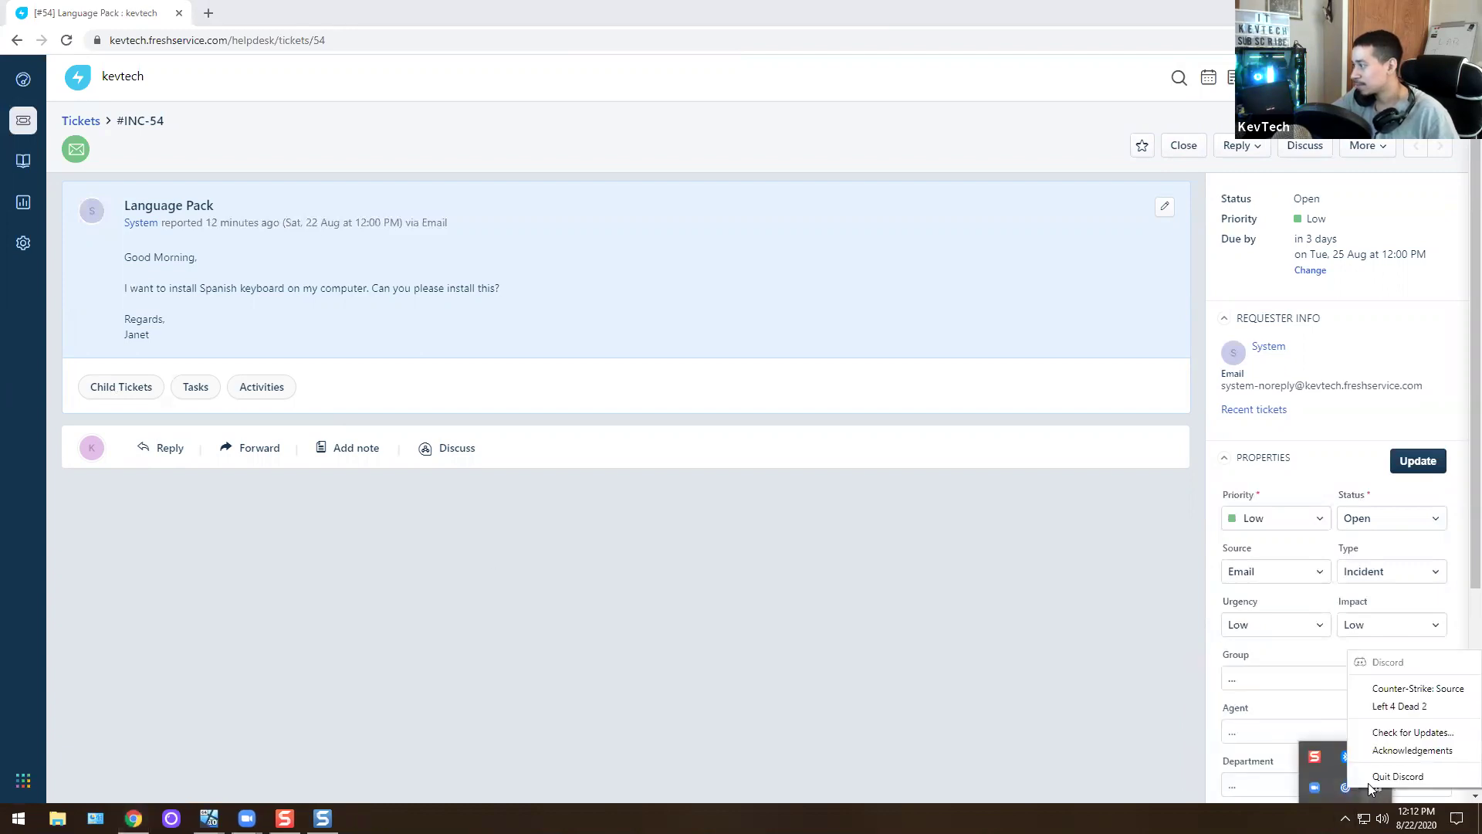
{"action": "left_click", "coordinate": [809, 665]}
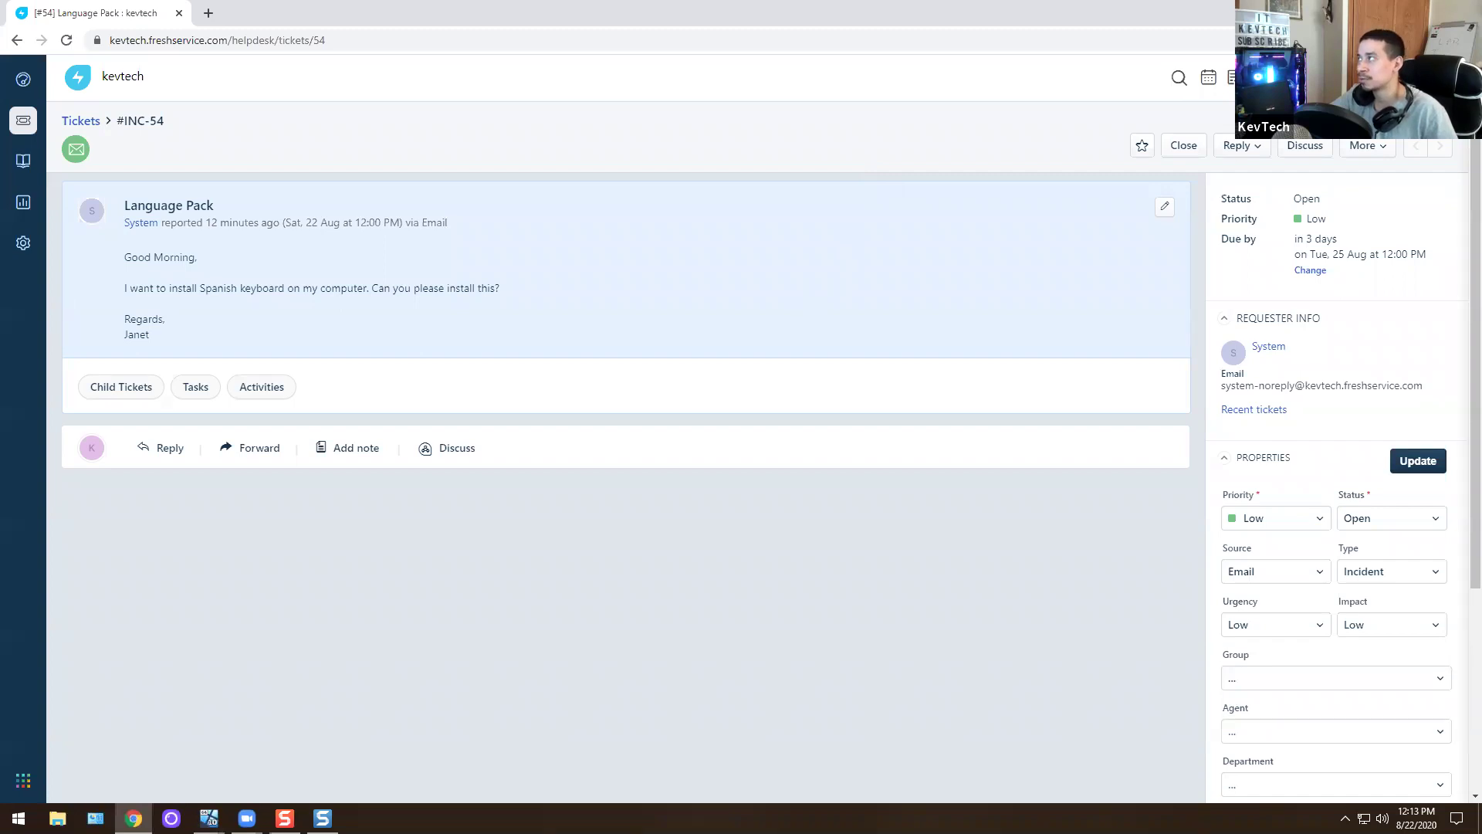
Switch to the Windows 10 virtual machine, search Windows for "langu", and open the Language settings
{"action": "key", "text": "alt+Tab"}
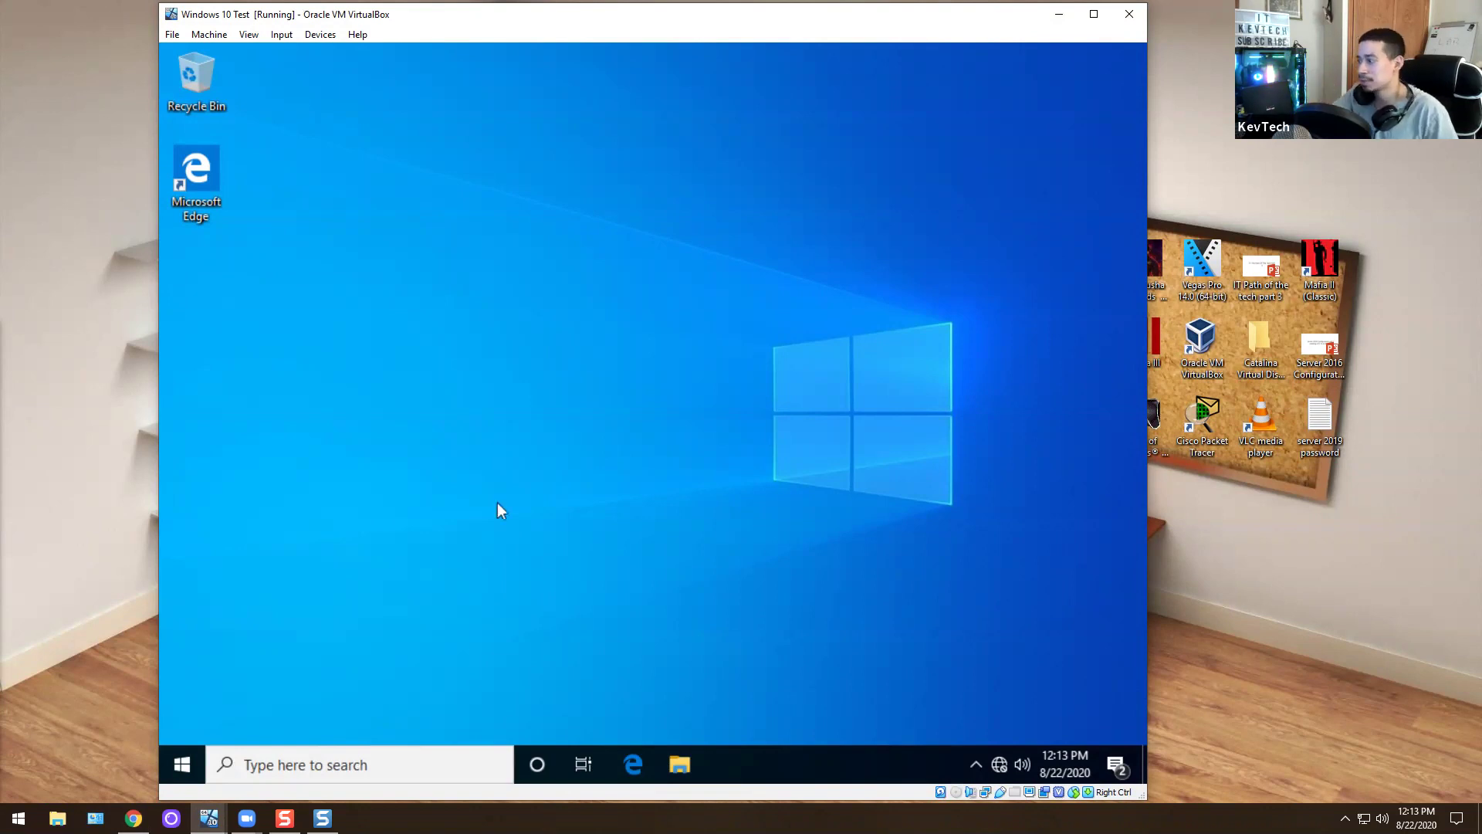
{"action": "left_click", "coordinate": [976, 764]}
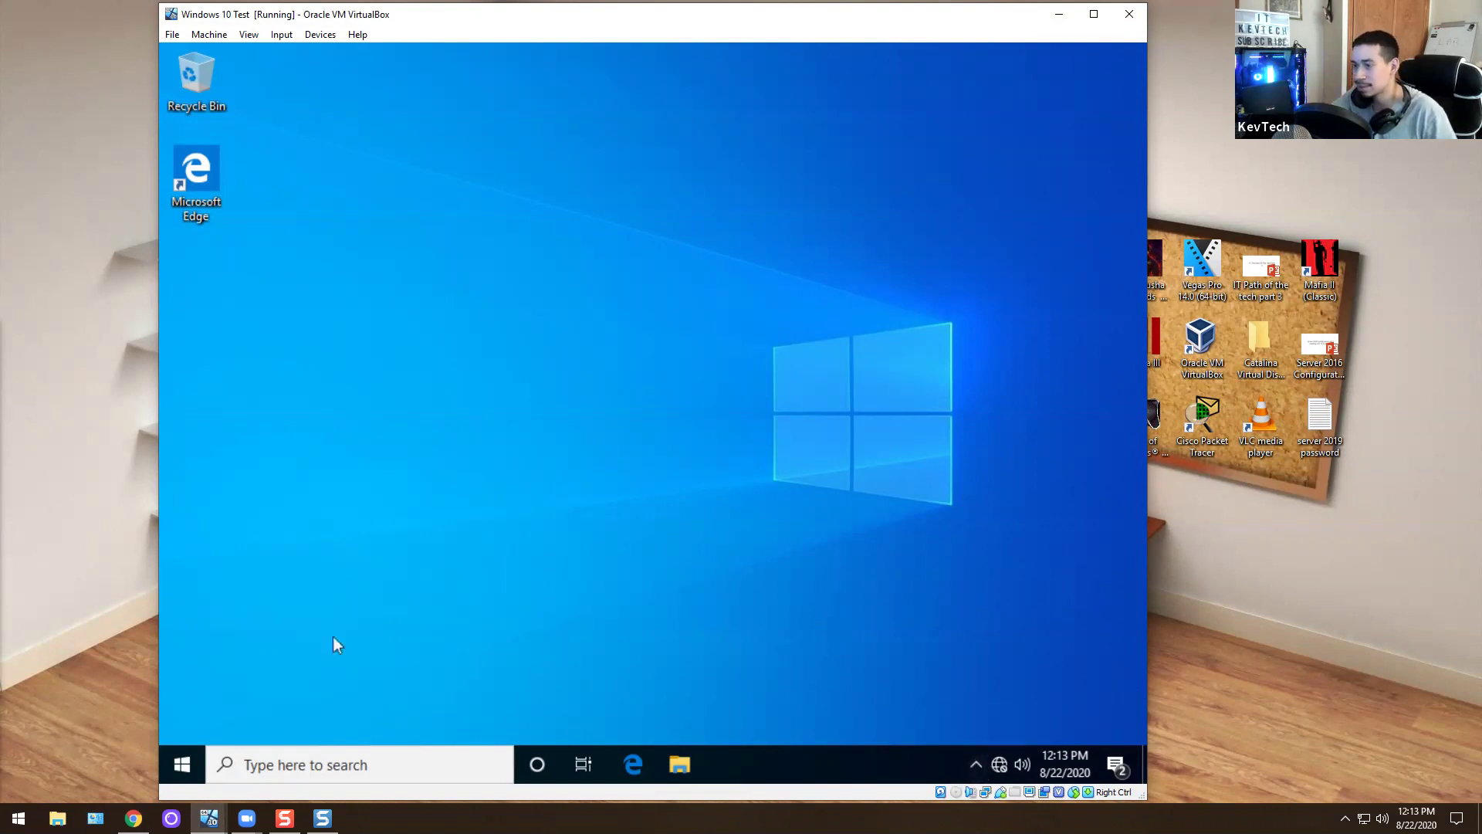
{"action": "left_click", "coordinate": [166, 756]}
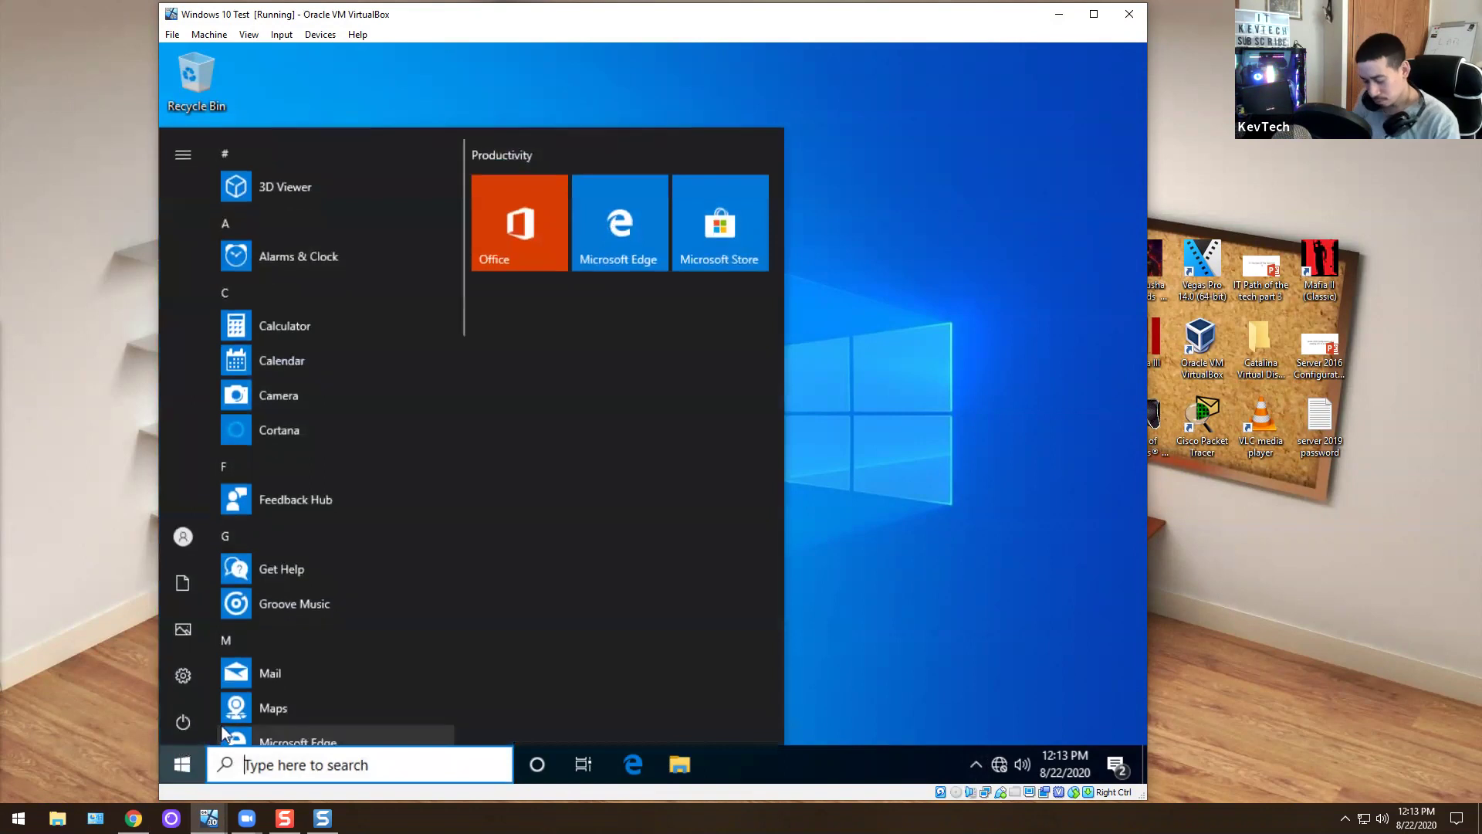
{"action": "type", "text": "langu"}
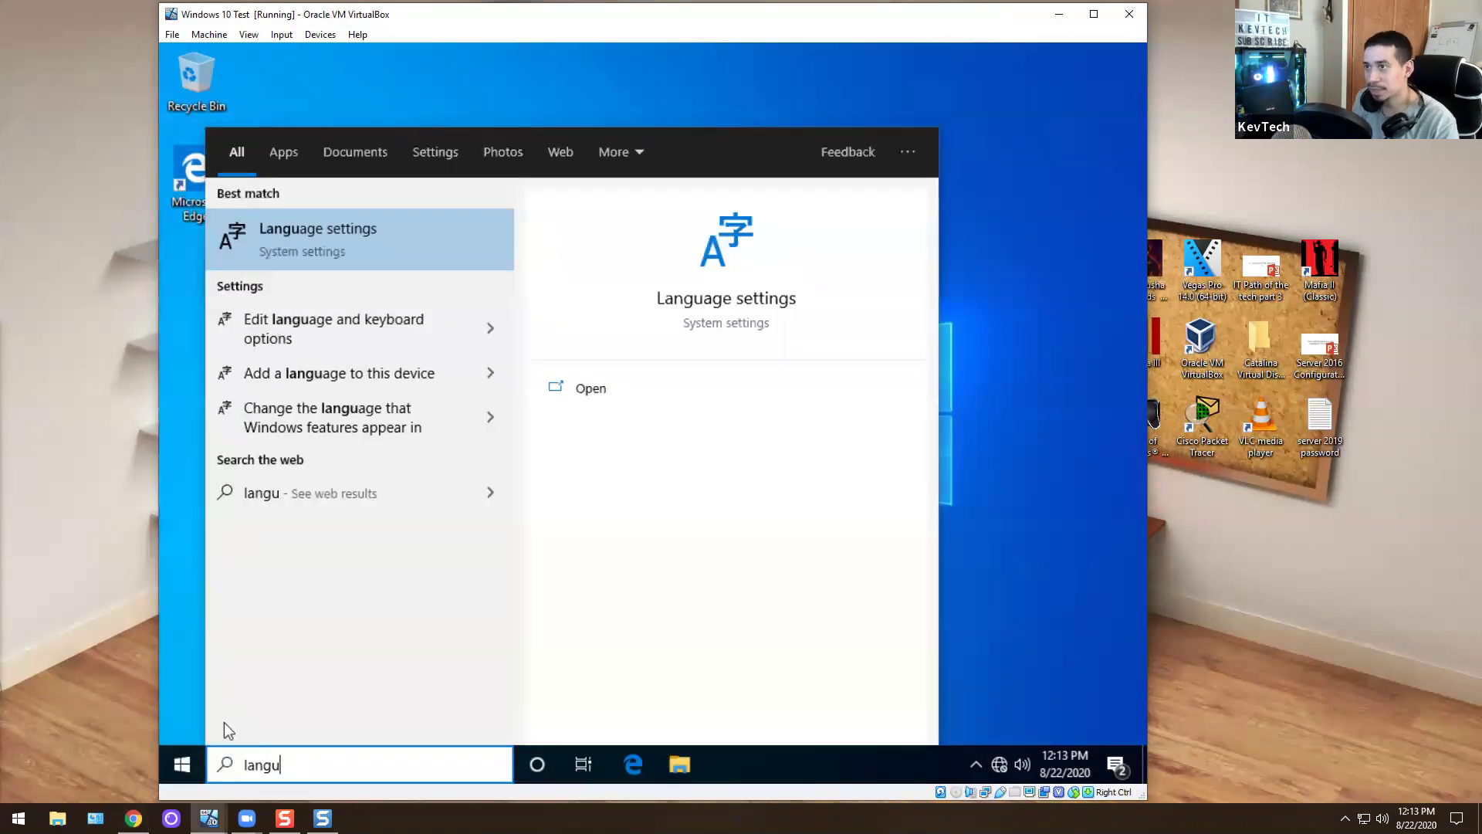
{"action": "key", "text": "Return"}
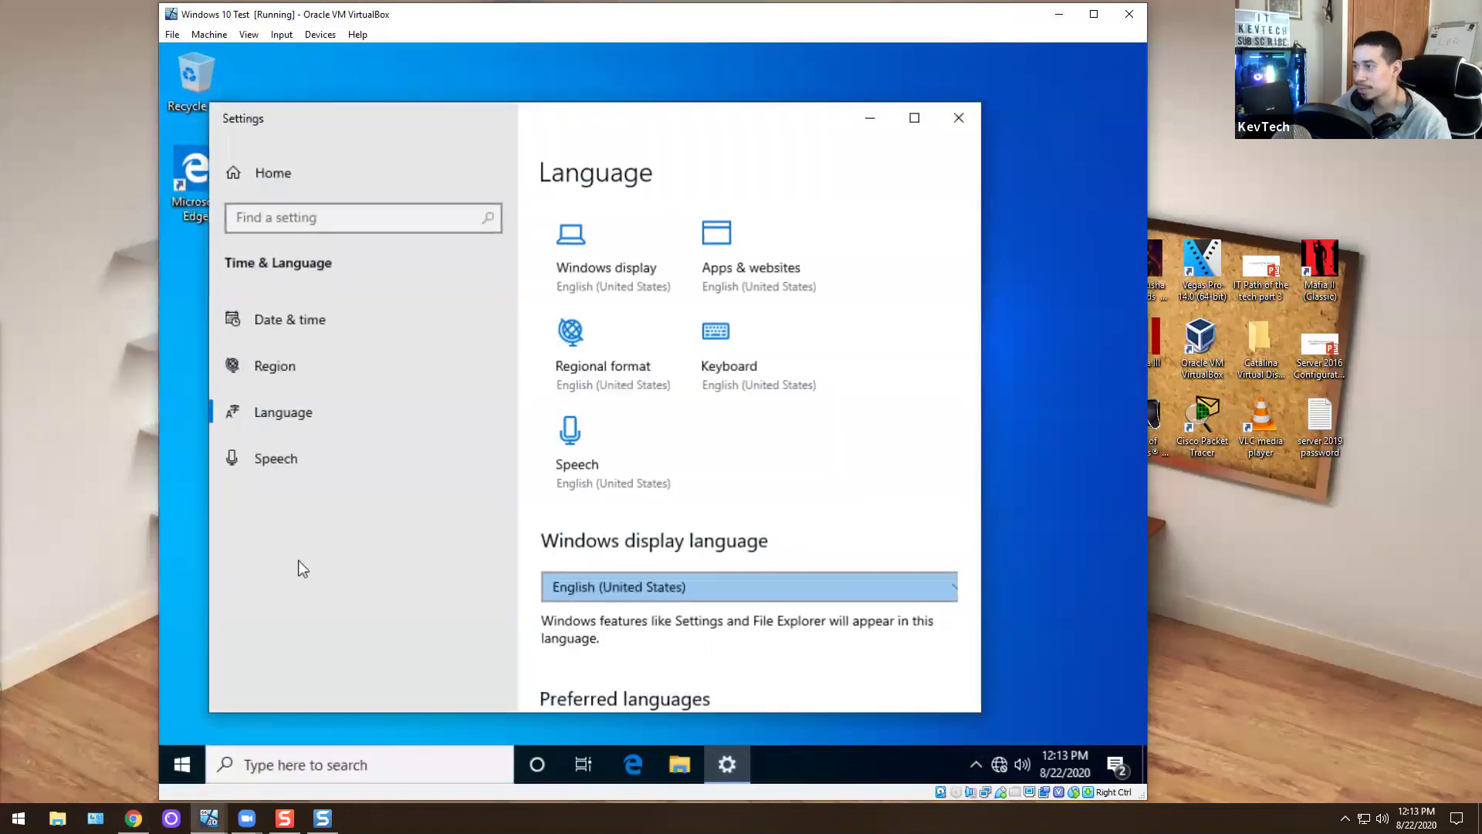
Look over the preferred languages on the Language page and open the Keyboard settings to review the input method options
{"action": "scroll", "coordinate": [610, 409], "scroll_direction": "down", "scroll_amount": 5}
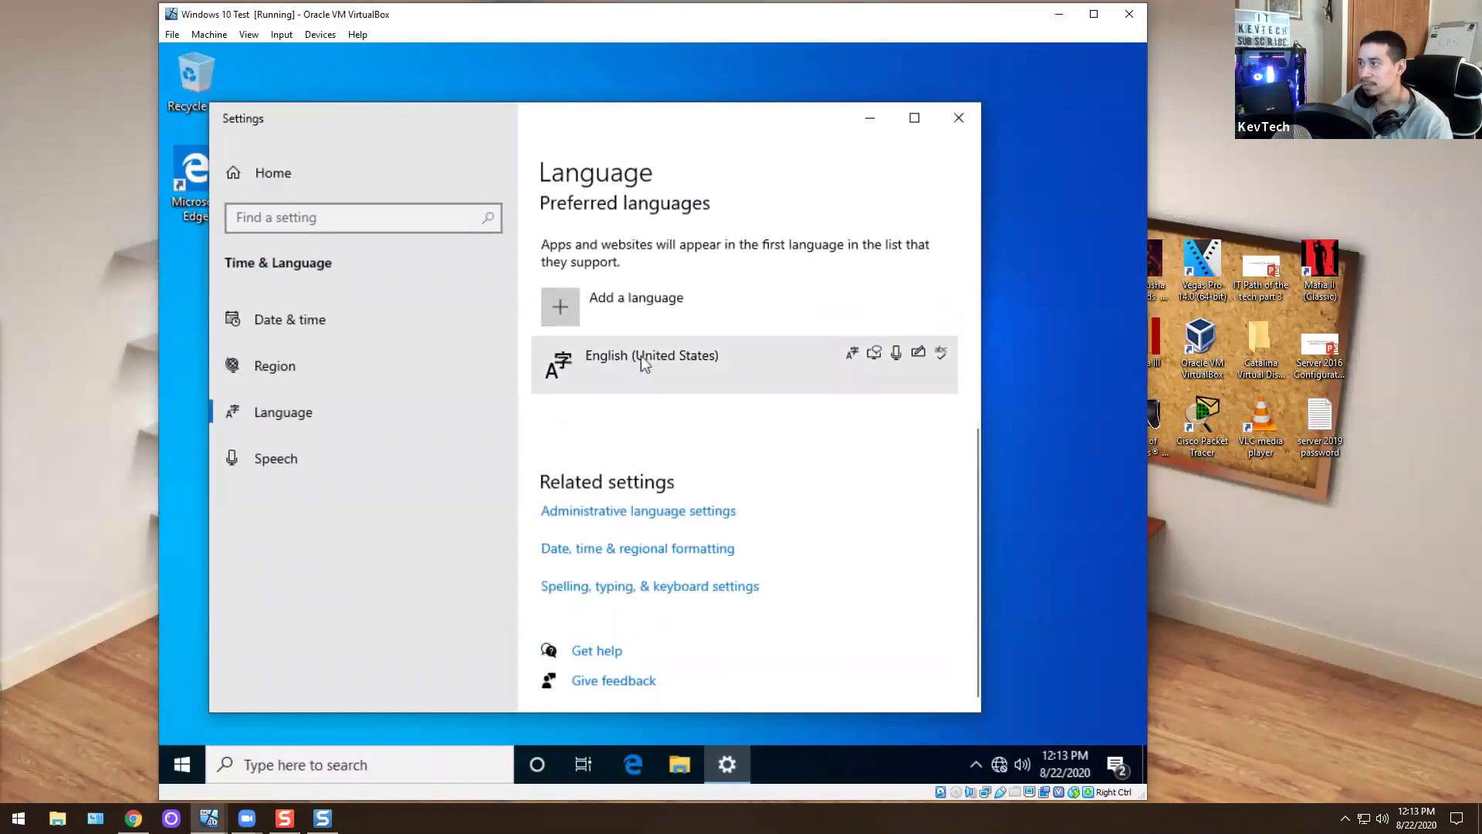
{"action": "scroll", "coordinate": [632, 398], "scroll_direction": "up", "scroll_amount": 5}
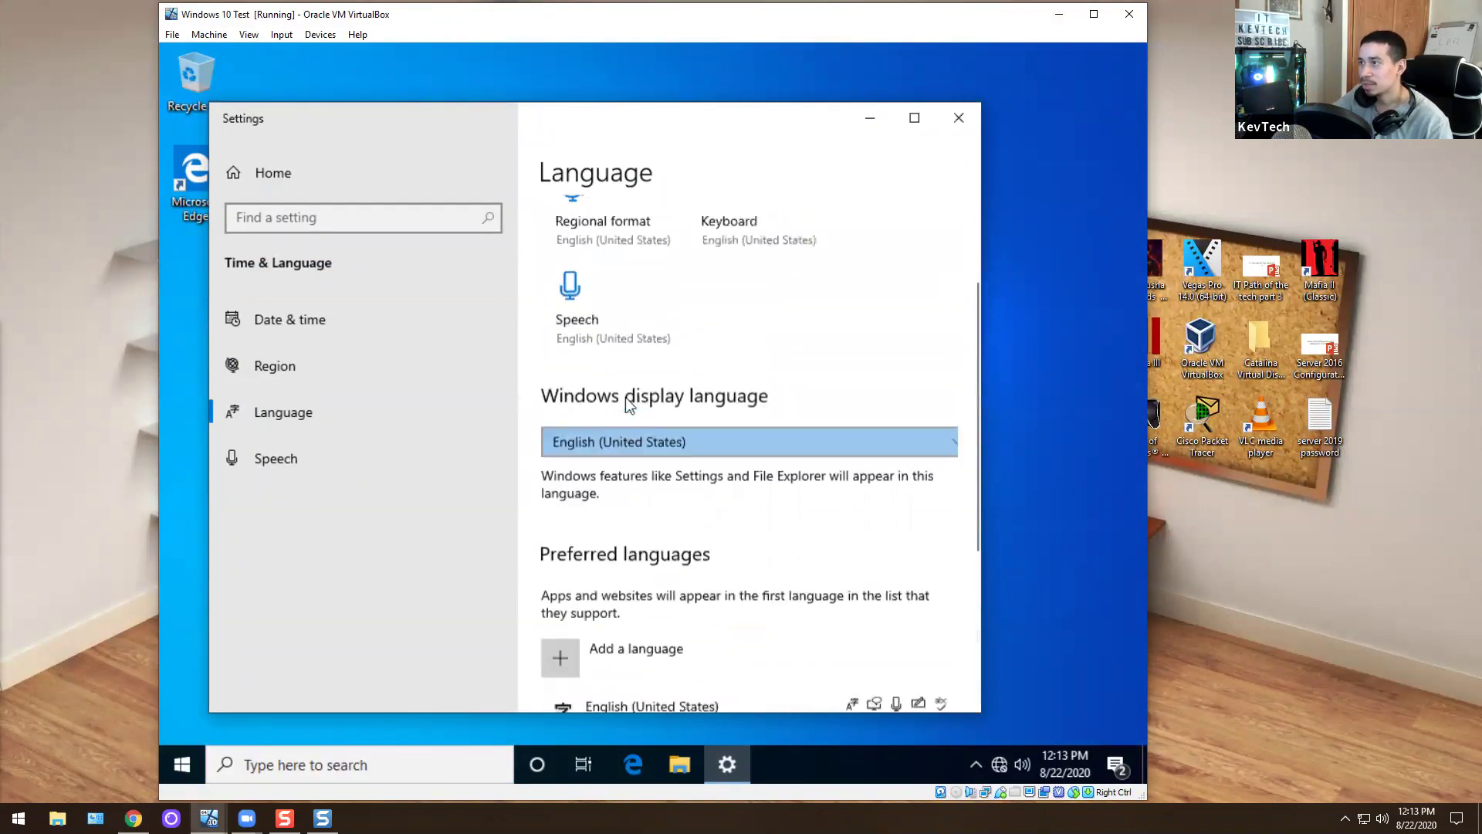
{"action": "left_click", "coordinate": [744, 382]}
{"action": "scroll", "coordinate": [528, 425], "scroll_direction": "down", "scroll_amount": 1}
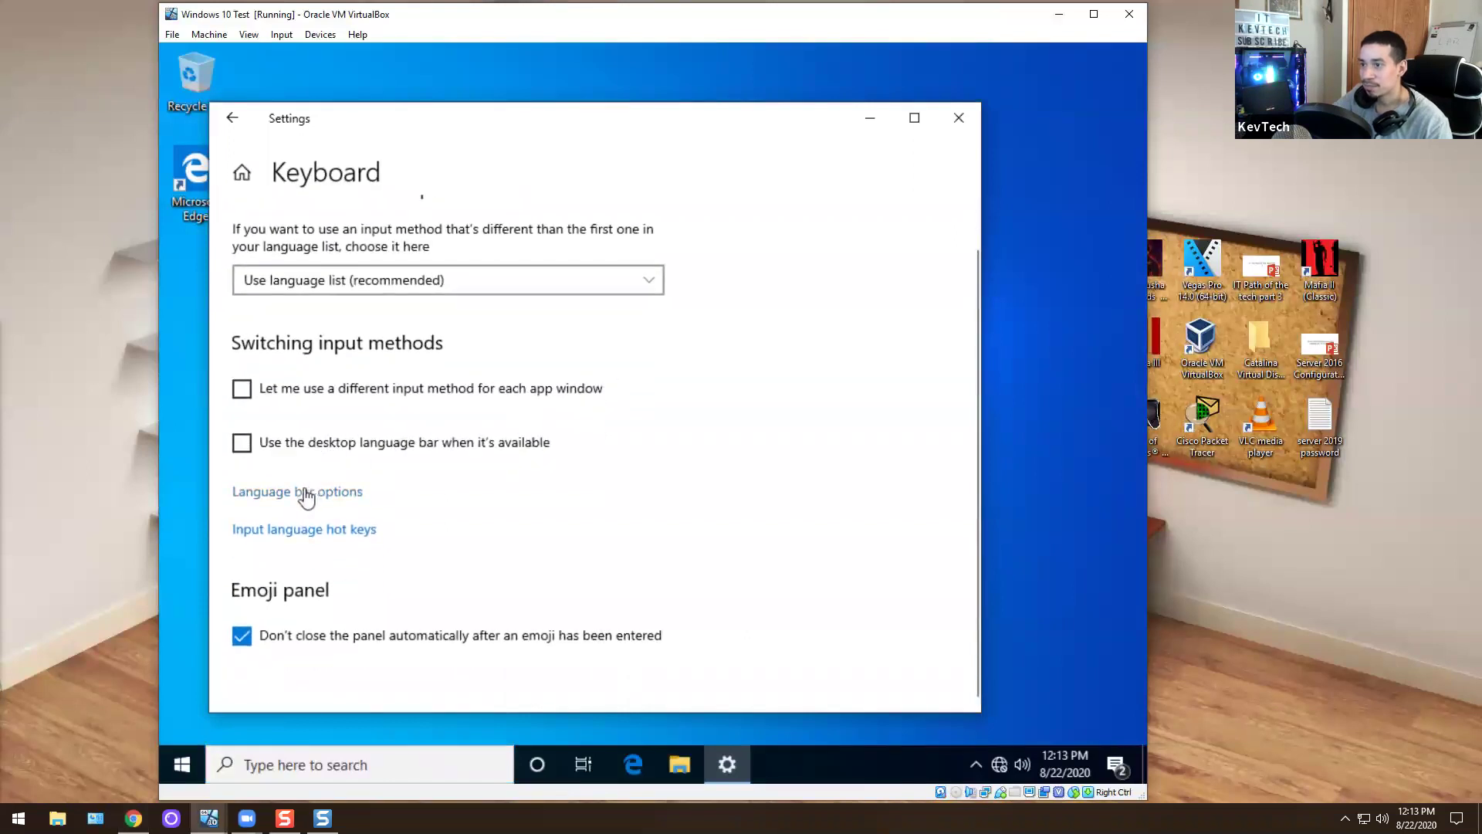
Review the input language hot keys, their key sequence and the Language Bar options without changes, and return to the Language page
{"action": "left_click", "coordinate": [308, 530]}
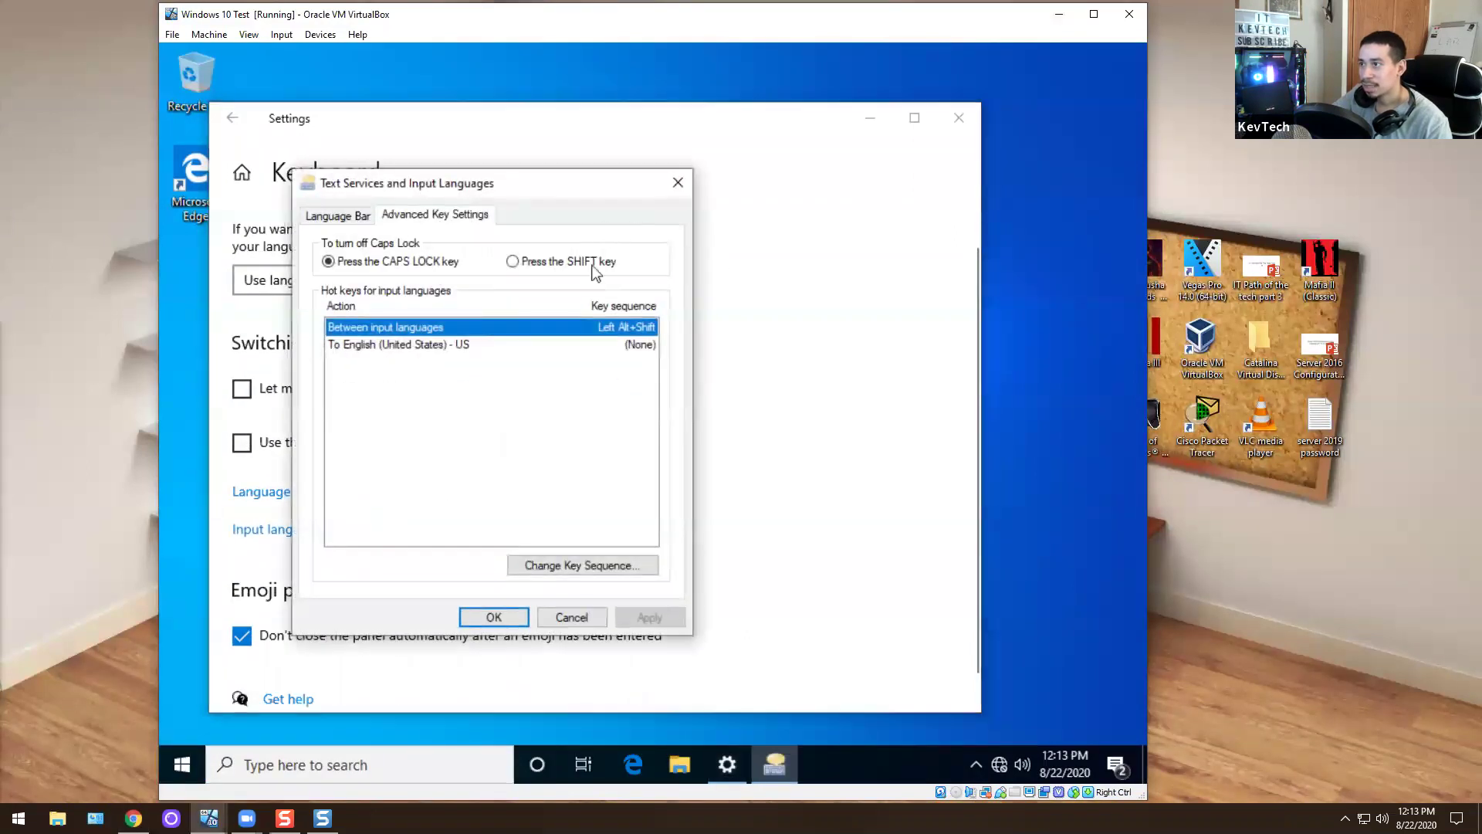
{"action": "left_click", "coordinate": [448, 348]}
{"action": "left_click", "coordinate": [428, 330]}
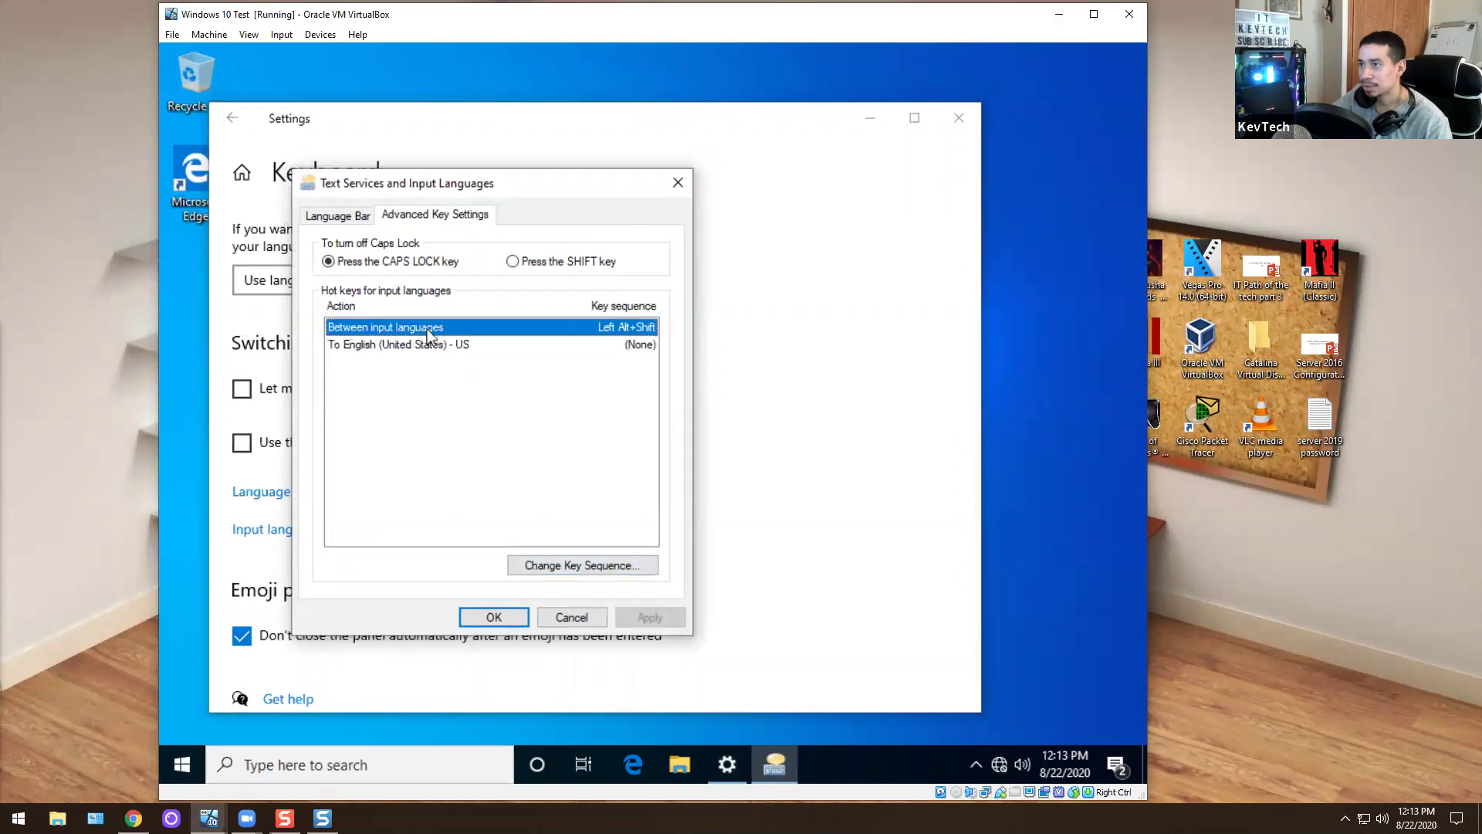
{"action": "left_click", "coordinate": [598, 572]}
{"action": "left_click", "coordinate": [632, 365]}
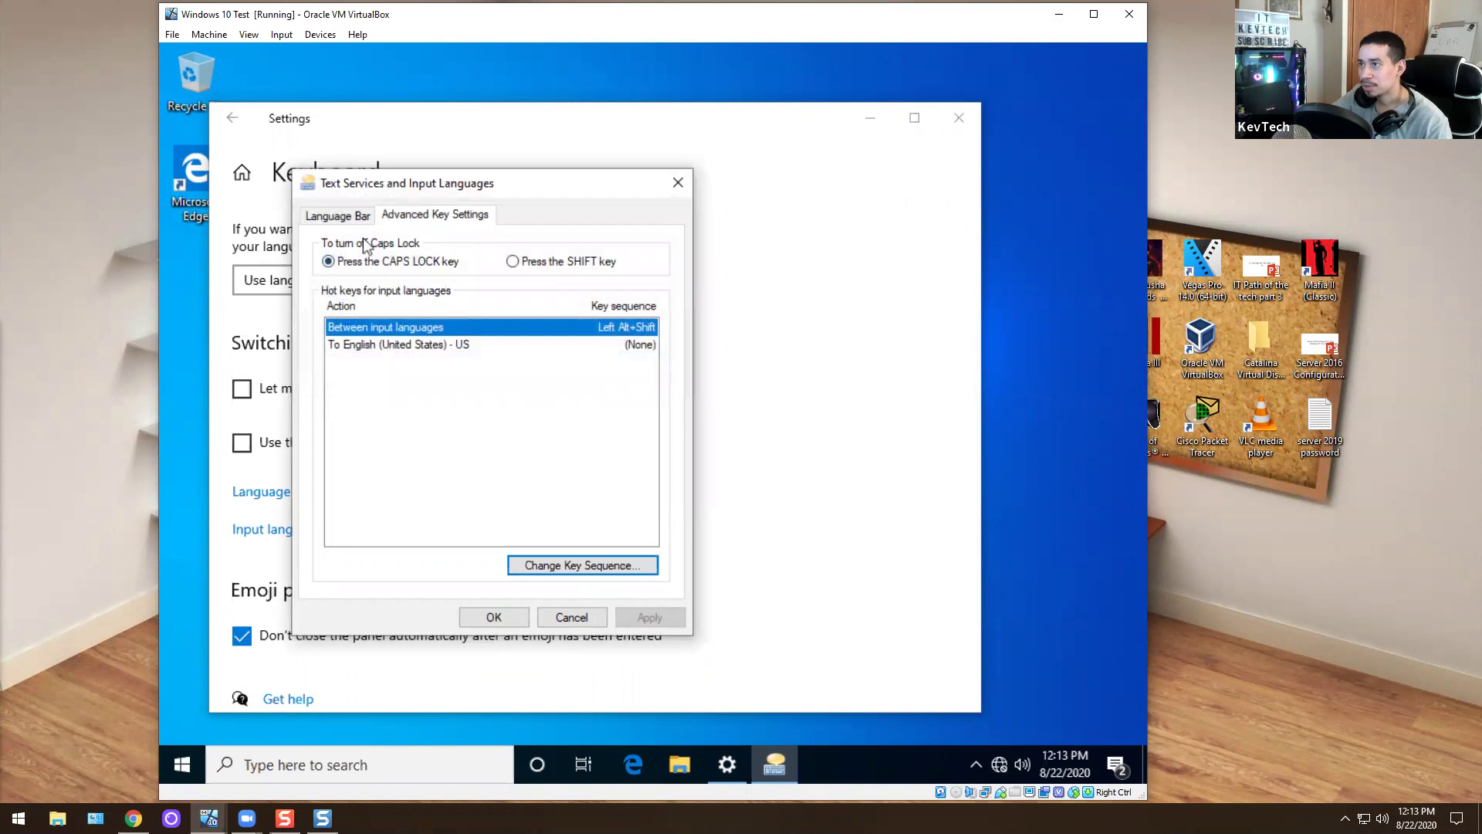
{"action": "left_click", "coordinate": [338, 216]}
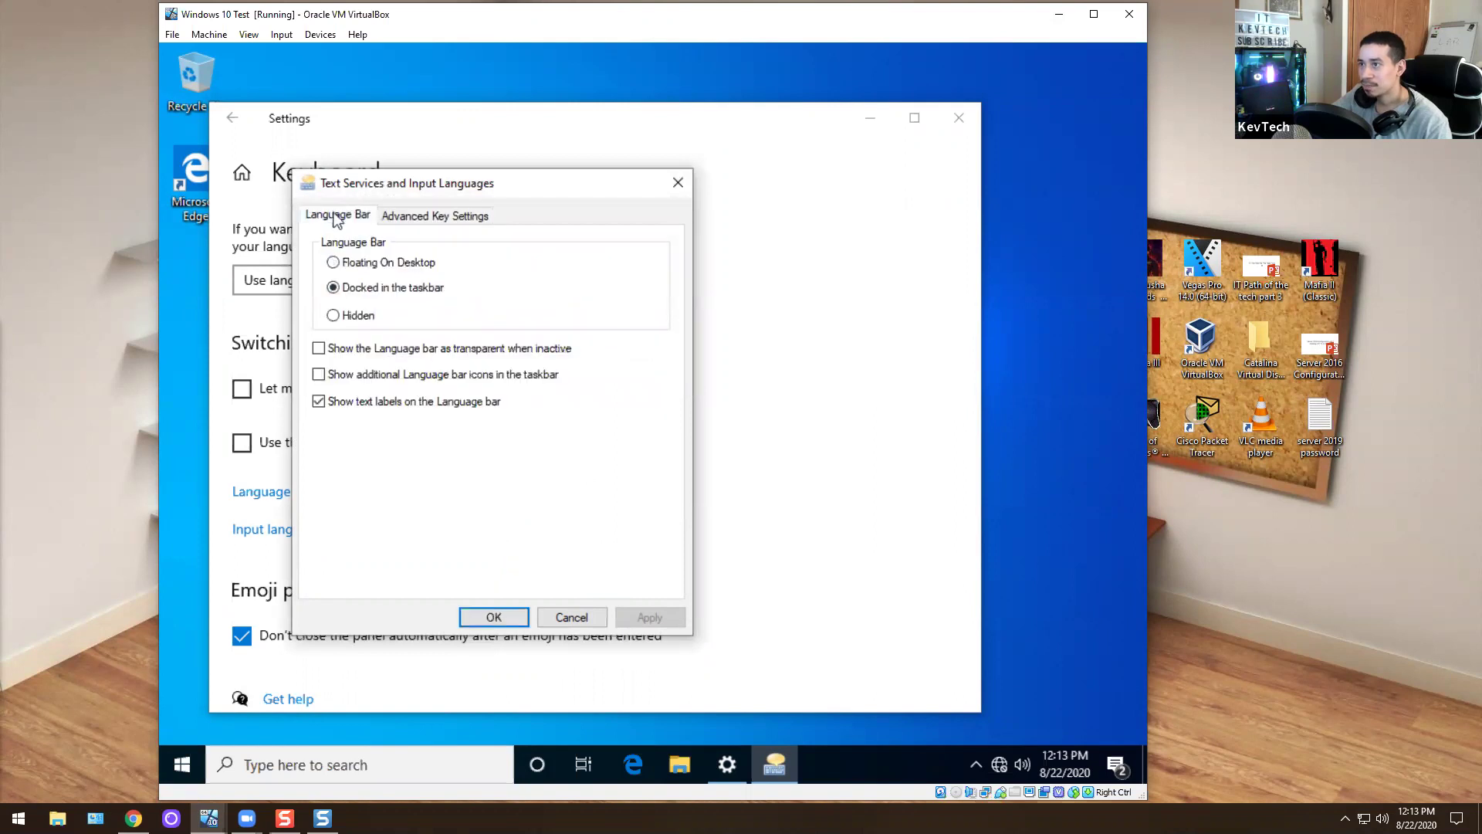
{"action": "left_click", "coordinate": [676, 183]}
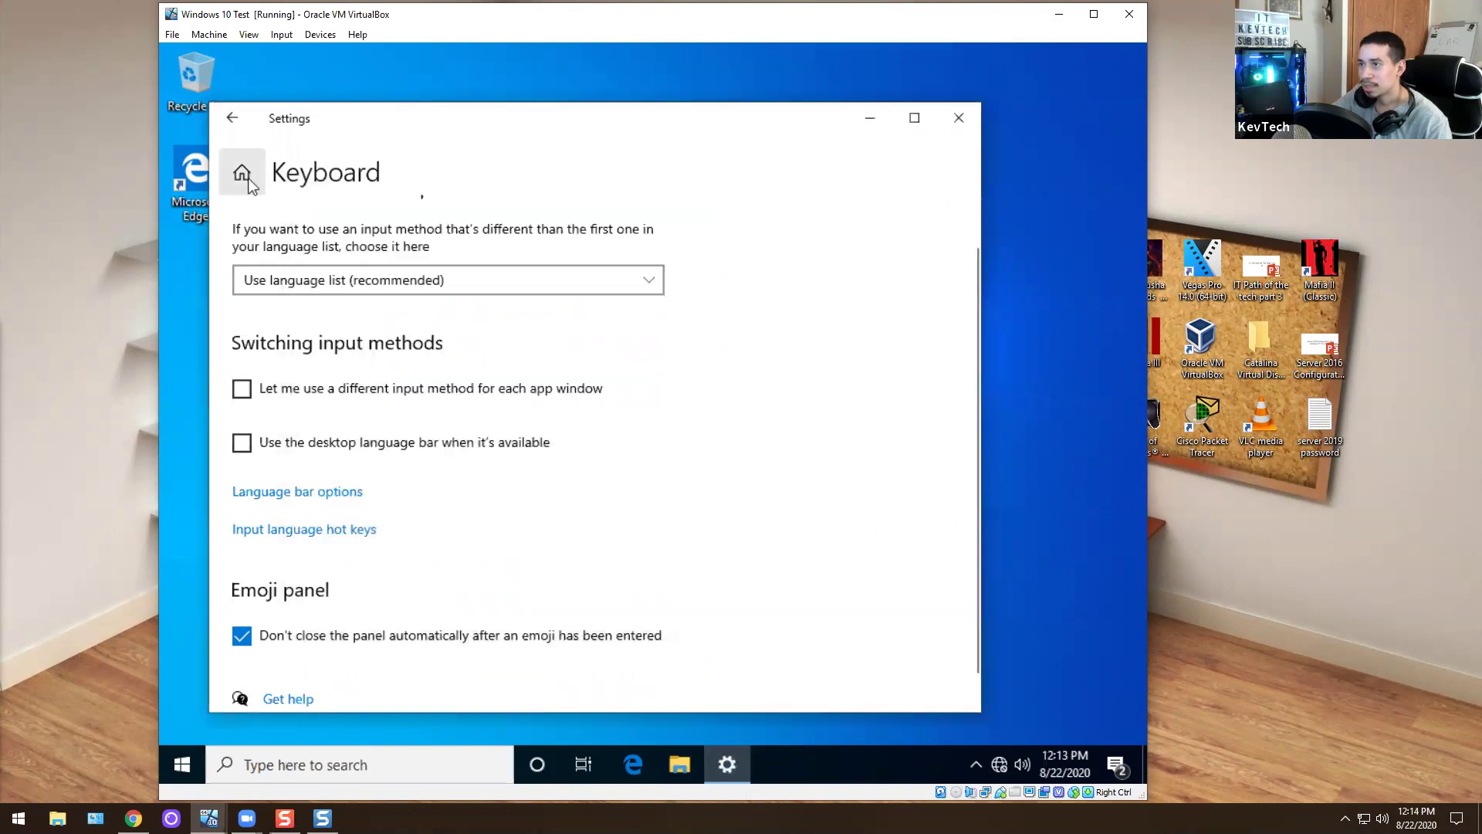
{"action": "left_click", "coordinate": [231, 119]}
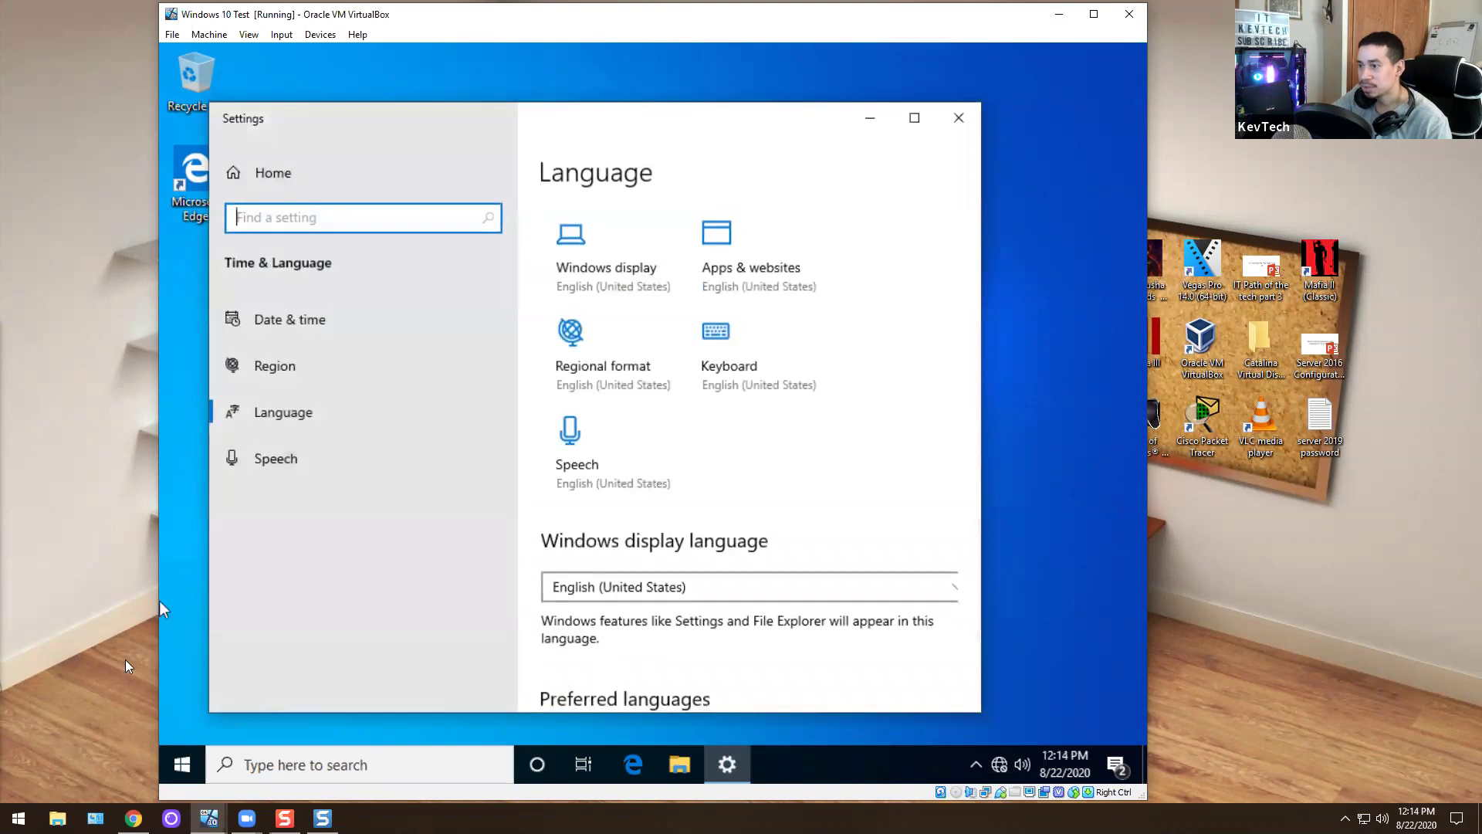
Search Windows for "keyboard lan" and open the "Edit language and keyboard options" settings
{"action": "left_click", "coordinate": [182, 764]}
{"action": "type", "text": "k"}
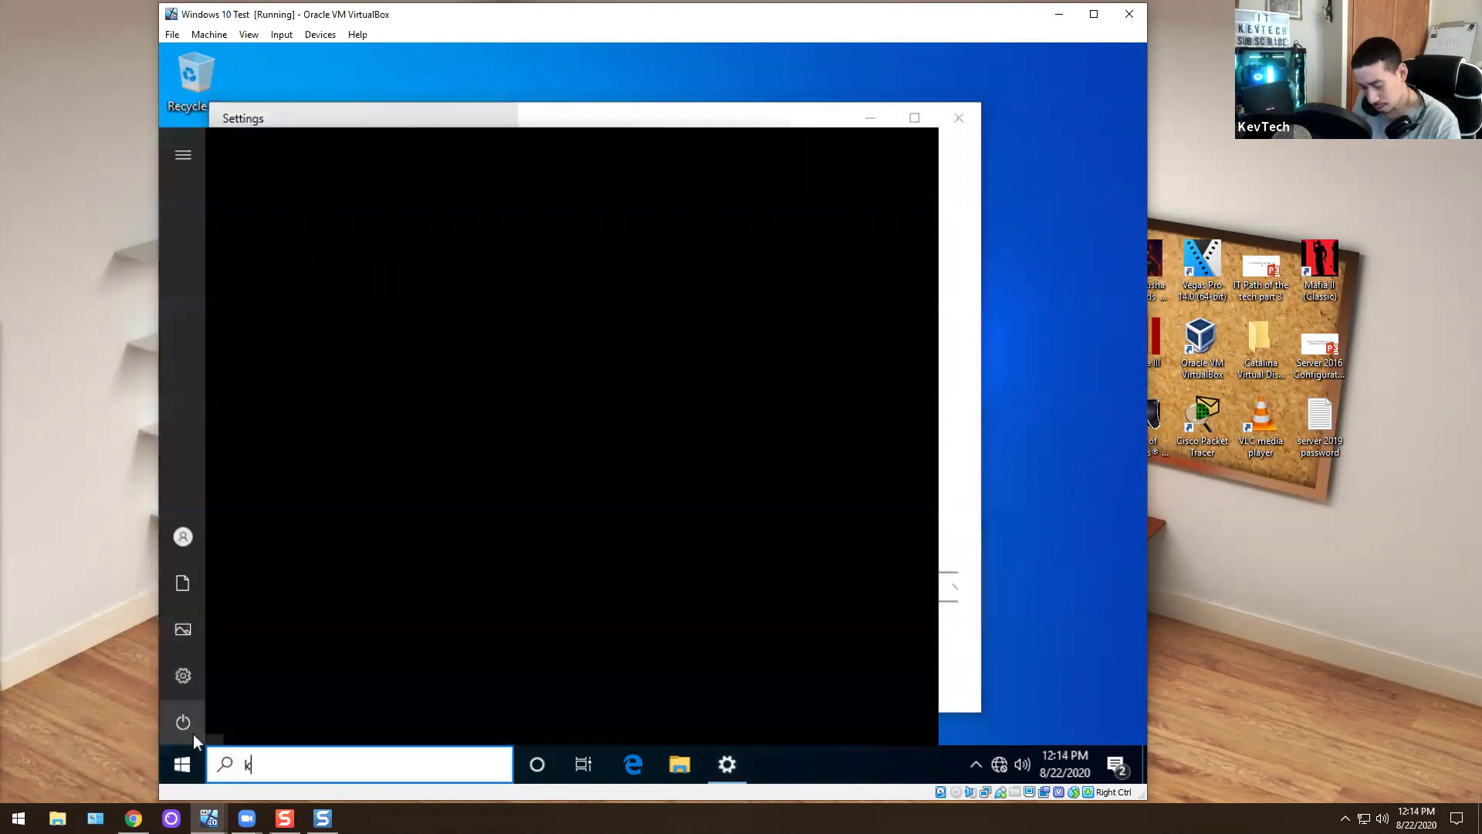
{"action": "type", "text": "eyboard lan"}
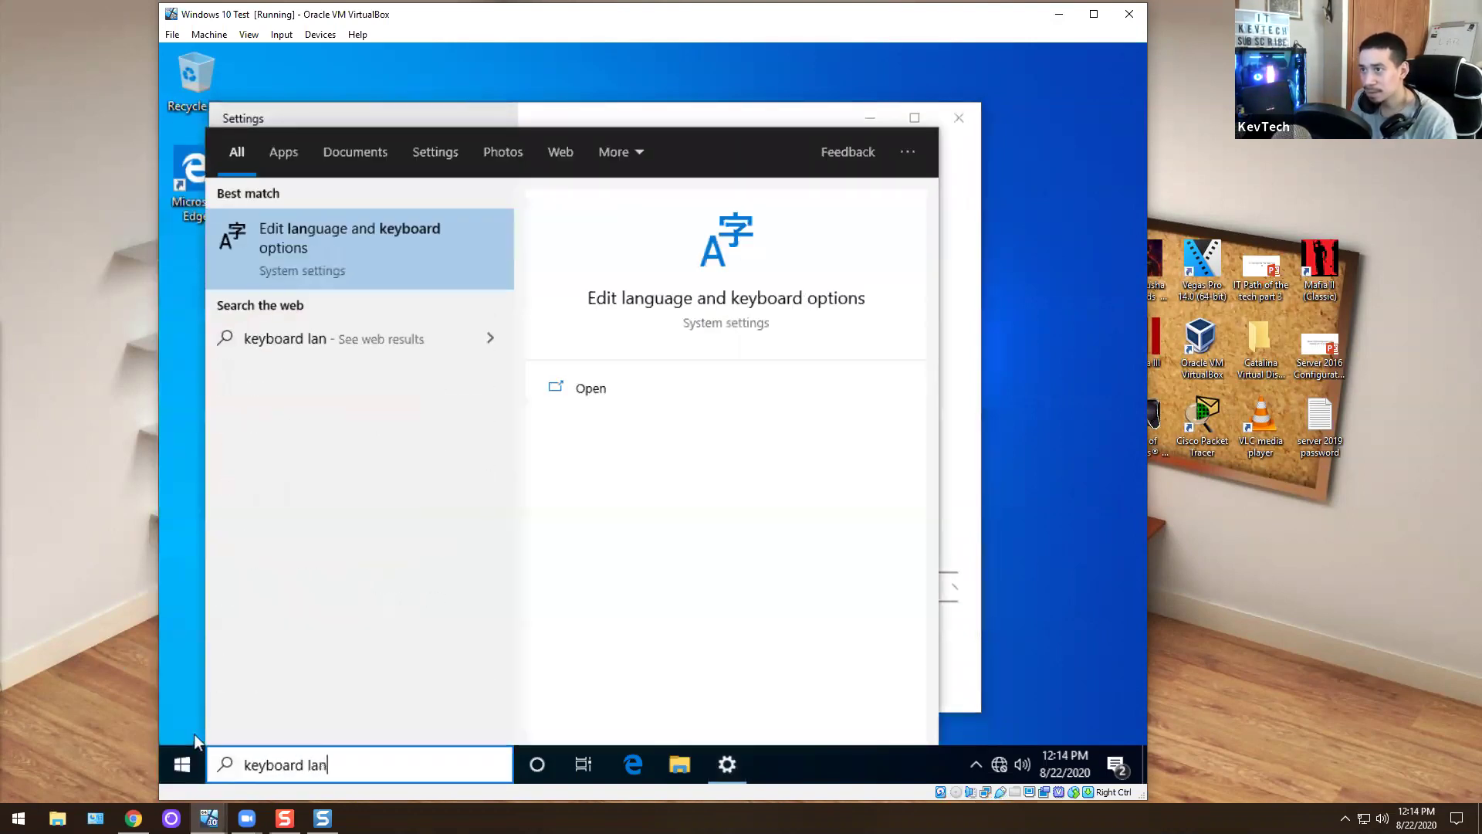
{"action": "key", "text": "Return"}
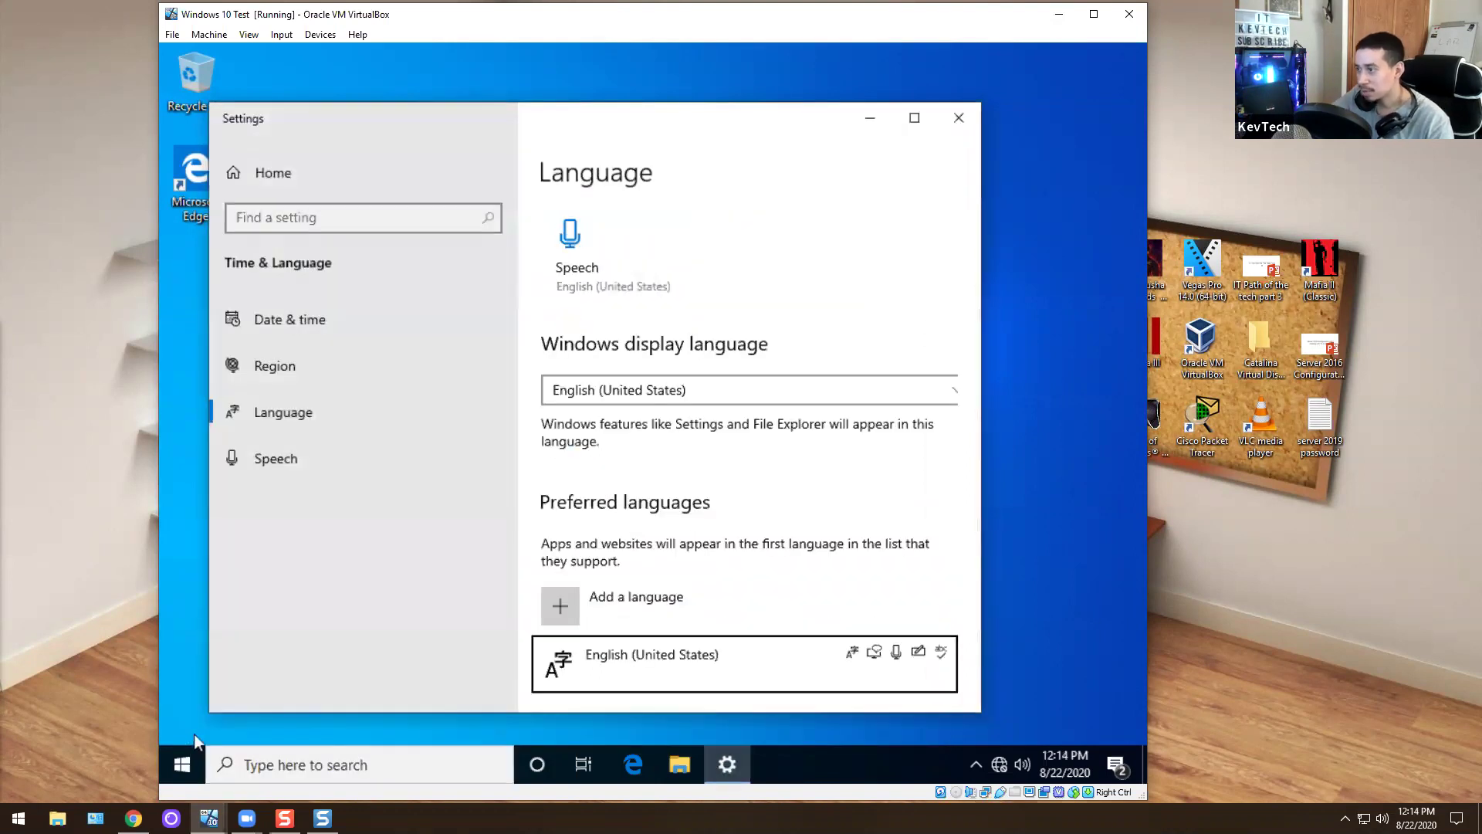
{"action": "scroll", "coordinate": [741, 518], "scroll_direction": "down", "scroll_amount": 2}
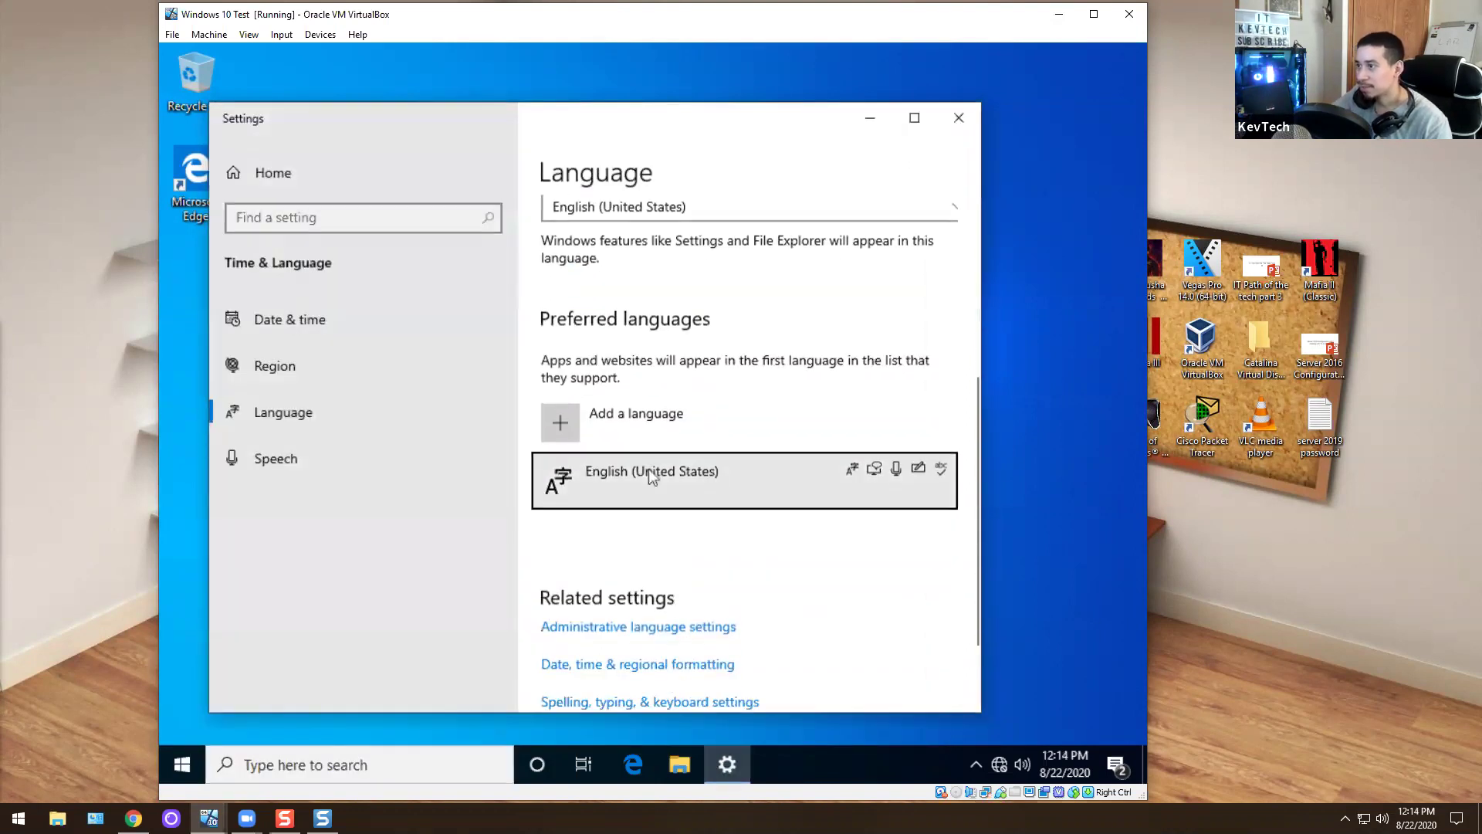
{"action": "left_click", "coordinate": [577, 418]}
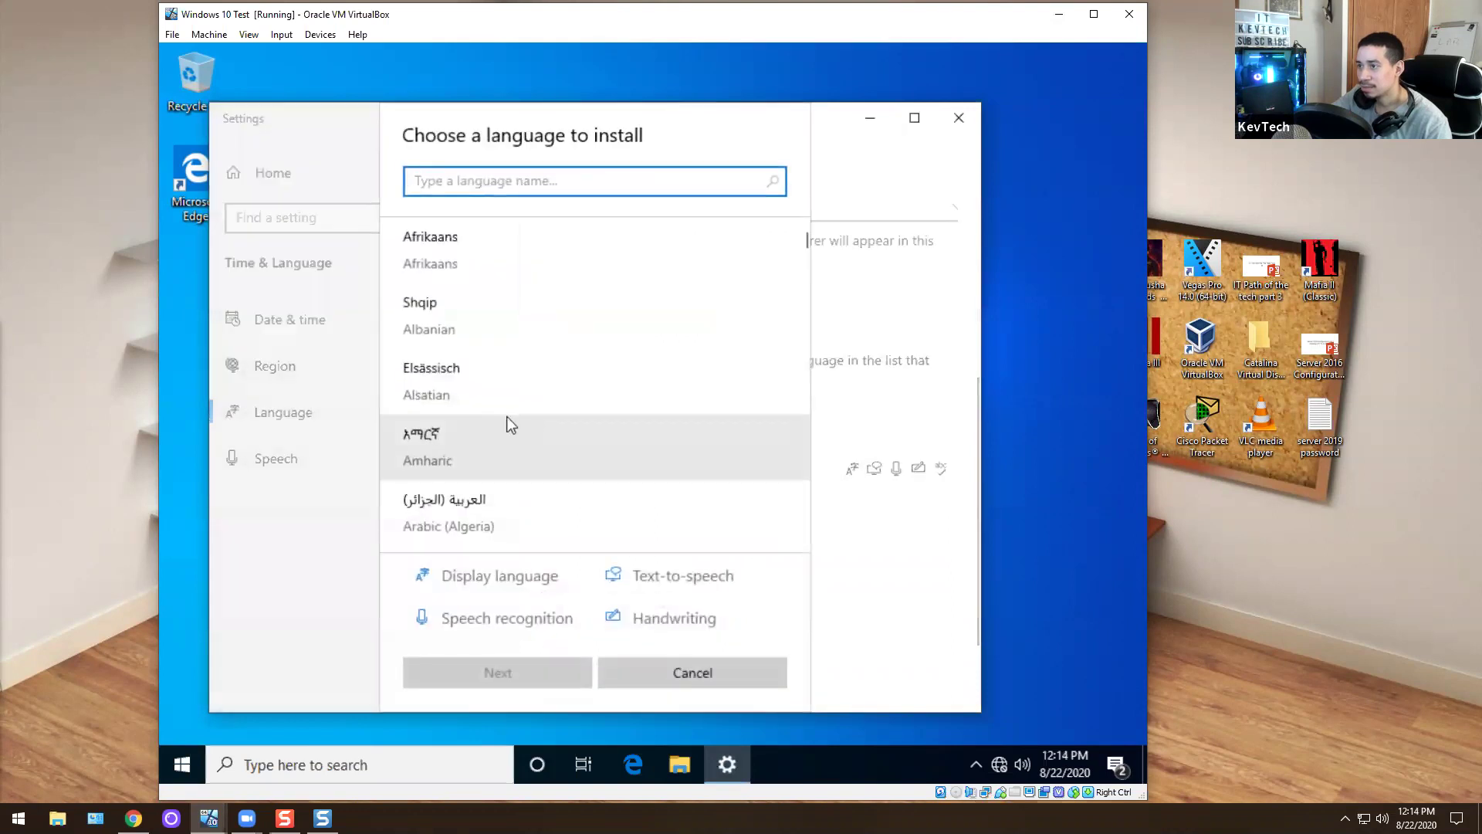
{"action": "scroll", "coordinate": [507, 423], "scroll_direction": "down", "scroll_amount": 2}
{"action": "left_click", "coordinate": [702, 670]}
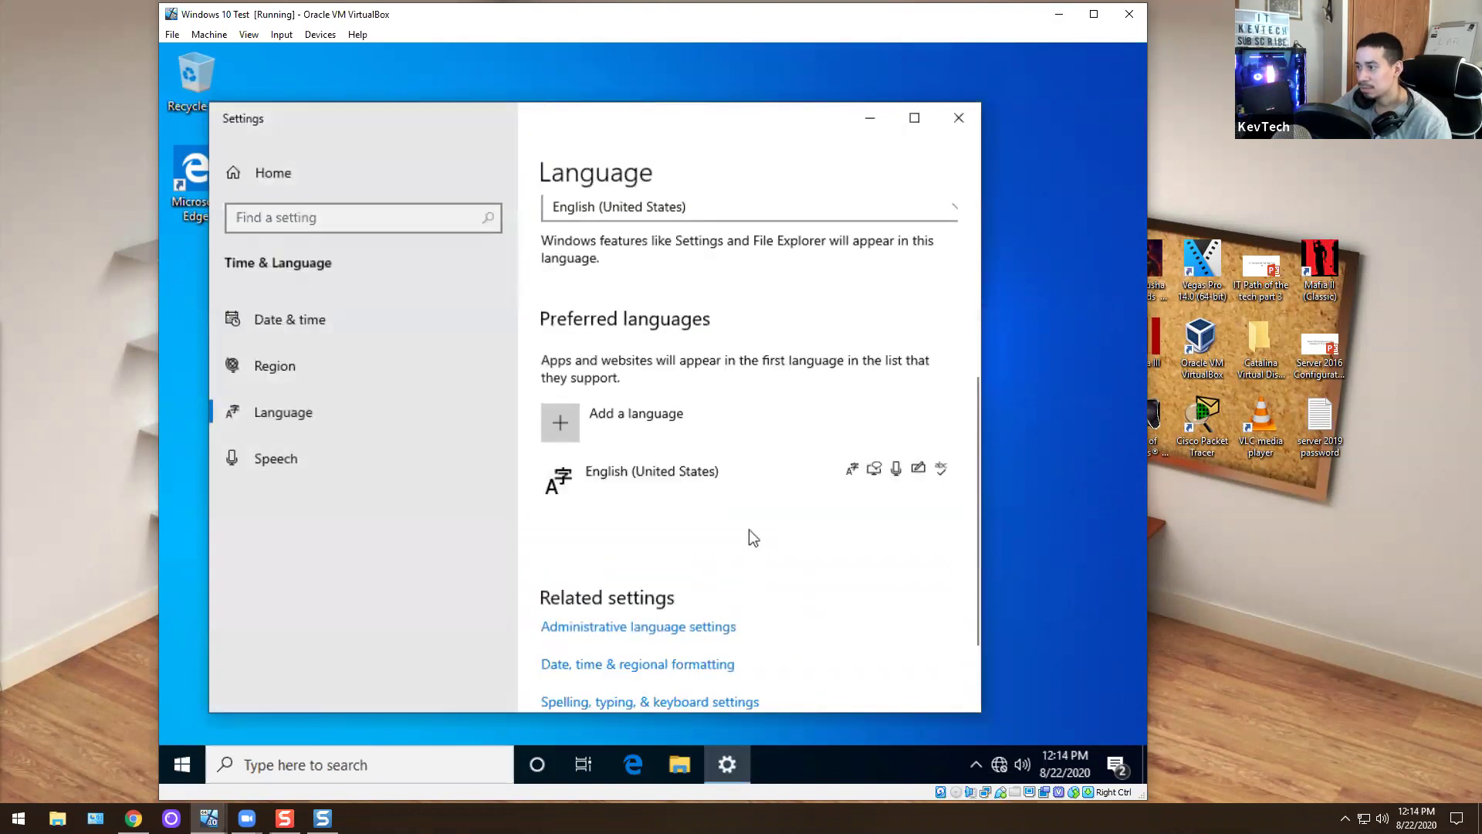
{"action": "scroll", "coordinate": [753, 538], "scroll_direction": "down", "scroll_amount": 2}
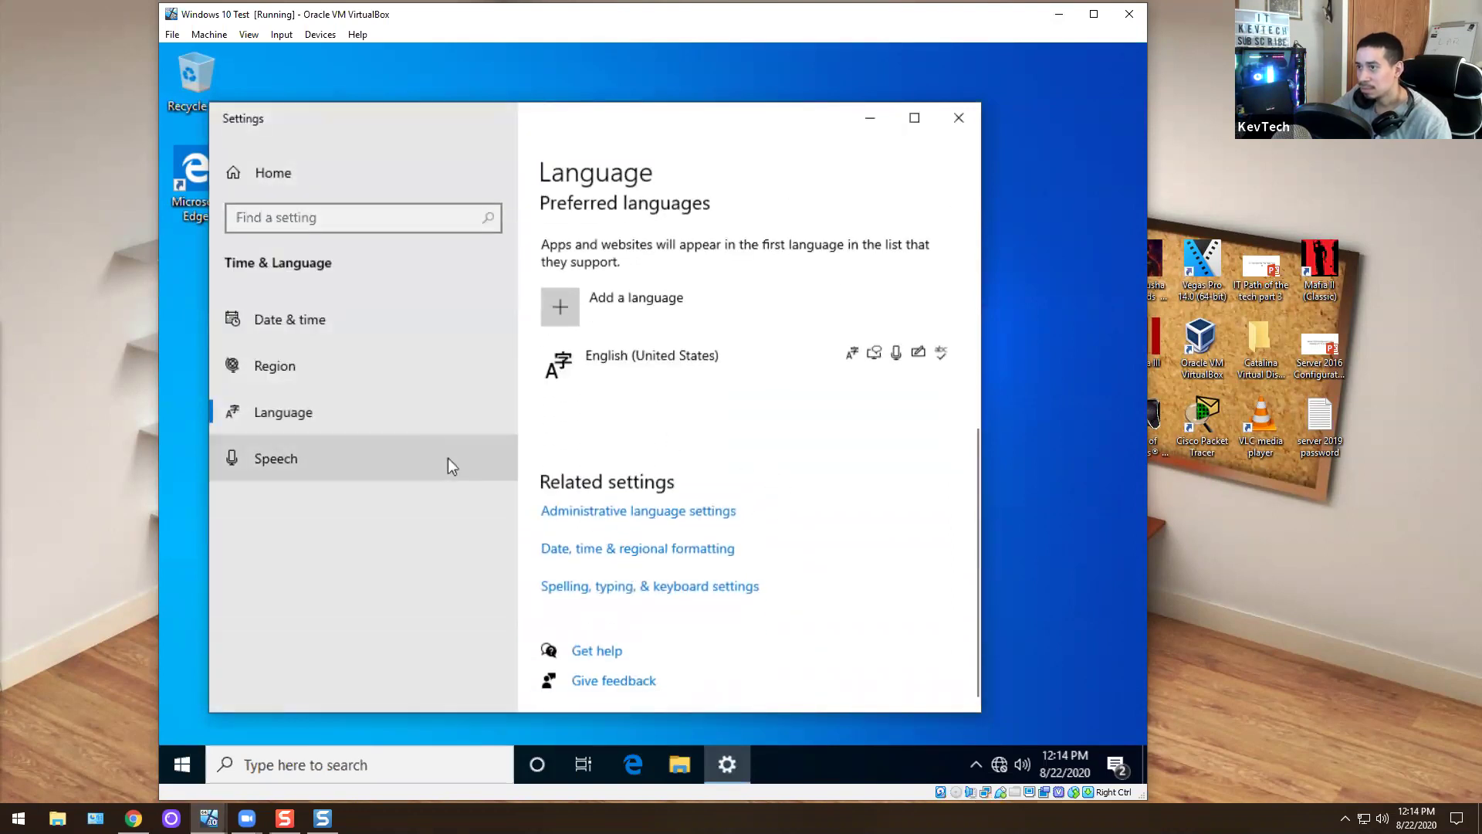
{"action": "left_click", "coordinate": [402, 411]}
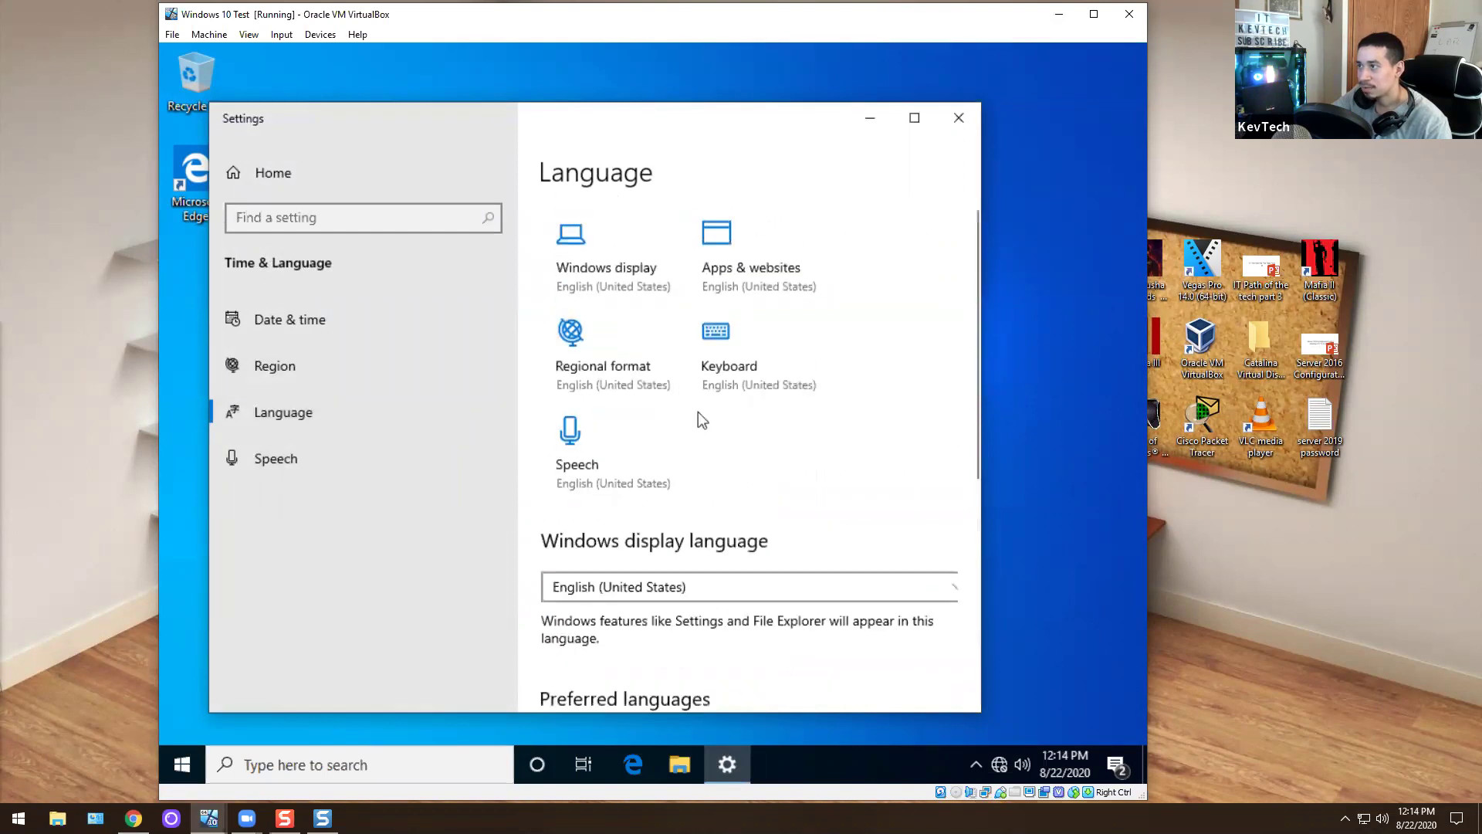
{"action": "scroll", "coordinate": [657, 470], "scroll_direction": "down", "scroll_amount": 2}
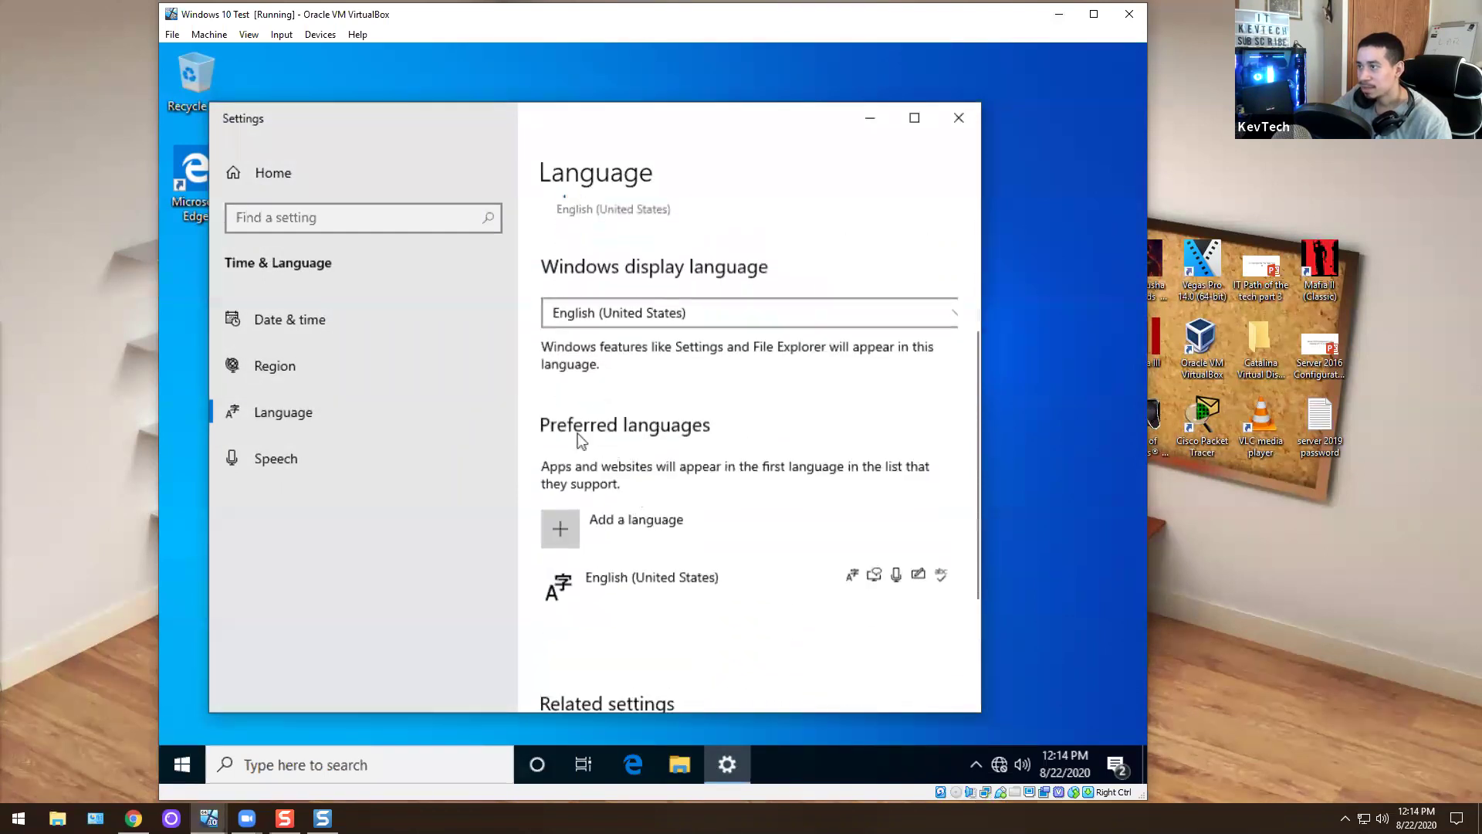
Start adding a preferred language and search the installable languages for "latin", then clear the search
{"action": "left_click", "coordinate": [566, 513]}
{"action": "scroll", "coordinate": [517, 409], "scroll_direction": "down", "scroll_amount": 1}
{"action": "scroll", "coordinate": [493, 267], "scroll_direction": "down", "scroll_amount": 2}
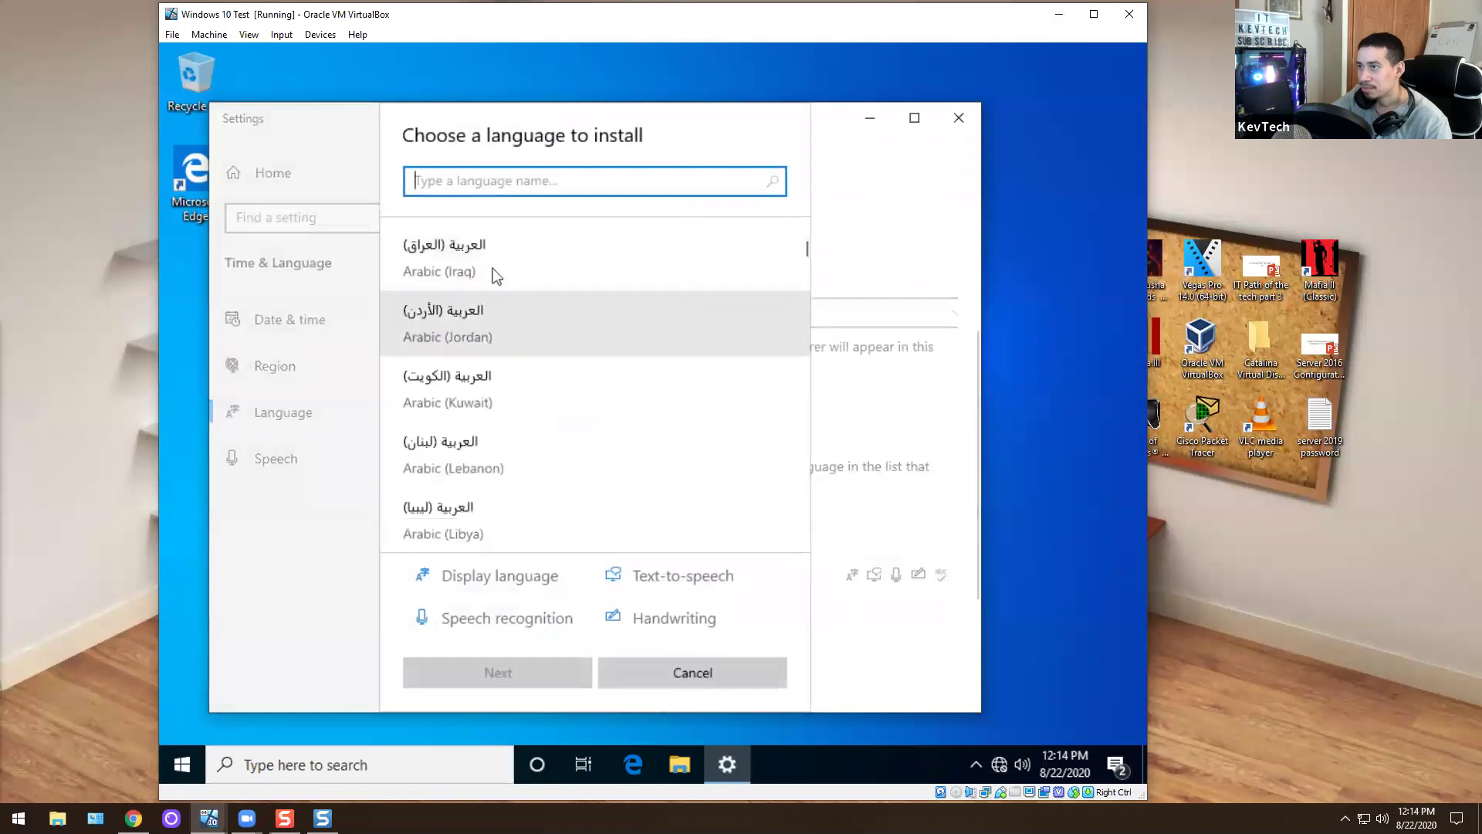
{"action": "type", "text": "lat"}
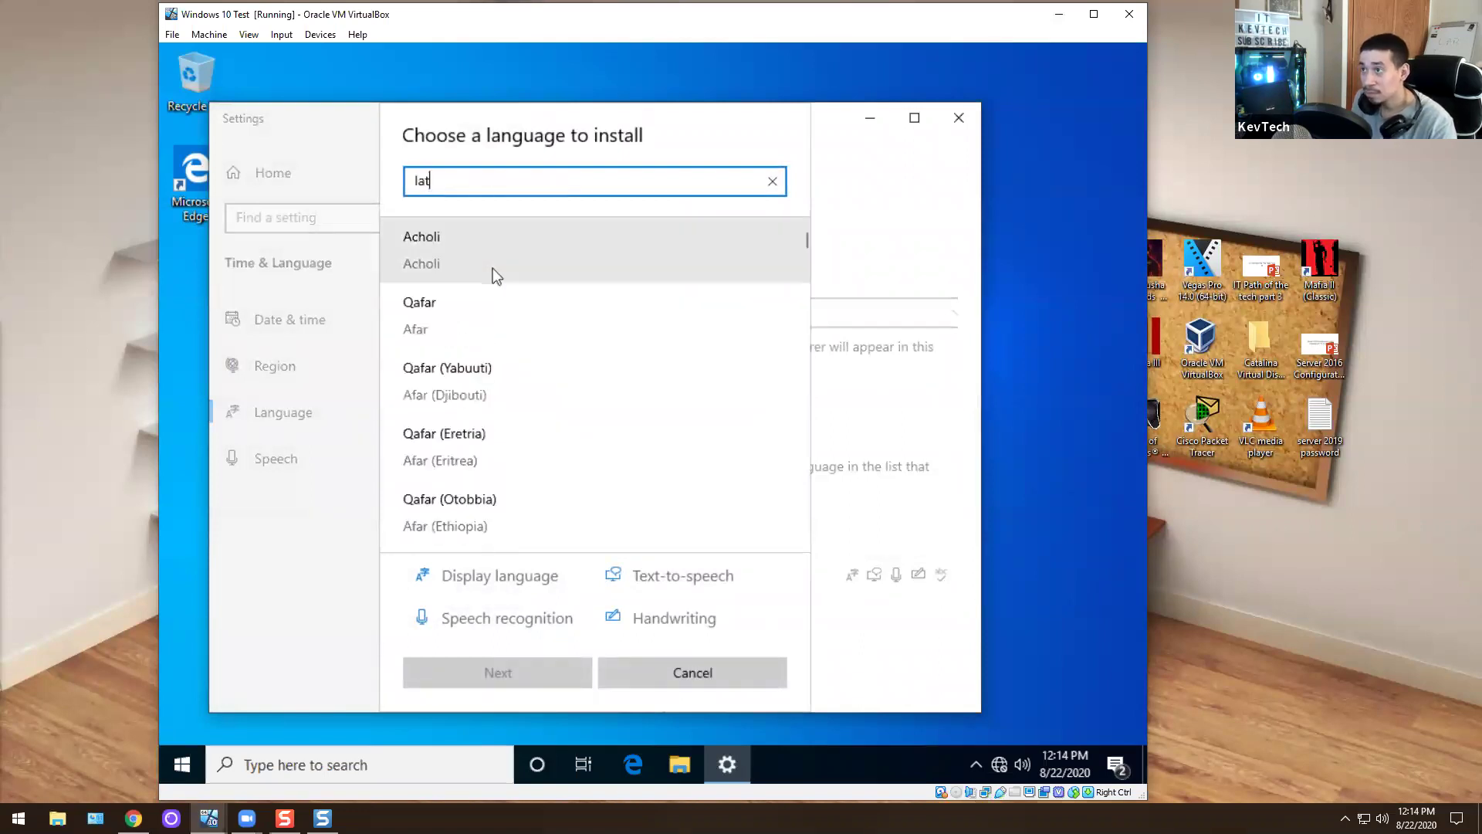
{"action": "type", "text": "in"}
{"action": "key", "text": "BackSpace"}
{"action": "key", "text": "BackSpace"}
{"action": "key", "text": "BackSpace"}
{"action": "key", "text": "BackSpace"}
{"action": "key", "text": "BackSpace"}
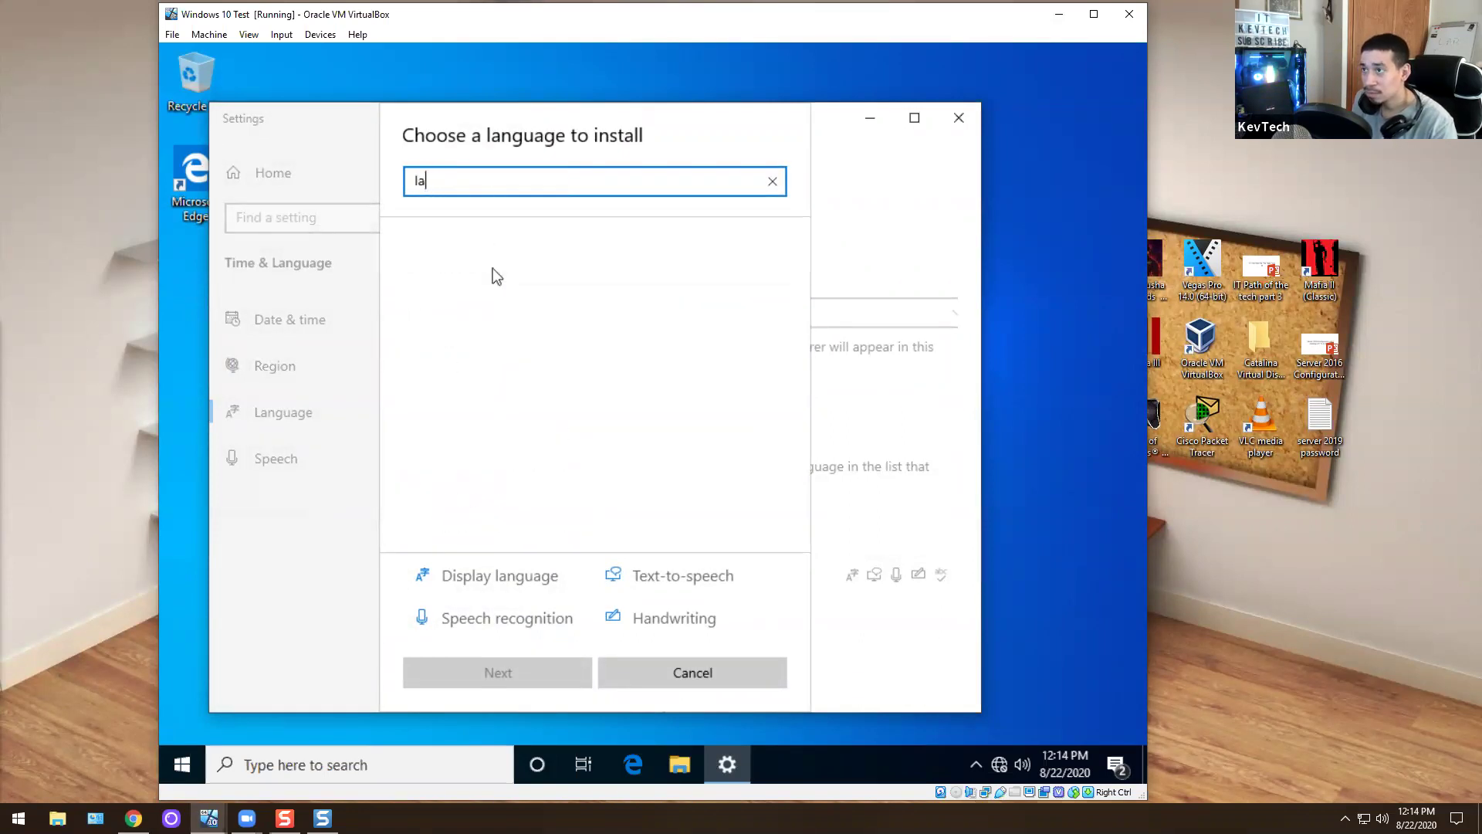
Search the installable languages for "spanish", choose Spanish (United States), and cancel before installing its language features
{"action": "type", "text": "s"}
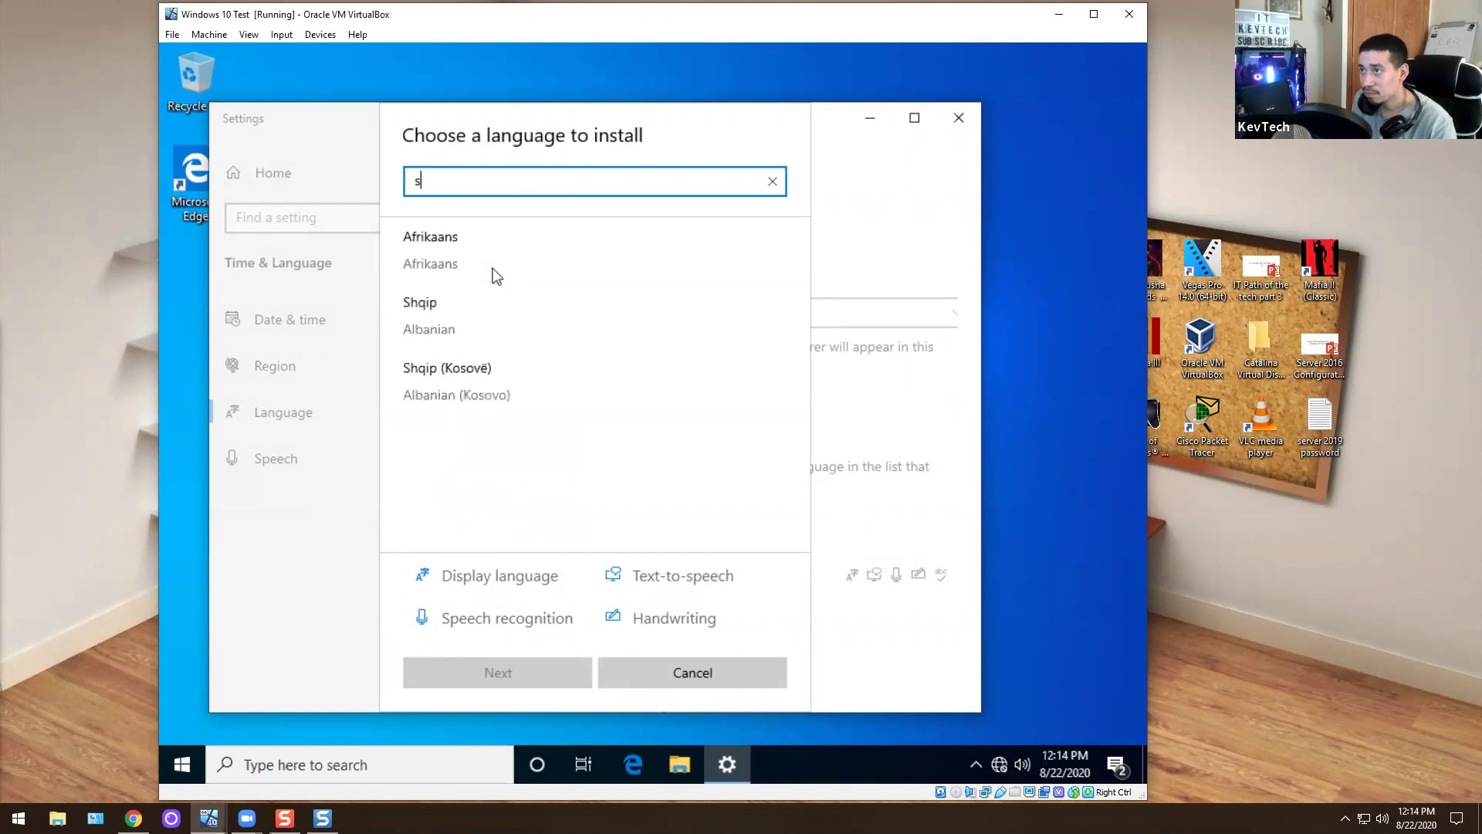
{"action": "type", "text": "panish"}
{"action": "scroll", "coordinate": [493, 267], "scroll_direction": "down", "scroll_amount": 2}
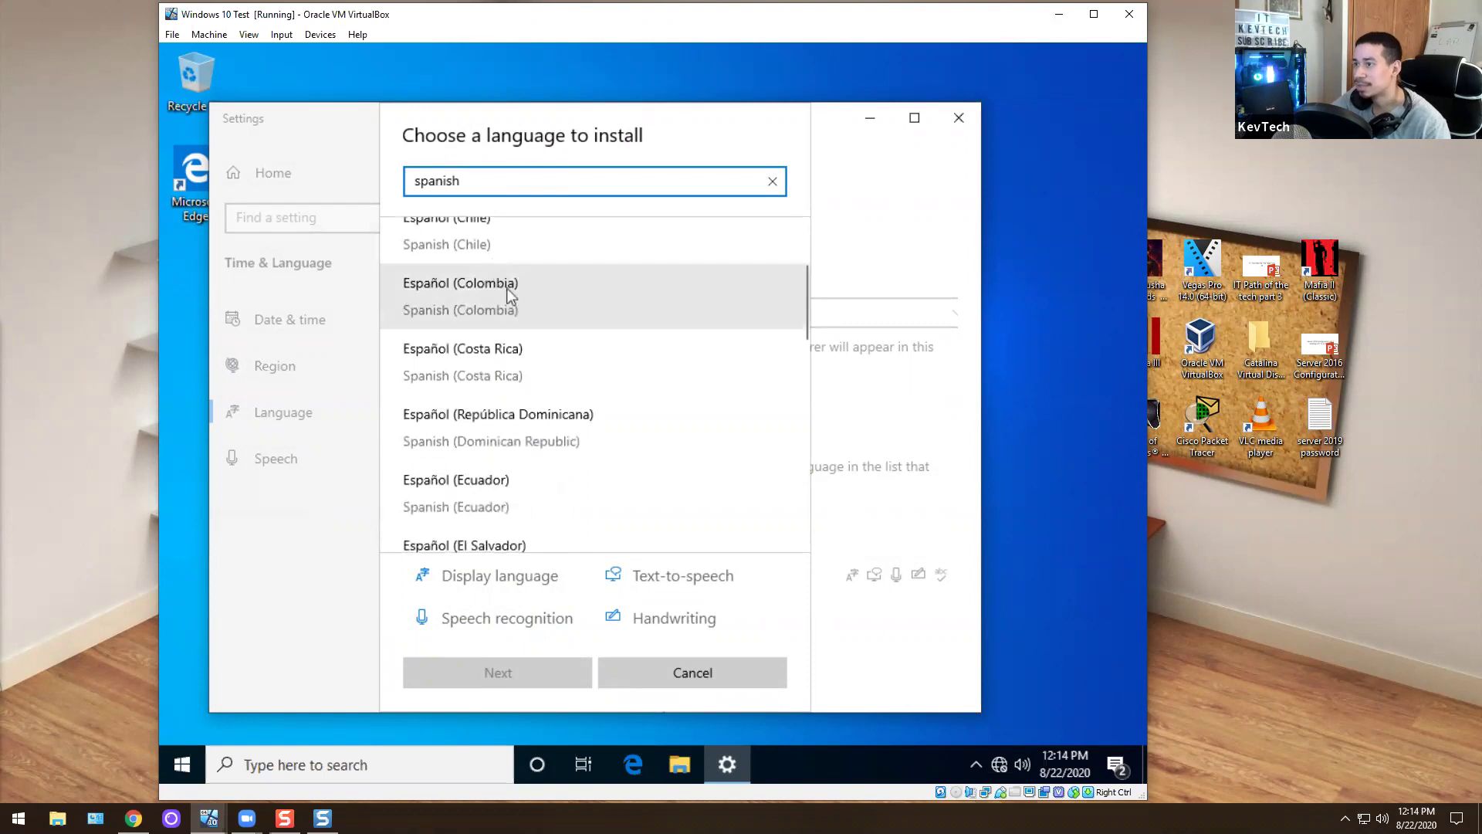
{"action": "scroll", "coordinate": [513, 293], "scroll_direction": "down", "scroll_amount": 2}
{"action": "scroll", "coordinate": [563, 387], "scroll_direction": "down", "scroll_amount": 2}
{"action": "scroll", "coordinate": [545, 379], "scroll_direction": "down", "scroll_amount": 5}
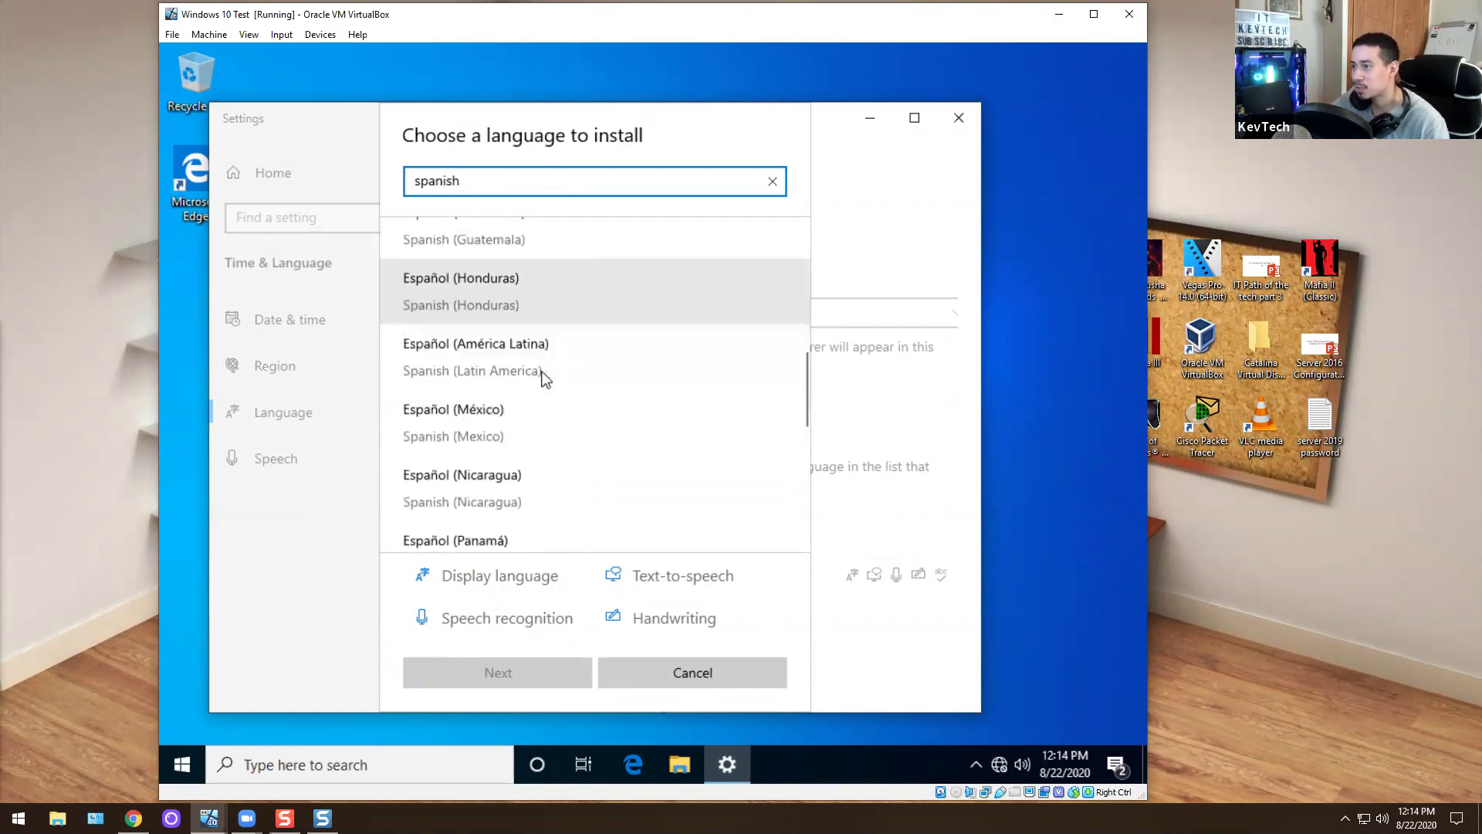
{"action": "scroll", "coordinate": [545, 378], "scroll_direction": "down", "scroll_amount": 3}
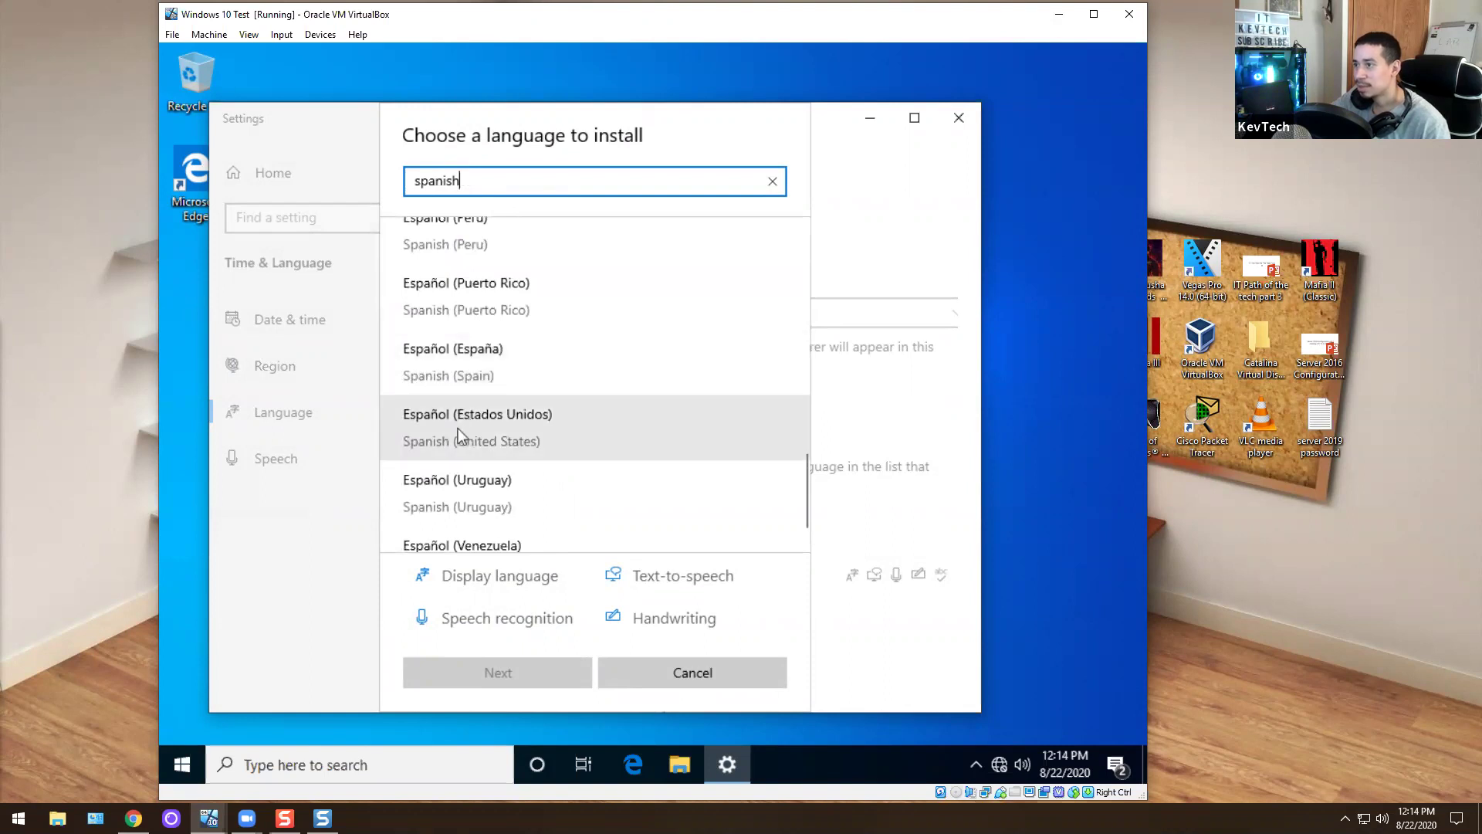
{"action": "left_click", "coordinate": [437, 429]}
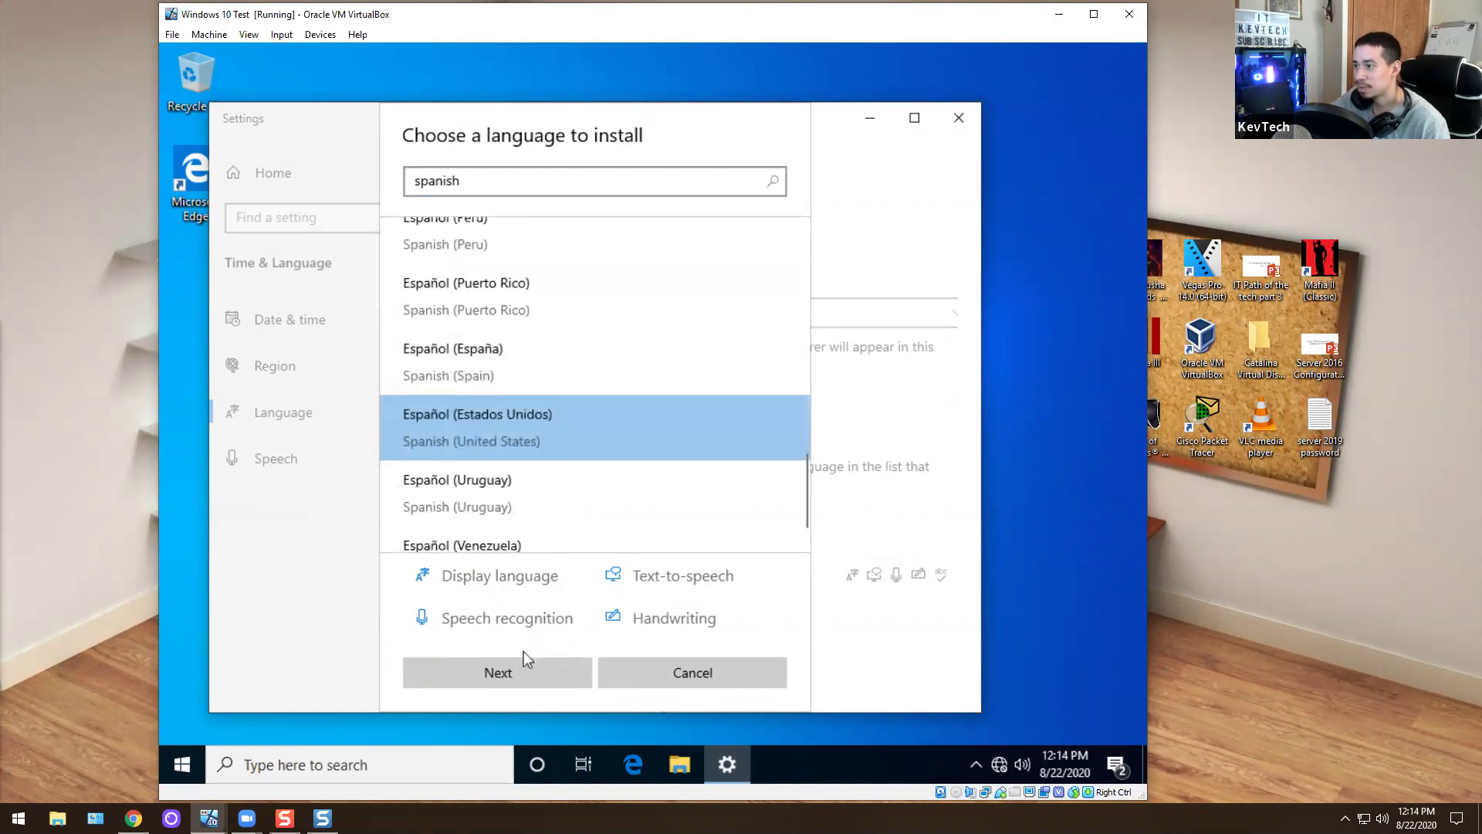
{"action": "left_click", "coordinate": [502, 674]}
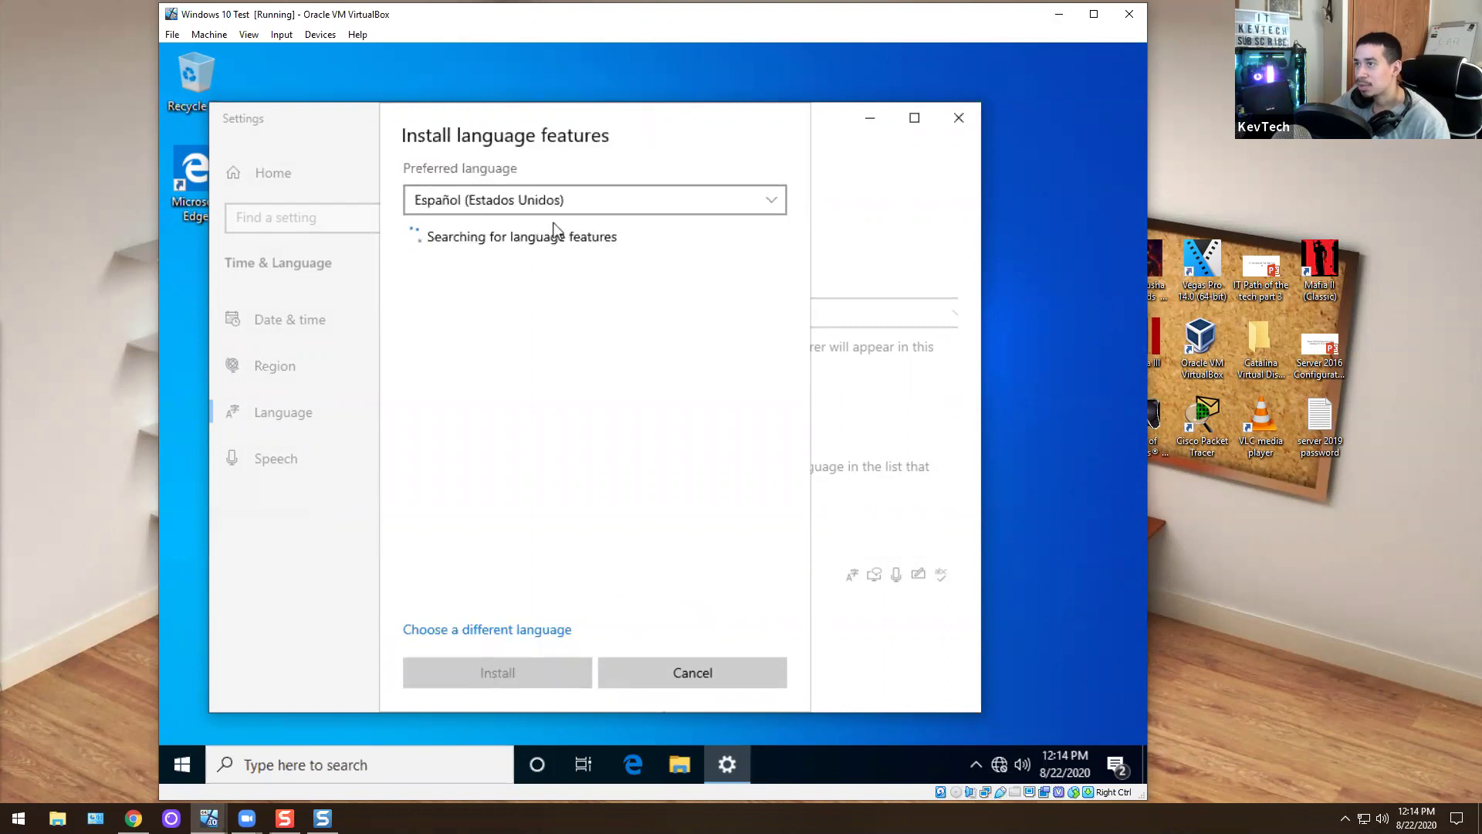
{"action": "left_click", "coordinate": [725, 670]}
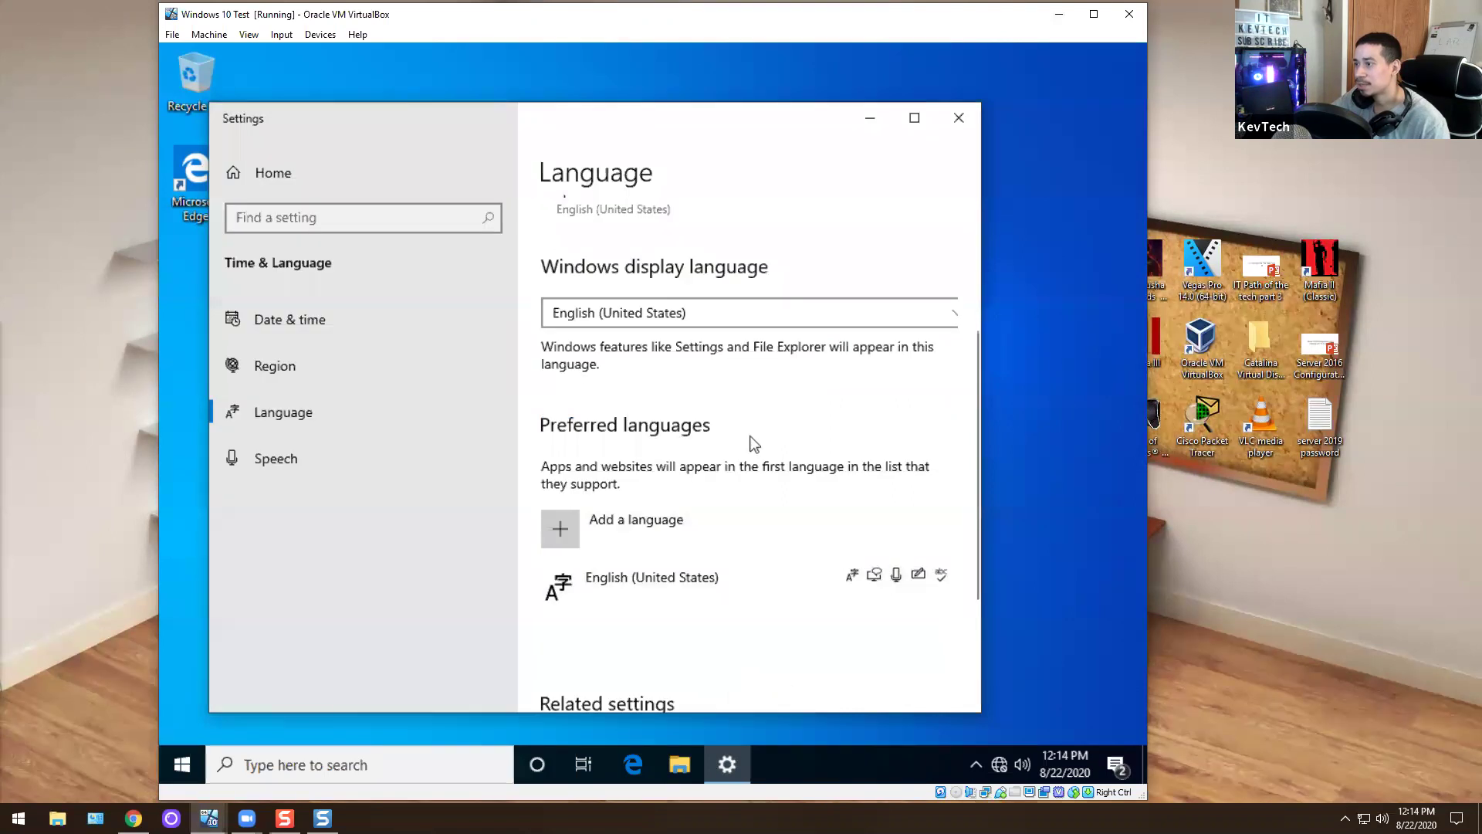
Open the language options of the preferred language English (United States) and go to its keyboards
{"action": "scroll", "coordinate": [695, 448], "scroll_direction": "down", "scroll_amount": 2}
{"action": "scroll", "coordinate": [789, 391], "scroll_direction": "down", "scroll_amount": 1}
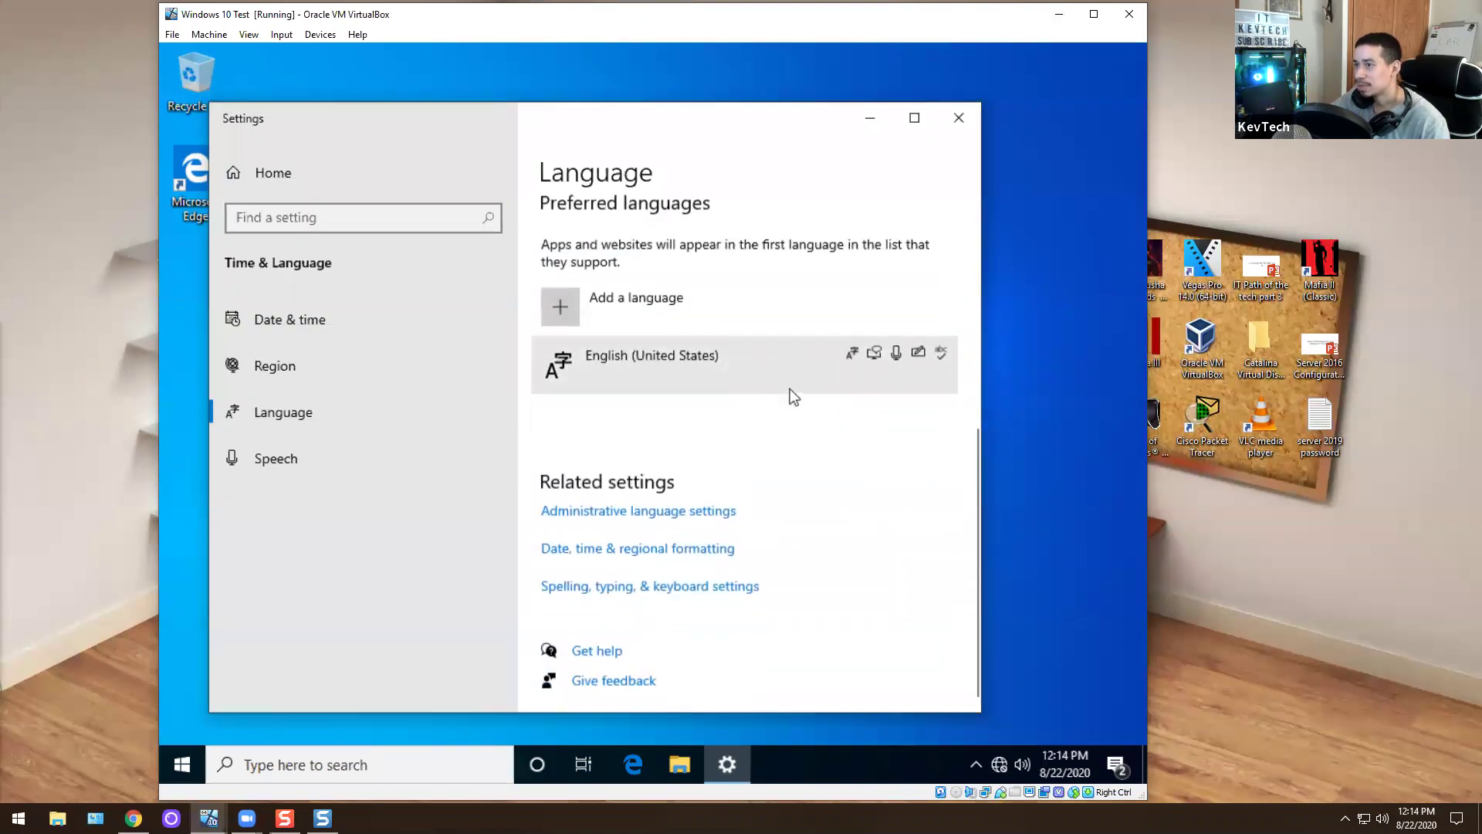
{"action": "left_click", "coordinate": [807, 424]}
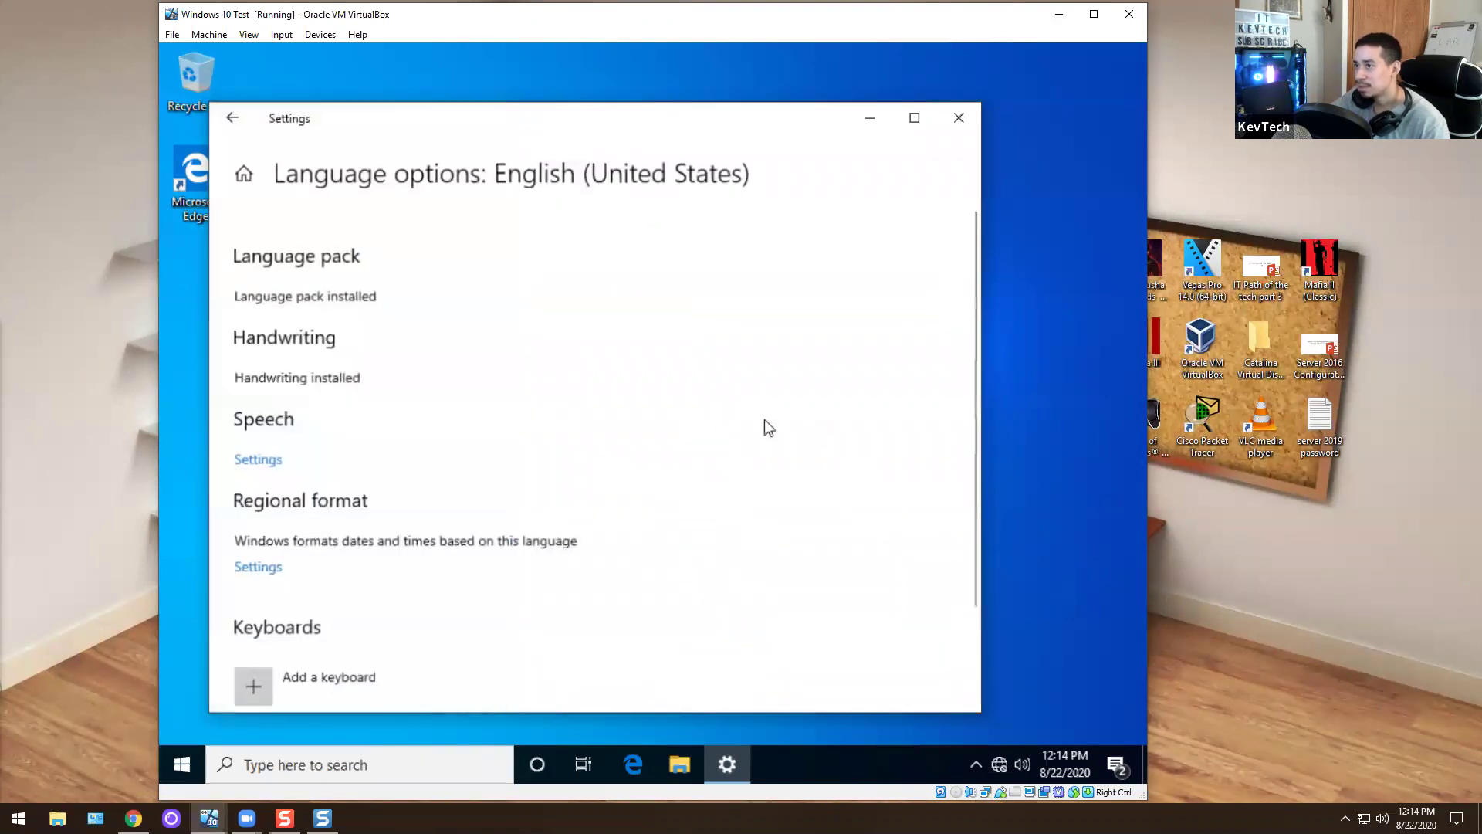
{"action": "scroll", "coordinate": [462, 460], "scroll_direction": "down", "scroll_amount": 1}
Add the Latin American QWERTY keyboard to English (United States) and close Settings
{"action": "left_click", "coordinate": [250, 573]}
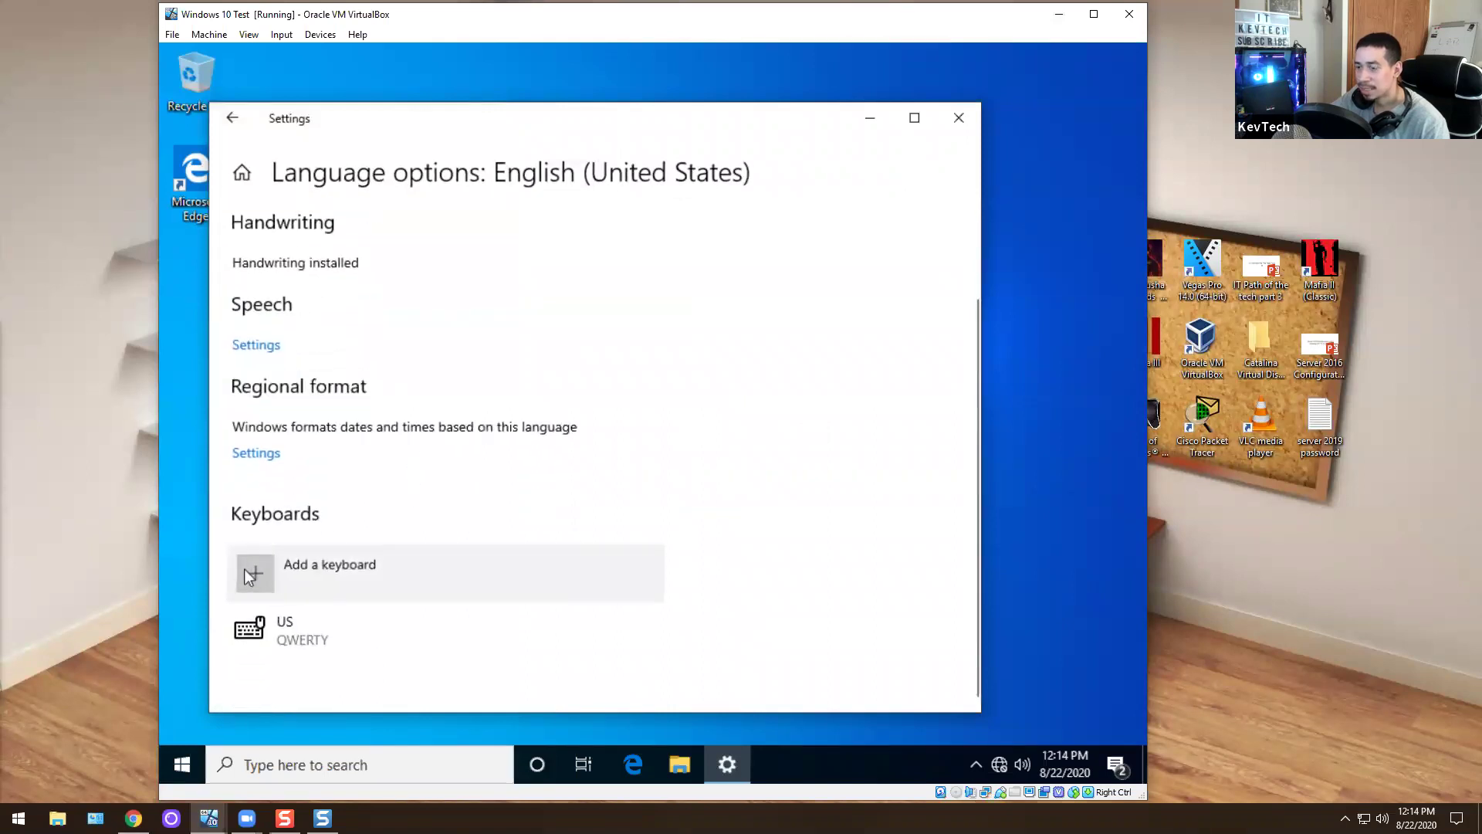
{"action": "scroll", "coordinate": [397, 350], "scroll_direction": "down", "scroll_amount": 9}
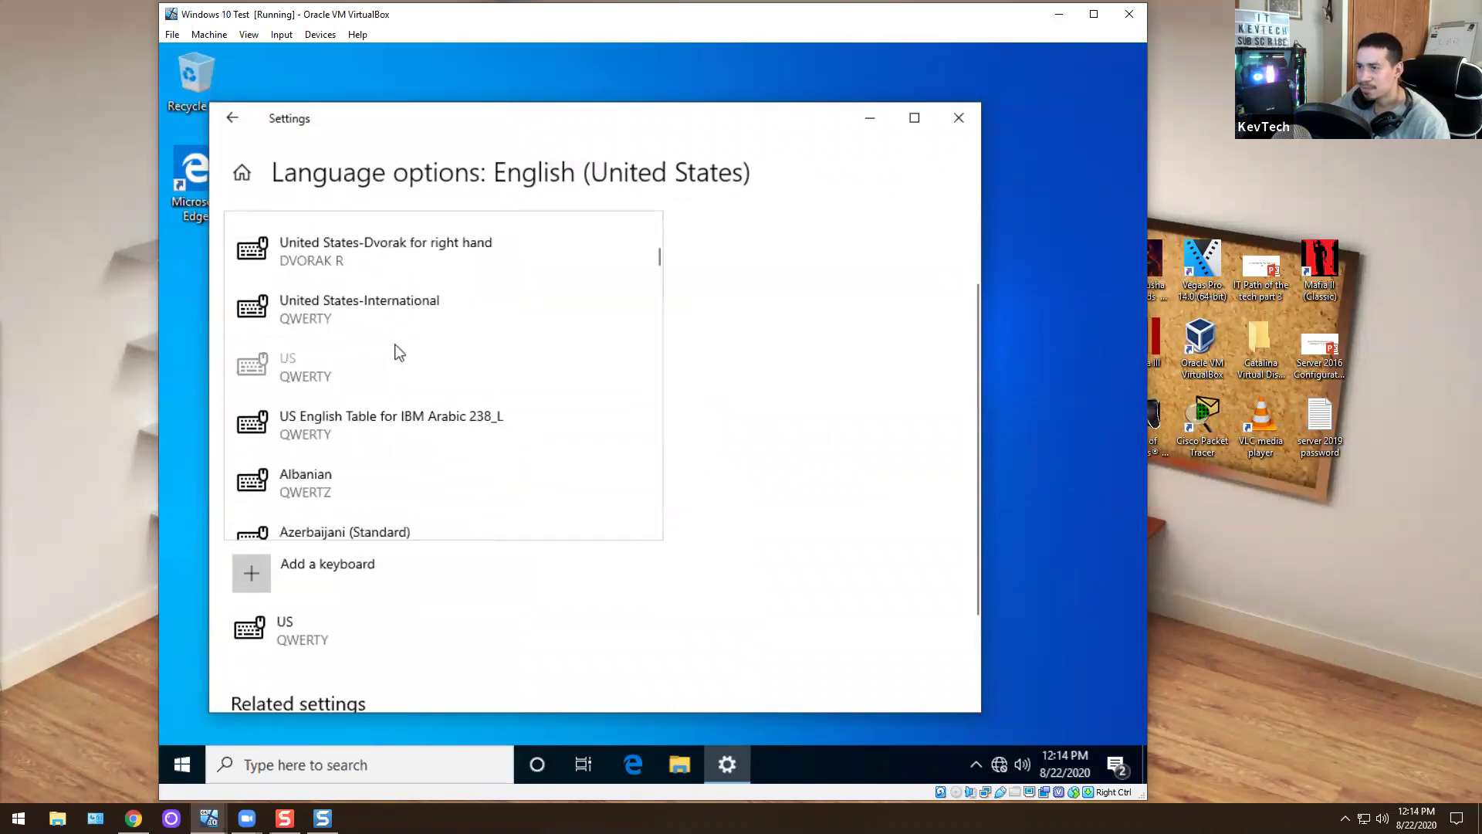
{"action": "scroll", "coordinate": [395, 349], "scroll_direction": "down", "scroll_amount": 5}
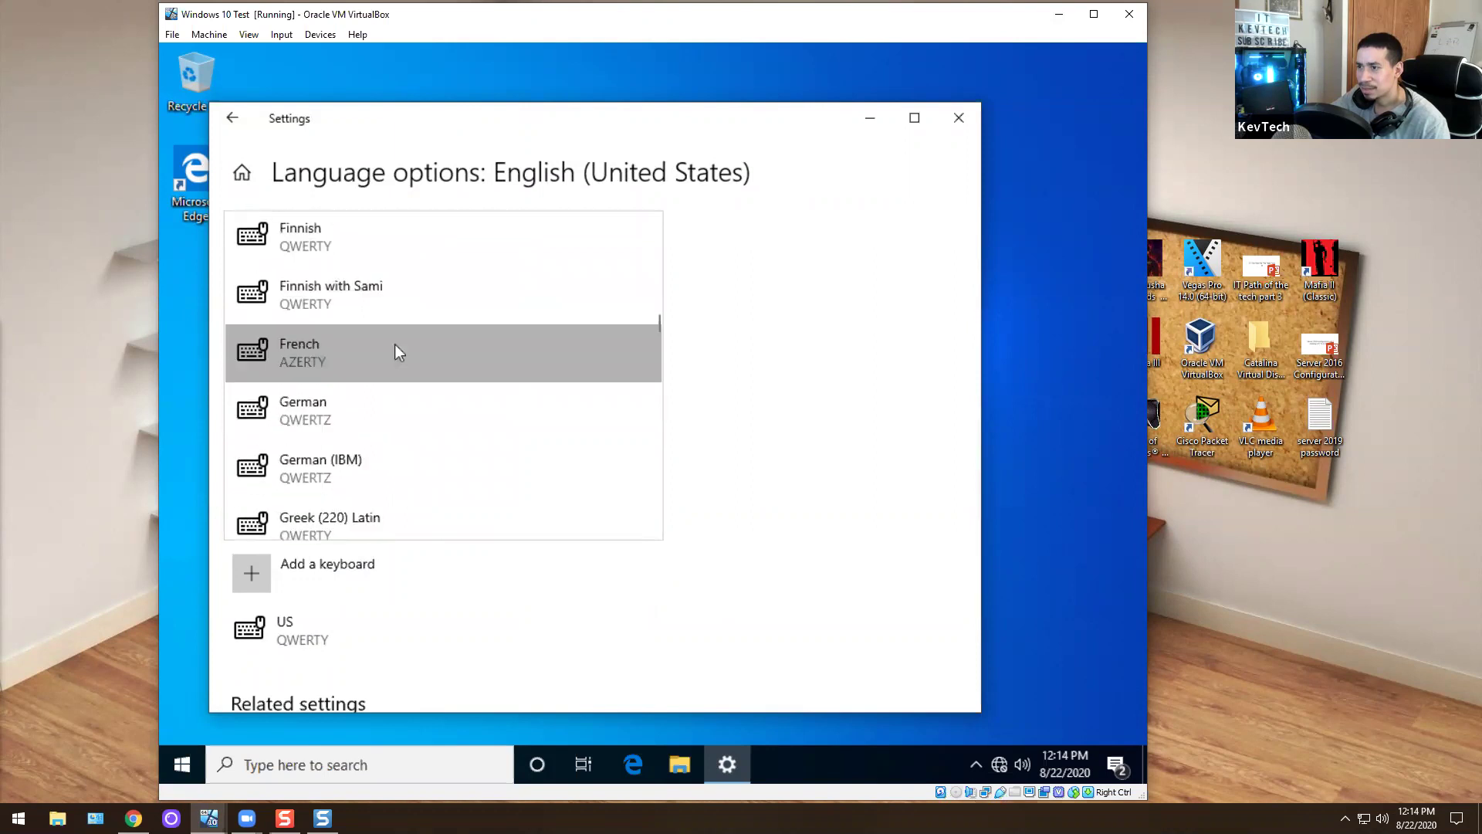
{"action": "scroll", "coordinate": [397, 352], "scroll_direction": "down", "scroll_amount": 10}
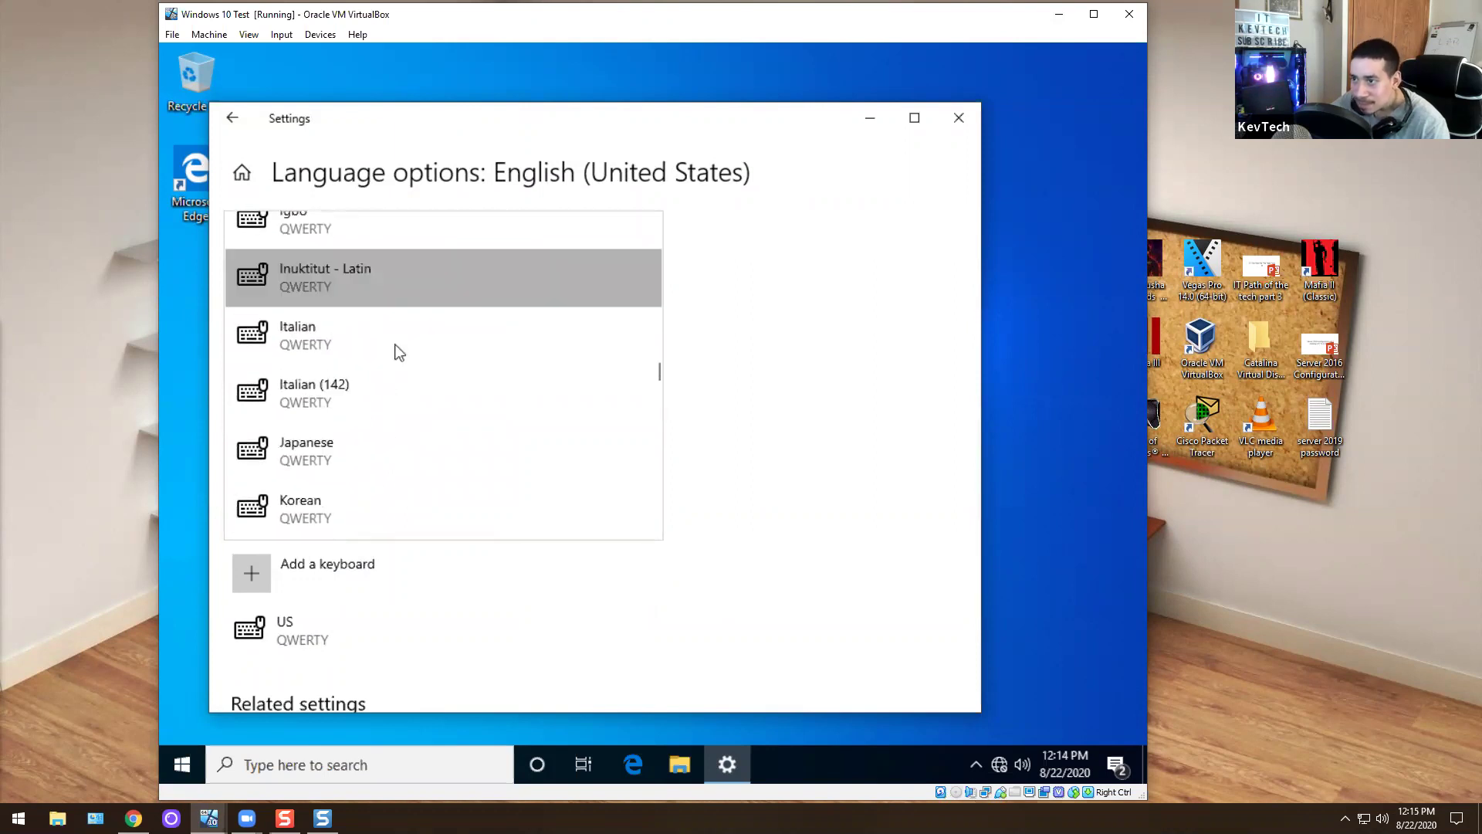
{"action": "scroll", "coordinate": [397, 351], "scroll_direction": "down", "scroll_amount": 2}
{"action": "scroll", "coordinate": [386, 363], "scroll_direction": "up", "scroll_amount": 1}
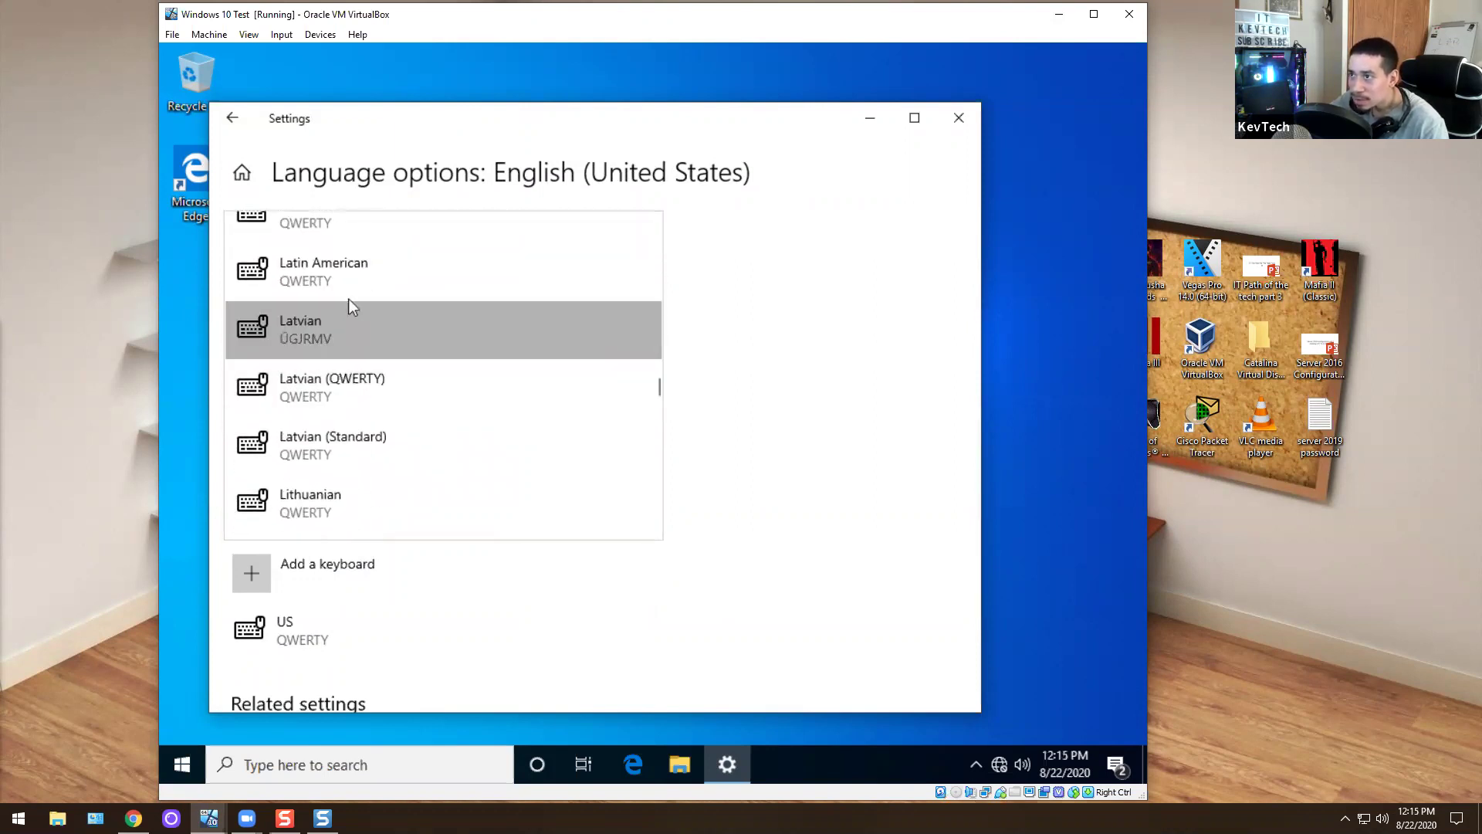
{"action": "left_click", "coordinate": [344, 289]}
{"action": "scroll", "coordinate": [636, 352], "scroll_direction": "down", "scroll_amount": 3}
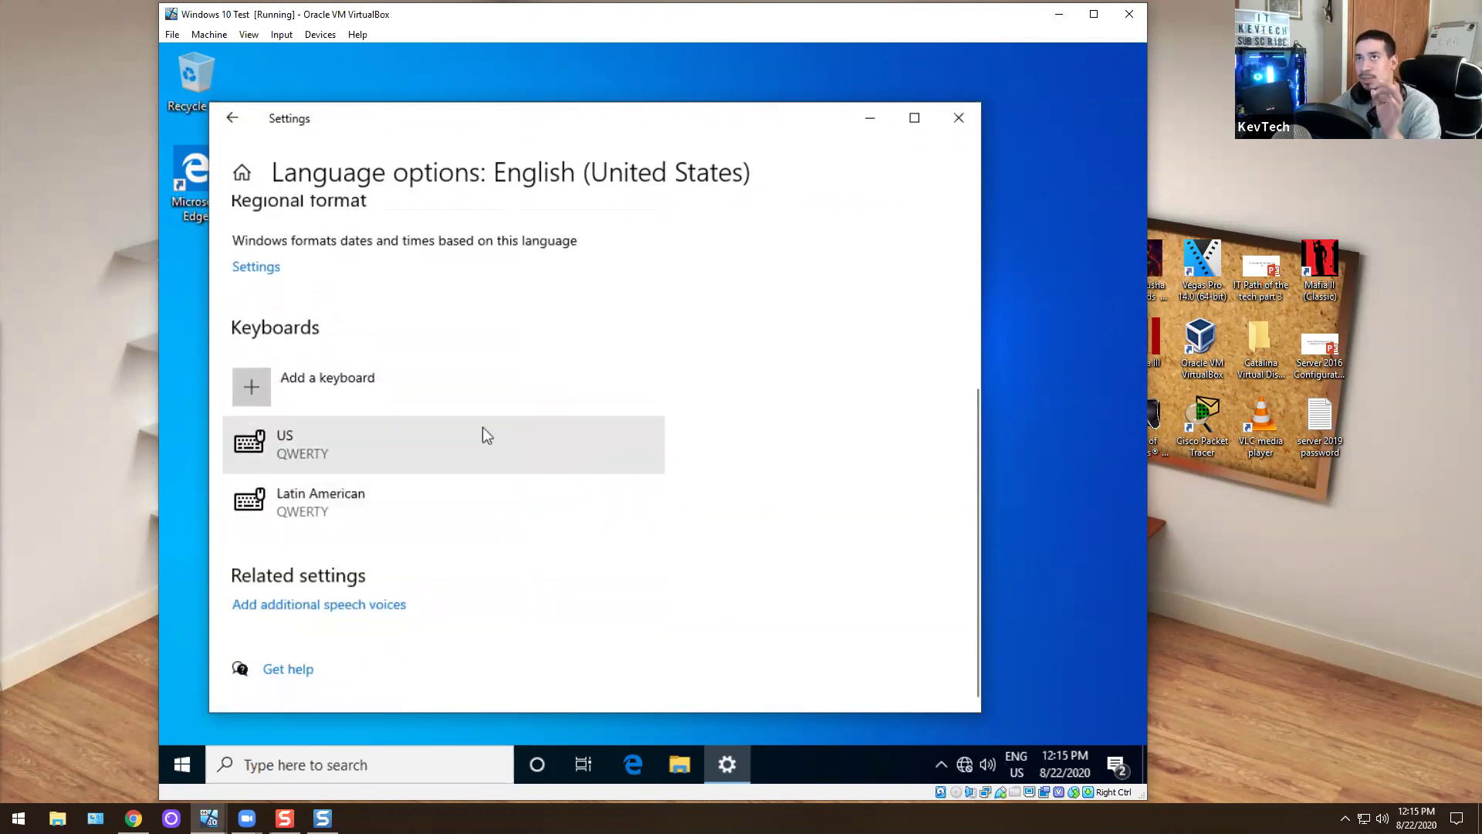
{"action": "left_click", "coordinate": [950, 118]}
Switch the input between the Latin American and US keyboards, leaving the Latin American keyboard active
{"action": "left_click", "coordinate": [1013, 763]}
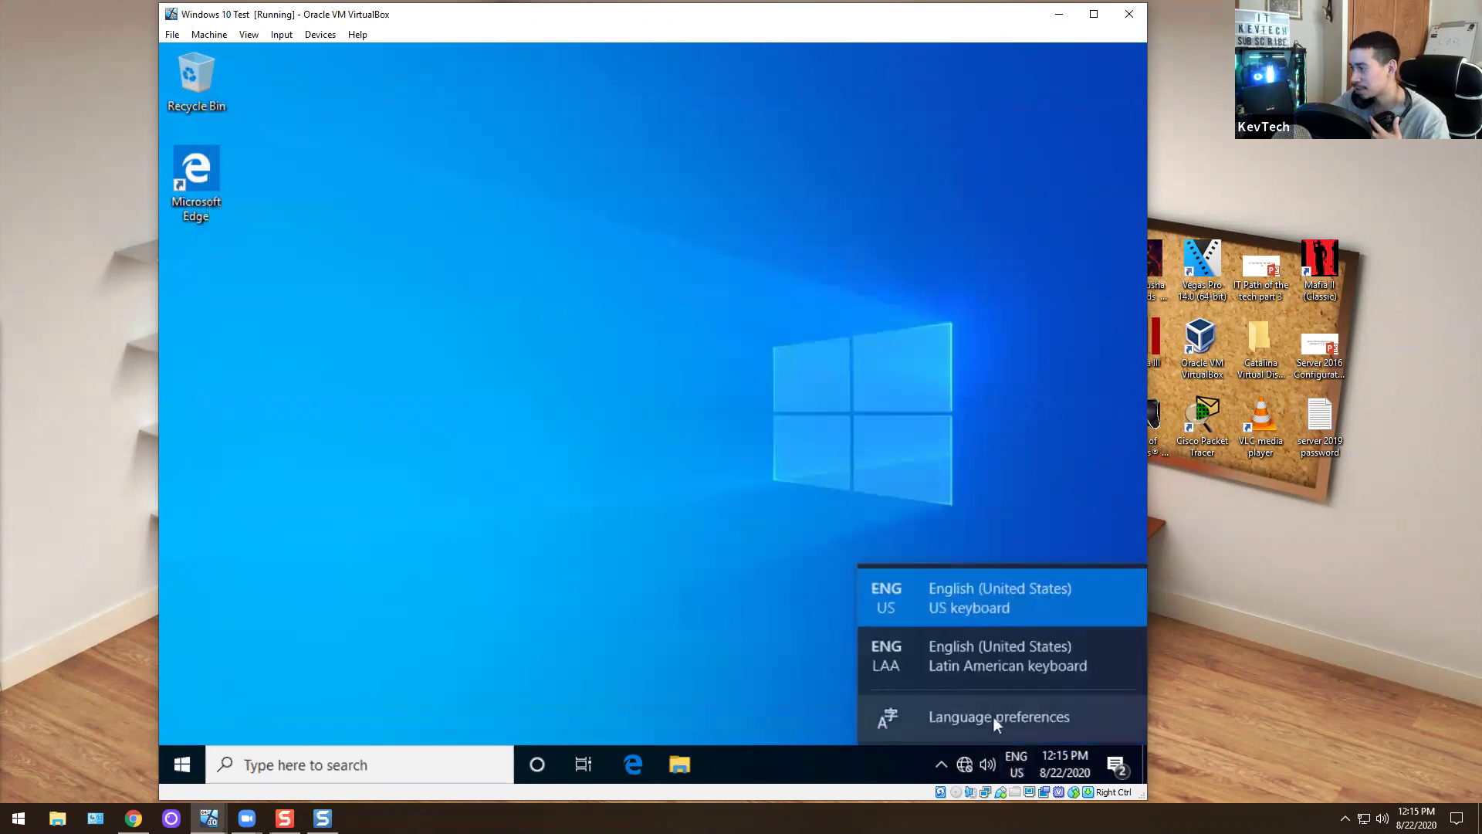
{"action": "left_click", "coordinate": [969, 669]}
{"action": "left_click", "coordinate": [1016, 764]}
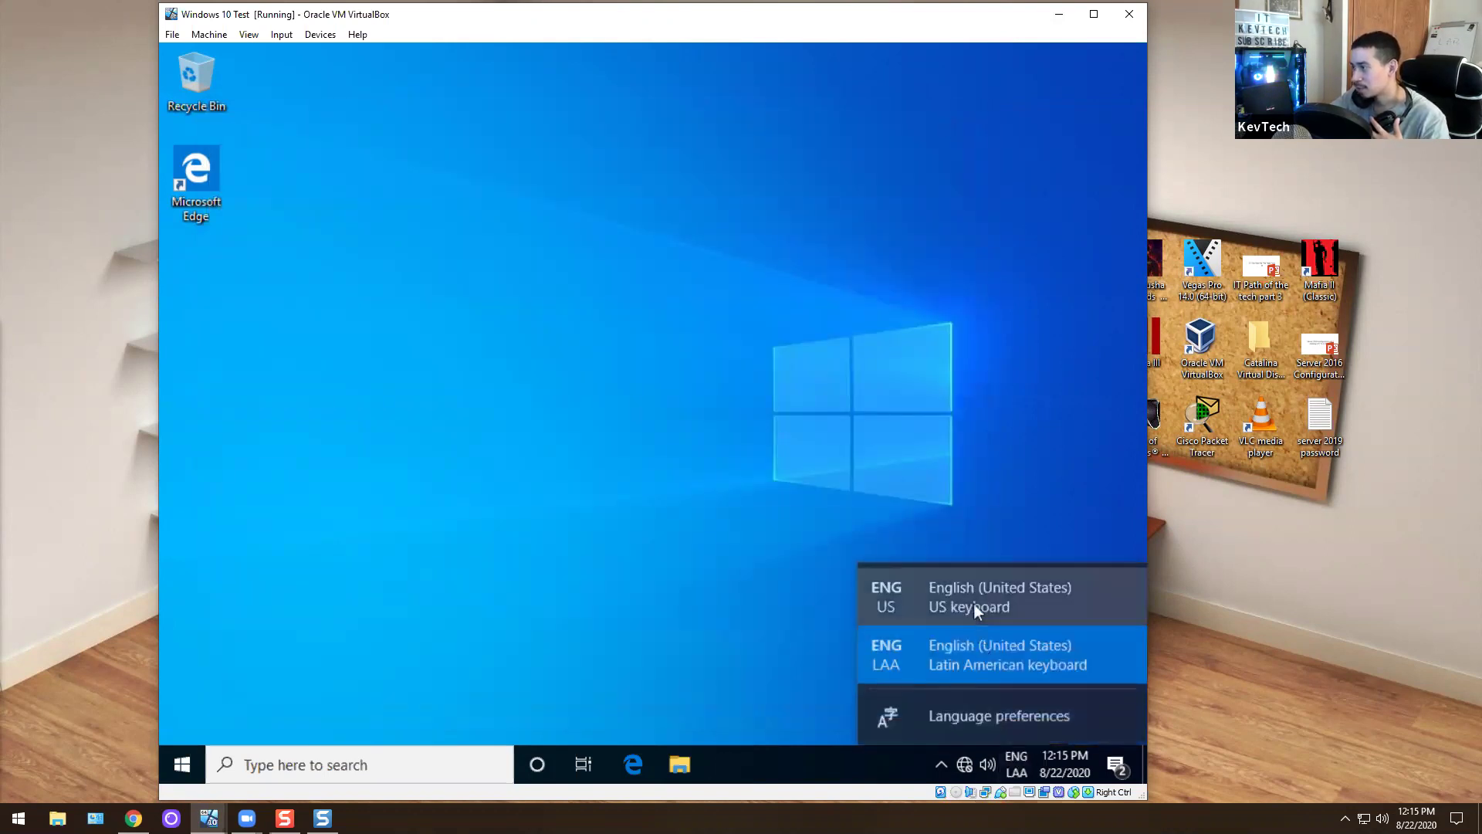
{"action": "left_click", "coordinate": [974, 604]}
{"action": "left_click", "coordinate": [1015, 764]}
{"action": "left_click", "coordinate": [968, 655]}
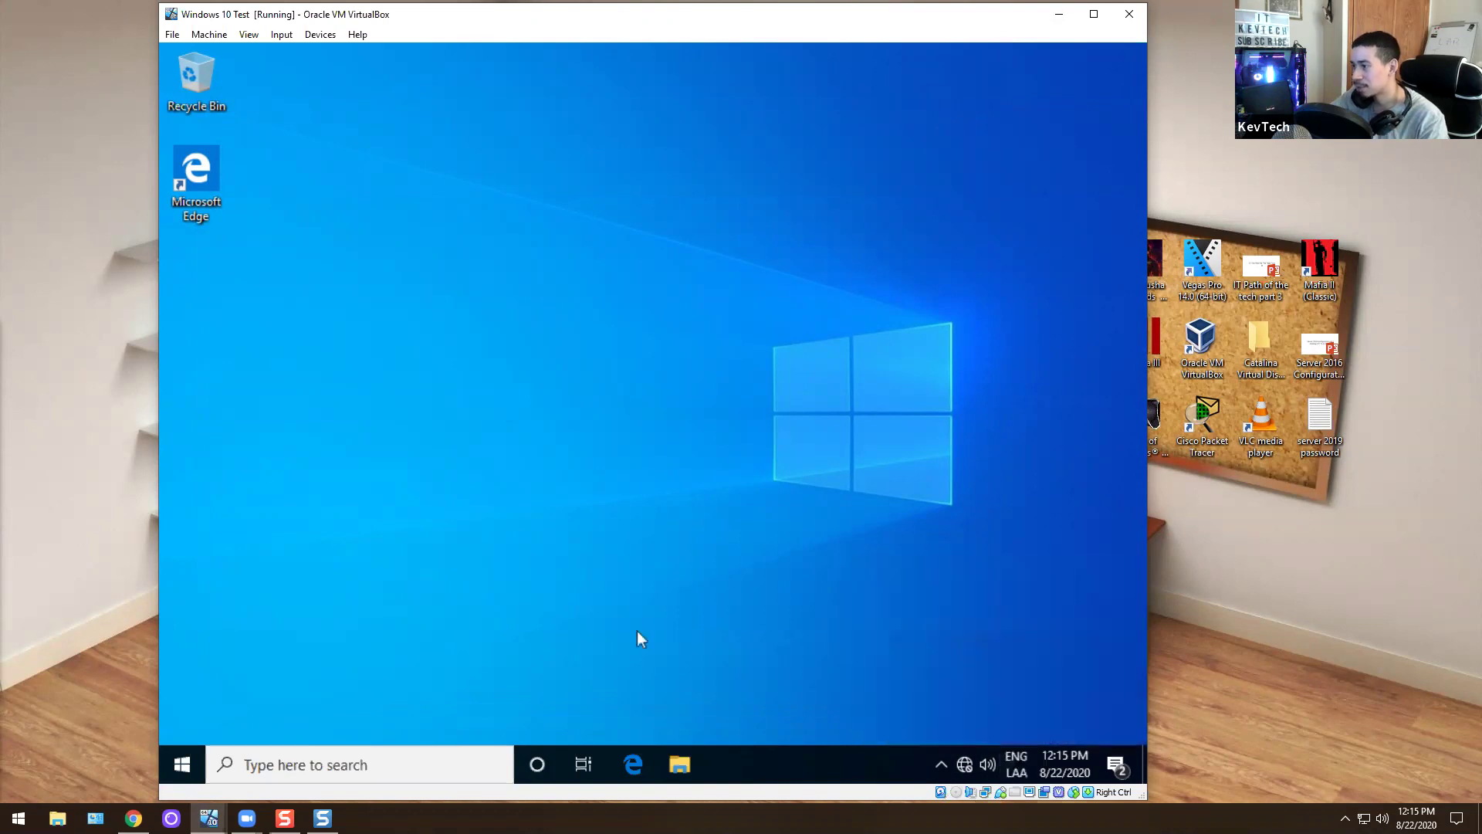
Search Windows for "note", open Notepad, enter the test text "fefefefefef", and close it without saving
{"action": "left_click", "coordinate": [153, 770]}
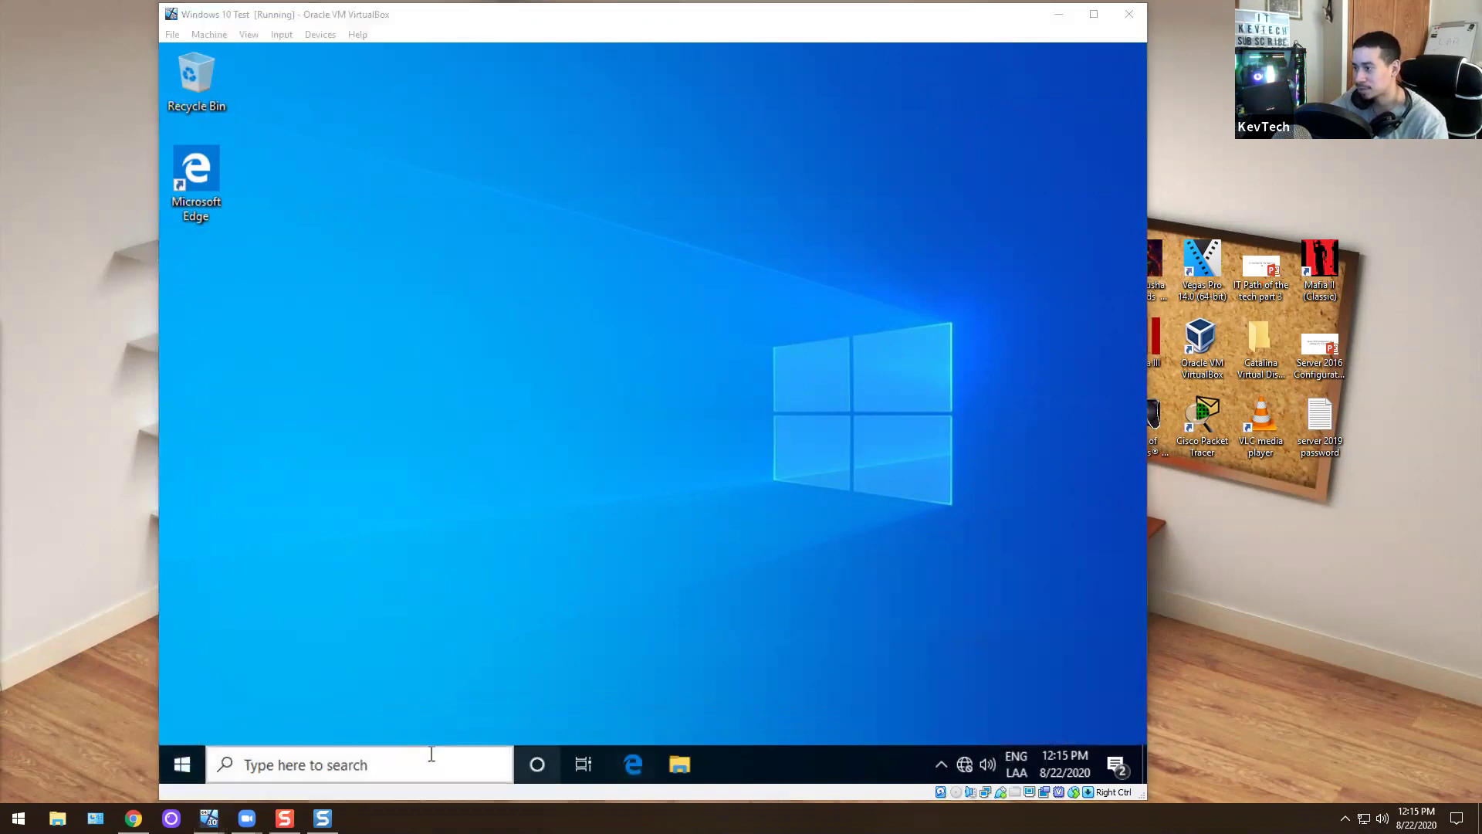
{"action": "left_click", "coordinate": [324, 752]}
{"action": "key", "text": "super"}
{"action": "type", "text": "note"}
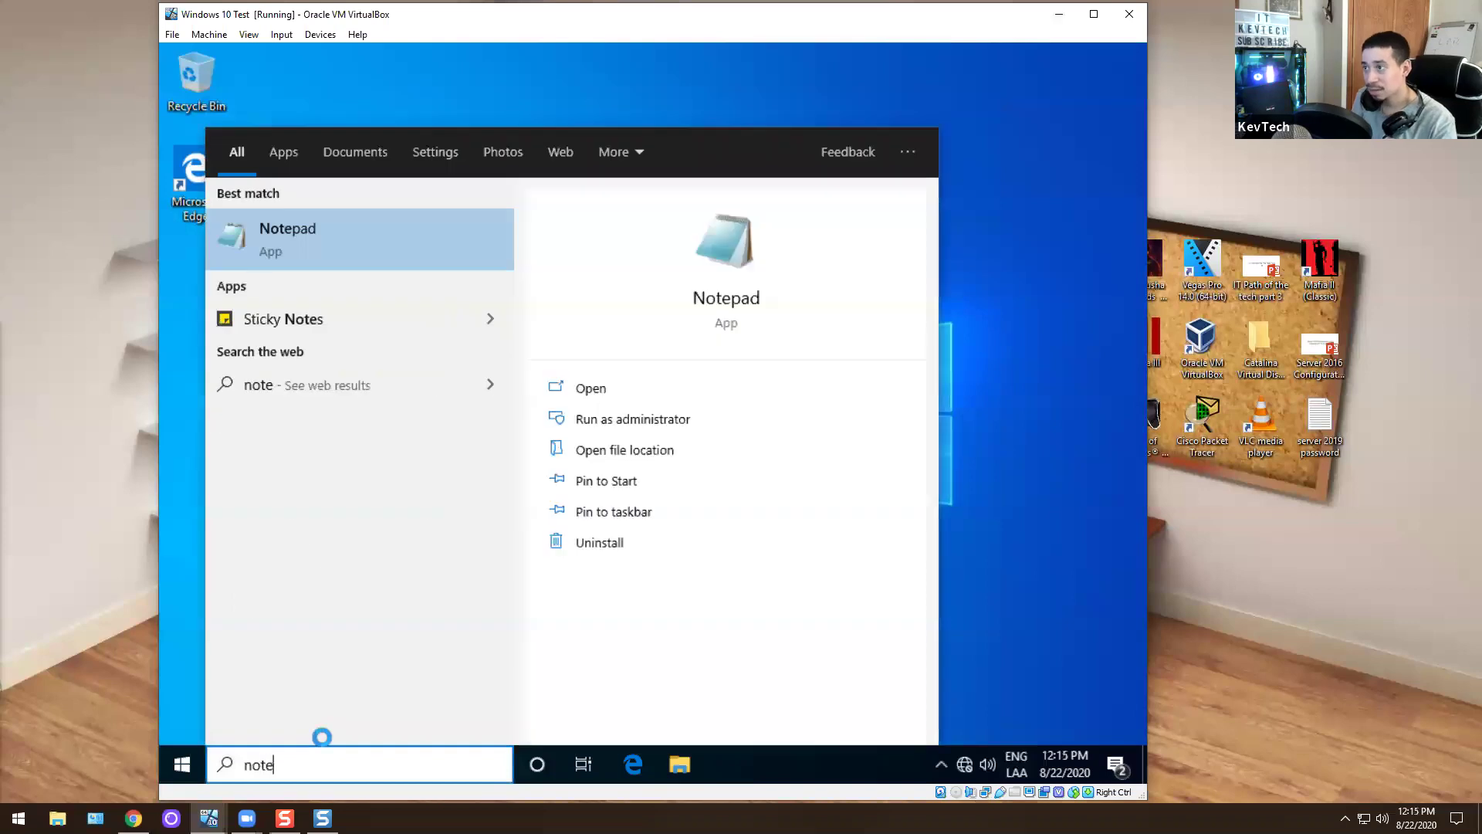
{"action": "key", "text": "Return"}
{"action": "type", "text": "fefefefefe"}
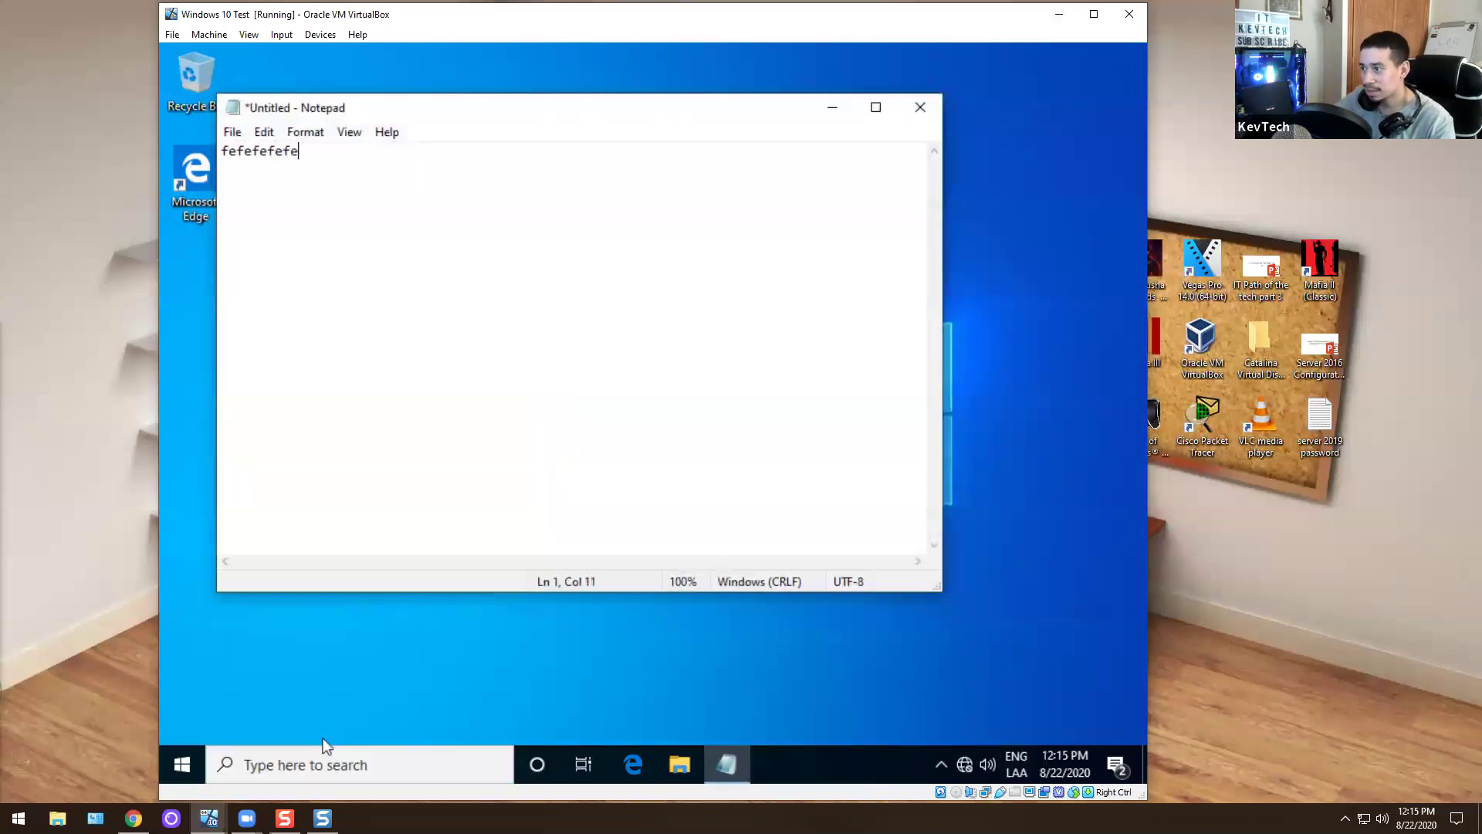
{"action": "type", "text": "f"}
{"action": "left_click", "coordinate": [920, 107]}
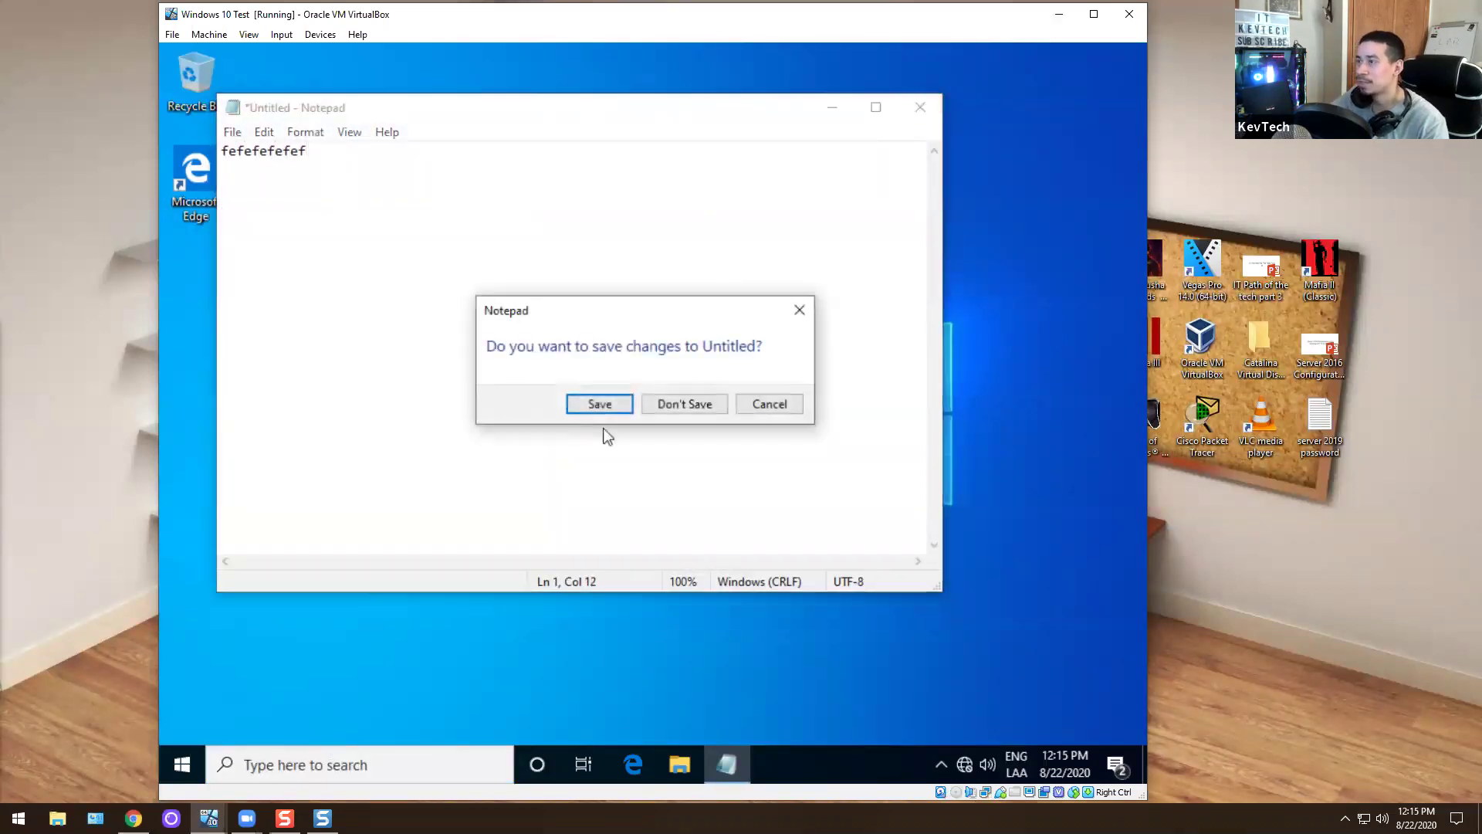
{"action": "left_click", "coordinate": [670, 413]}
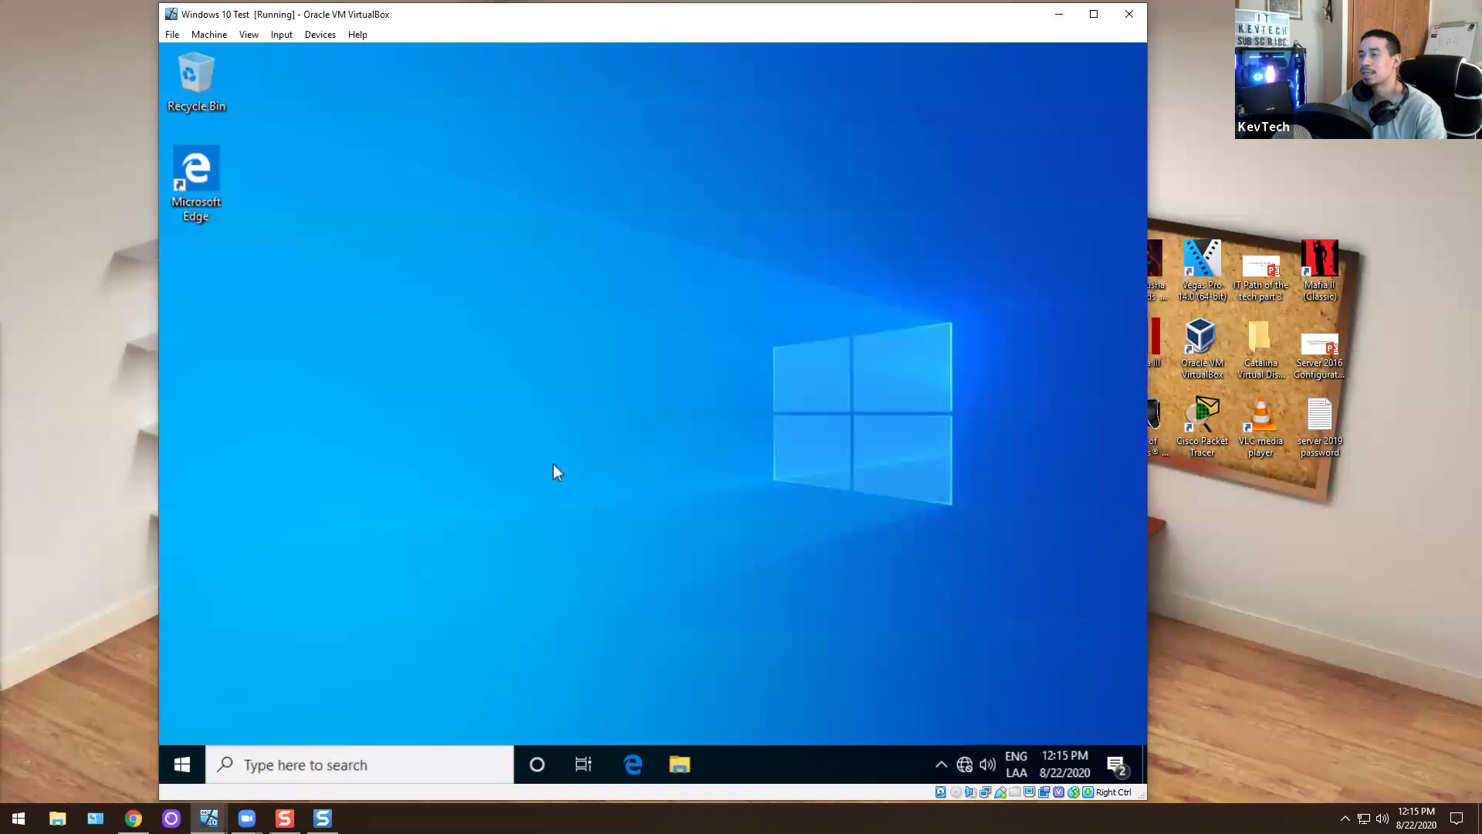
Search Windows for "languag", open the Language settings, look over the installable languages, and close Settings without adding one
{"action": "left_click", "coordinate": [182, 764]}
{"action": "type", "text": "languag"}
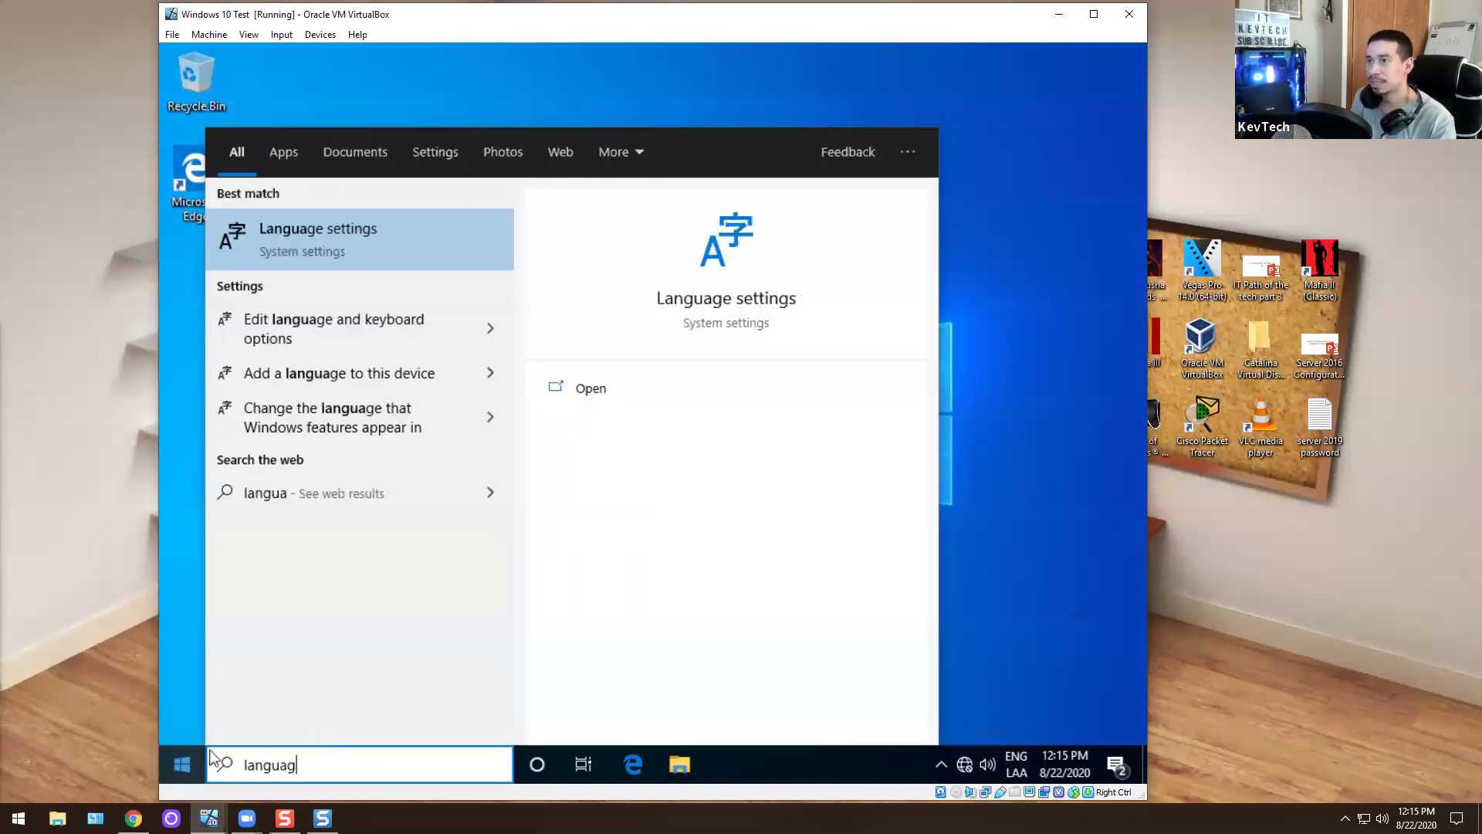
{"action": "key", "text": "Return"}
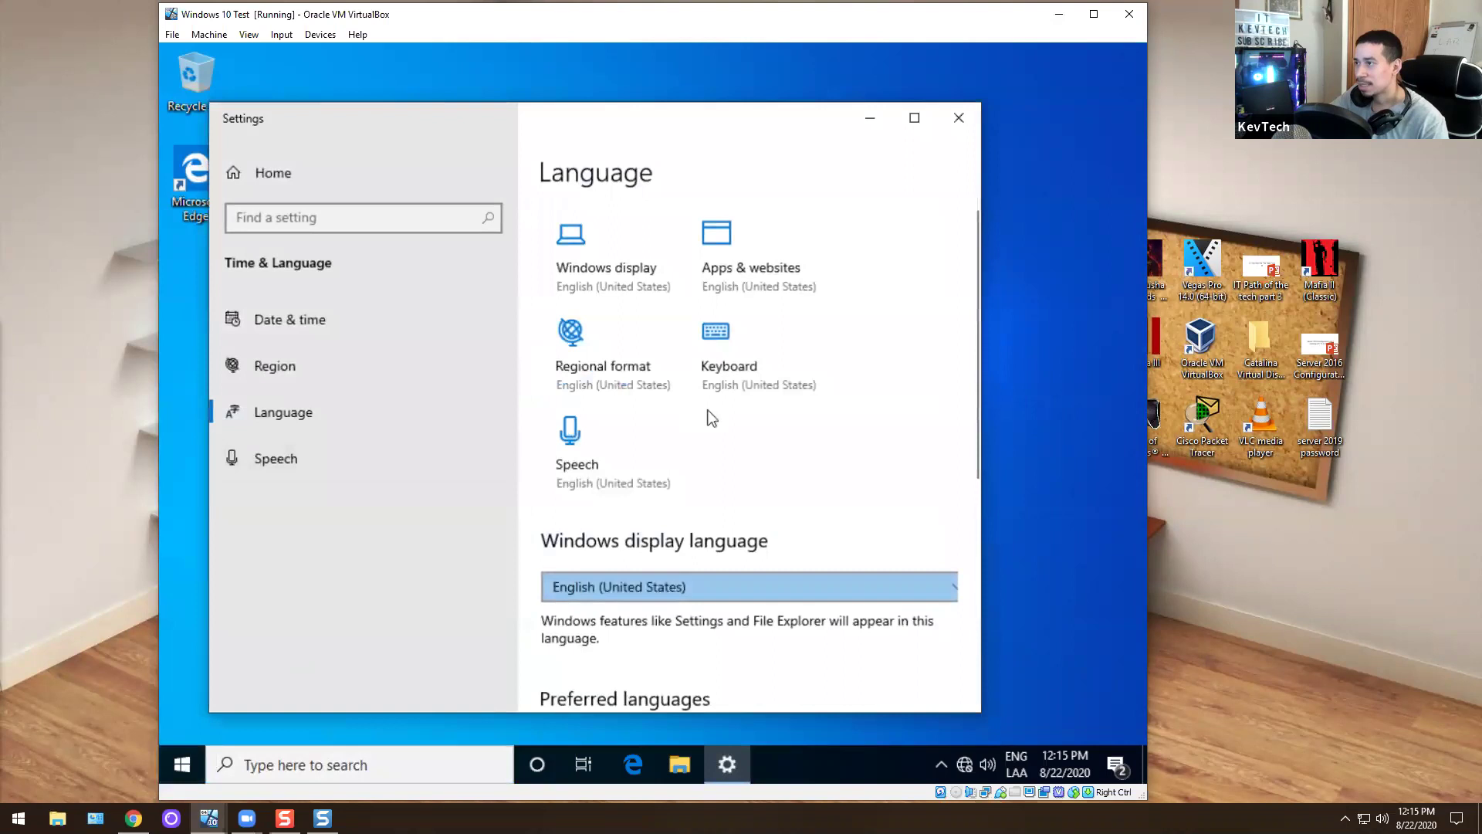
{"action": "scroll", "coordinate": [662, 382], "scroll_direction": "down", "scroll_amount": 4}
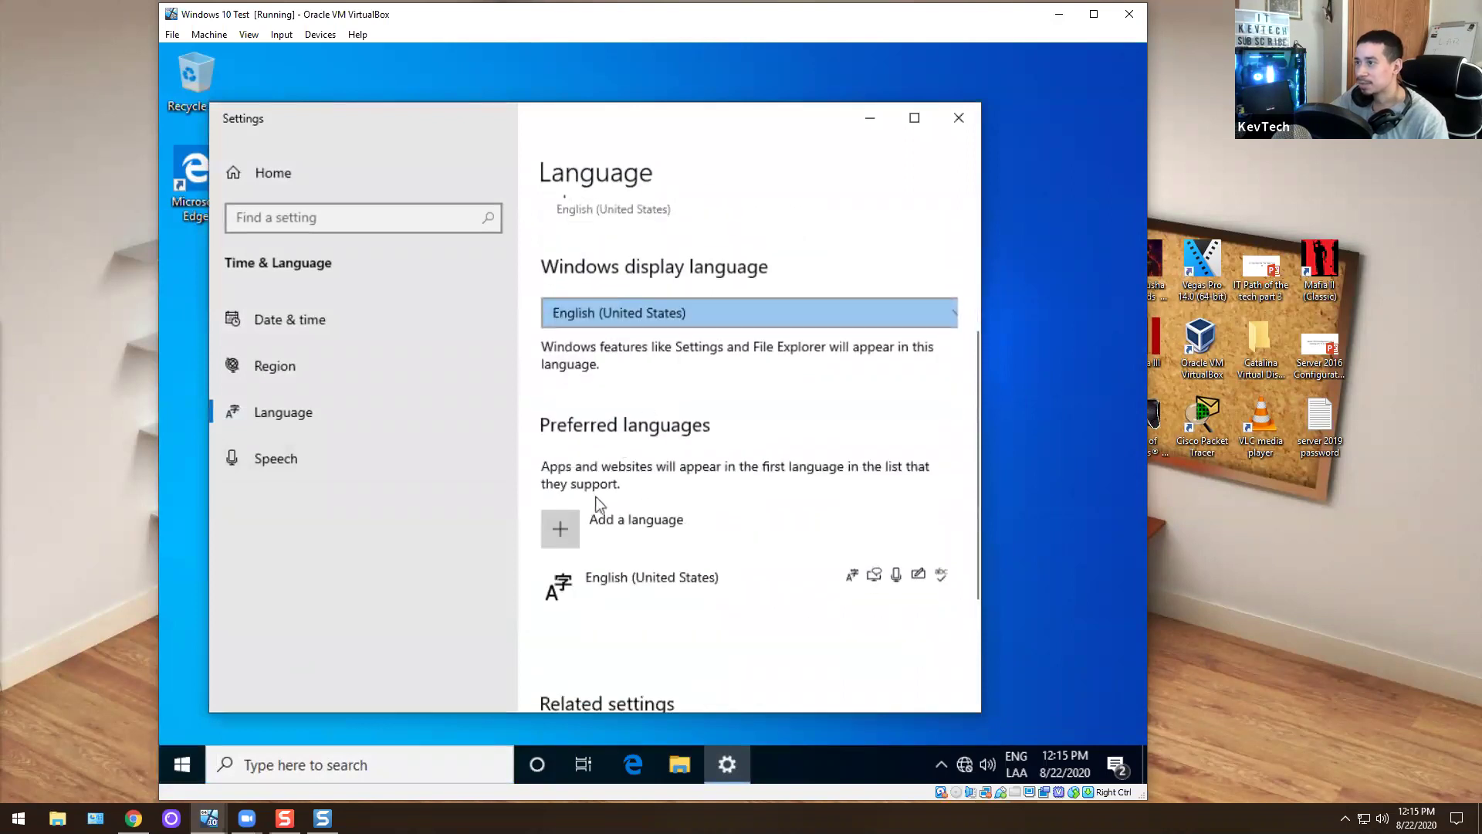
{"action": "left_click", "coordinate": [568, 528]}
{"action": "scroll", "coordinate": [509, 501], "scroll_direction": "down", "scroll_amount": 2}
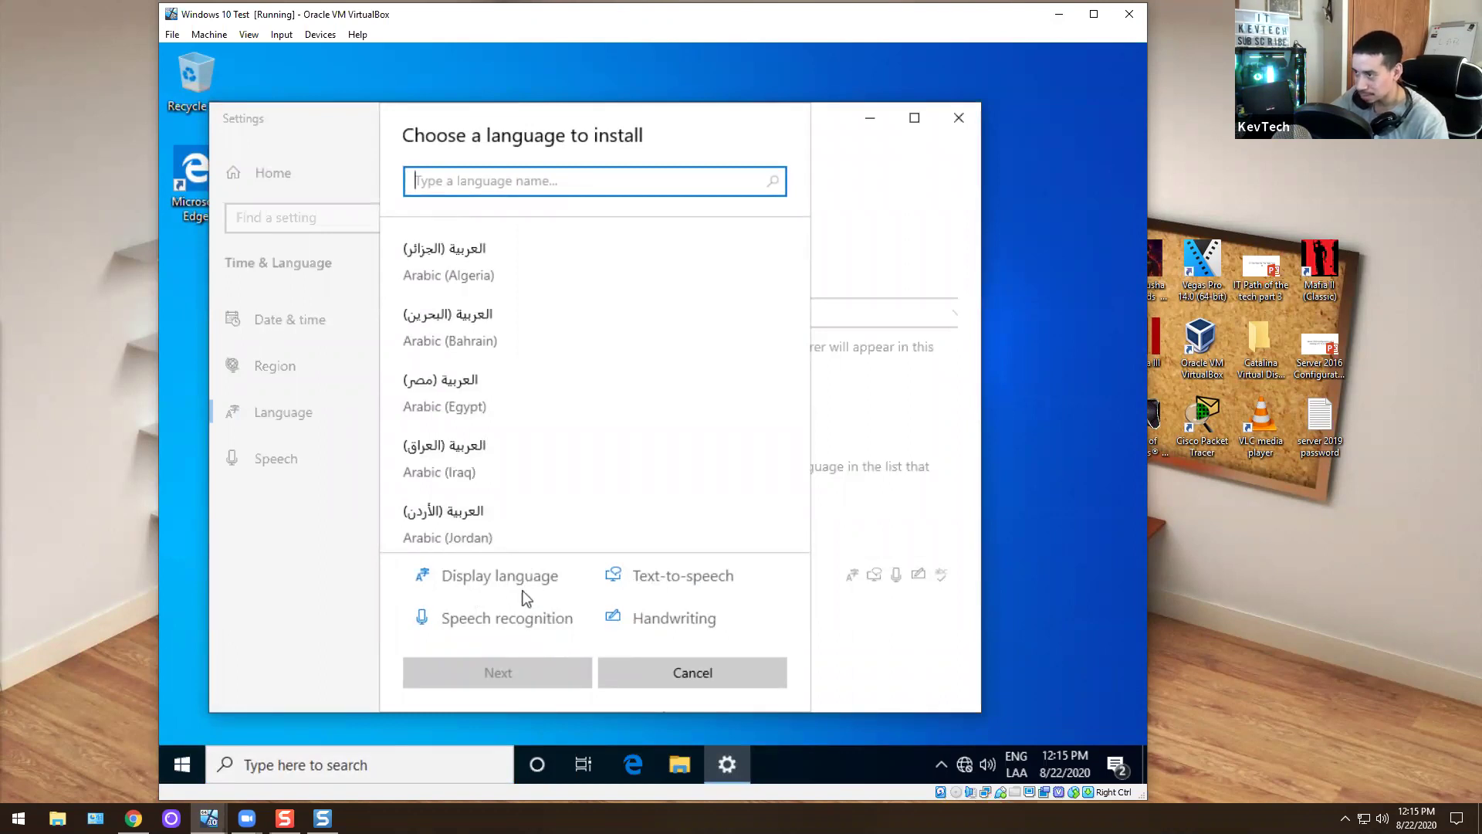
{"action": "left_click", "coordinate": [959, 117]}
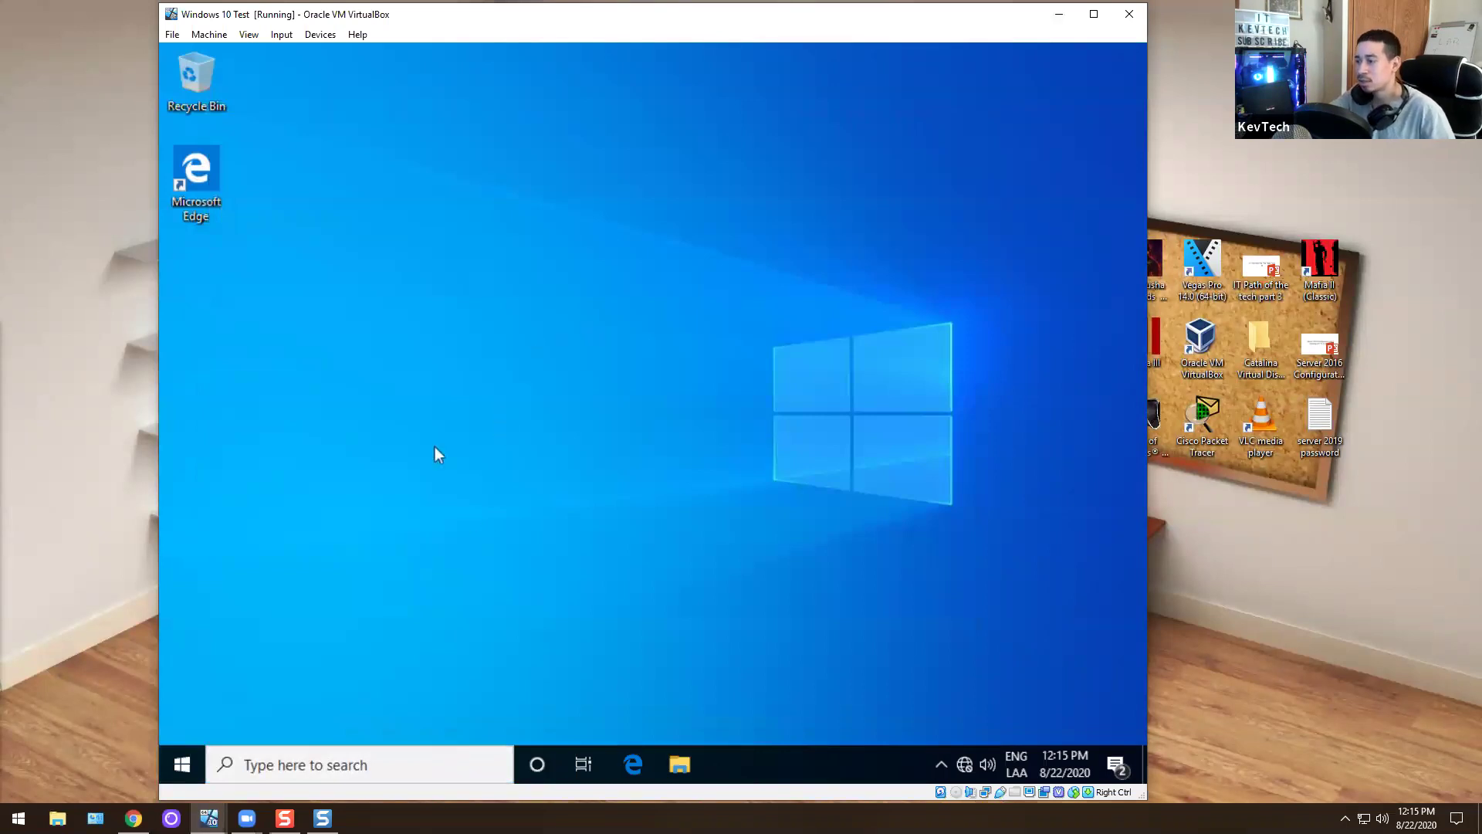